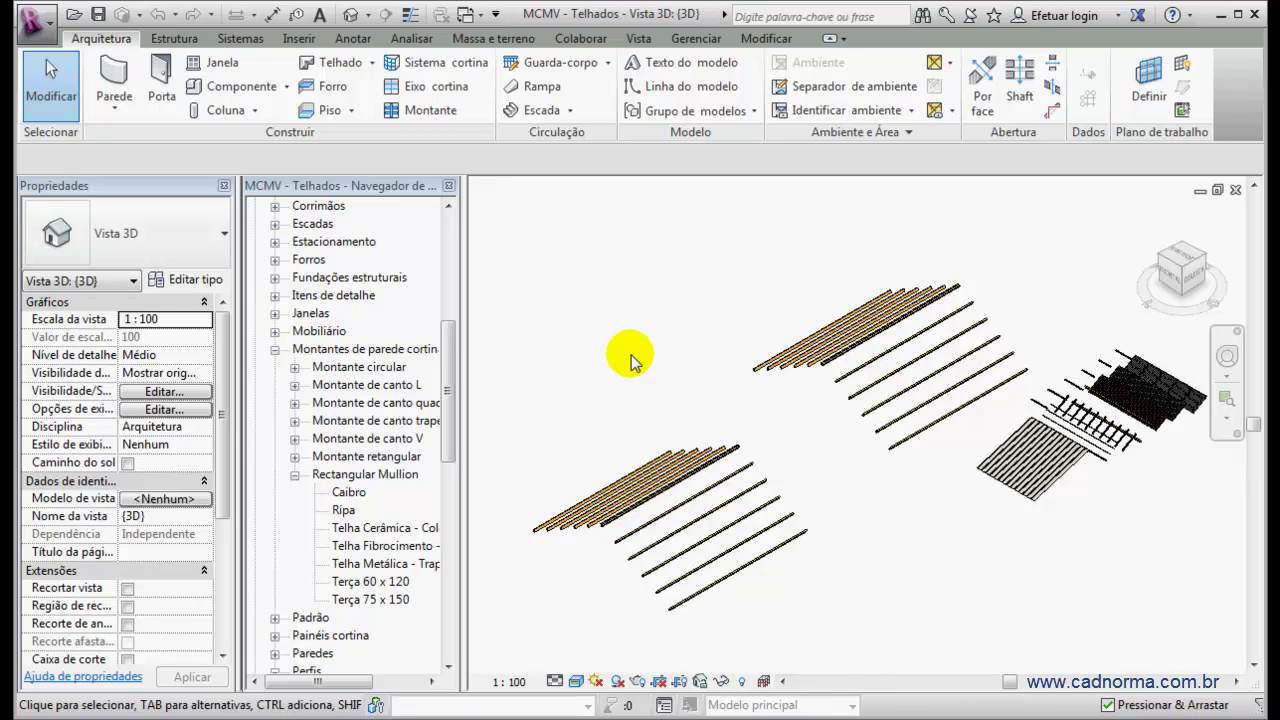
Switch to the AutoCAD drawing of the corrugated tile and examine the full wavy profile.
click(1221, 16)
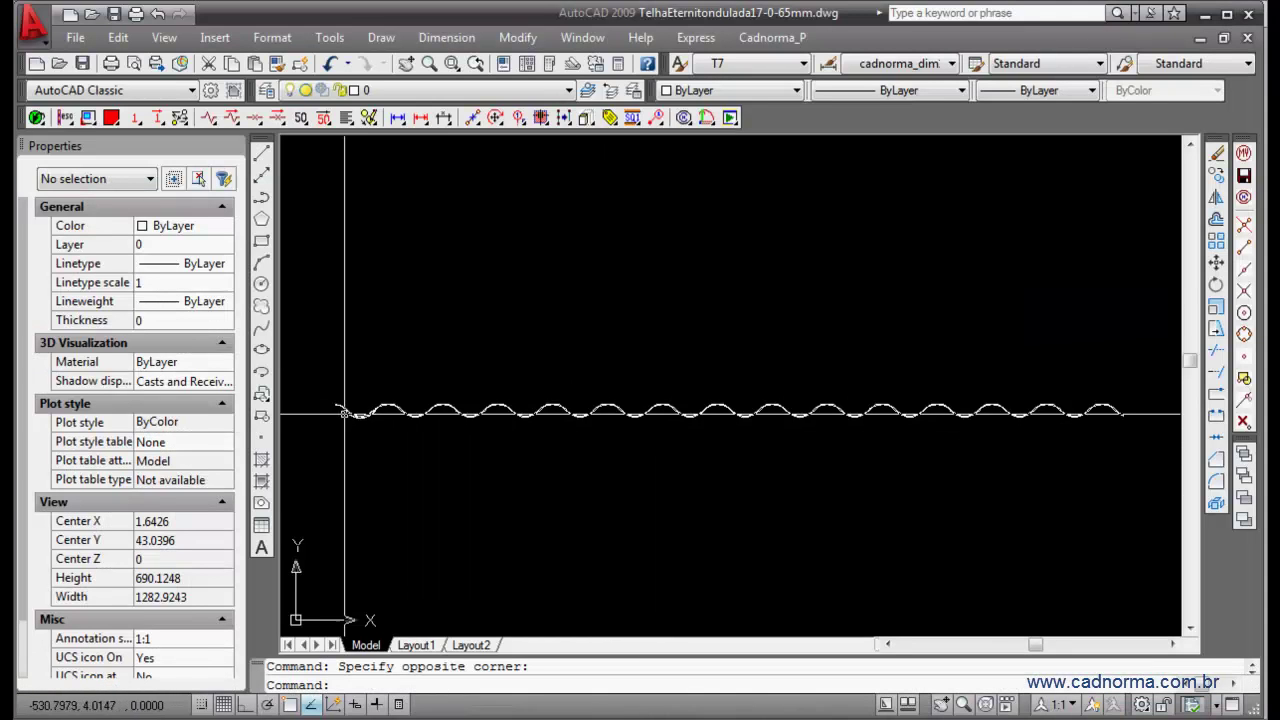
scroll(389, 360, up, 8)
scroll(411, 374, down, 6)
scroll(486, 329, down, 3)
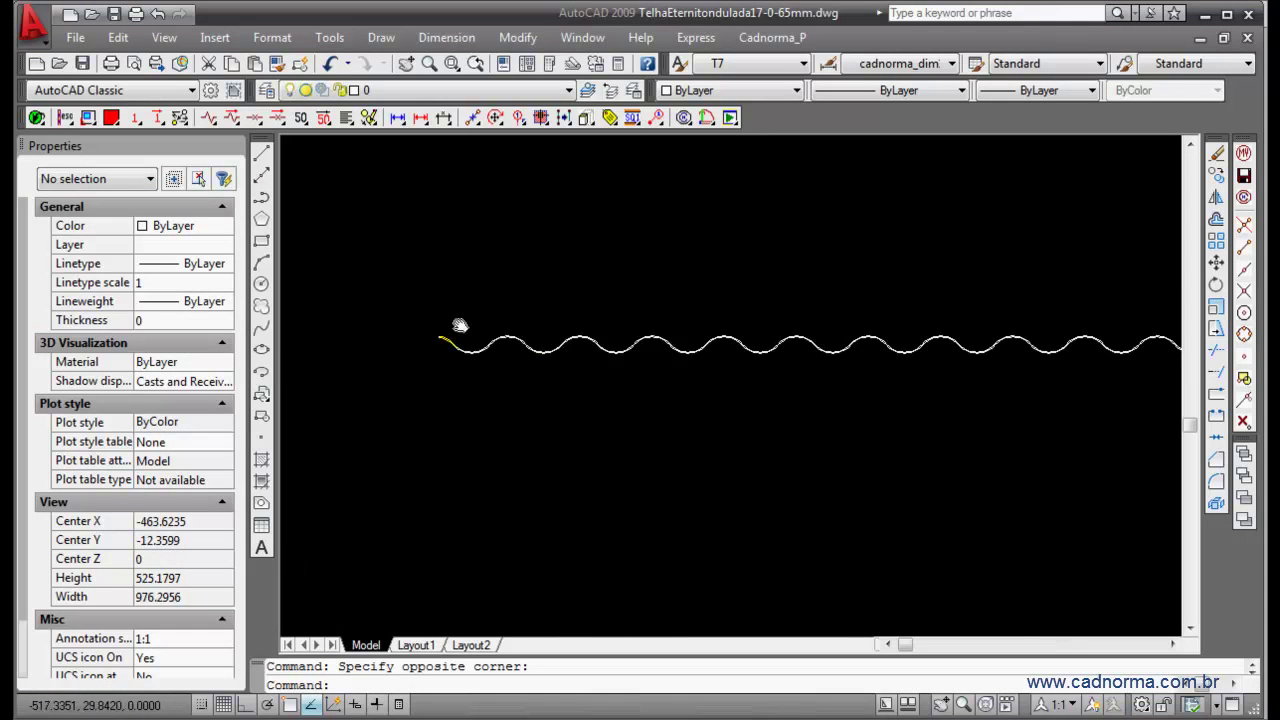
middle_drag(737, 300, 671, 300)
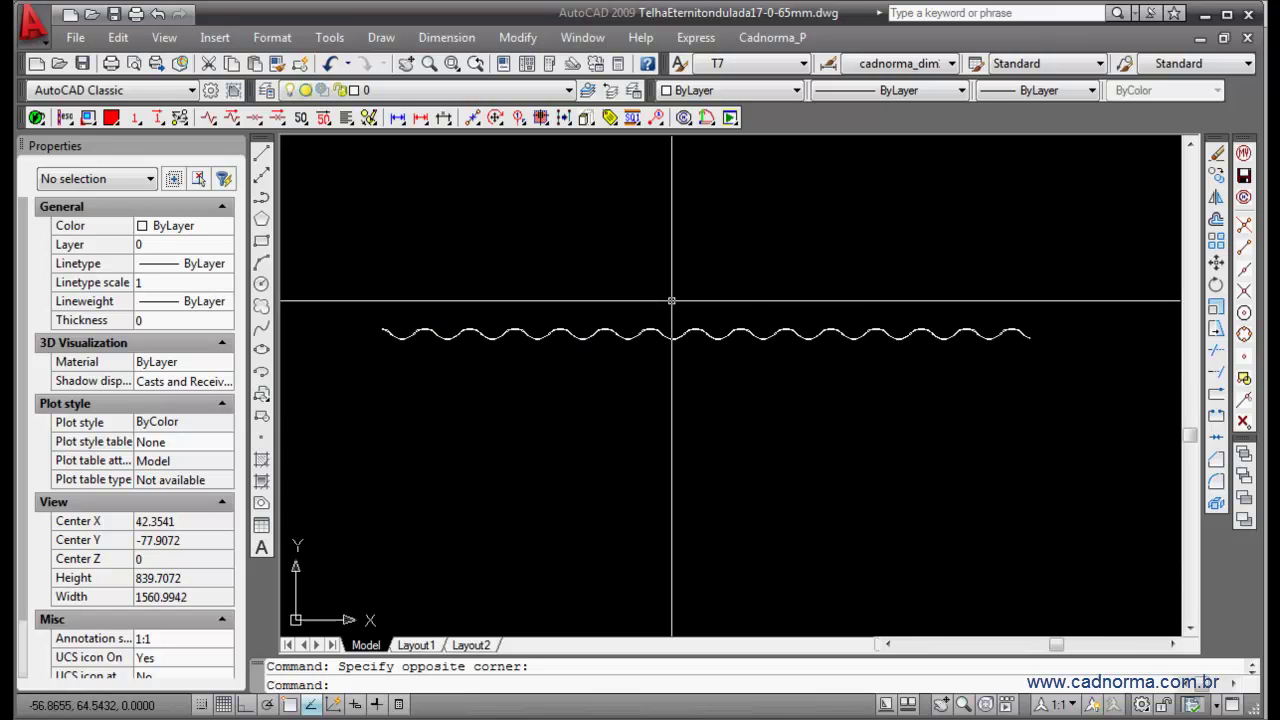
Draw a vertical line downward from the origin 0,0,0 and a horizontal line from its upper end beneath the tile profile.
key(Return)
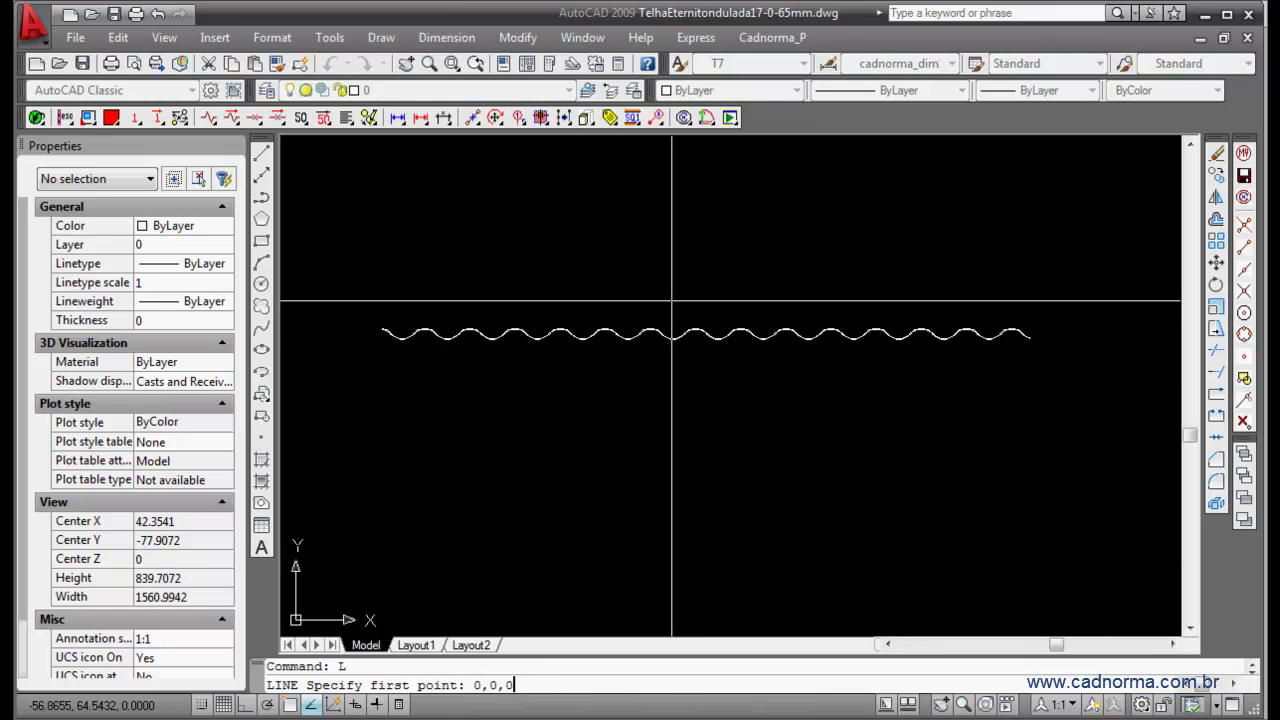
text(0,0,0)
key(Return)
key(F8)
click(706, 417)
key(Return)
key(Return)
key(F3)
click(704, 336)
click(891, 361)
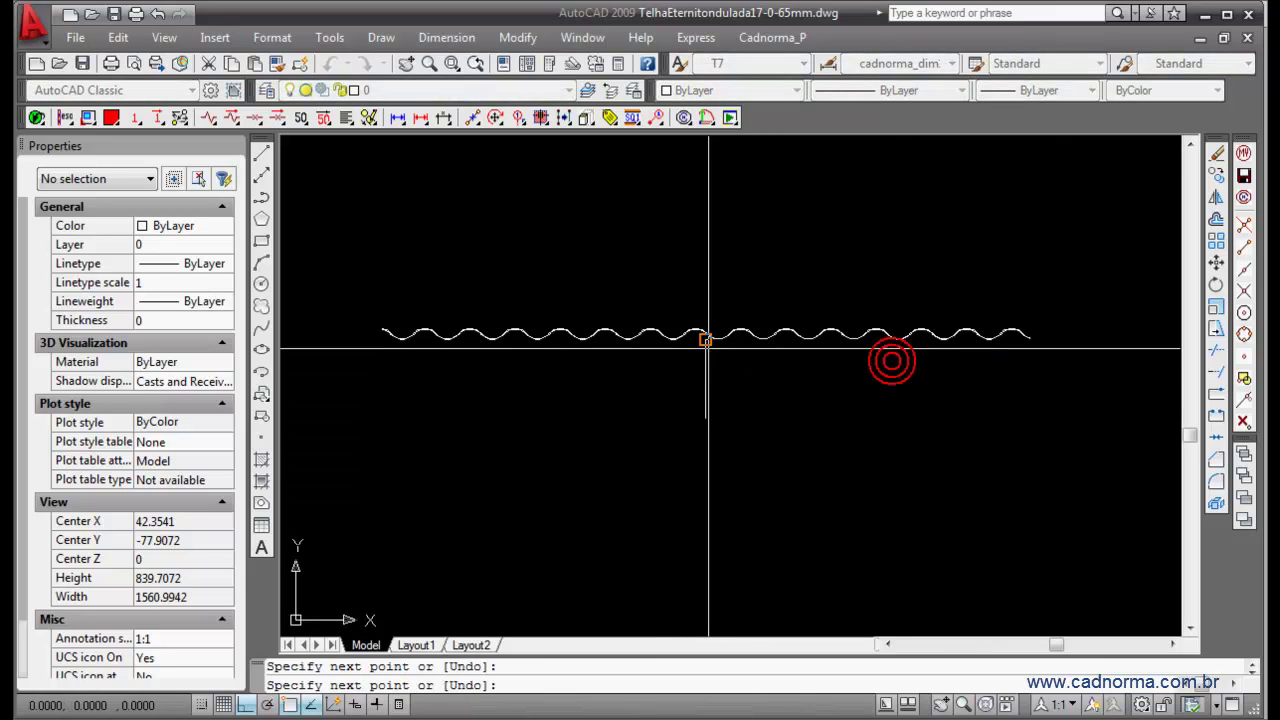
scroll(708, 350, up, 6)
key(Escape)
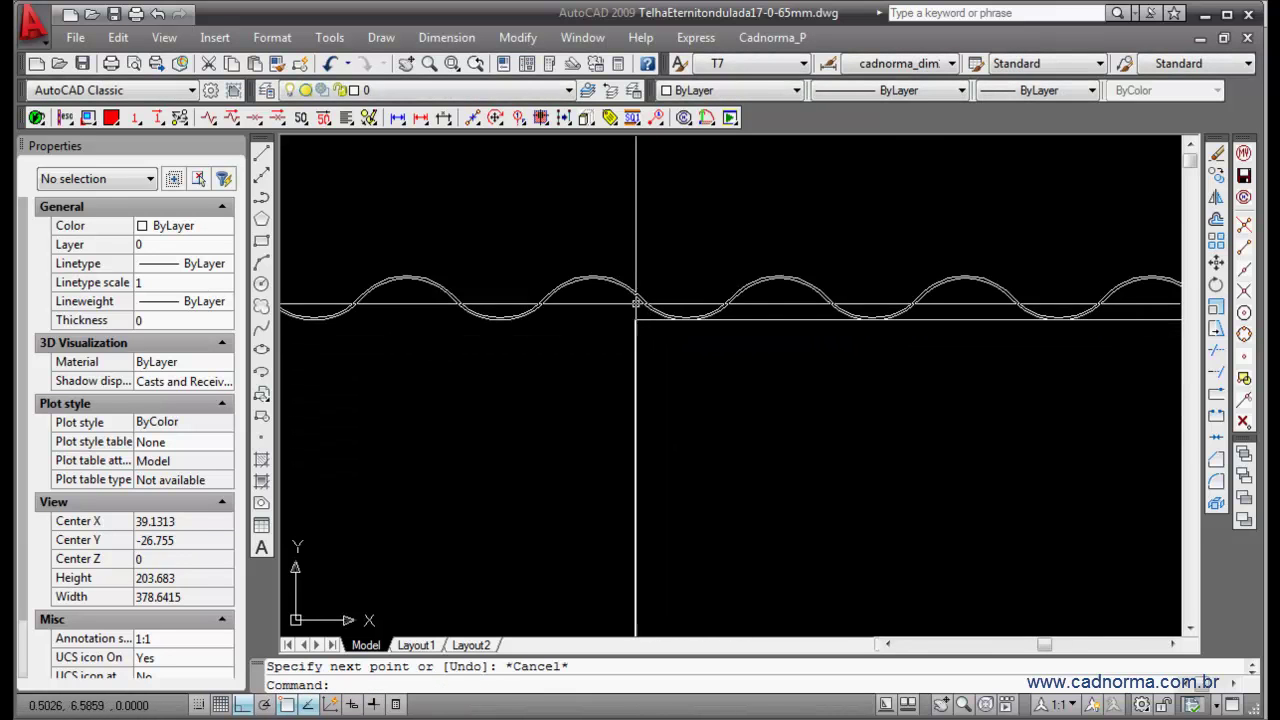
scroll(660, 335, down, 6)
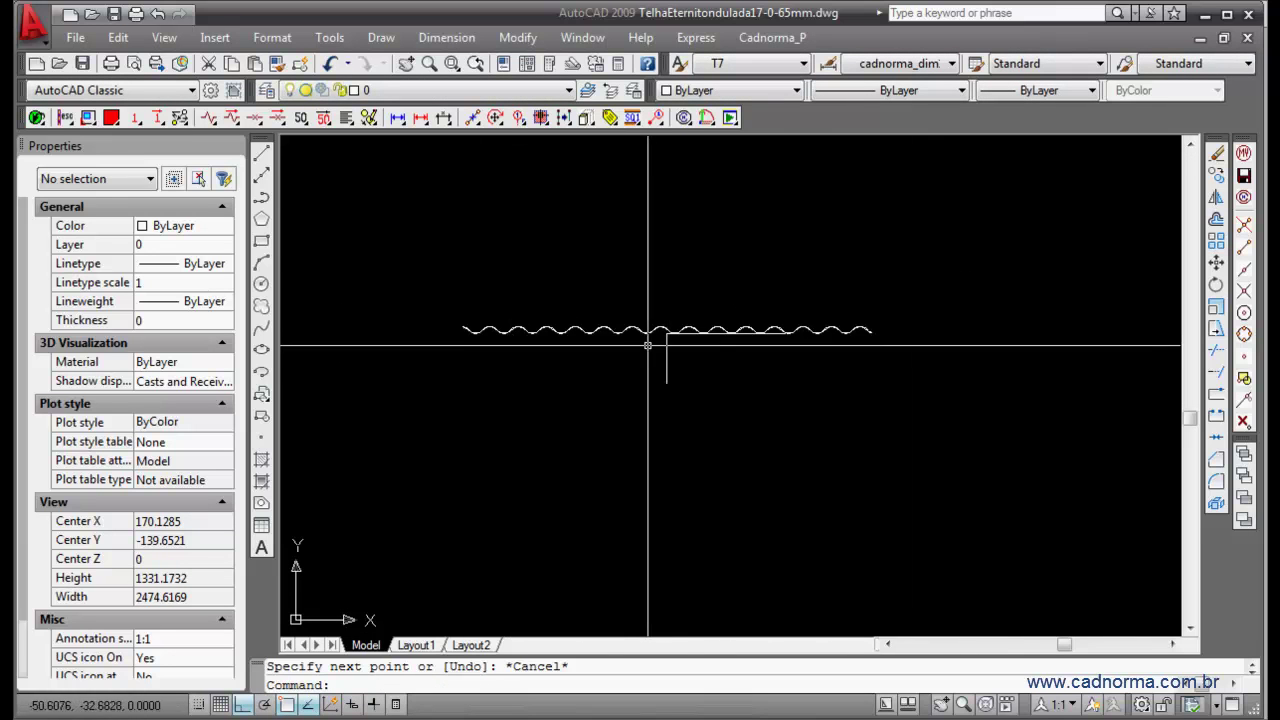
scroll(670, 352, up, 6)
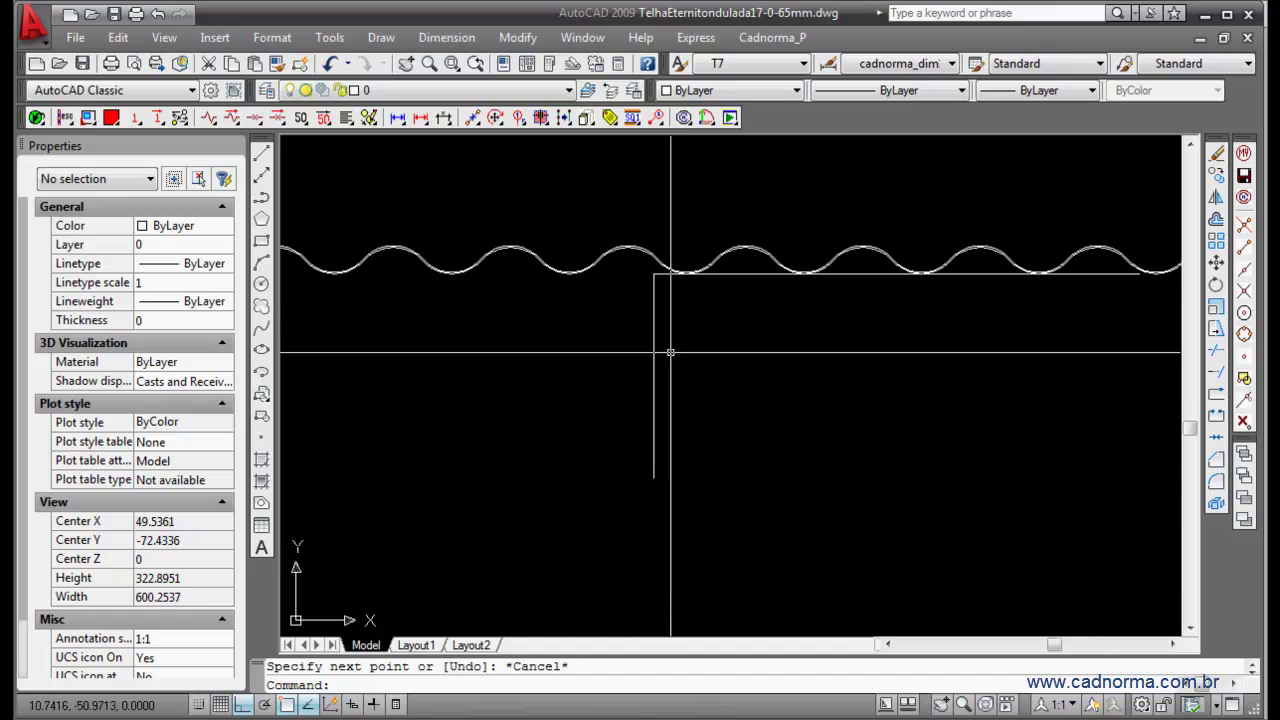
Erase the vertical and horizontal reference lines drawn at the origin.
text(e)
key(Return)
click(728, 274)
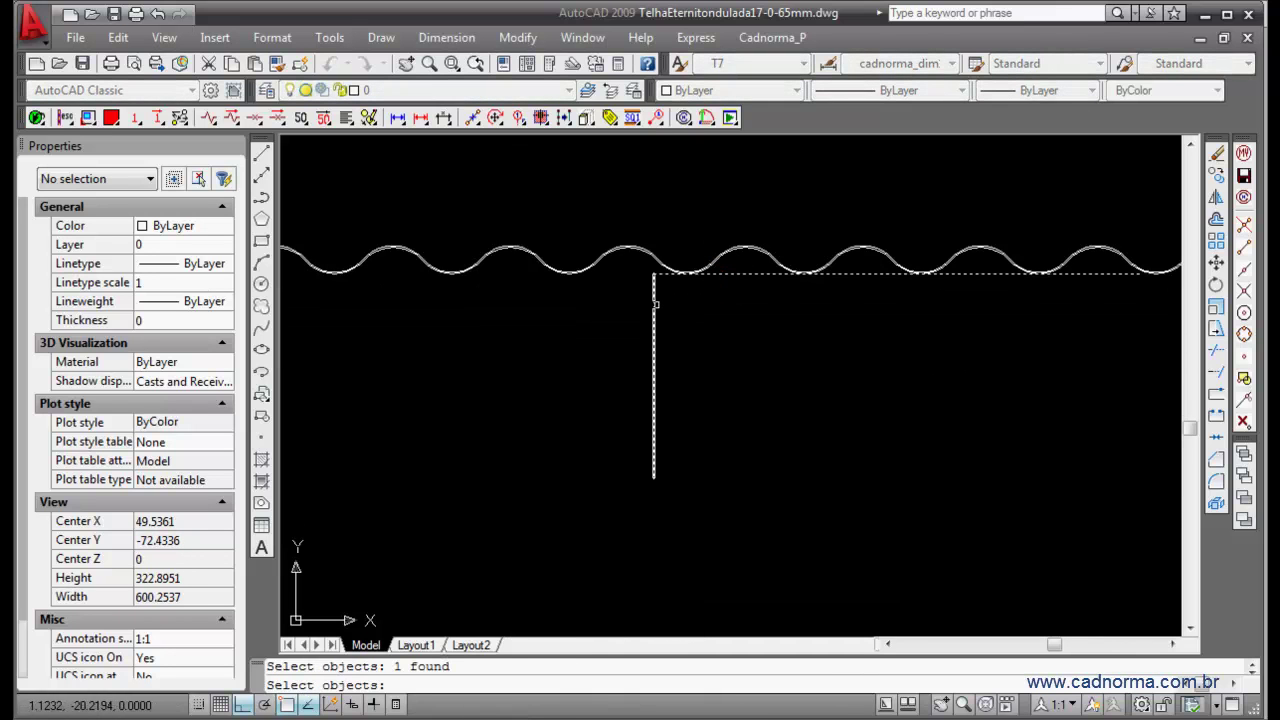
right_click(655, 305)
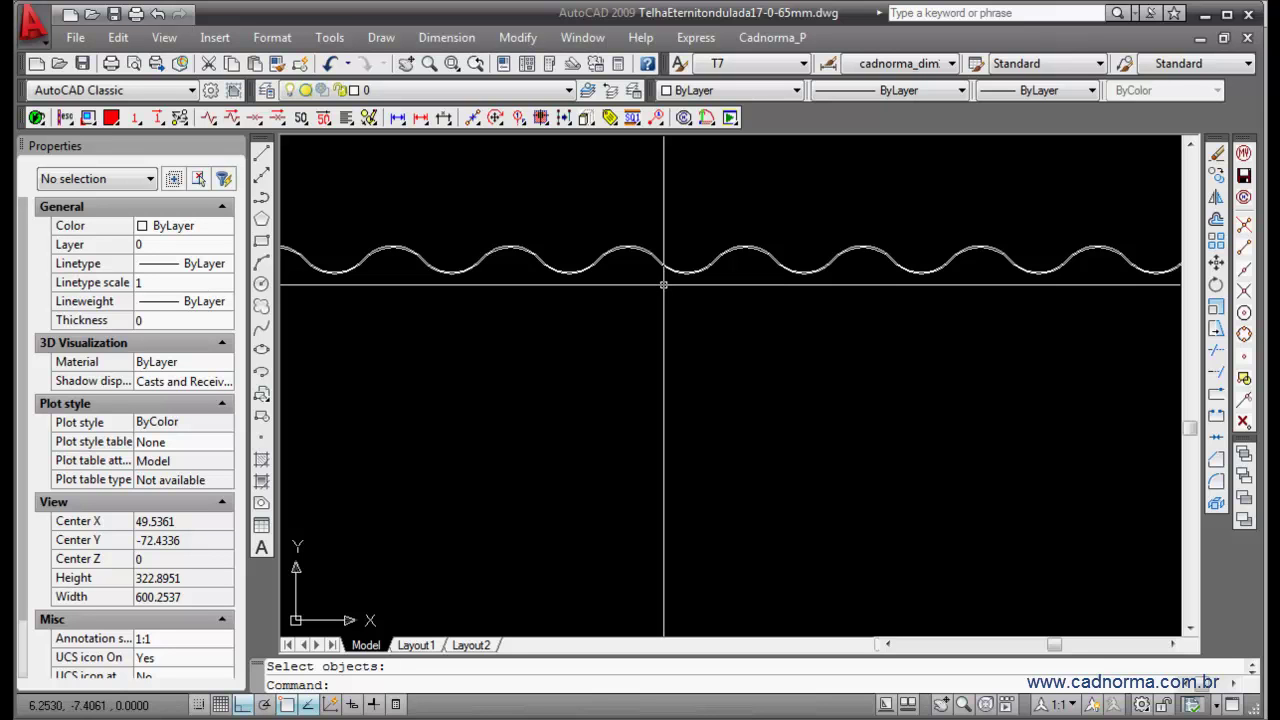
Save the tile profile drawing and close AutoCAD to return to the Revit project.
scroll(663, 285, down, 5)
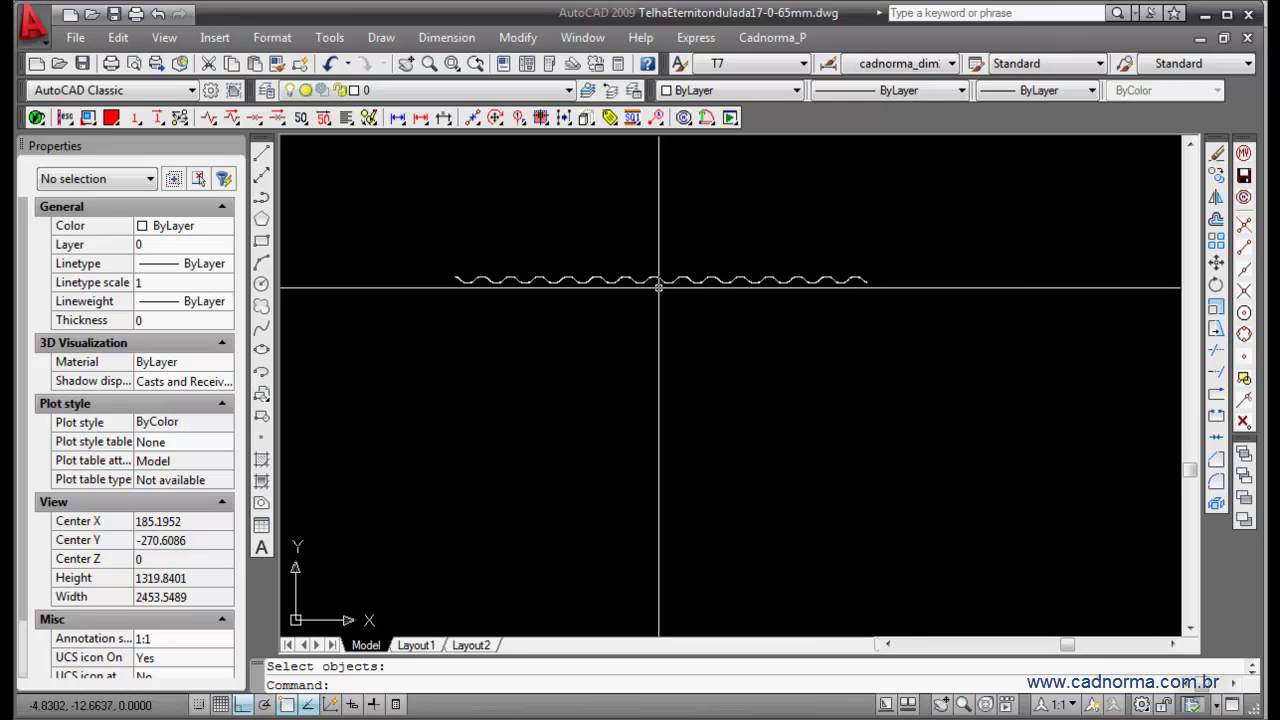
scroll(660, 289, up, 3)
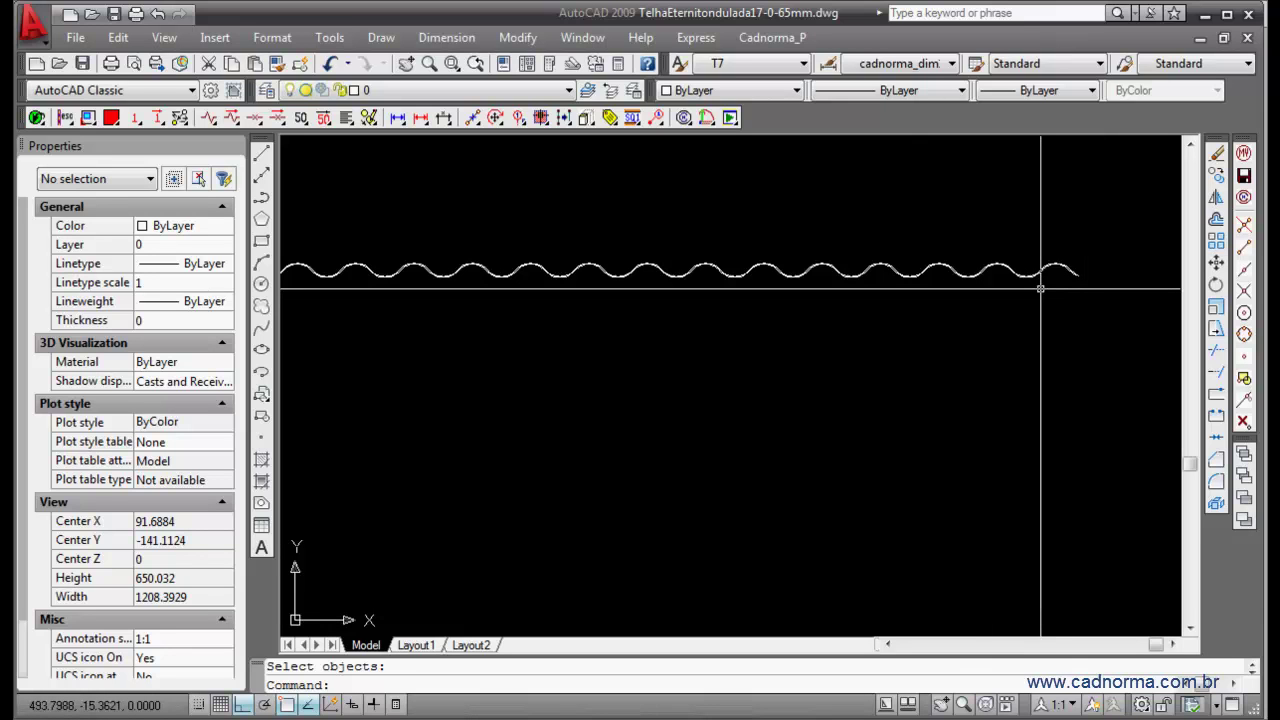
scroll(1040, 288, down, 2)
scroll(666, 286, up, 3)
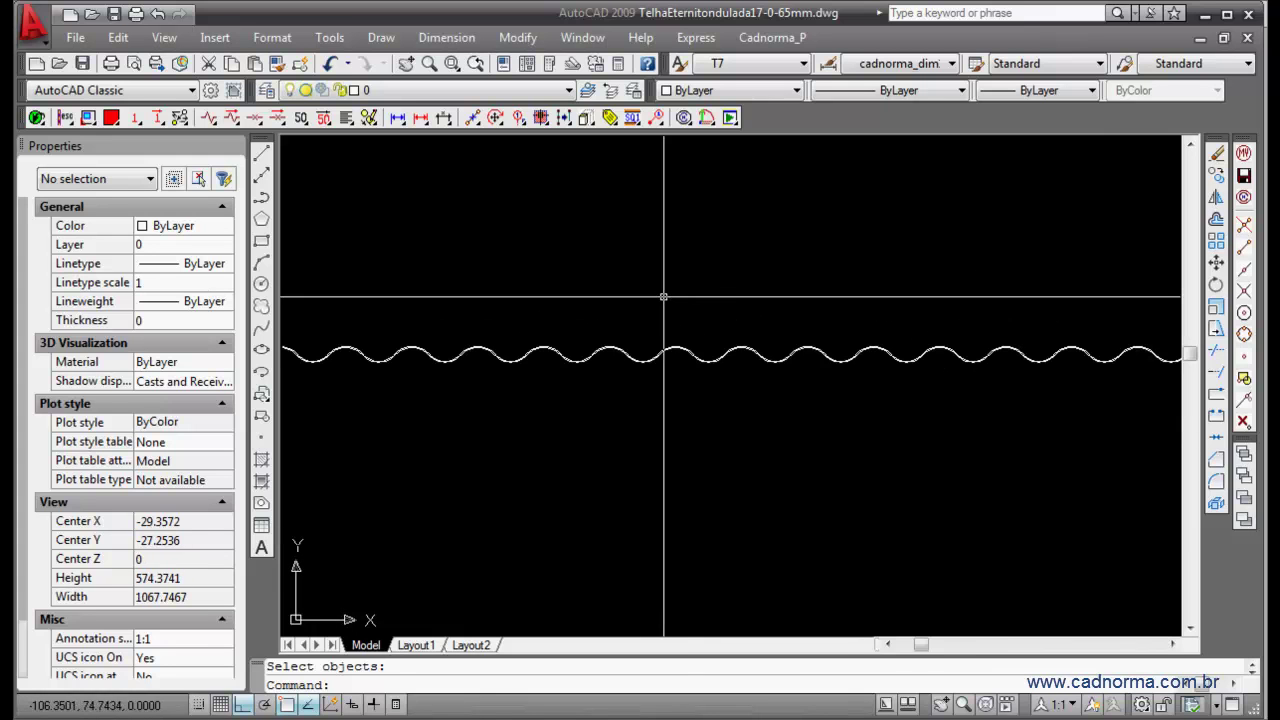
scroll(769, 323, down, 2)
middle_drag(774, 308, 738, 313)
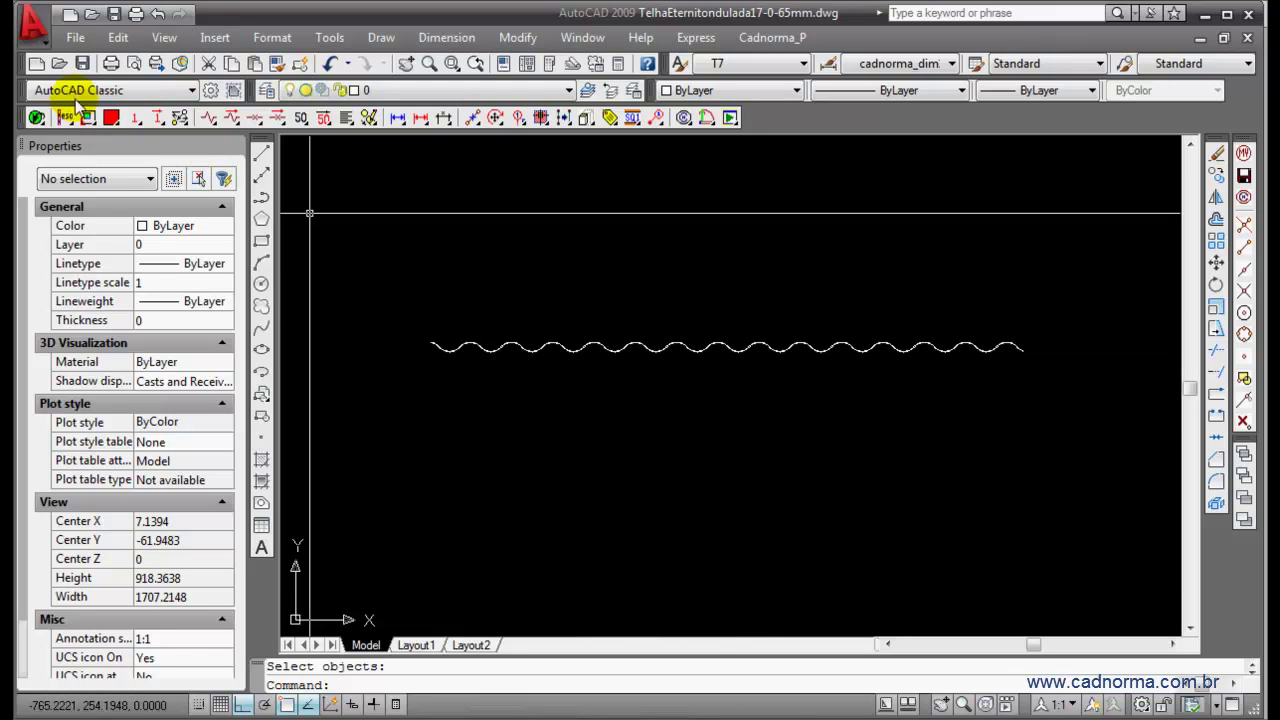
click(82, 63)
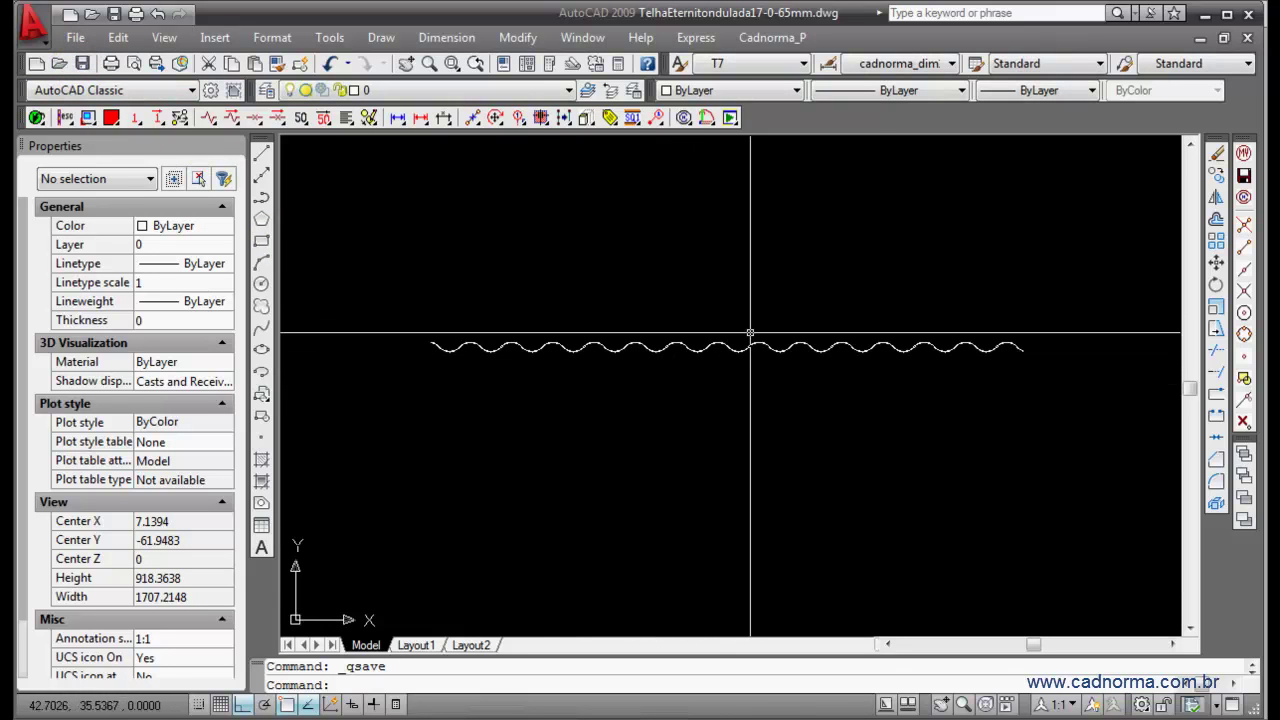
click(1249, 15)
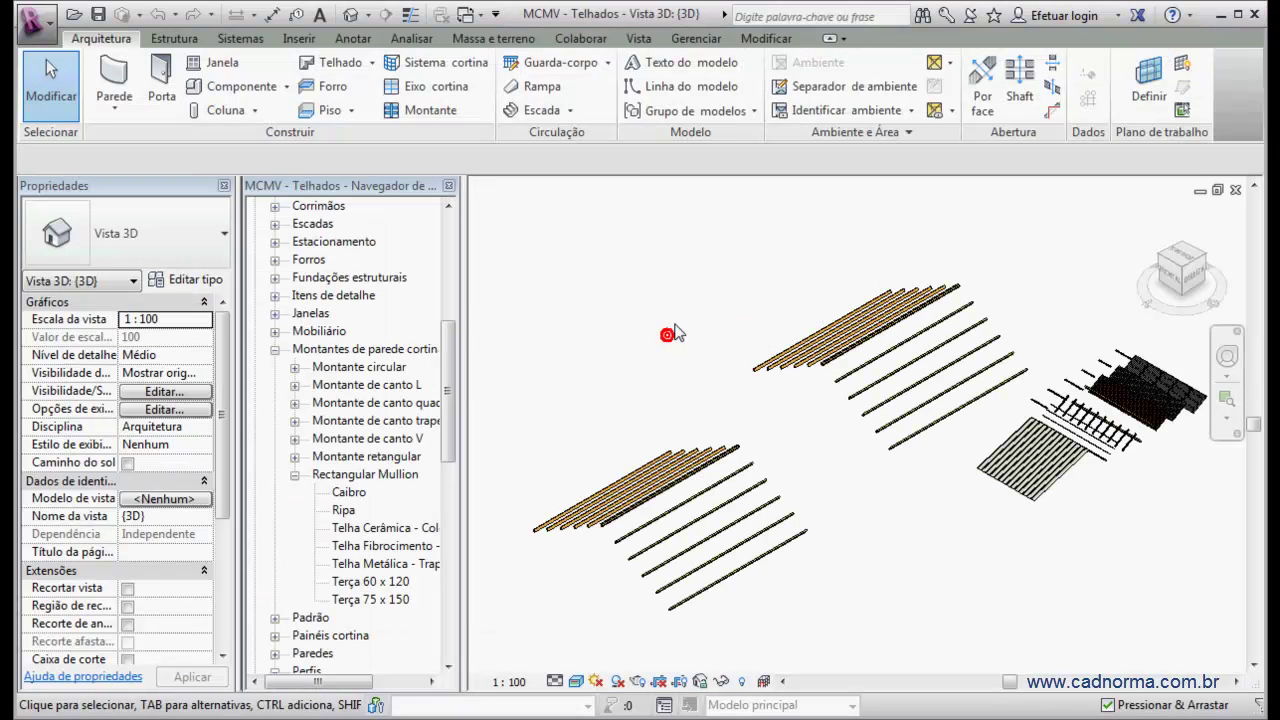
Create a new family from the Perfil métrico-Montante template.
click(28, 30)
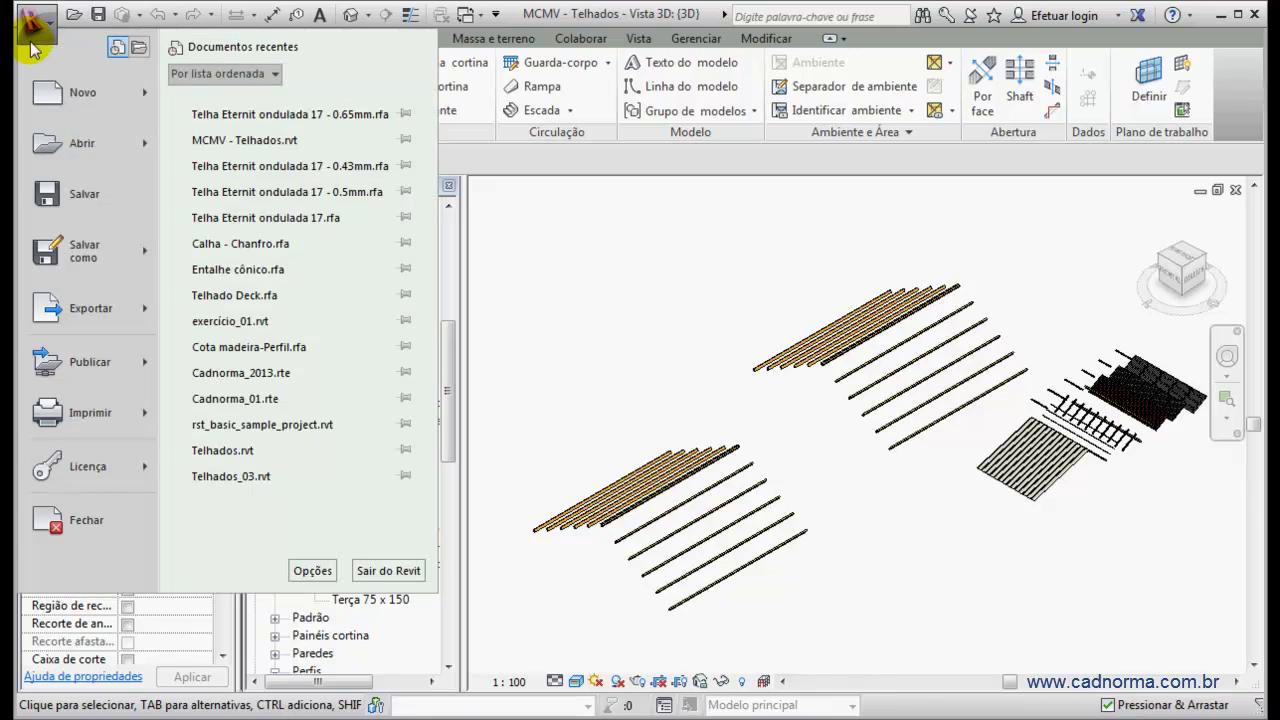
mouse_move(138, 94)
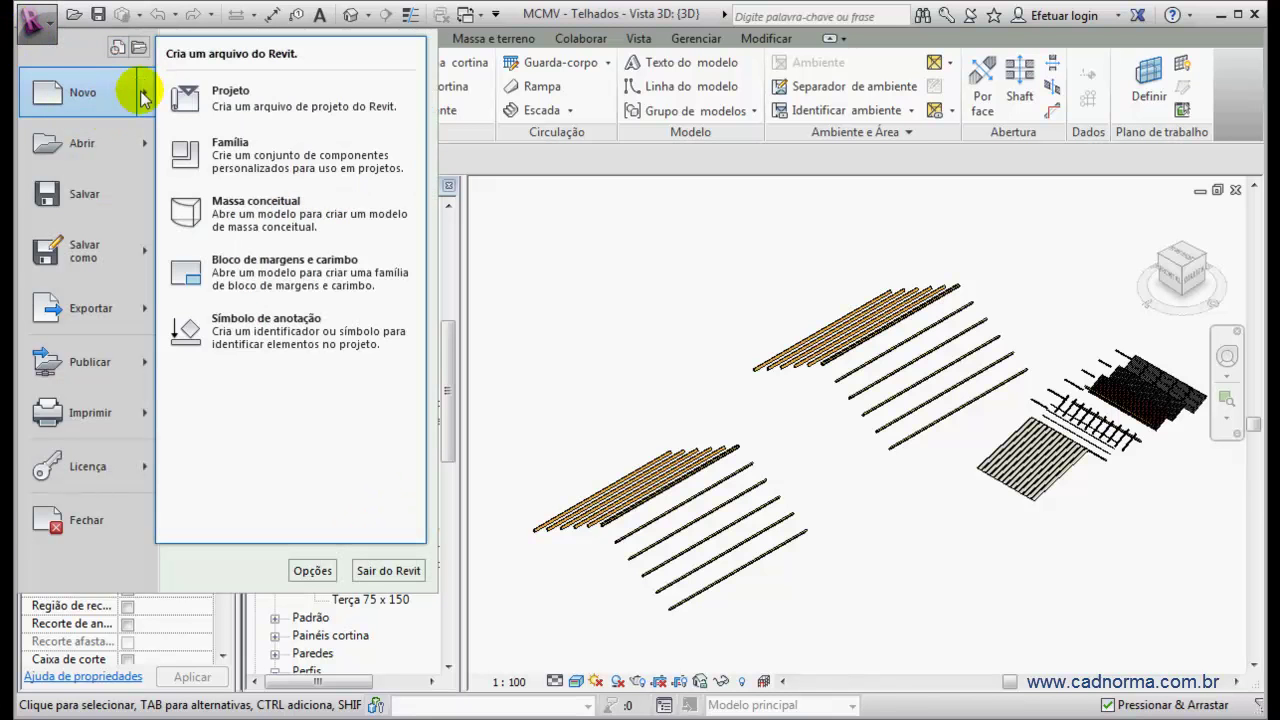
click(205, 150)
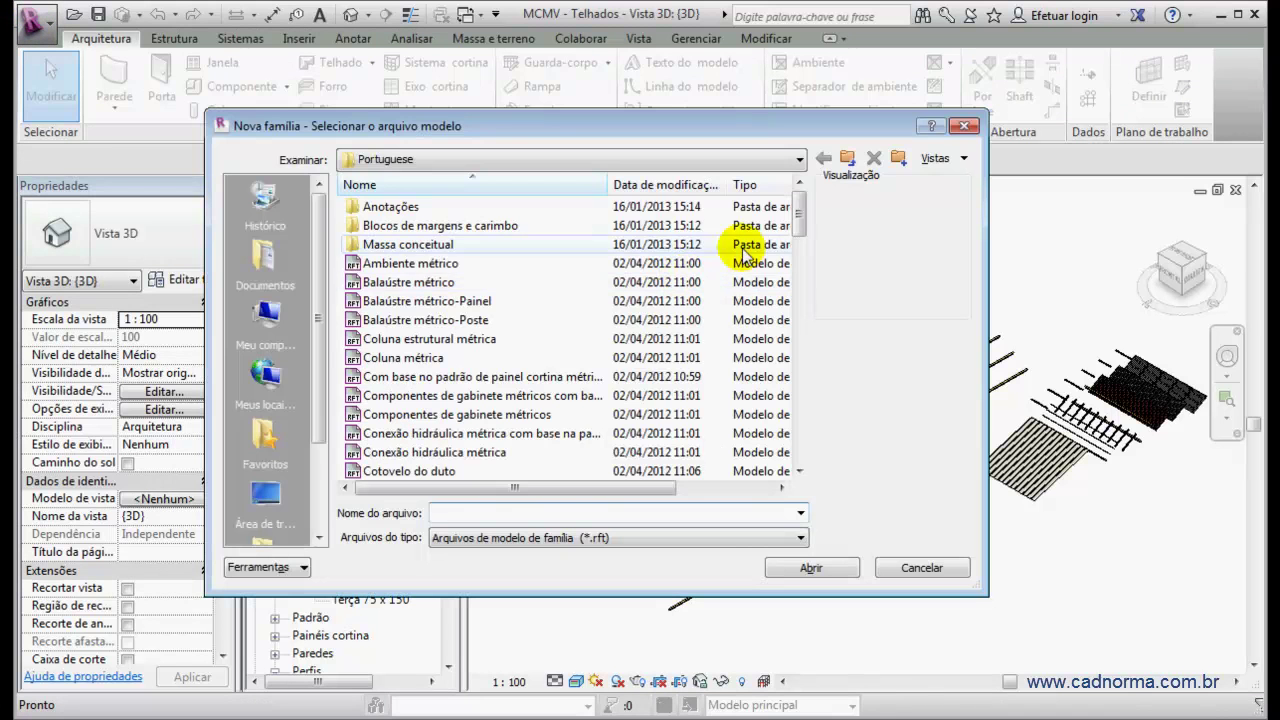
drag(799, 207, 800, 403)
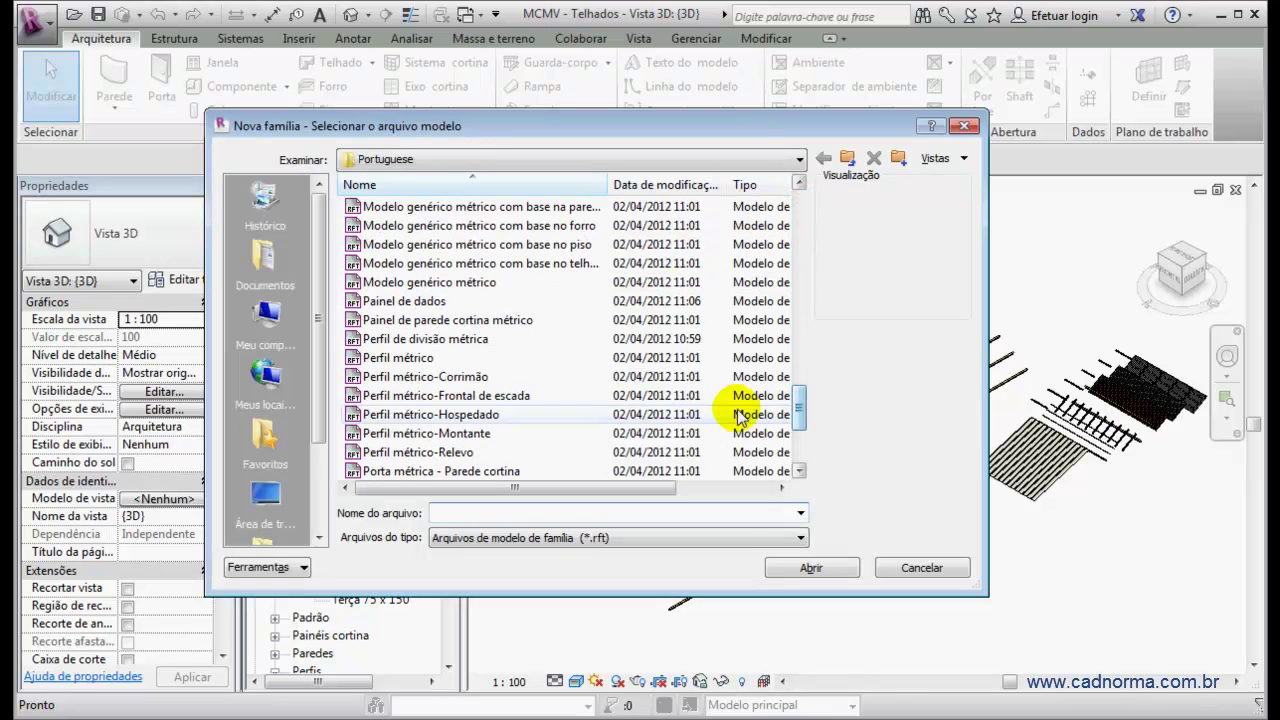
click(433, 434)
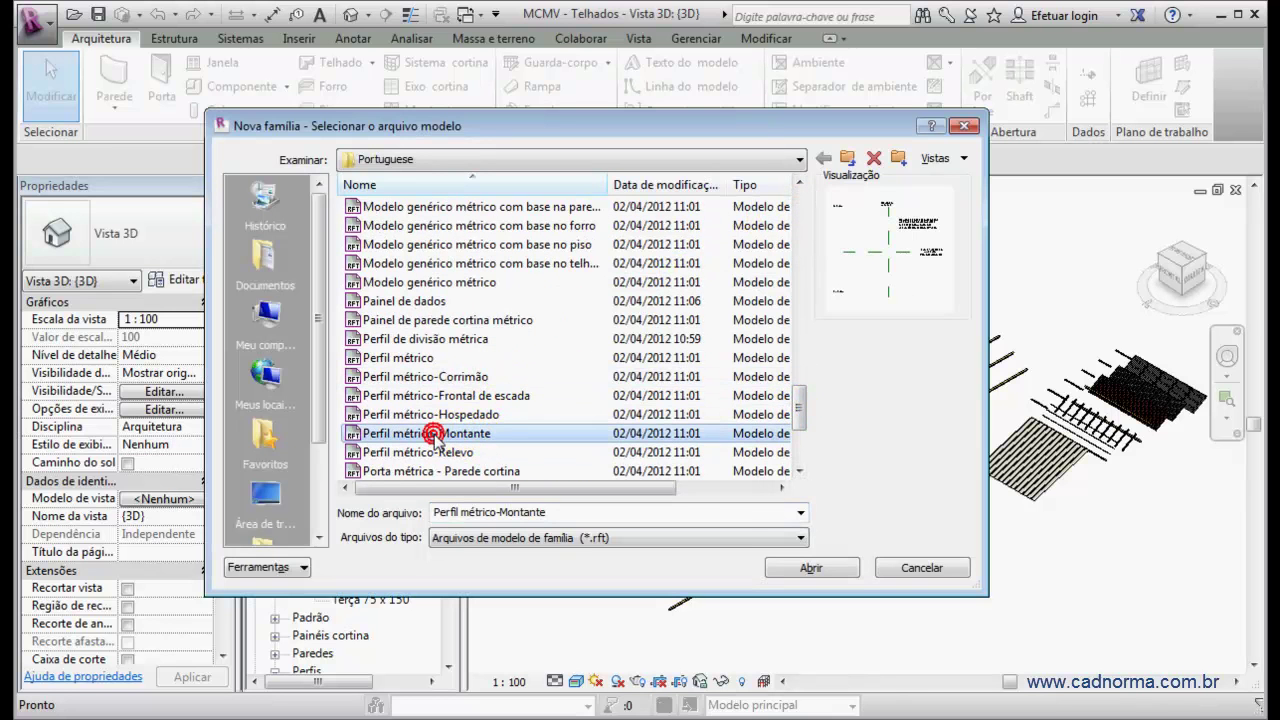
click(825, 566)
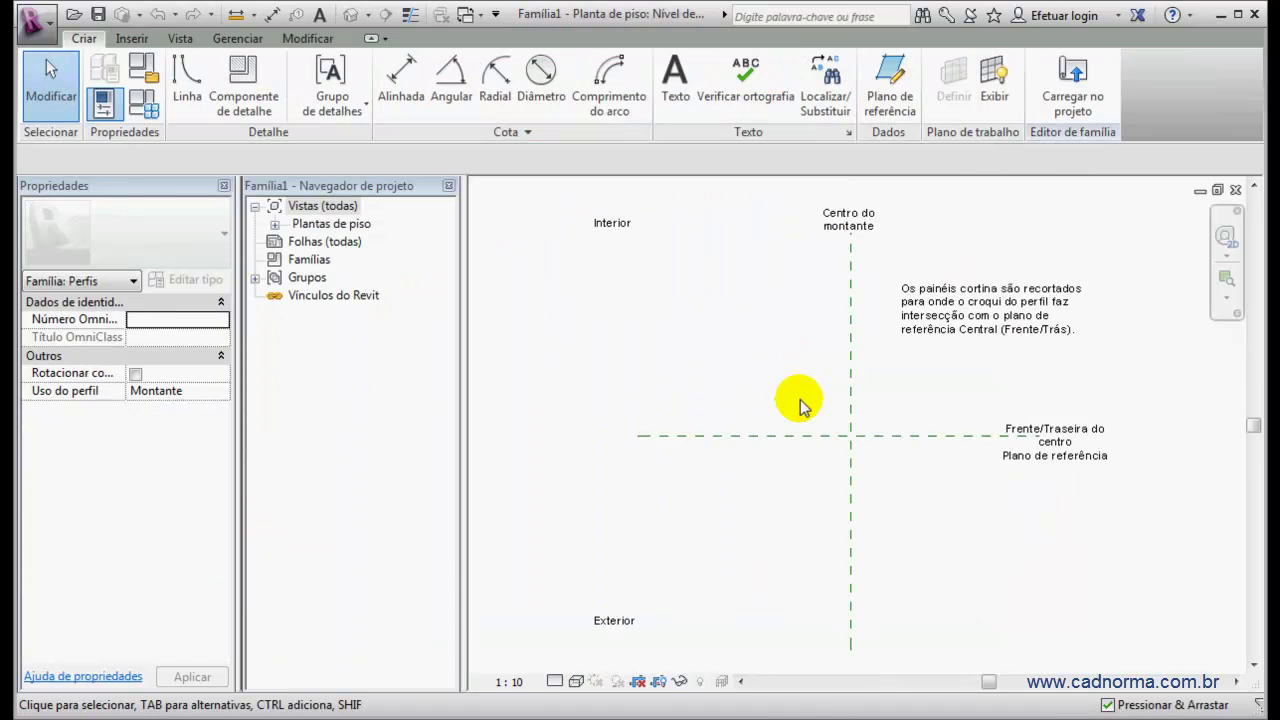
Start a CAD import and choose the drawing TelhaEternitondulada17-0-65mm from the desktop.
click(132, 38)
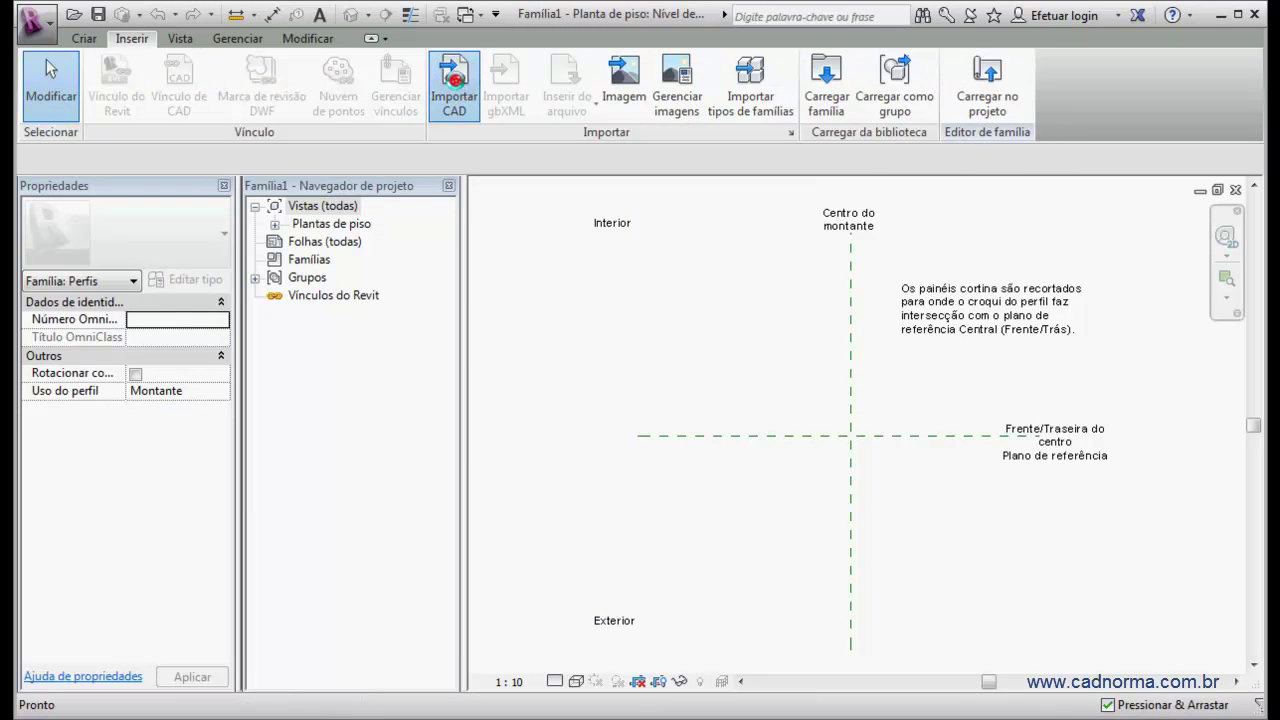
click(455, 85)
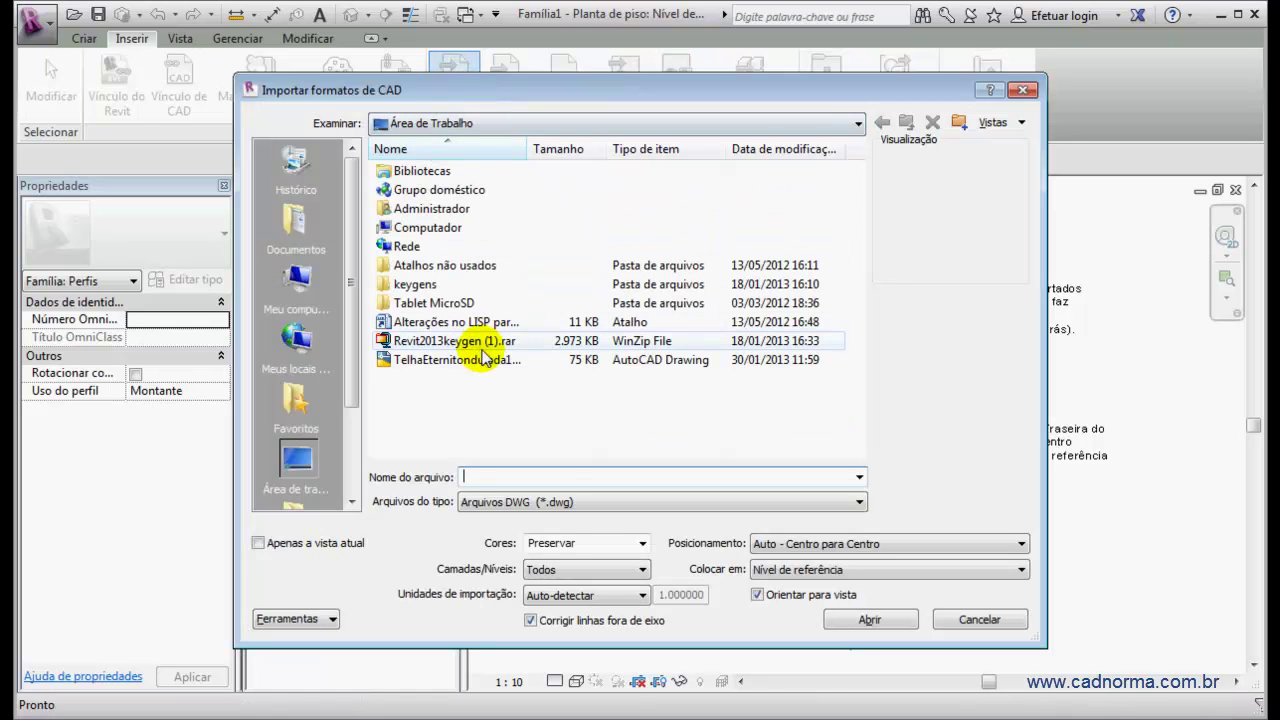
click(420, 362)
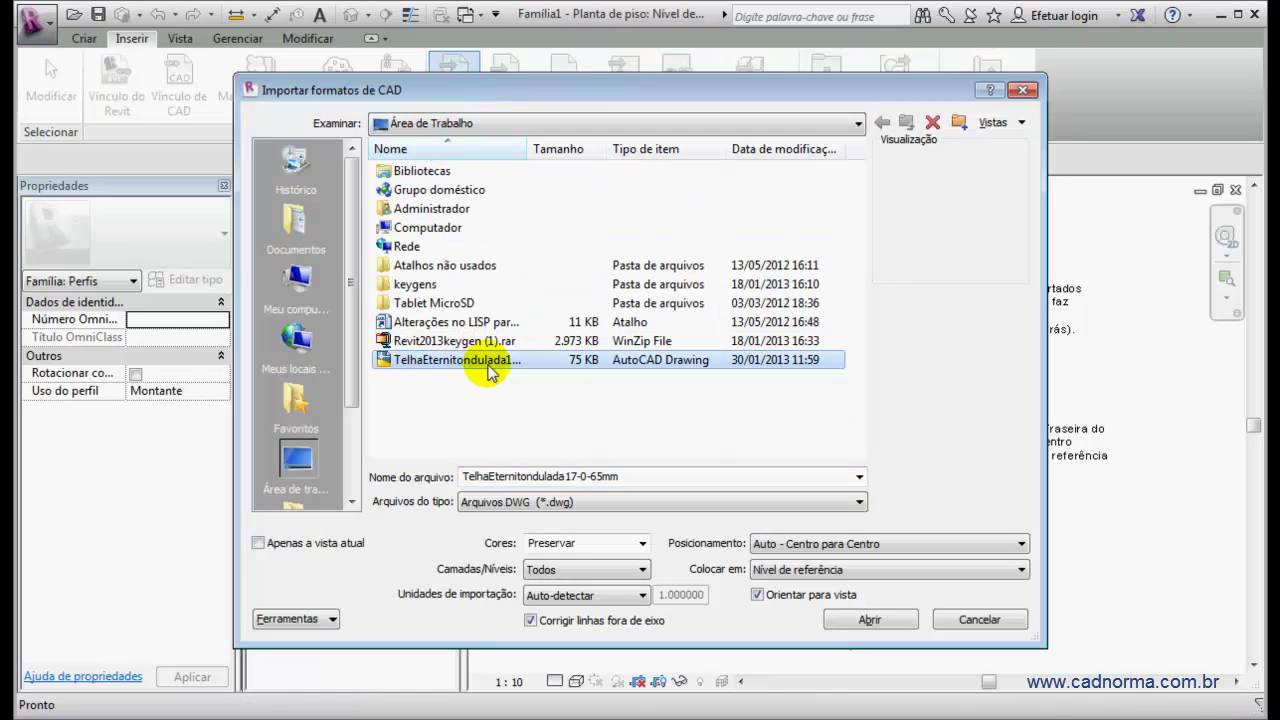
Configure the import with colours Inverter, layers Especificar, units milímetro and positioning Auto - Origem para Origem.
click(645, 550)
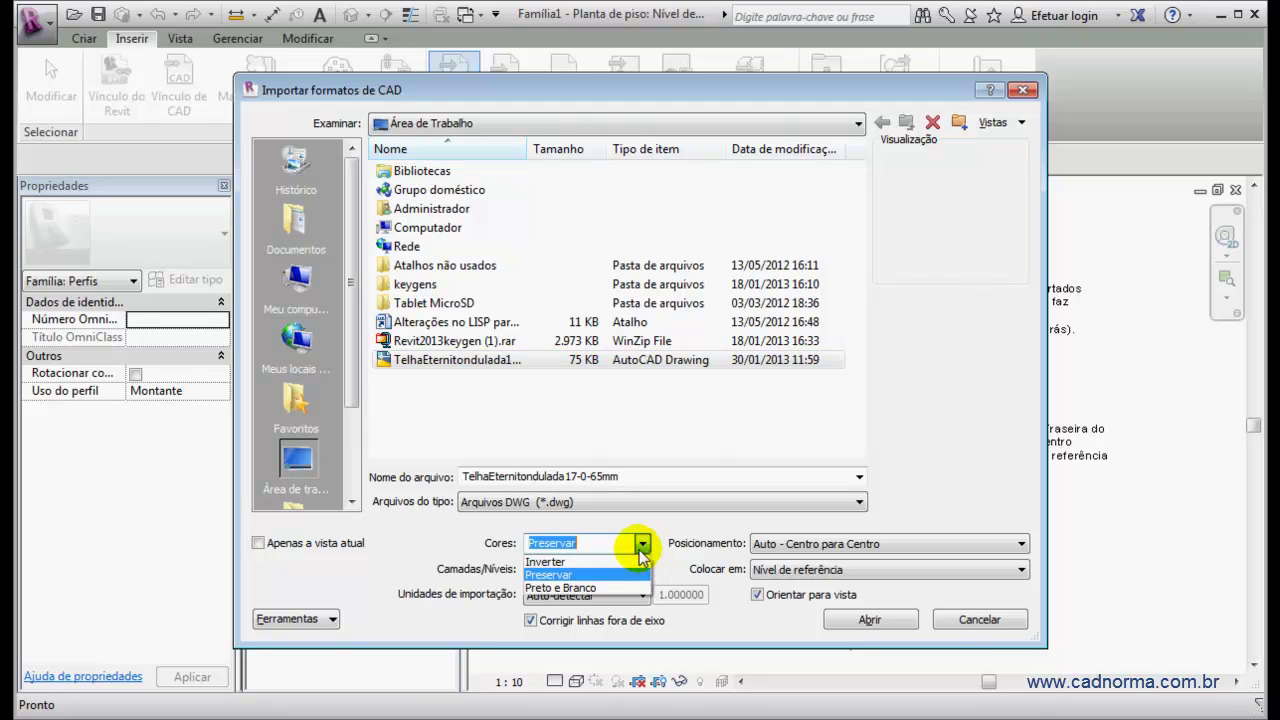
click(597, 562)
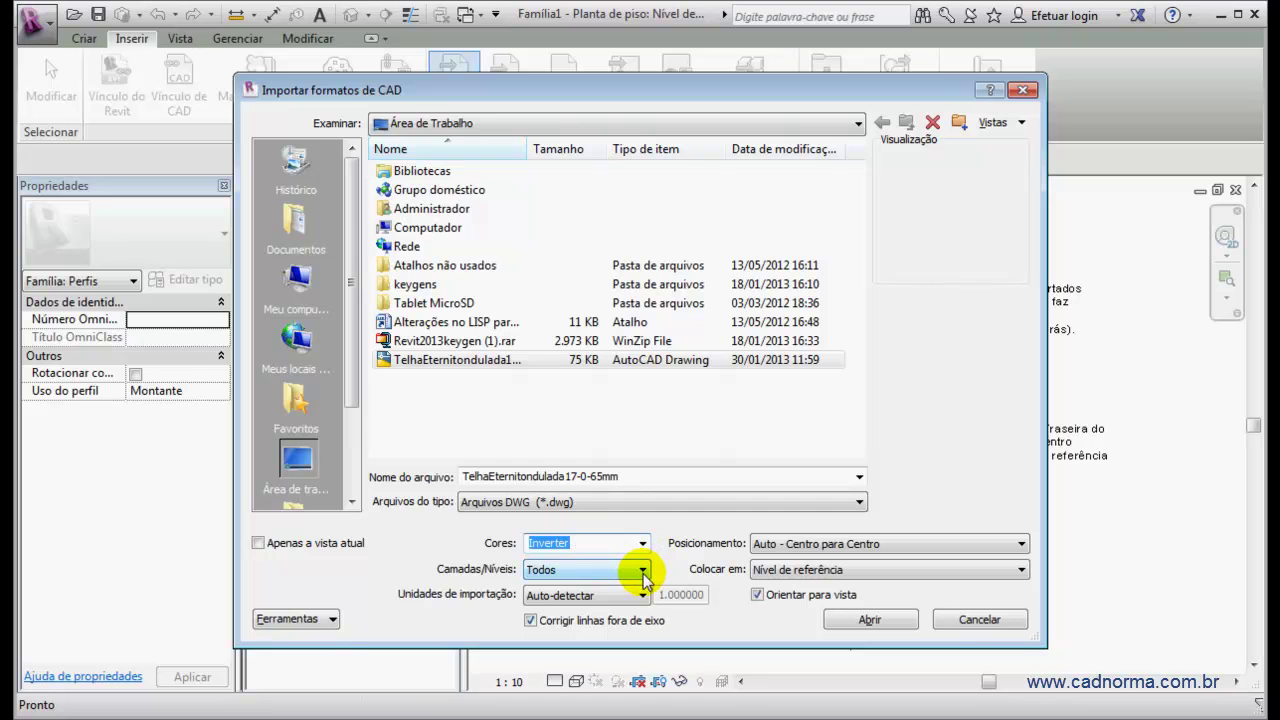
click(643, 570)
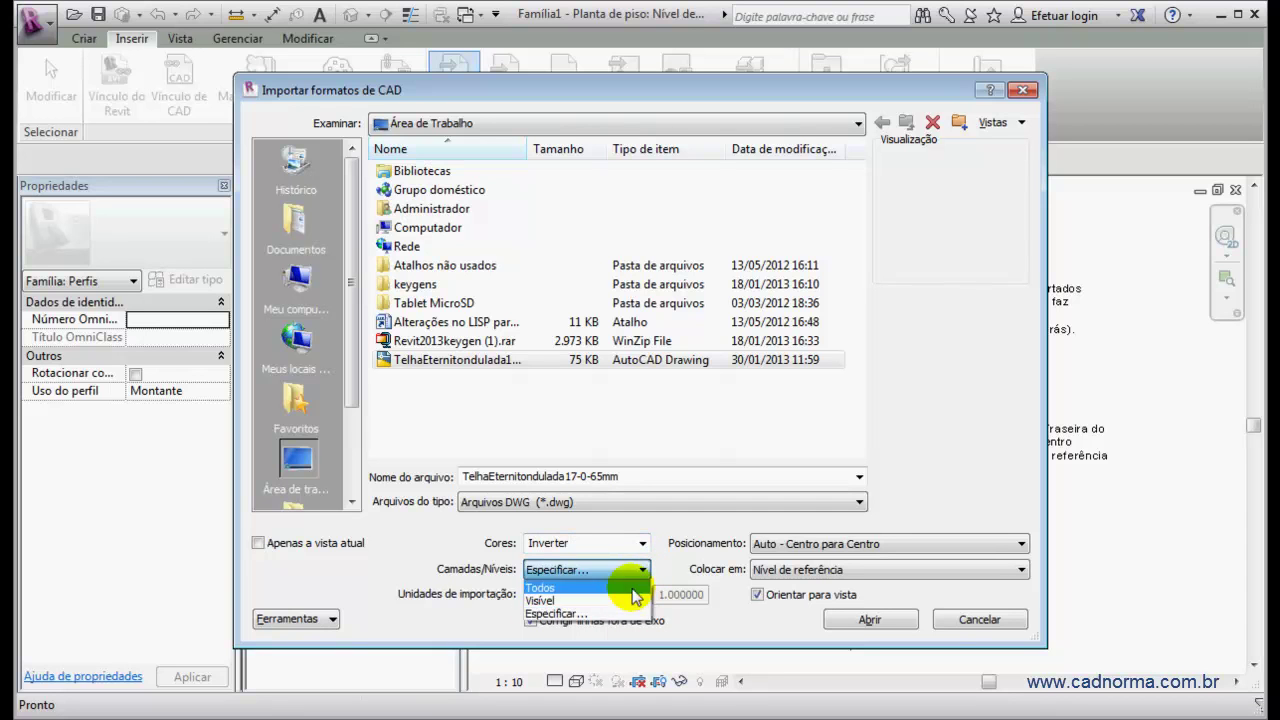
click(622, 613)
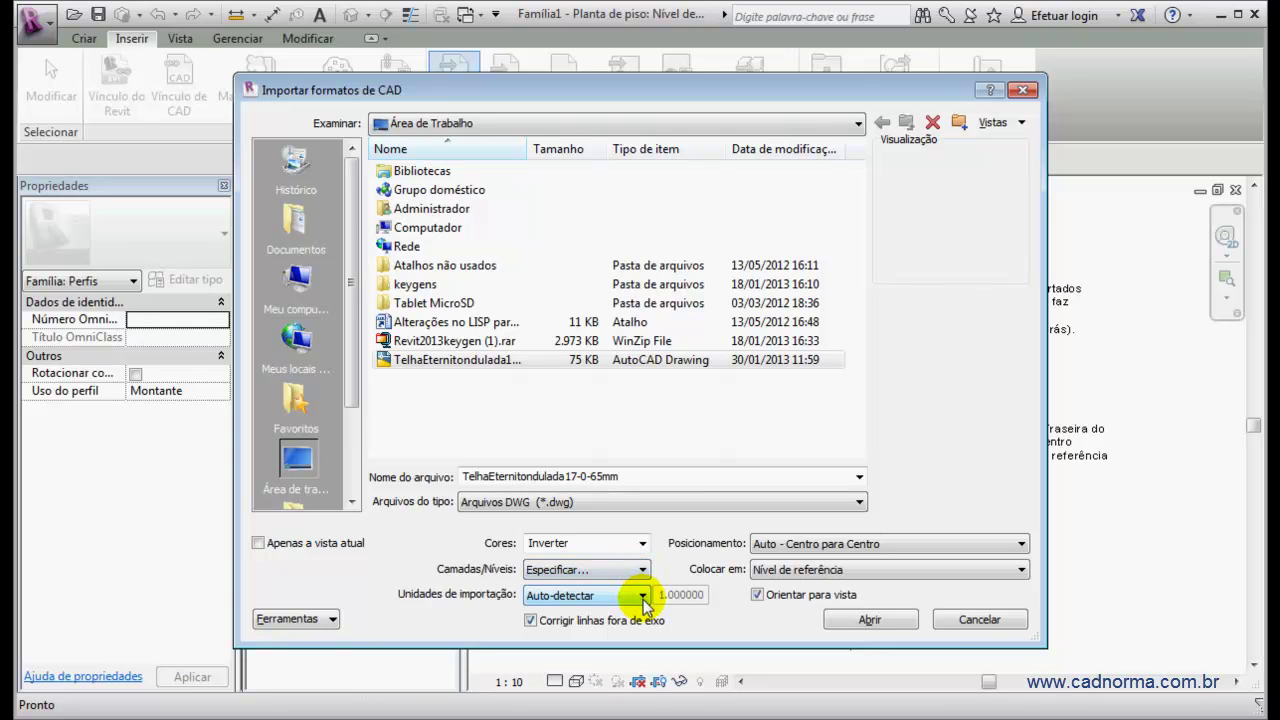
click(642, 596)
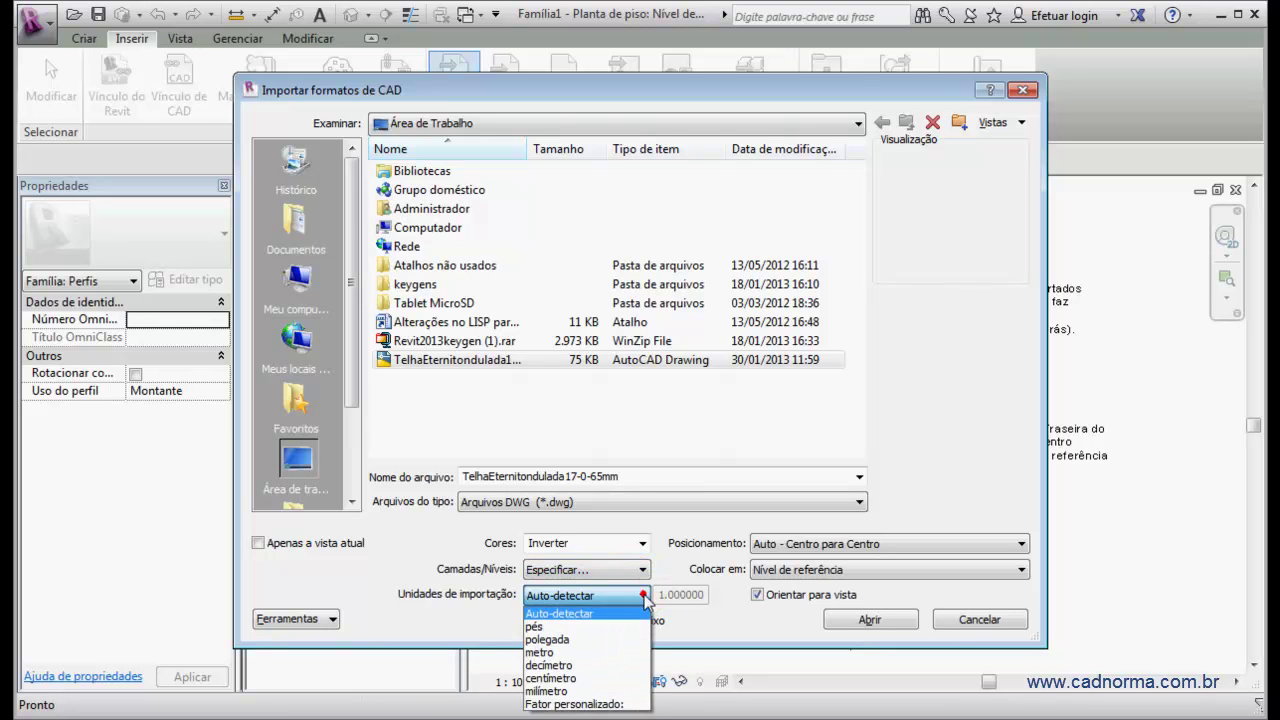
click(573, 691)
click(1021, 546)
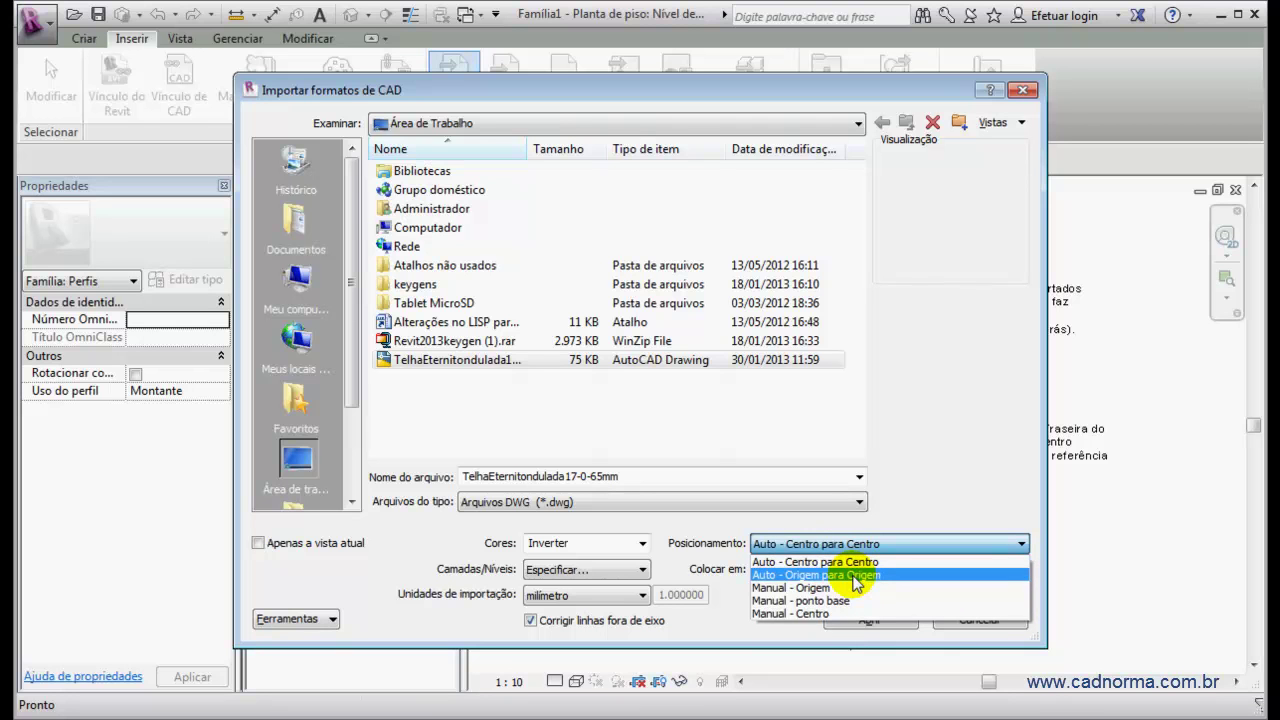
click(785, 575)
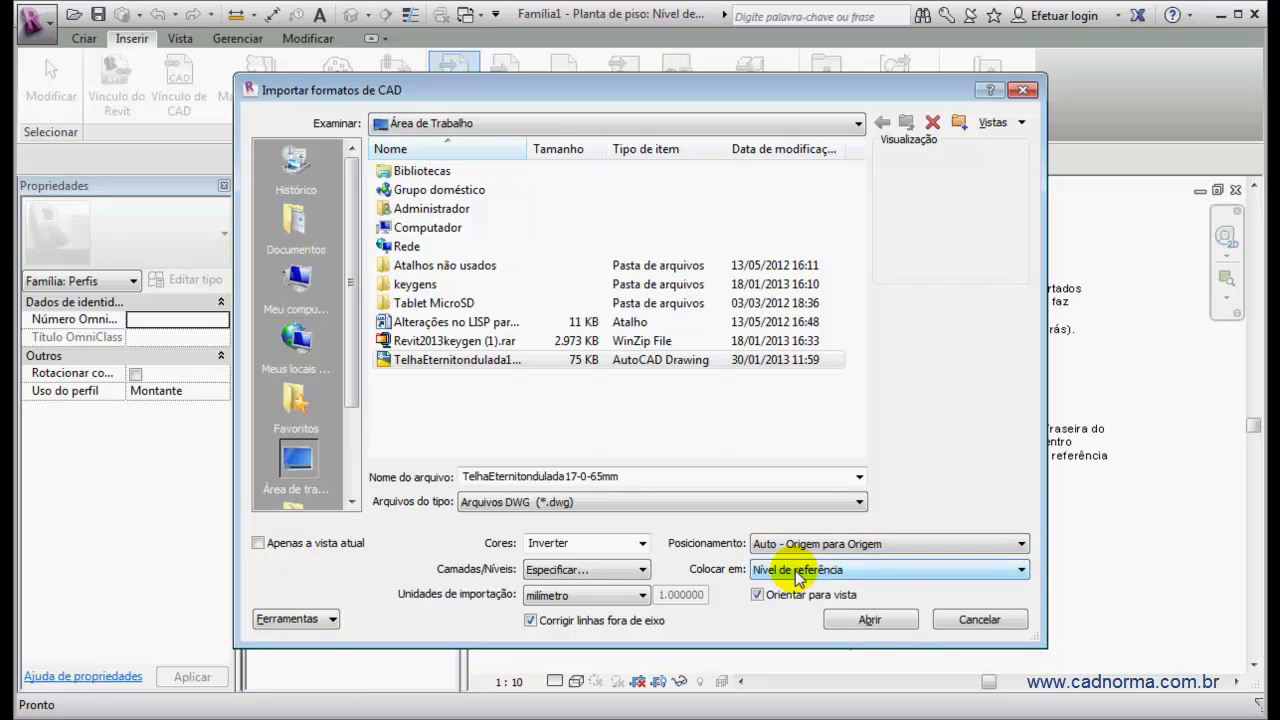
Import the drawing with only layer 0 selected.
click(873, 620)
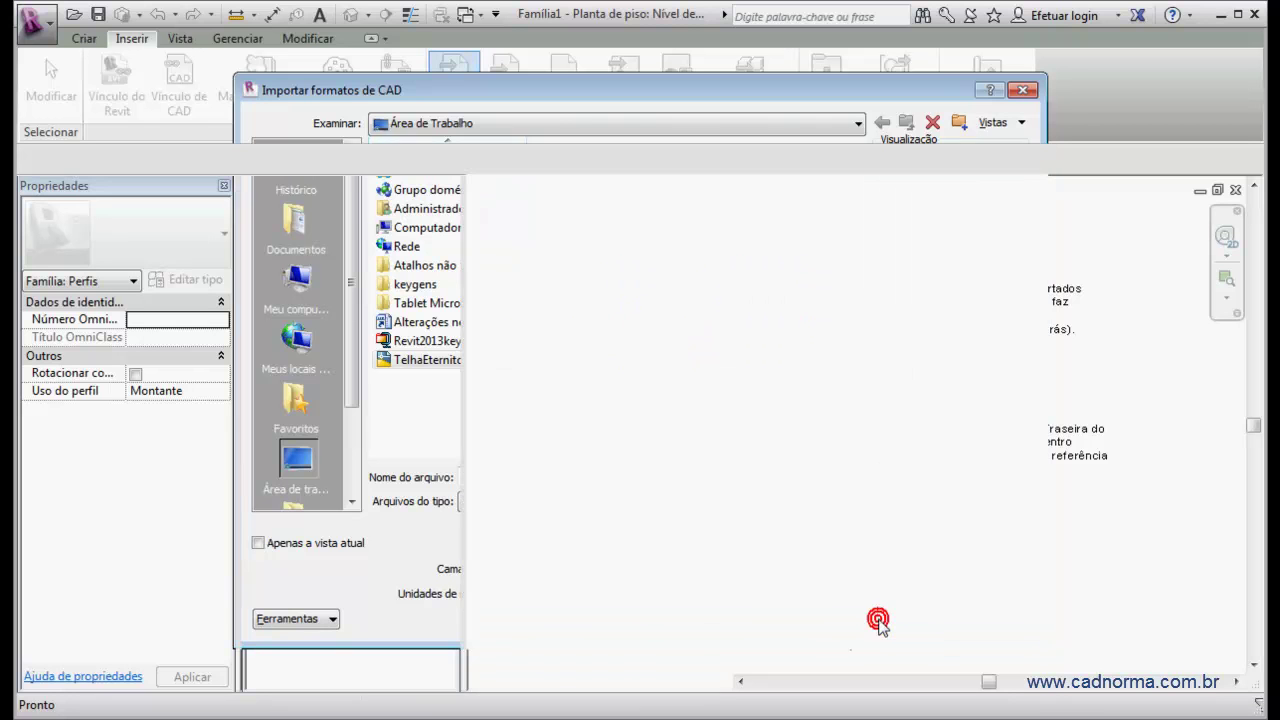
click(760, 258)
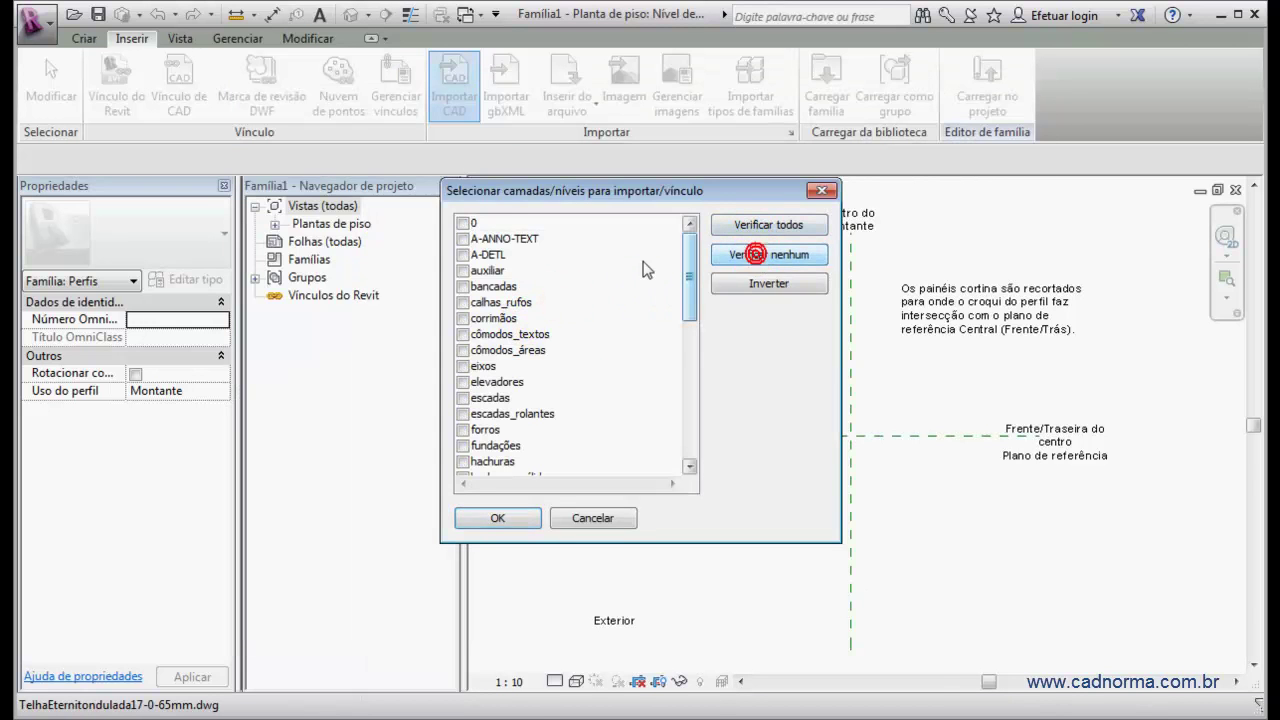
click(464, 225)
click(500, 518)
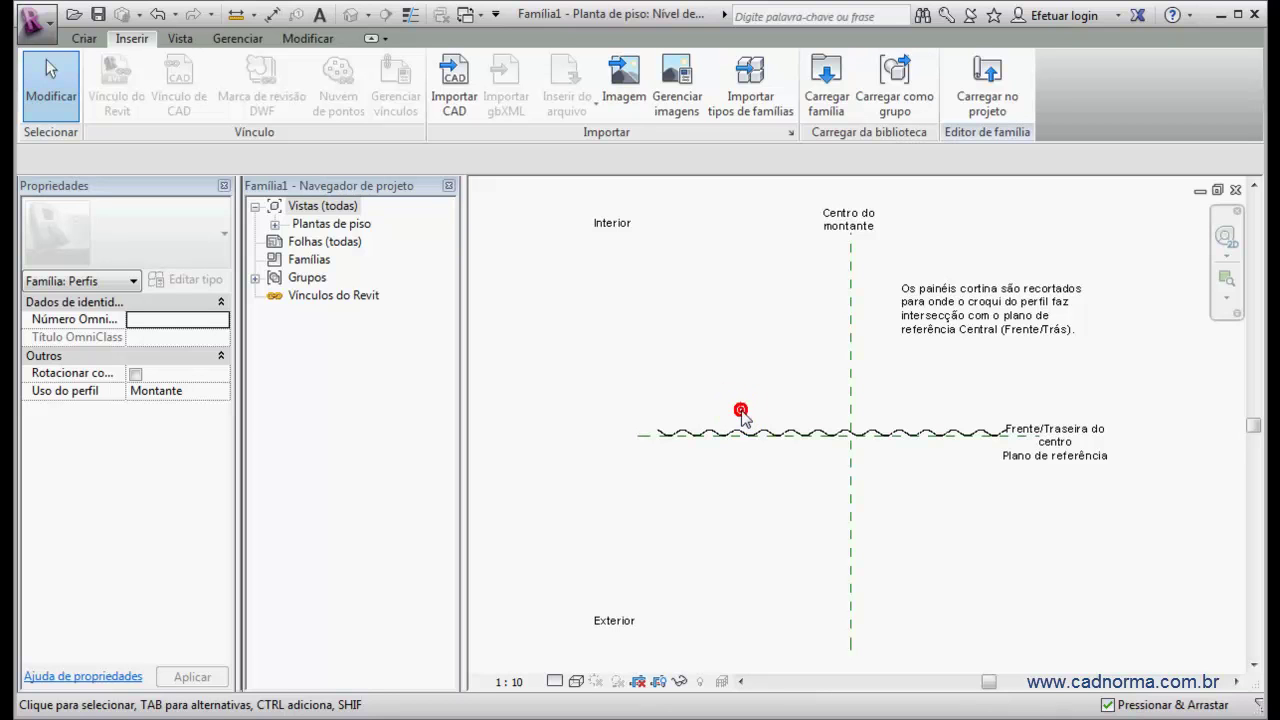
Explode the imported corrugated tile drawing into individual family lines.
scroll(742, 420, up, 2)
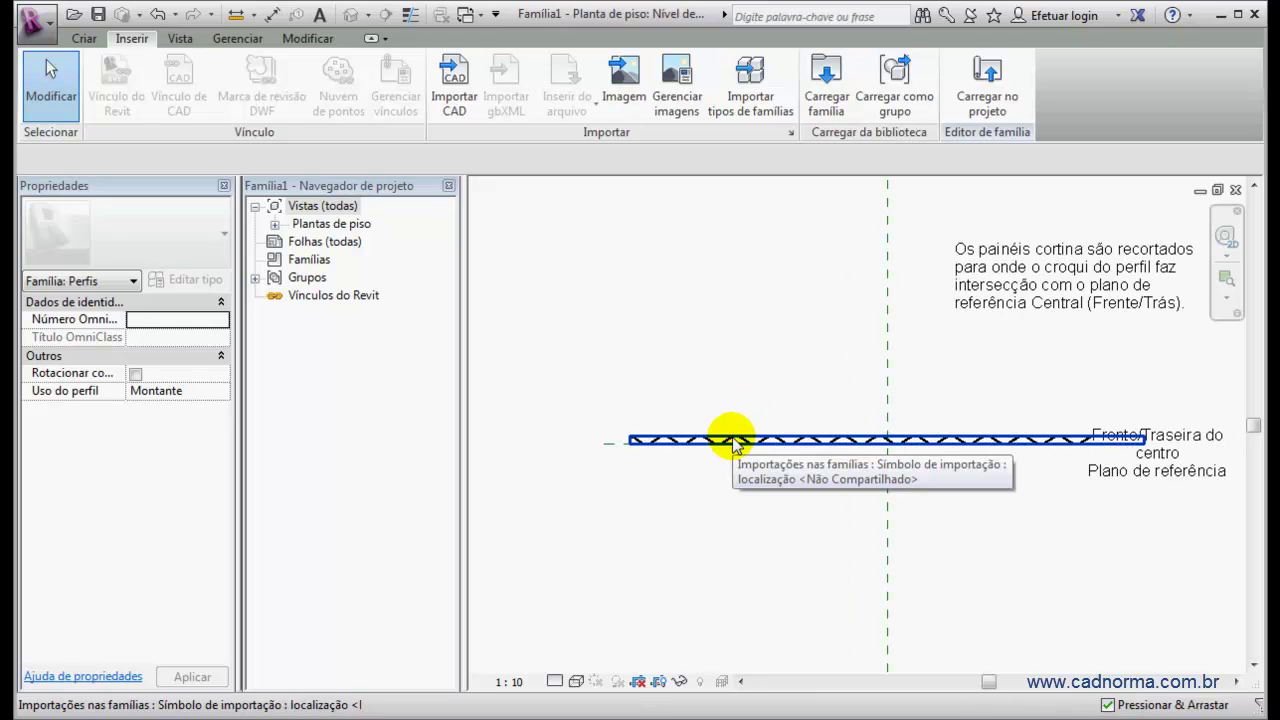
click(734, 441)
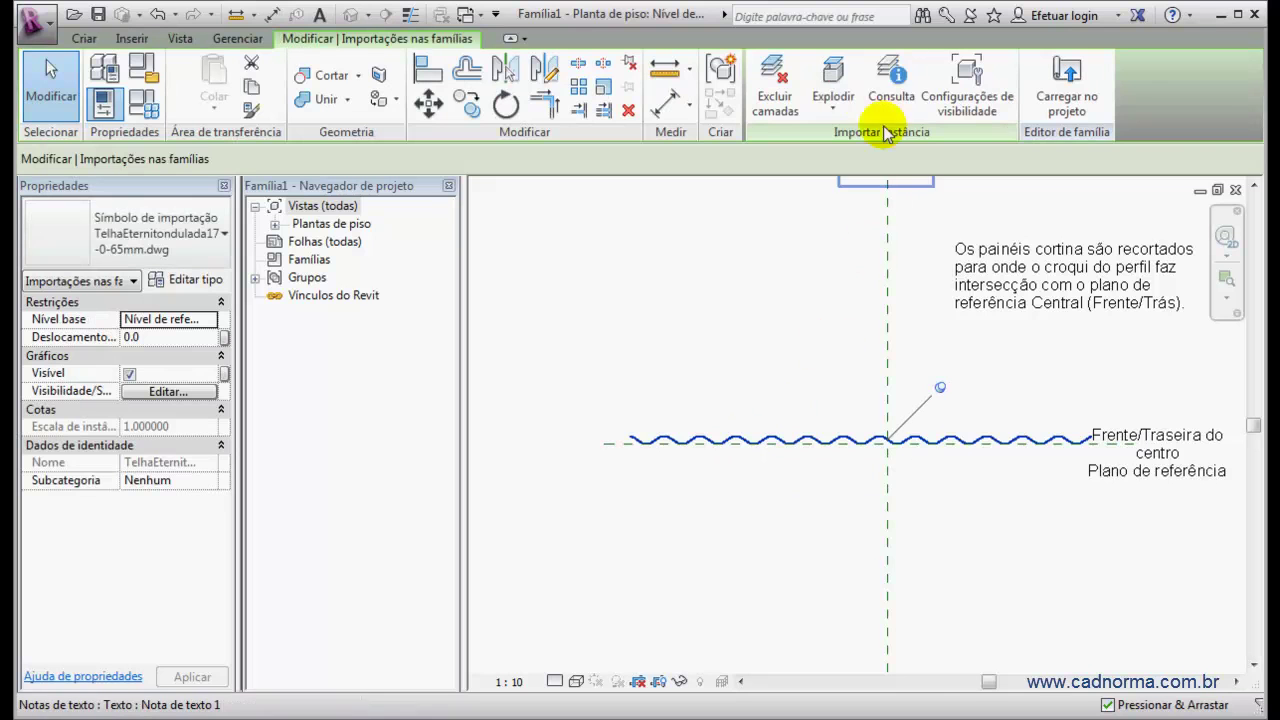
click(833, 75)
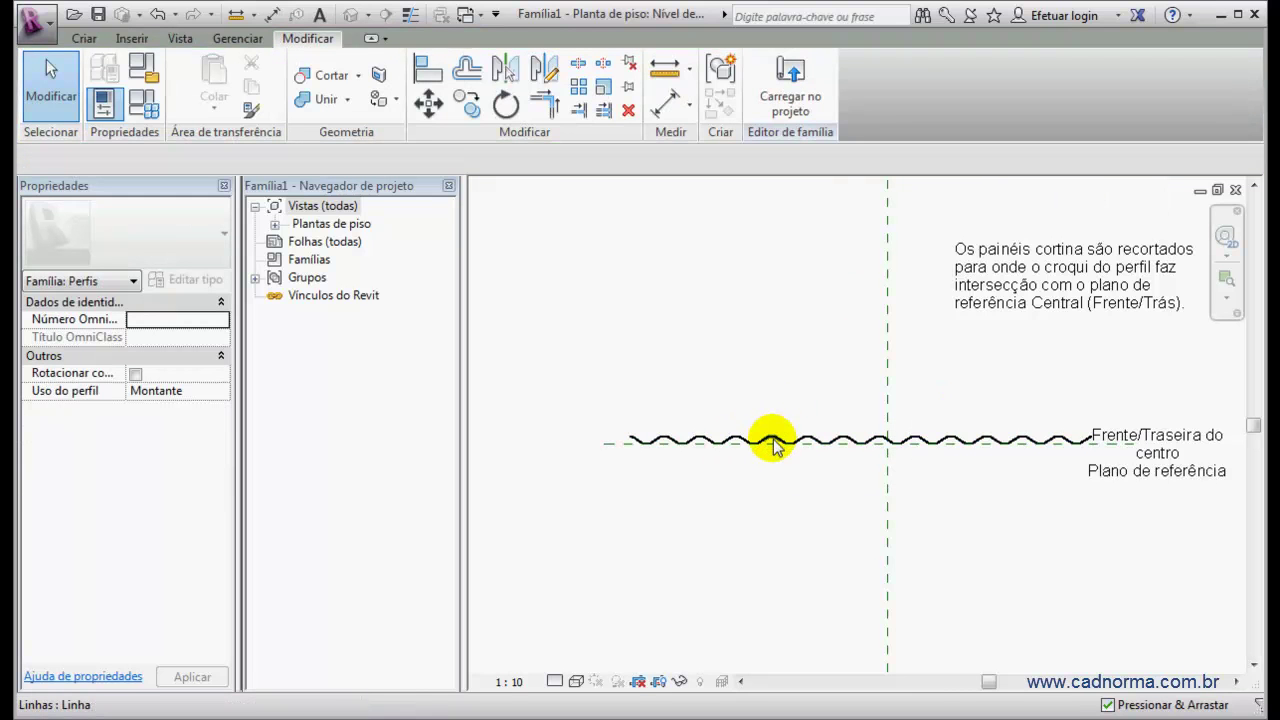
Turn on thin line display to show the tile profile's double outline.
scroll(772, 444, up, 5)
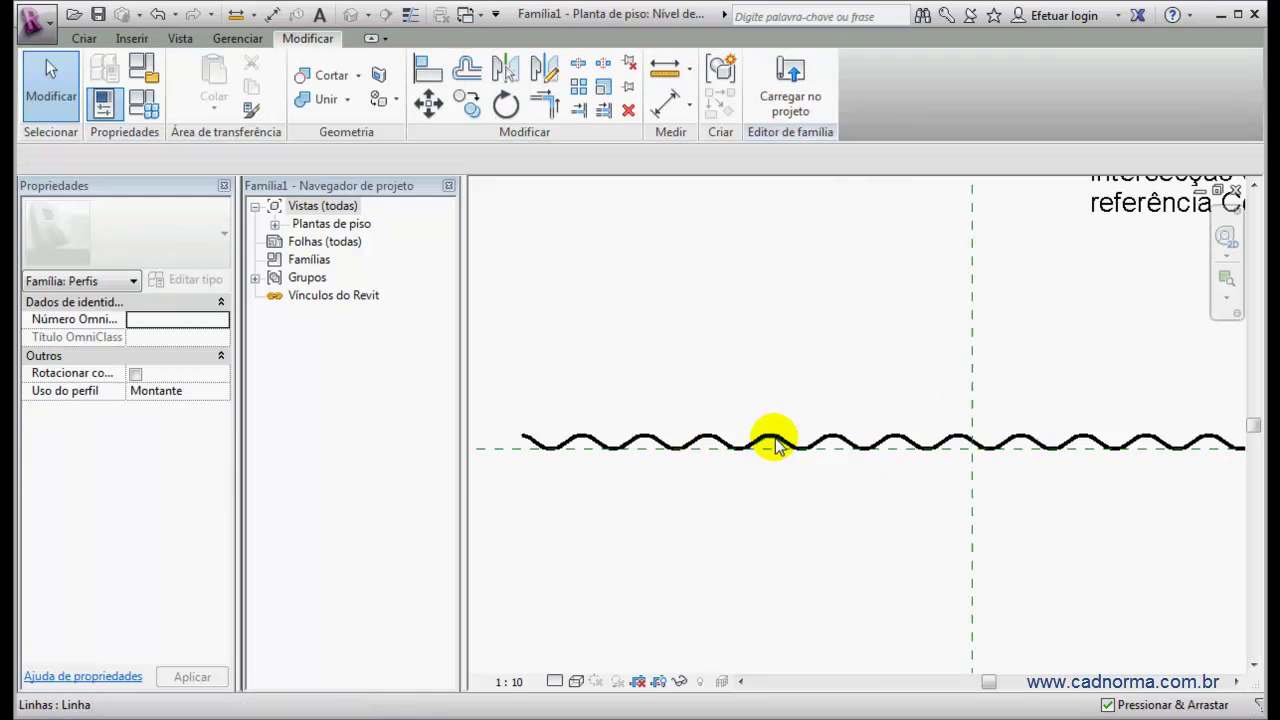
click(411, 14)
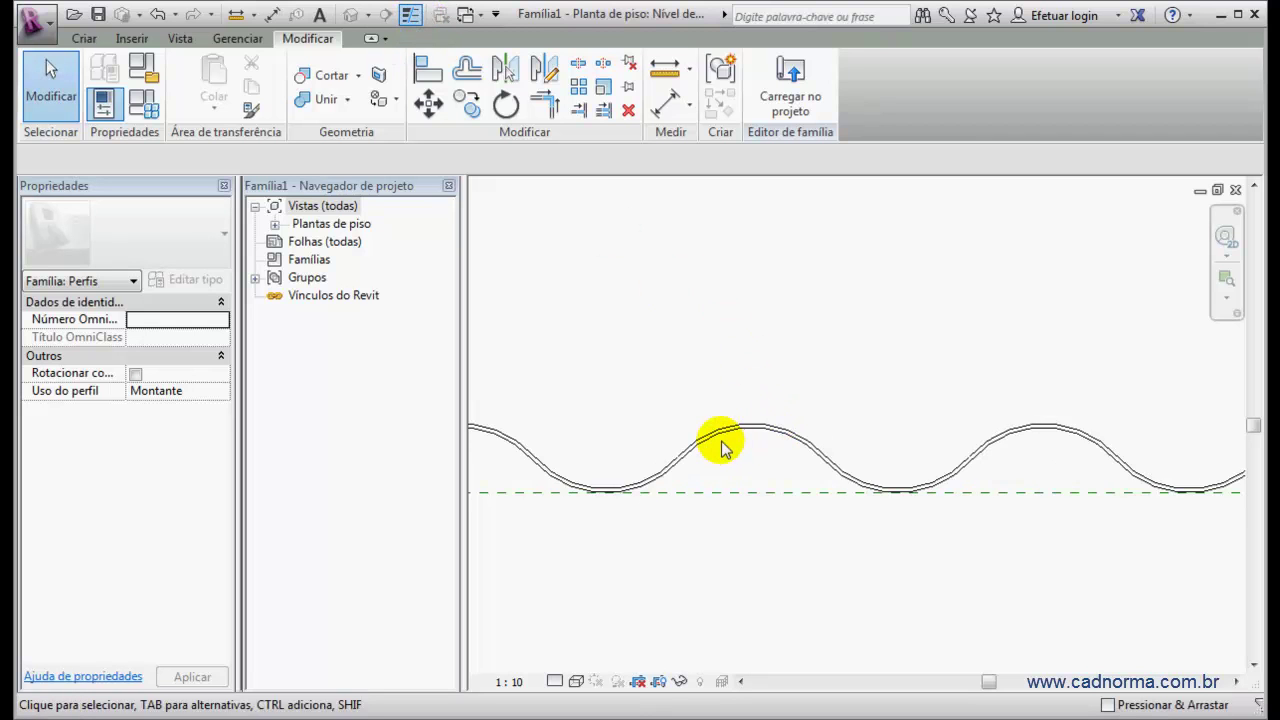
scroll(745, 429, up, 1)
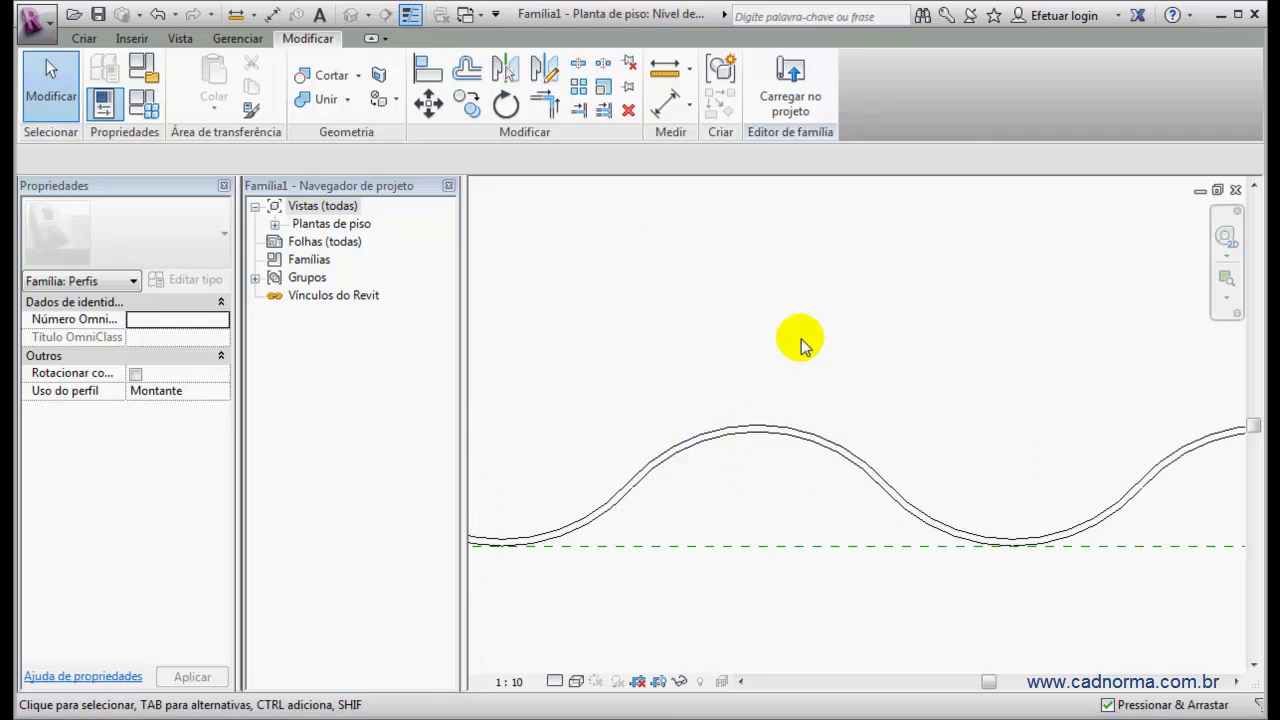
scroll(775, 399, down, 4)
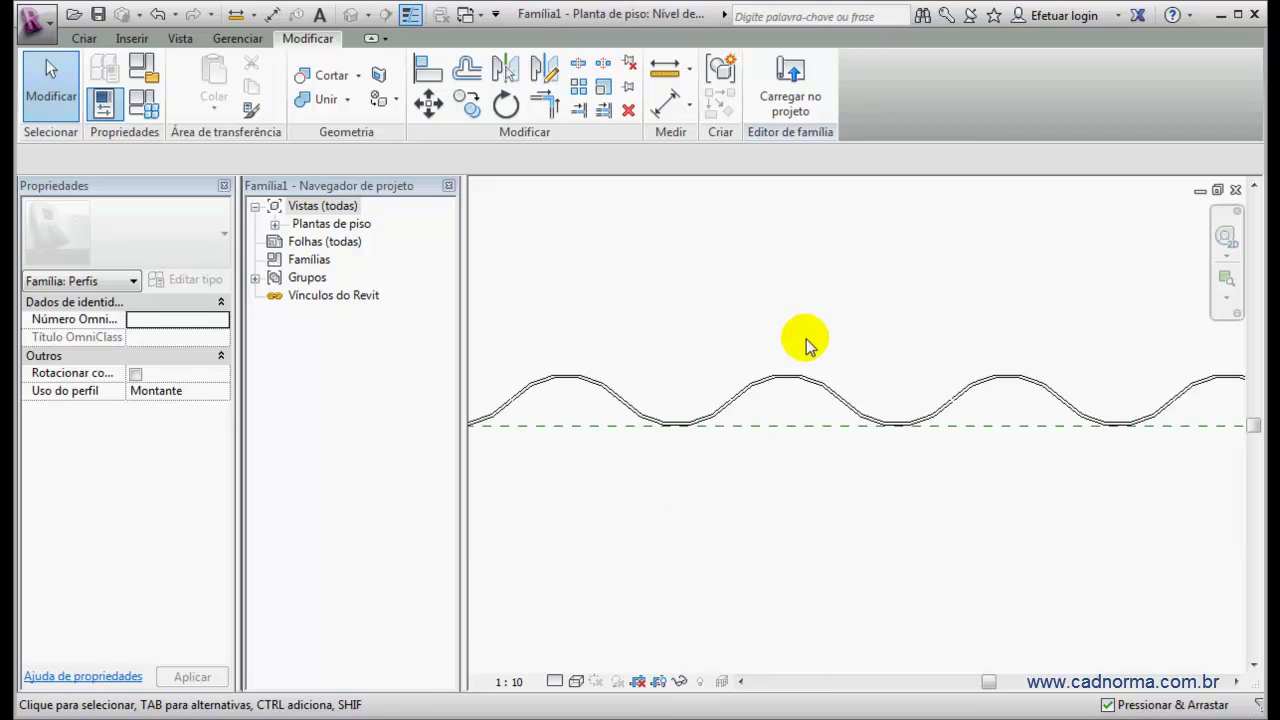
Save the family as Telha importada do AutoCAD in the 12 - Perfis folder within the Cadnorma_Revit documents.
click(97, 15)
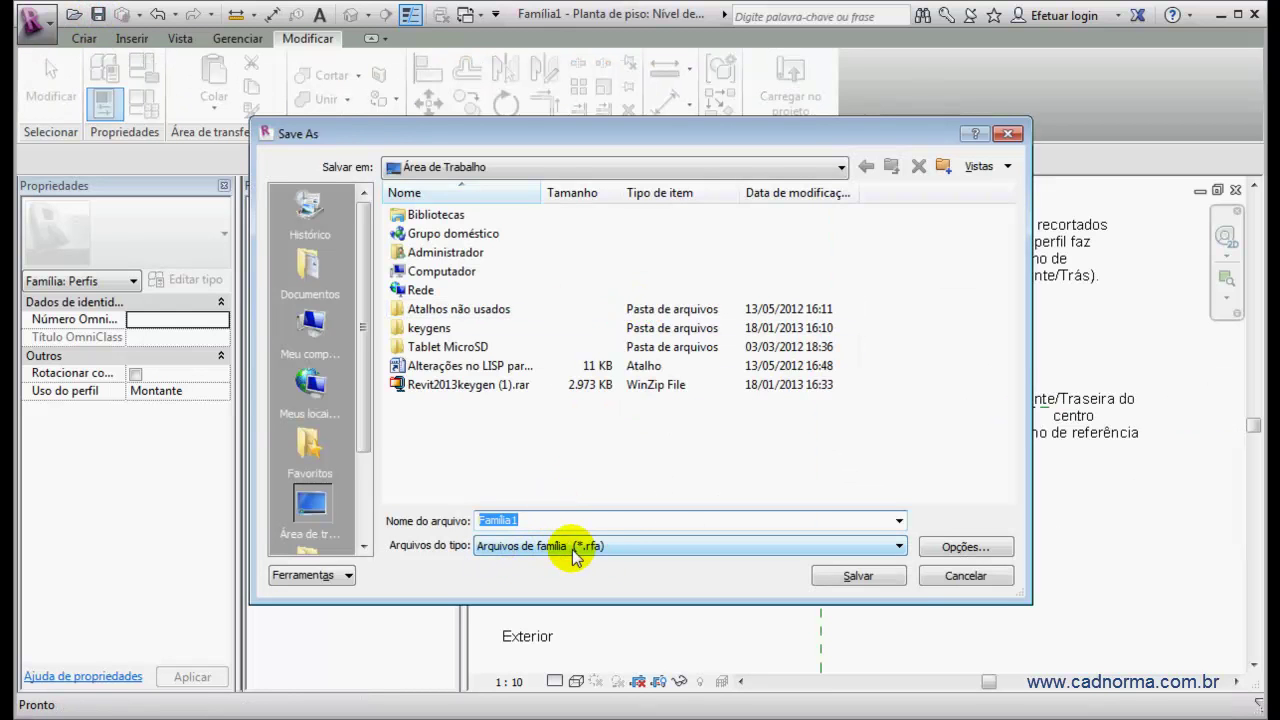
click(312, 268)
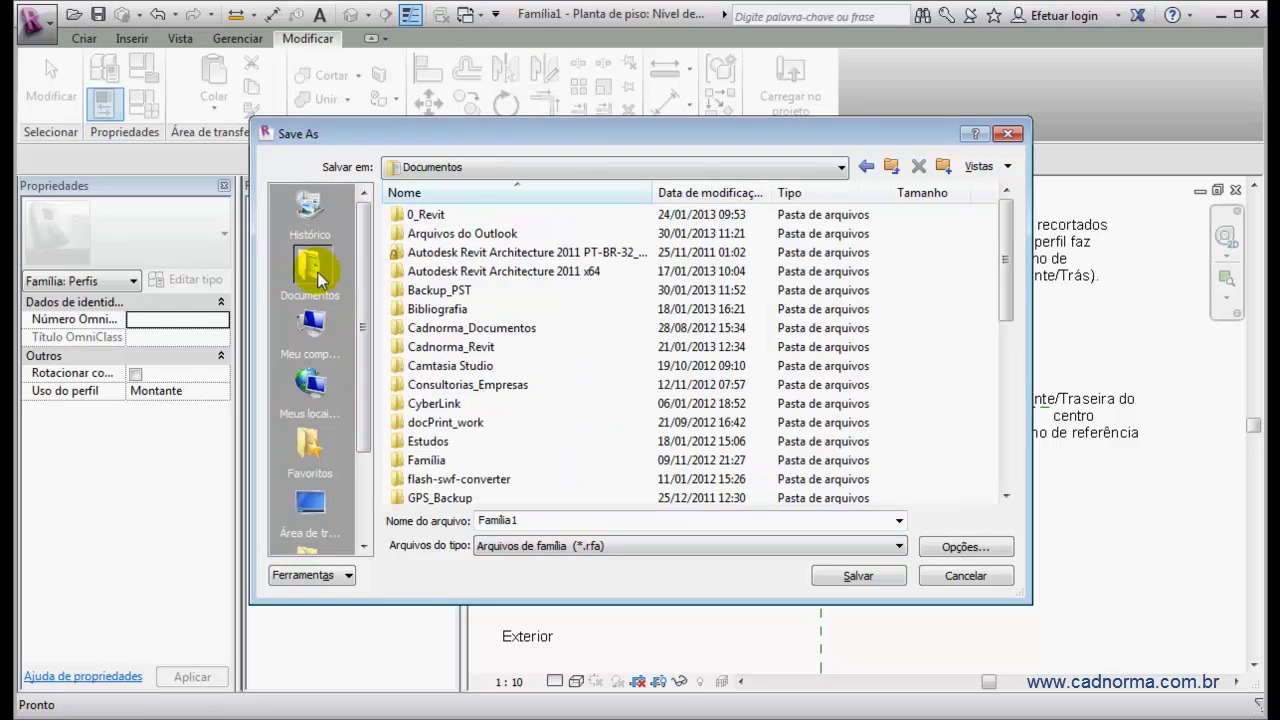
double_click(403, 348)
double_click(402, 233)
double_click(400, 441)
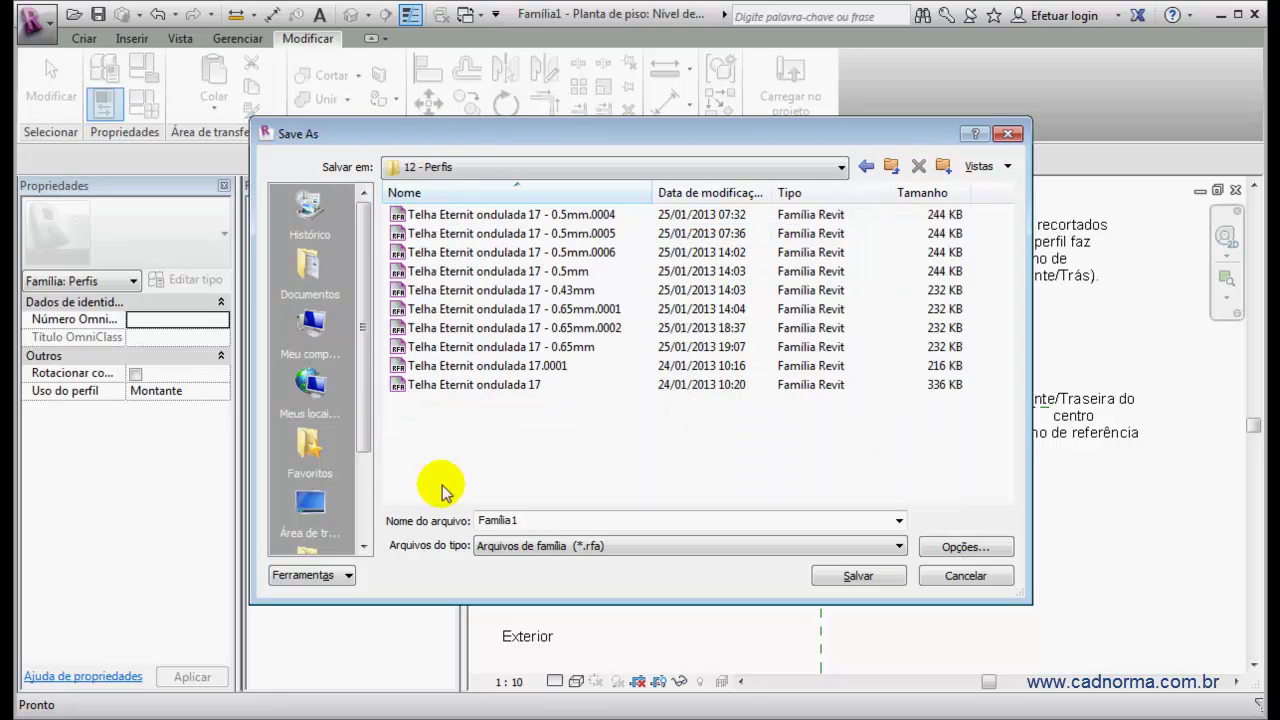
click(531, 520)
text(Tel)
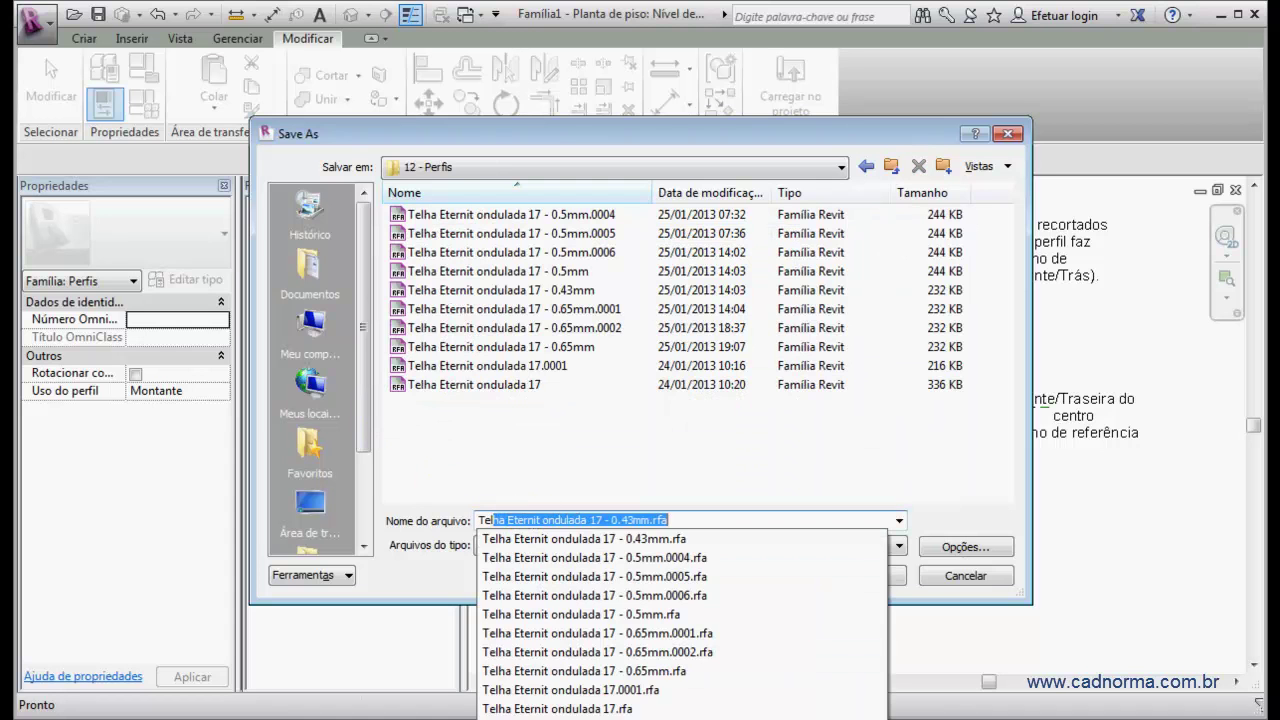
text(mportada do AutoCAD)
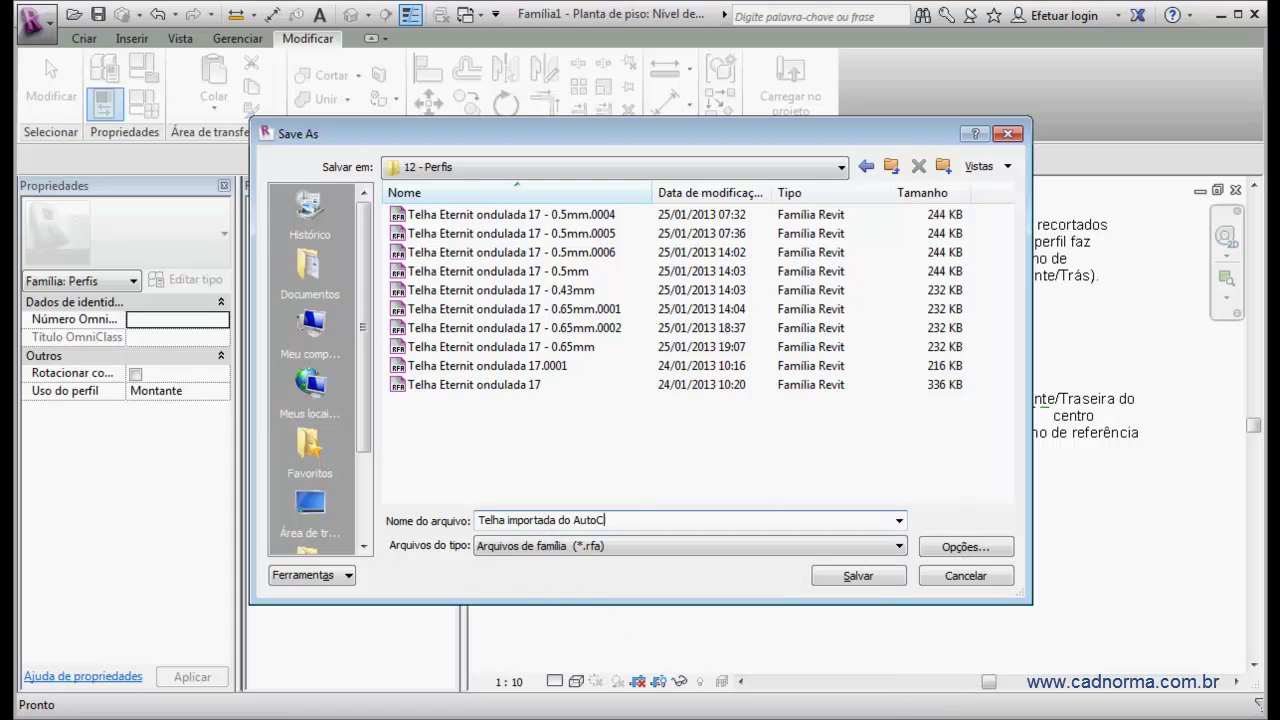
click(860, 578)
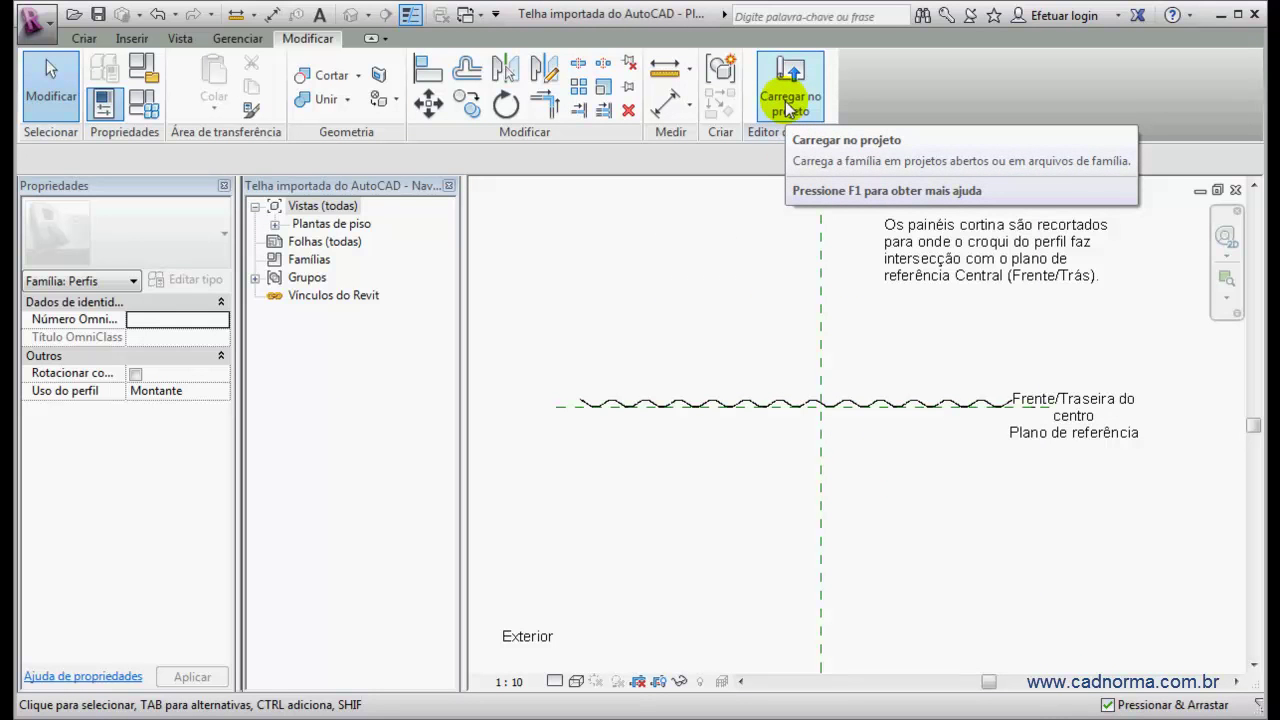
Load the family into the MCMV - Telhados project and select its type among the Perfis families.
click(789, 100)
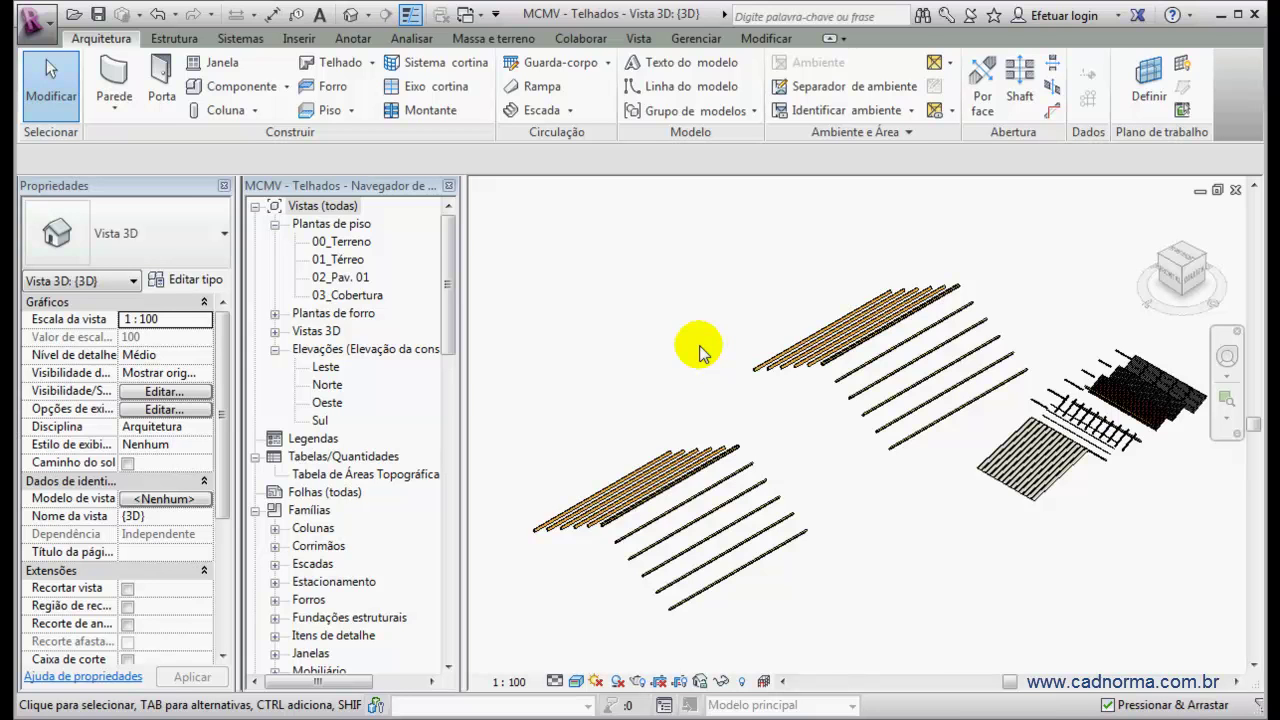
drag(449, 334, 437, 610)
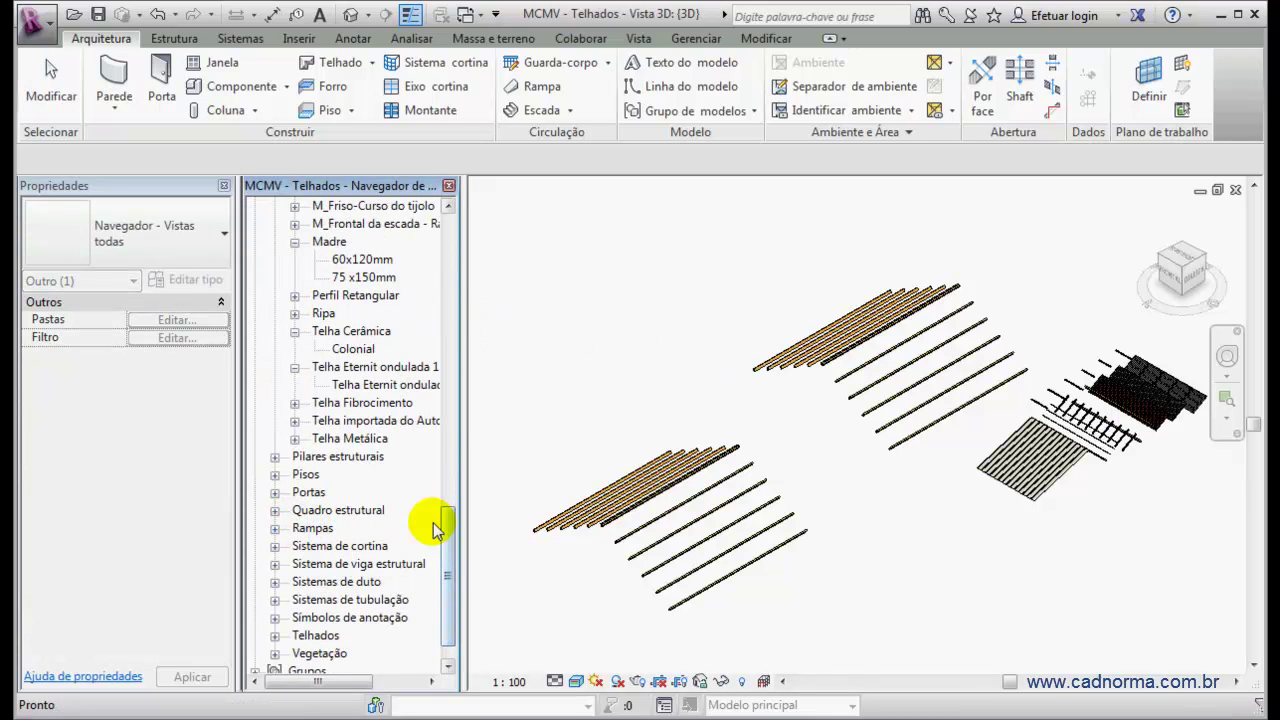
click(294, 420)
click(358, 439)
scroll(690, 400, up, 2)
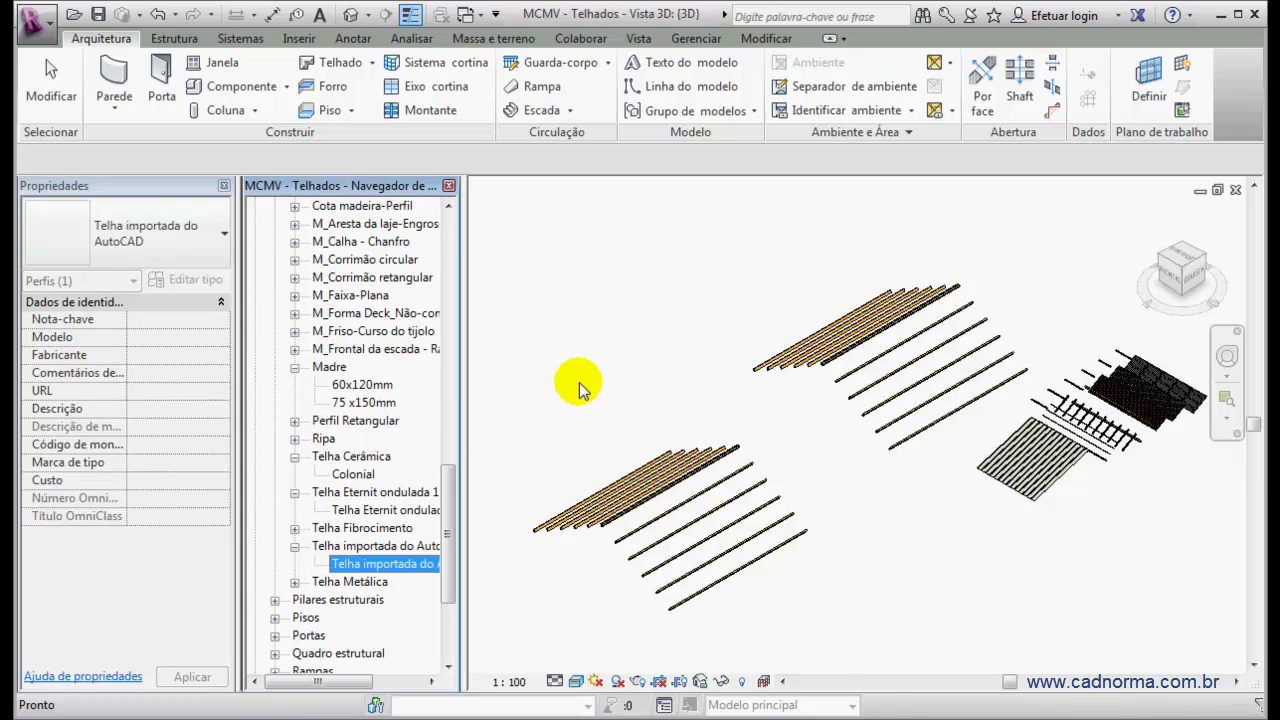
Create a new Rectangular Mullion type named Telha eternit ondulada 17 - 0,65mm.
drag(447, 506, 450, 328)
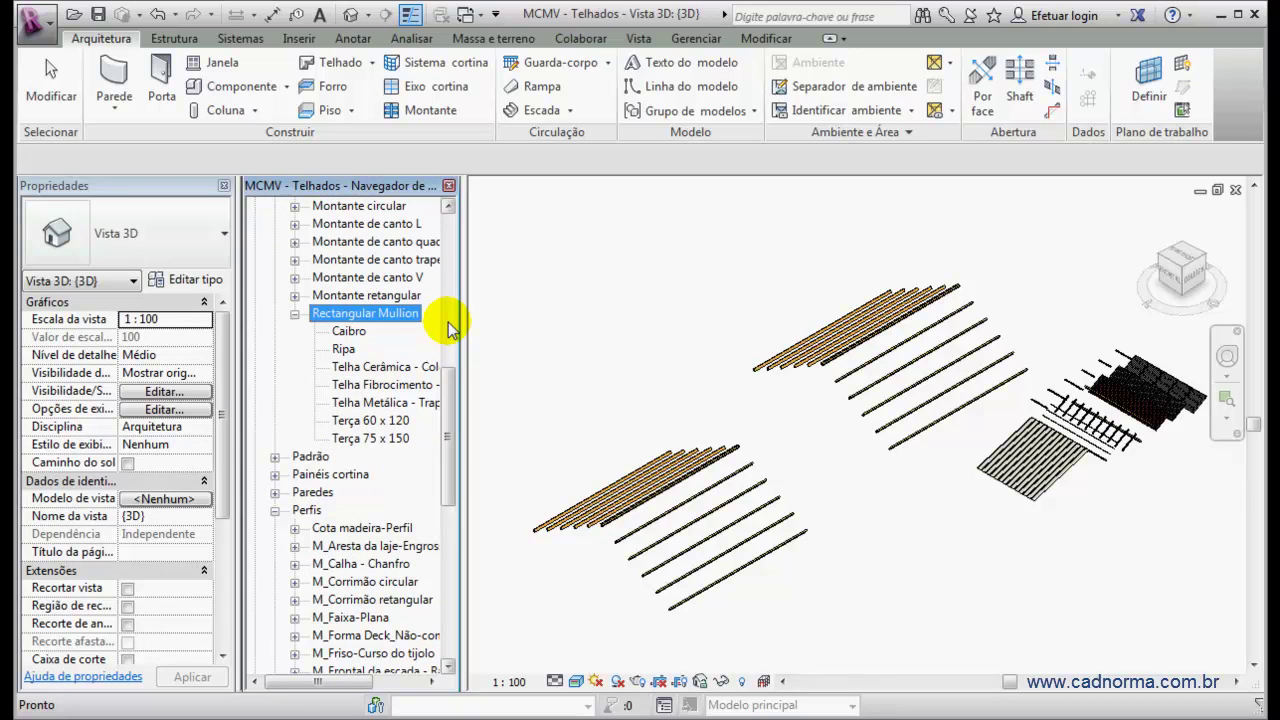
scroll(392, 458, down, 7)
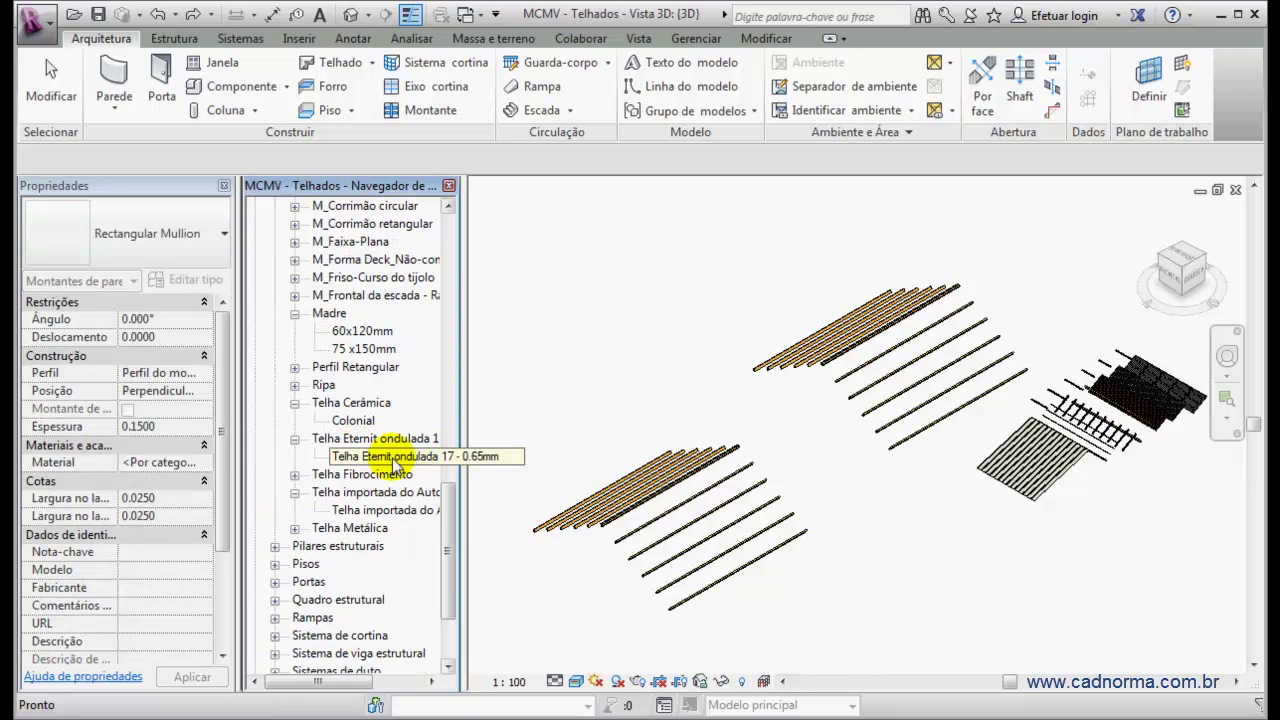
drag(448, 518, 449, 422)
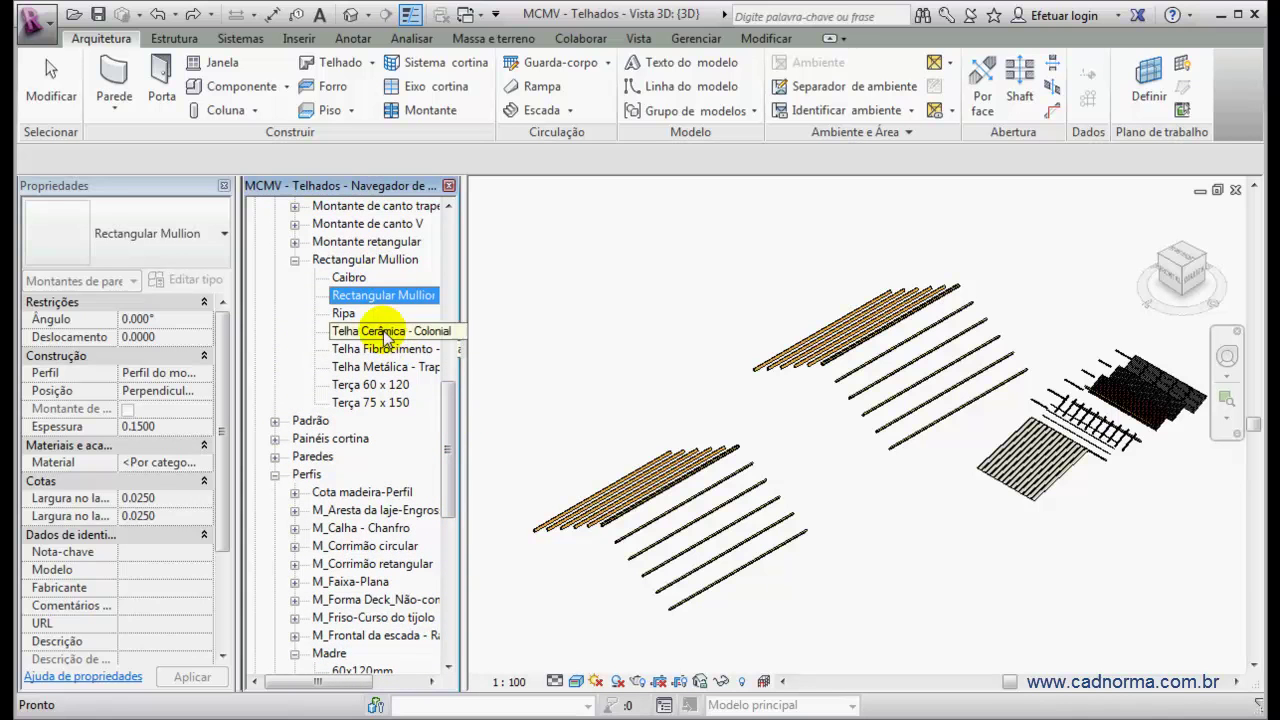
click(366, 261)
right_click(367, 266)
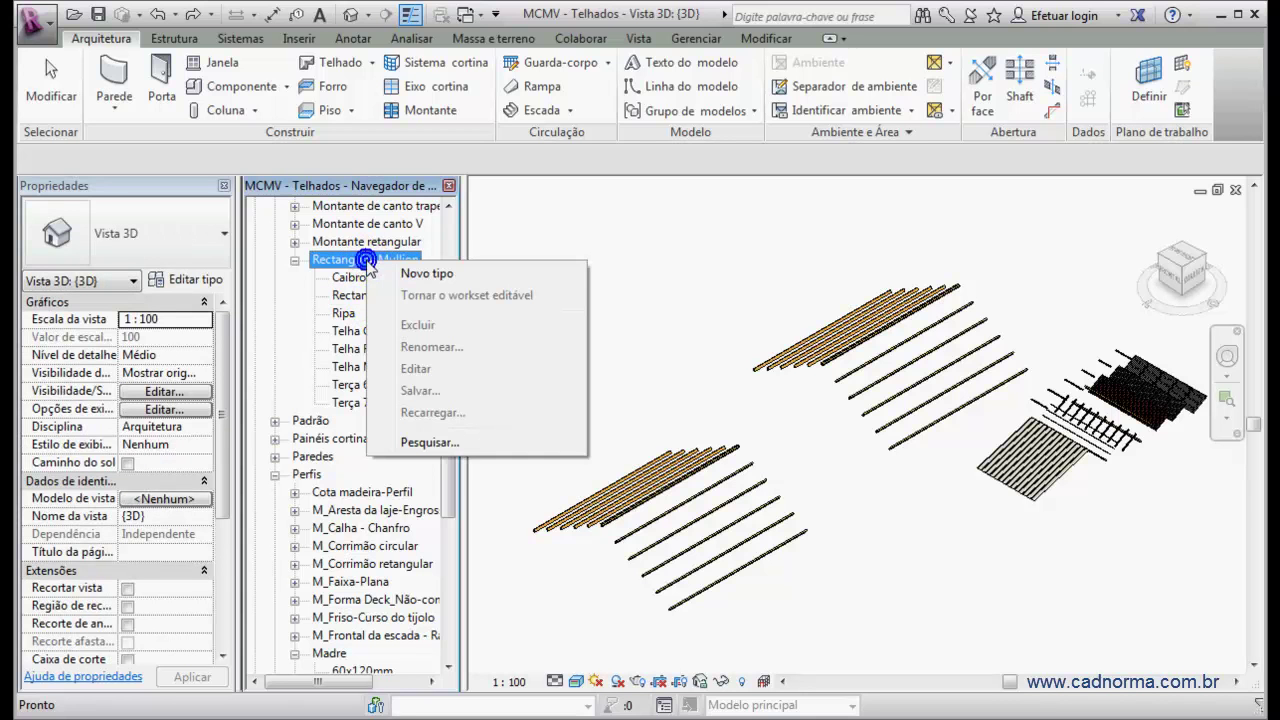
click(443, 274)
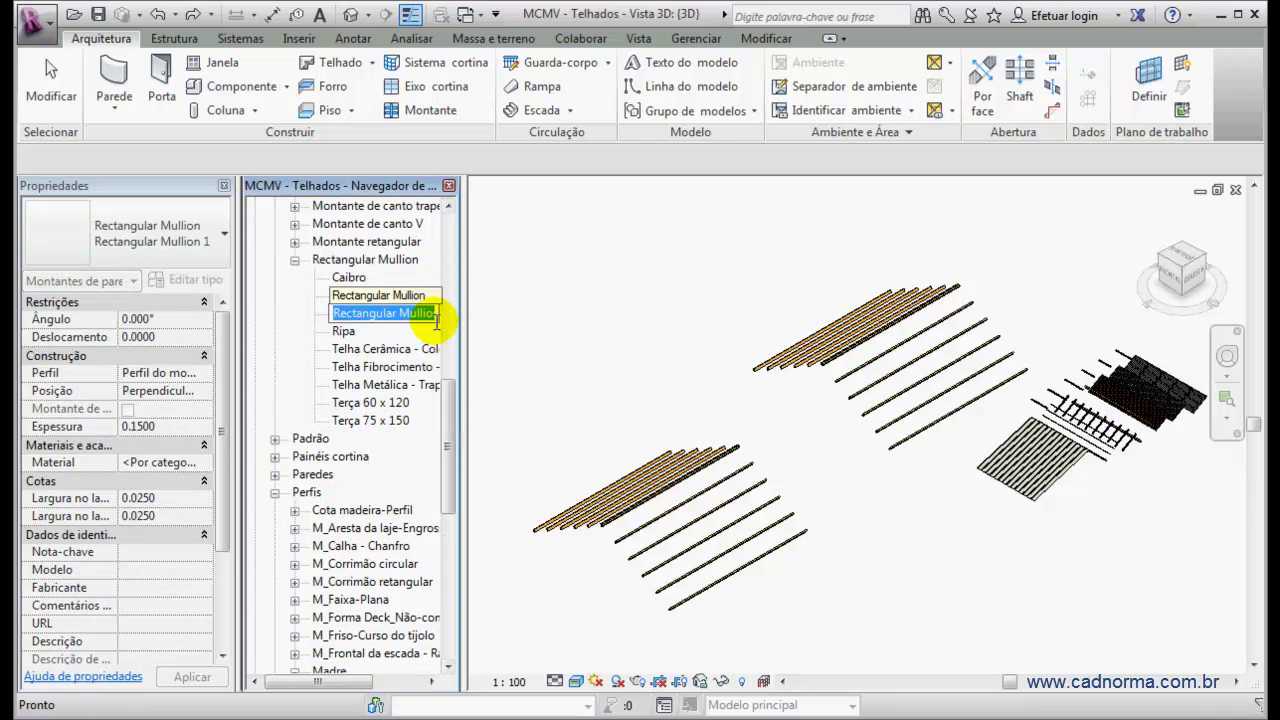
text(Telha)
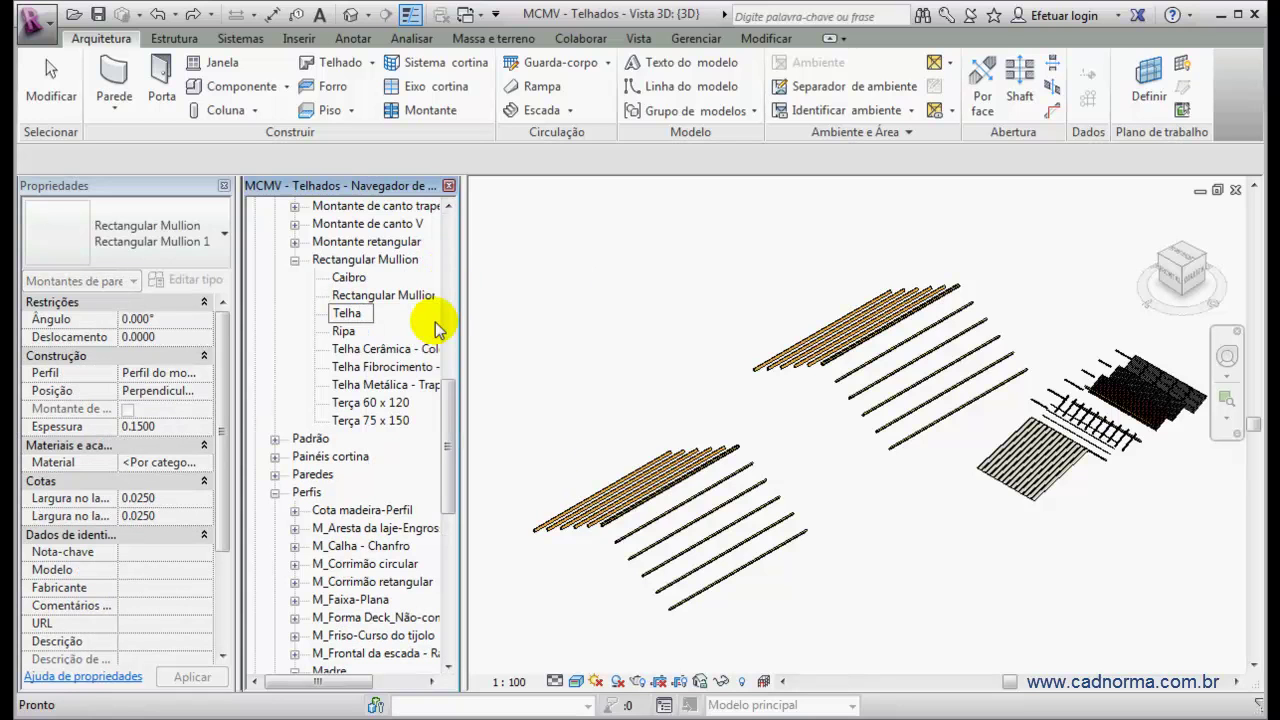
text( eternit ondulada 17)
text( - 0,6)
text(5mm)
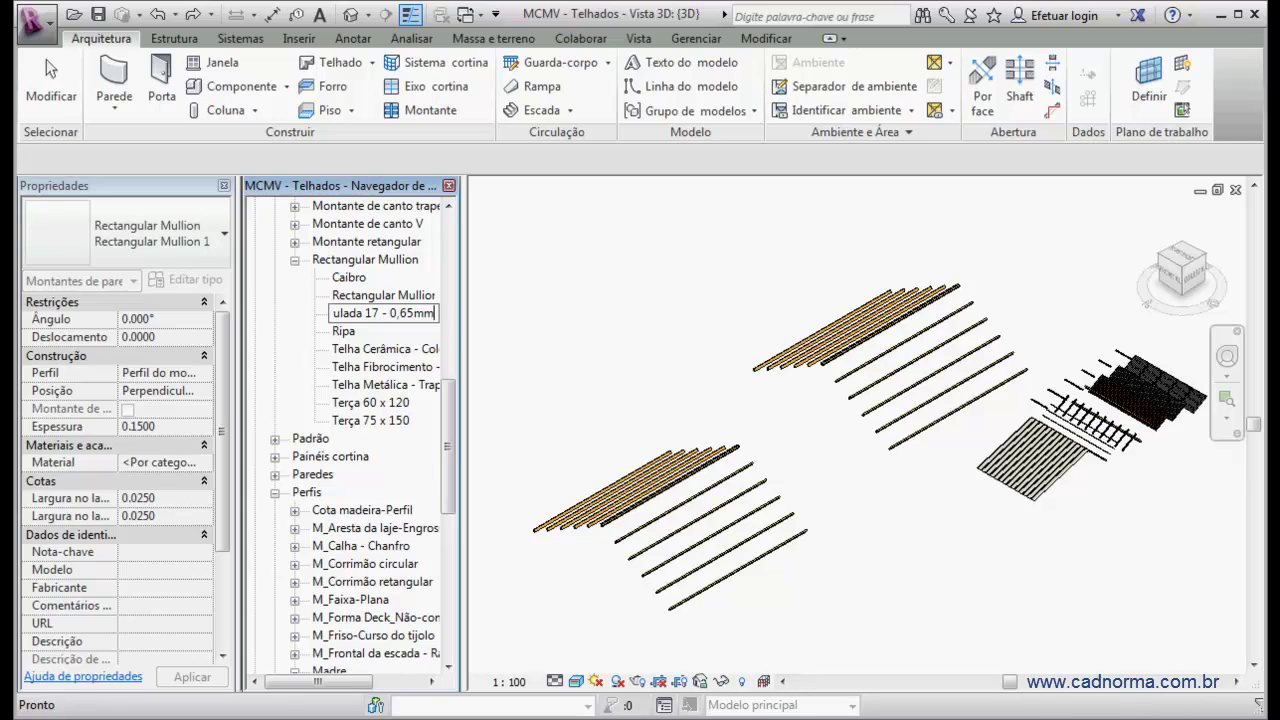
key(Return)
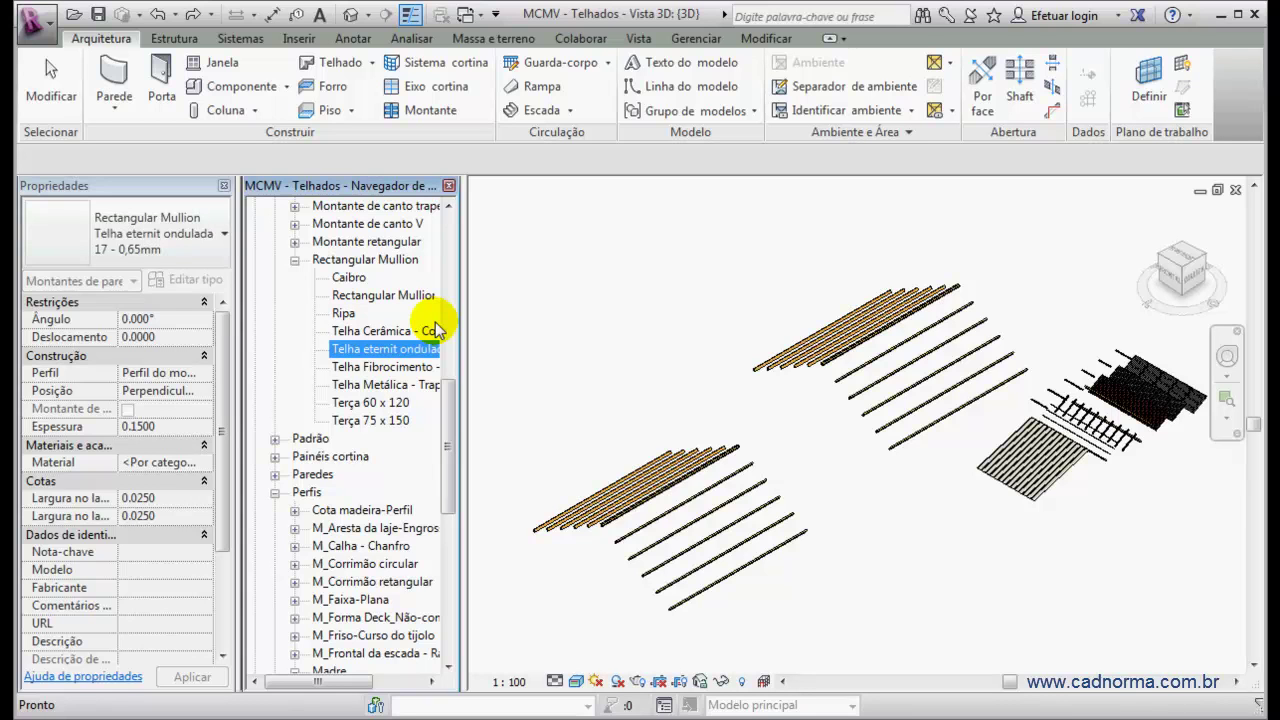
Set the new mullion type's profile to Telha Eternit ondulada 17 - 0.65mm and its position to Perpendicular à face.
double_click(362, 349)
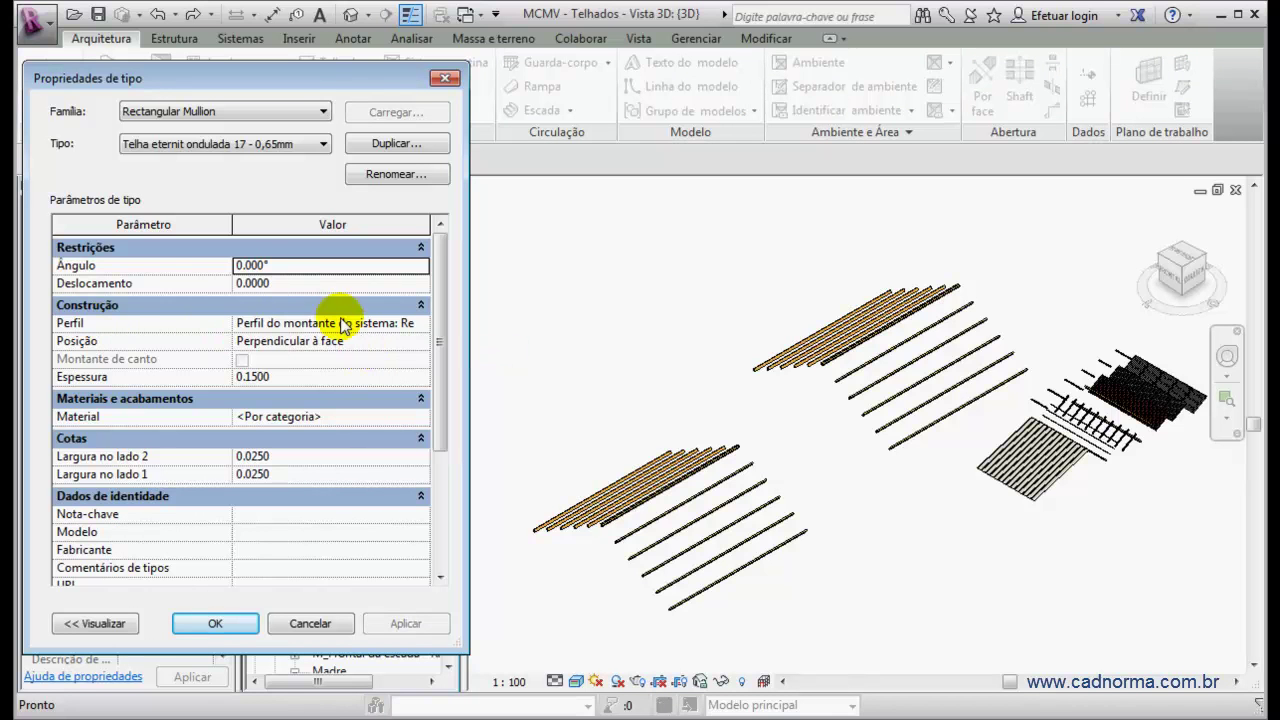
click(391, 323)
click(421, 324)
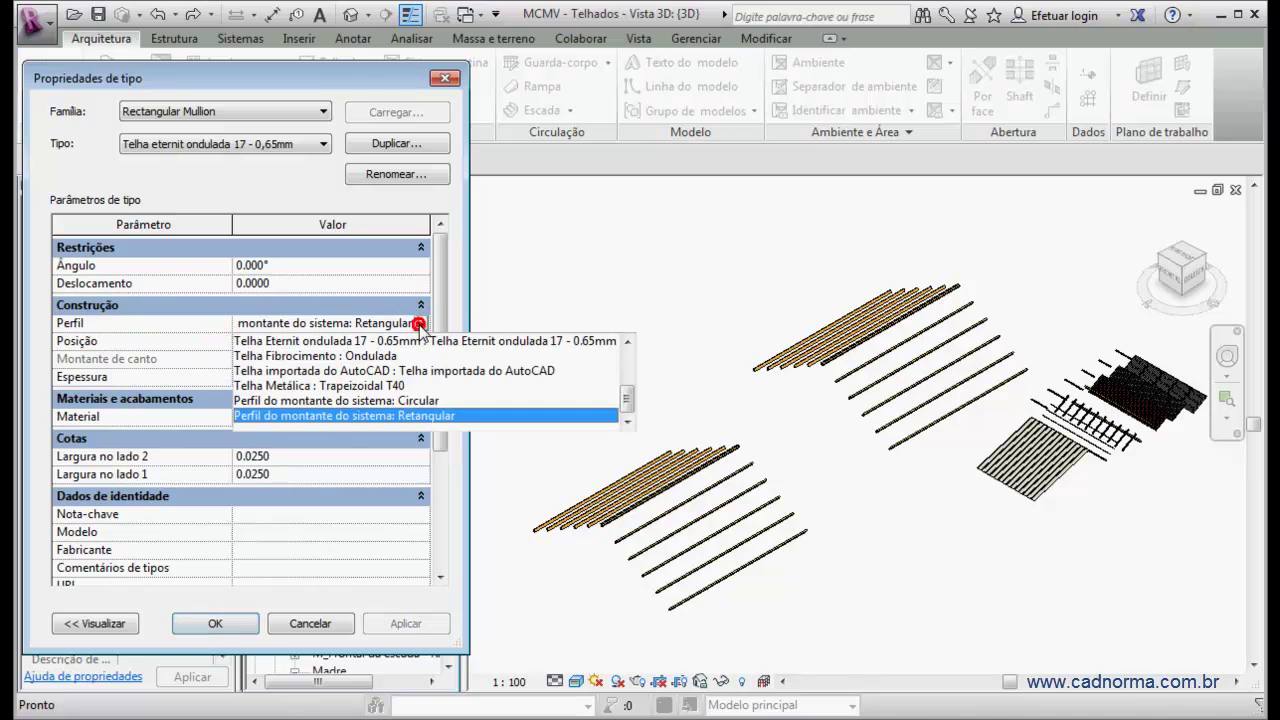
click(372, 340)
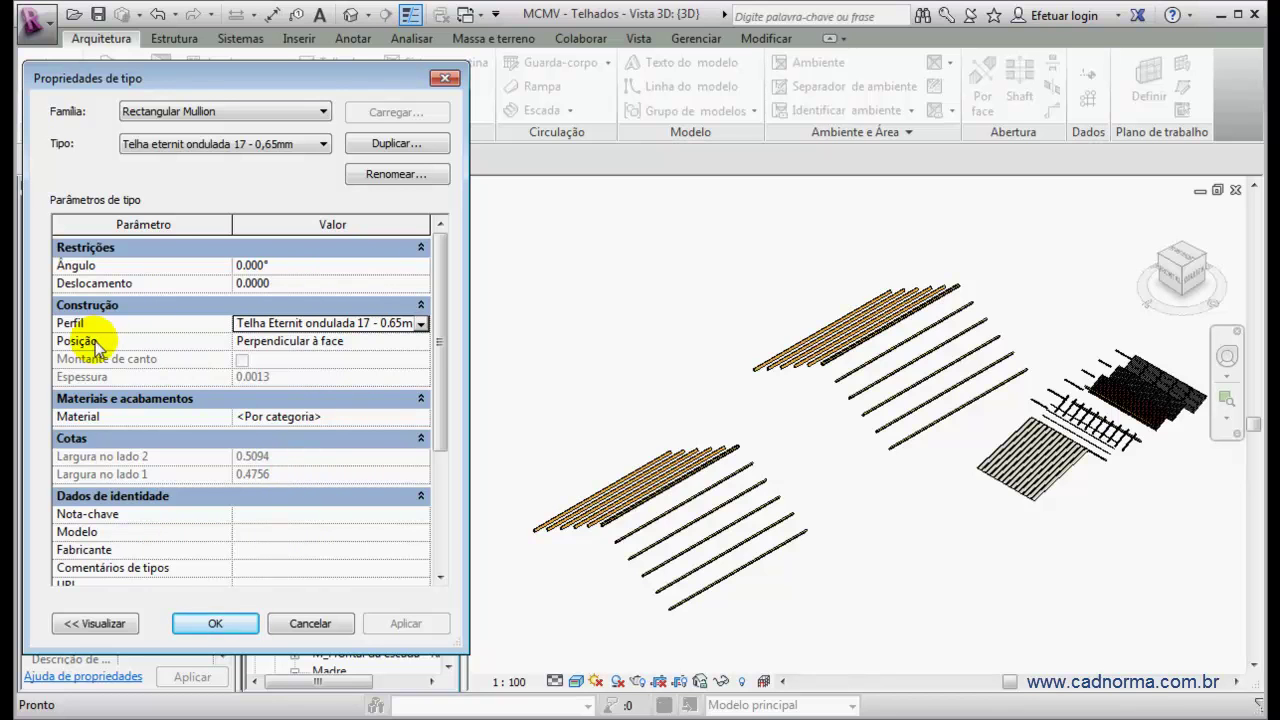
click(370, 345)
click(229, 343)
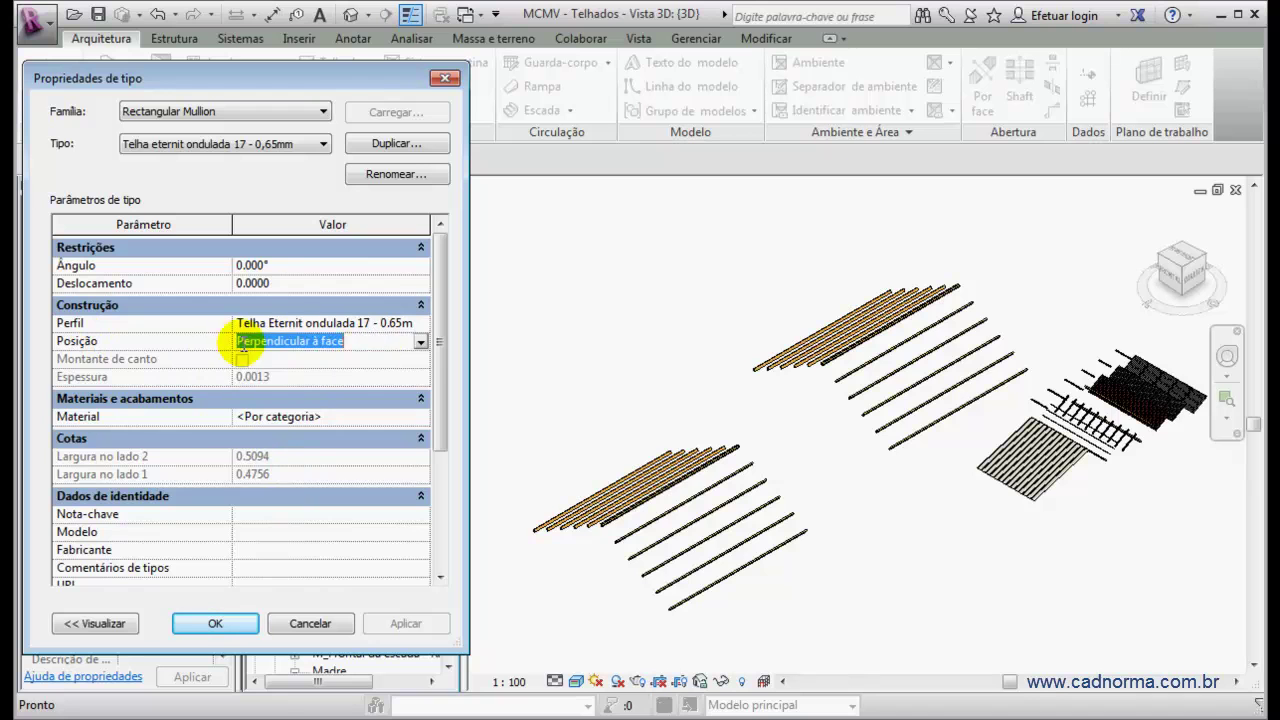
click(422, 342)
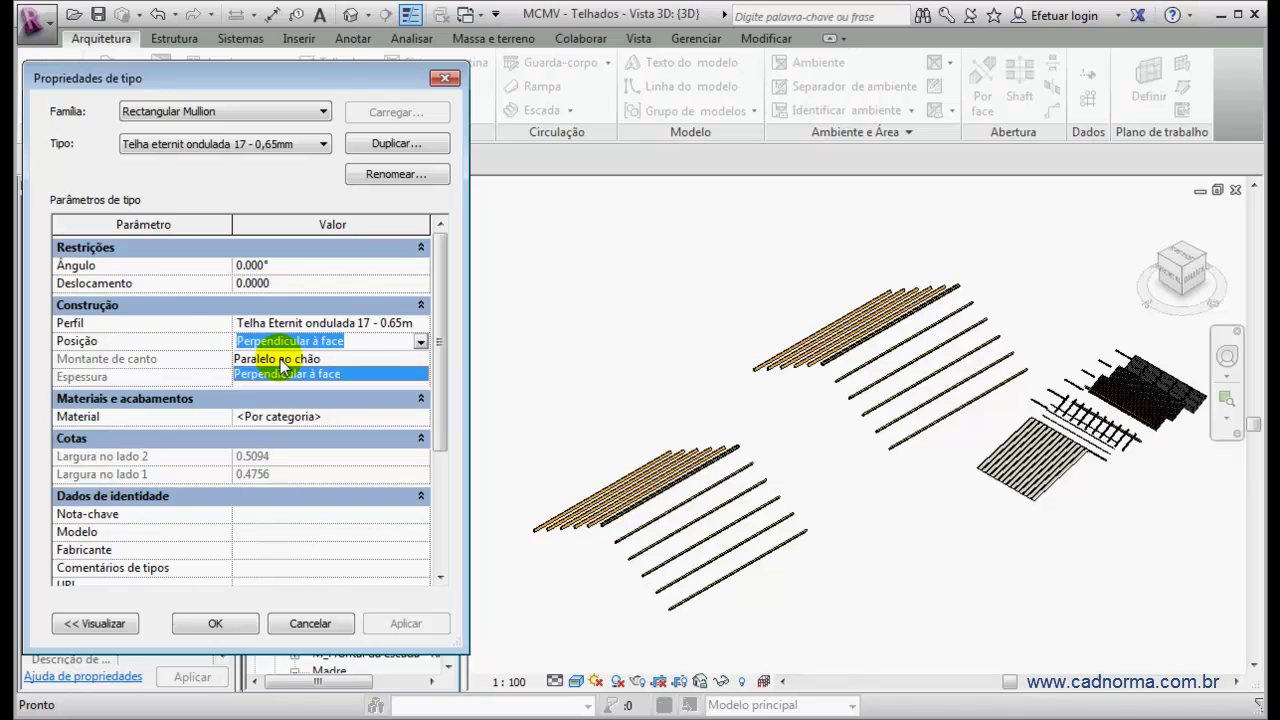
click(318, 339)
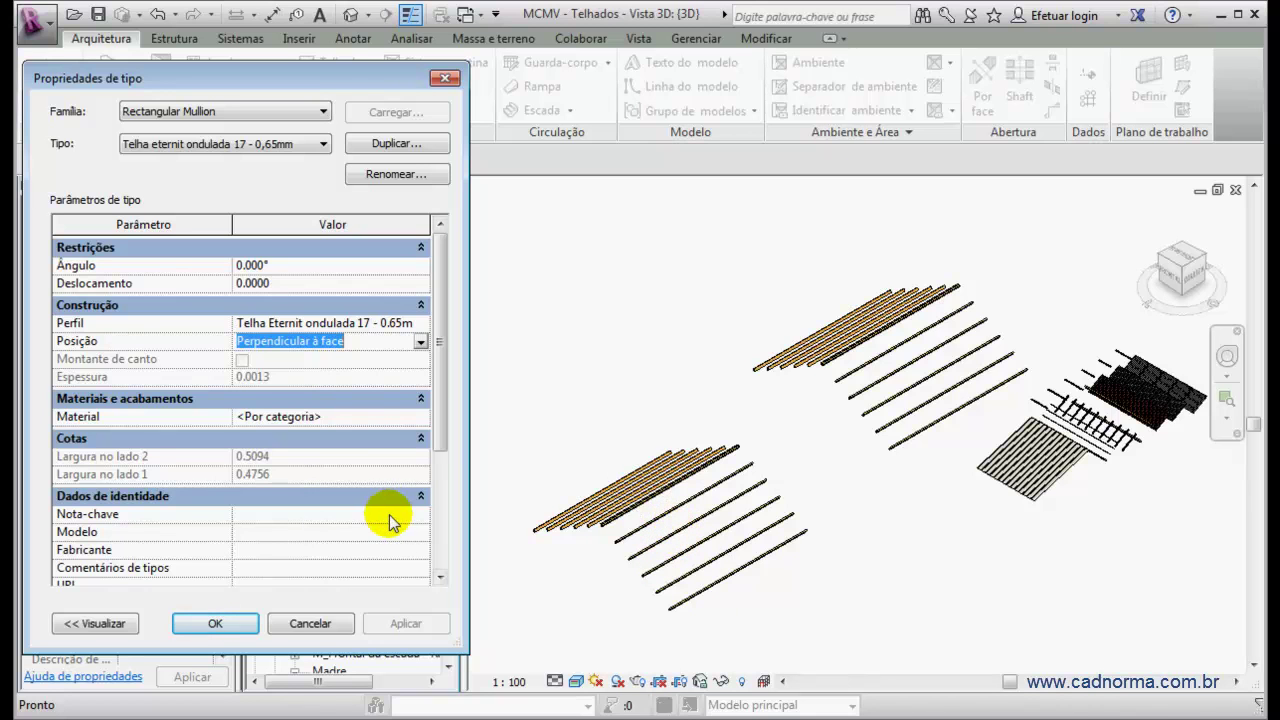
Add the Aço galvanizado material from the Materiais da Autodesk library to the document while choosing the mullion type's material.
click(363, 416)
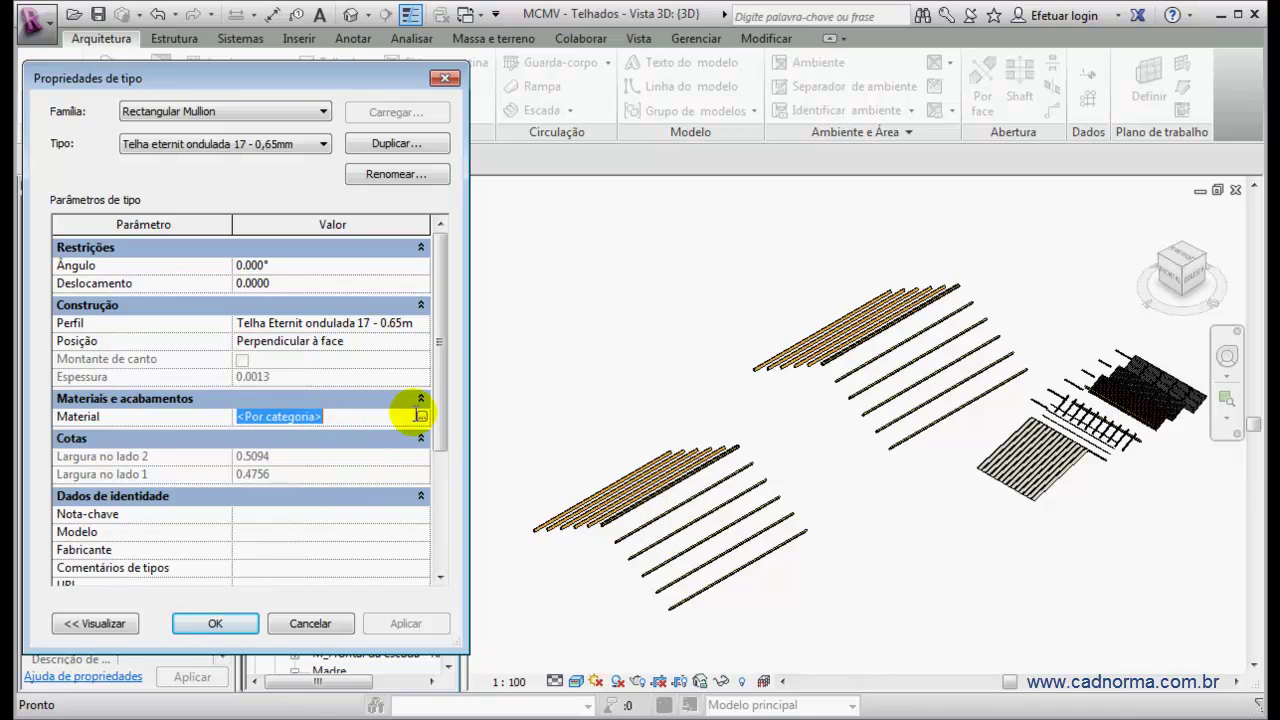
click(423, 417)
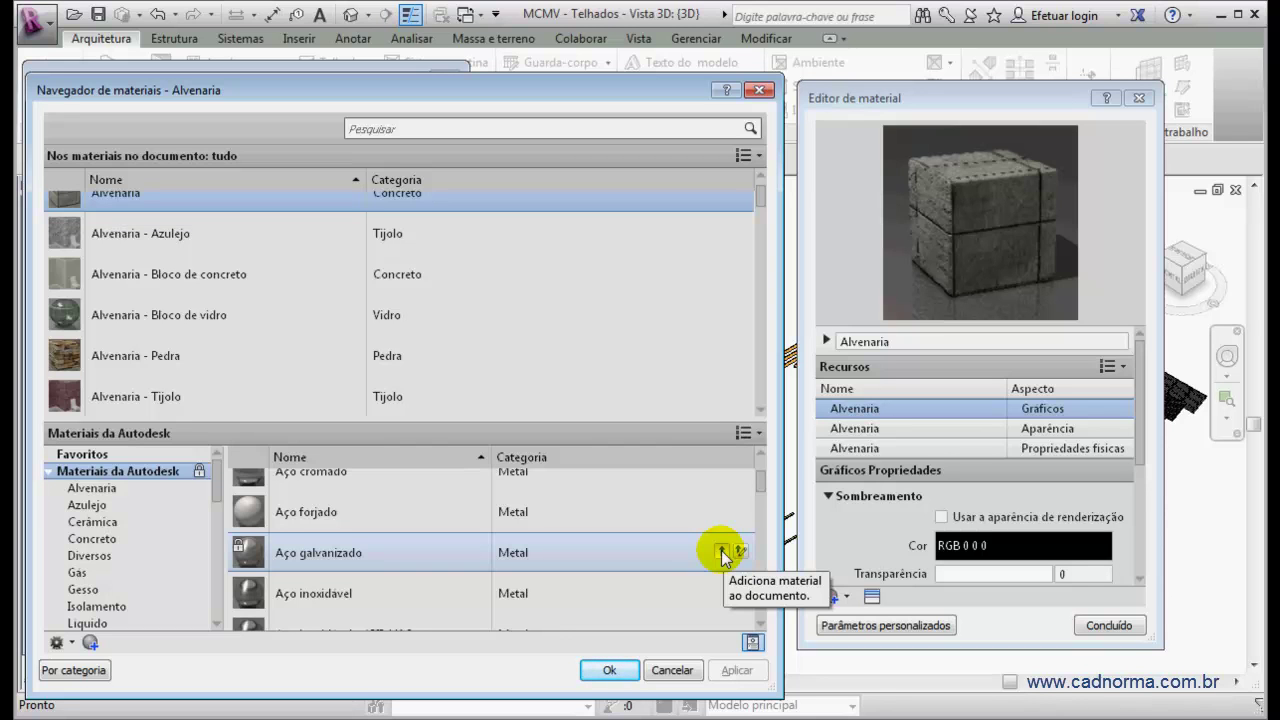
click(122, 473)
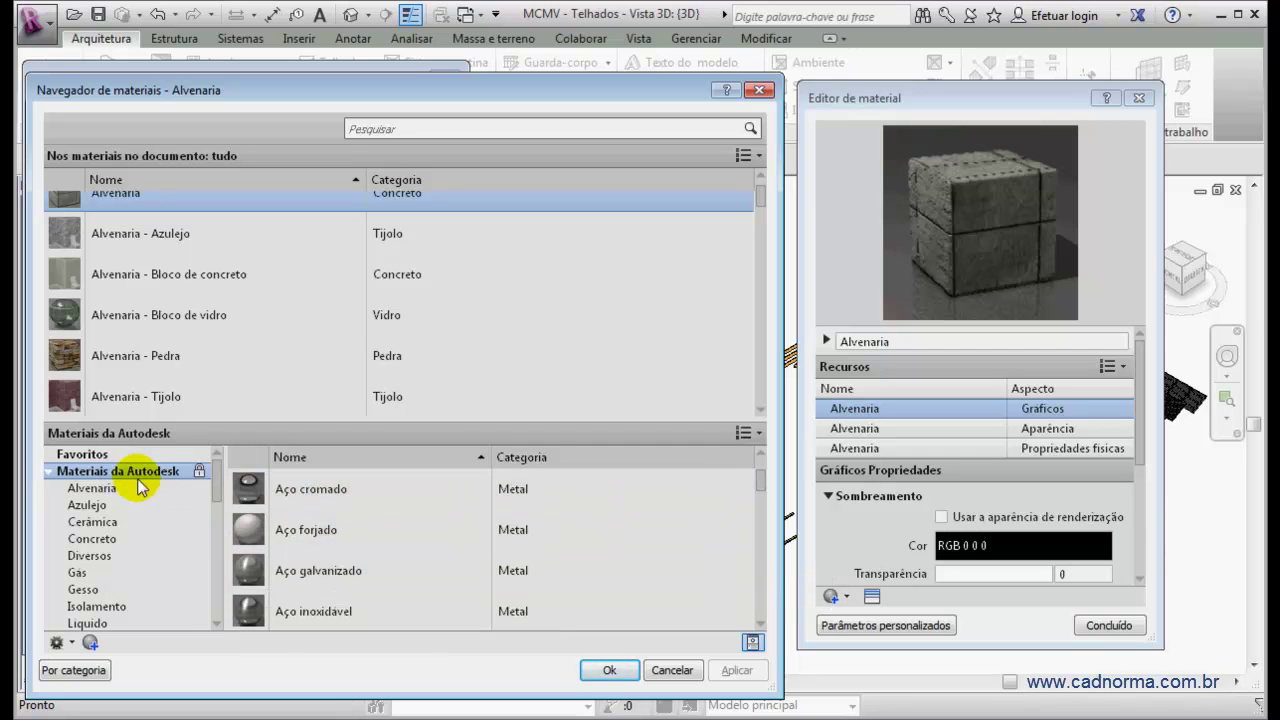
click(45, 476)
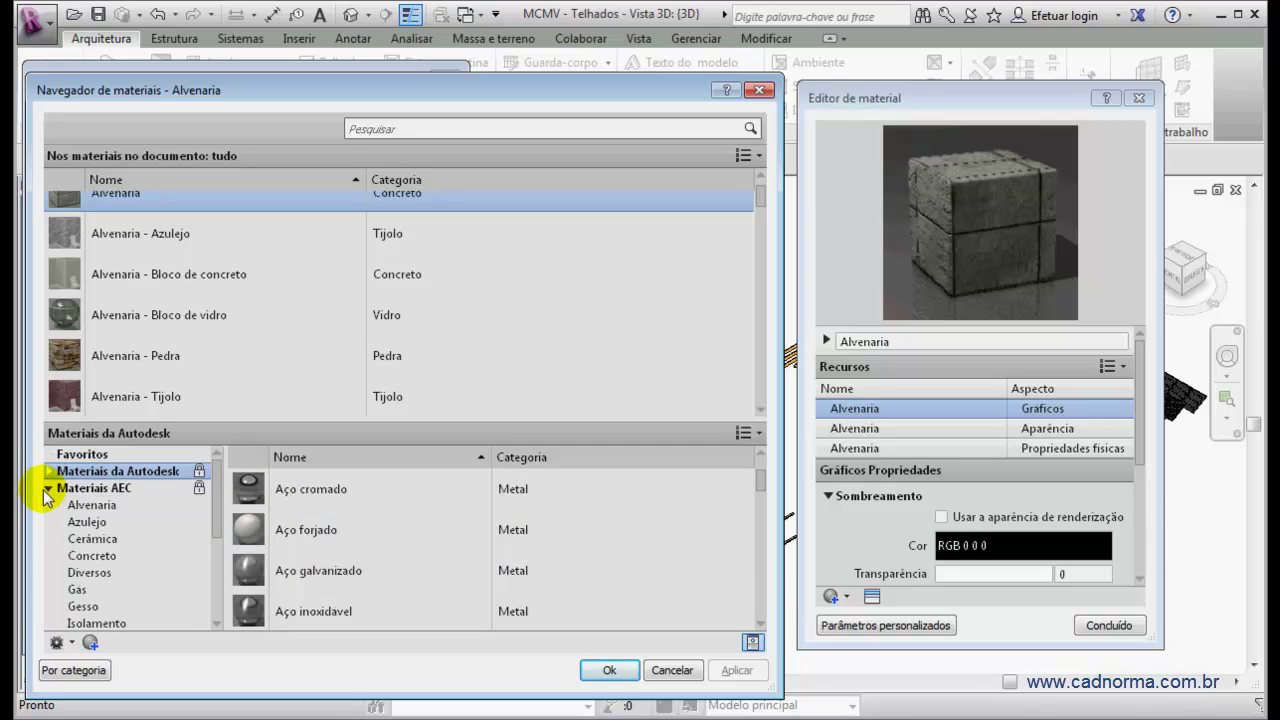
click(48, 478)
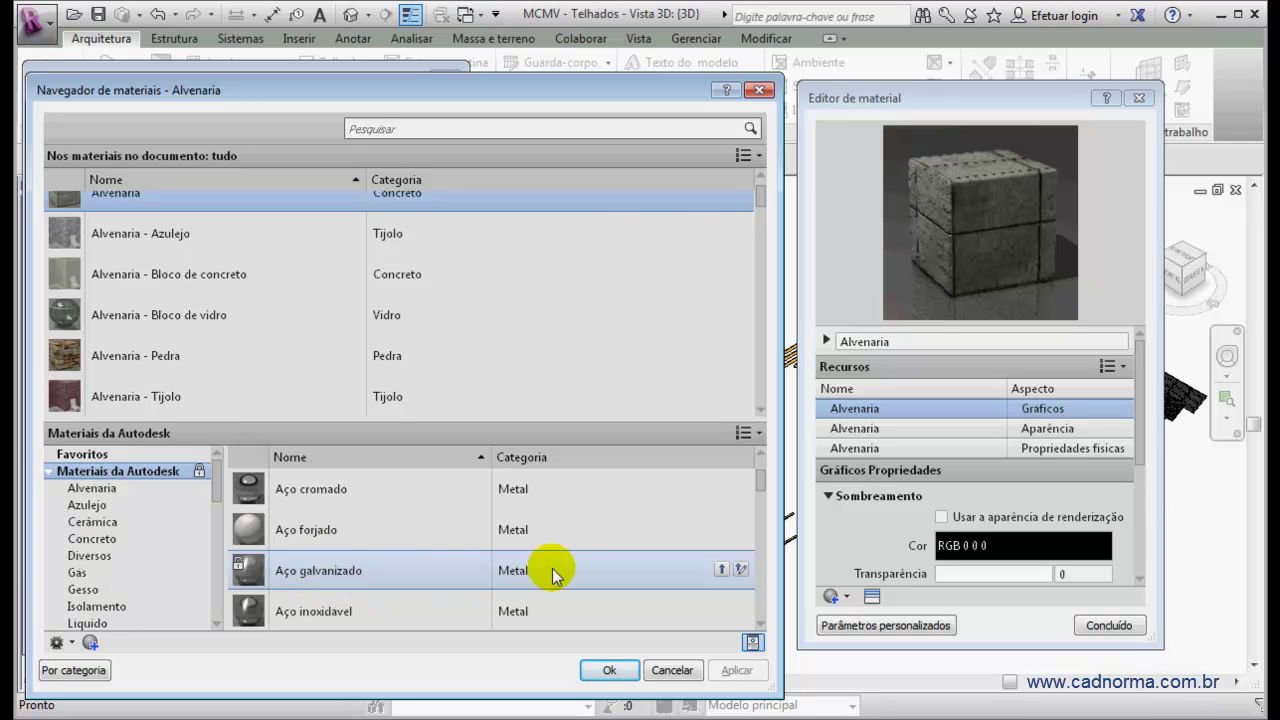
click(722, 569)
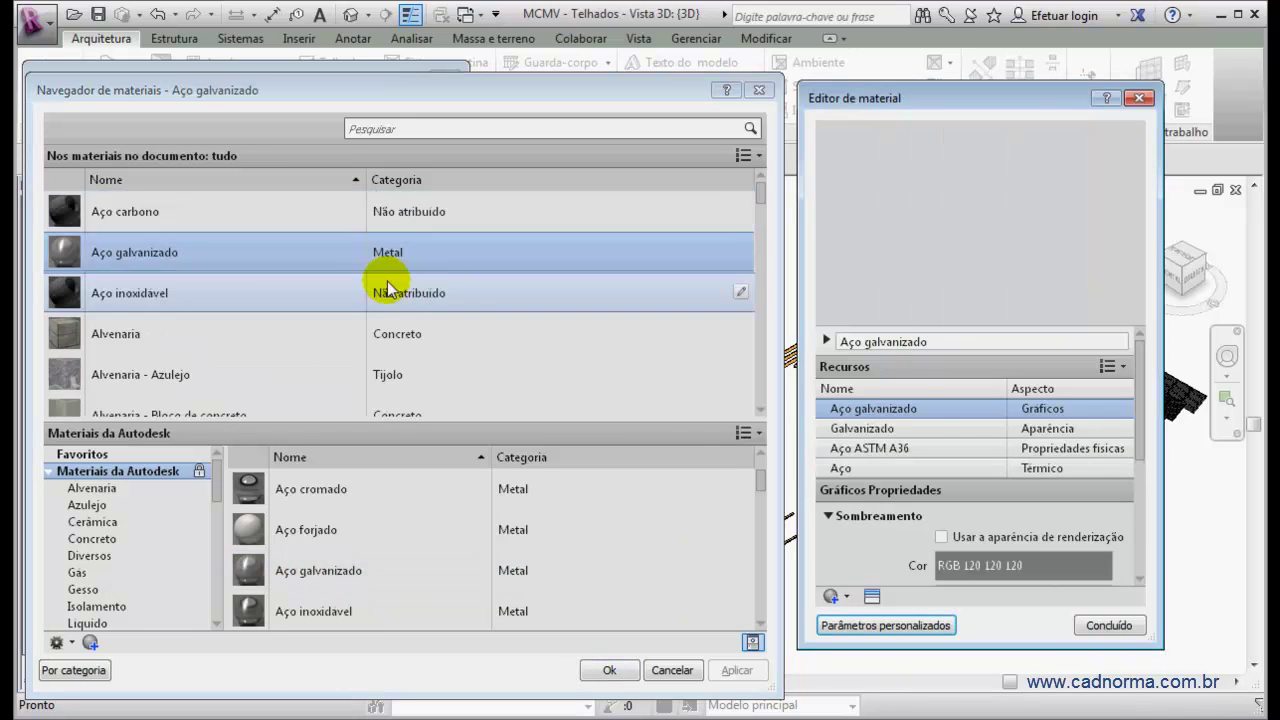
Assign Aço galvanizado as the material of the Telha eternit ondulada mullion type and accept the type properties.
click(68, 254)
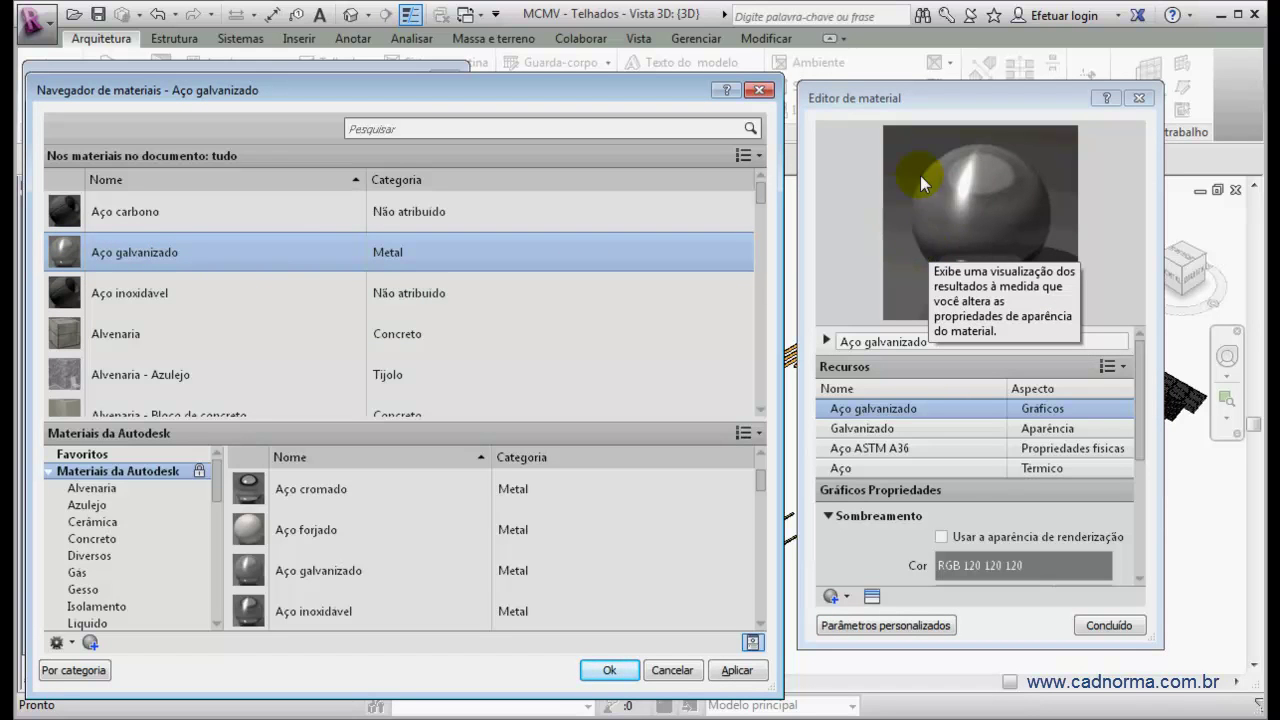
click(735, 670)
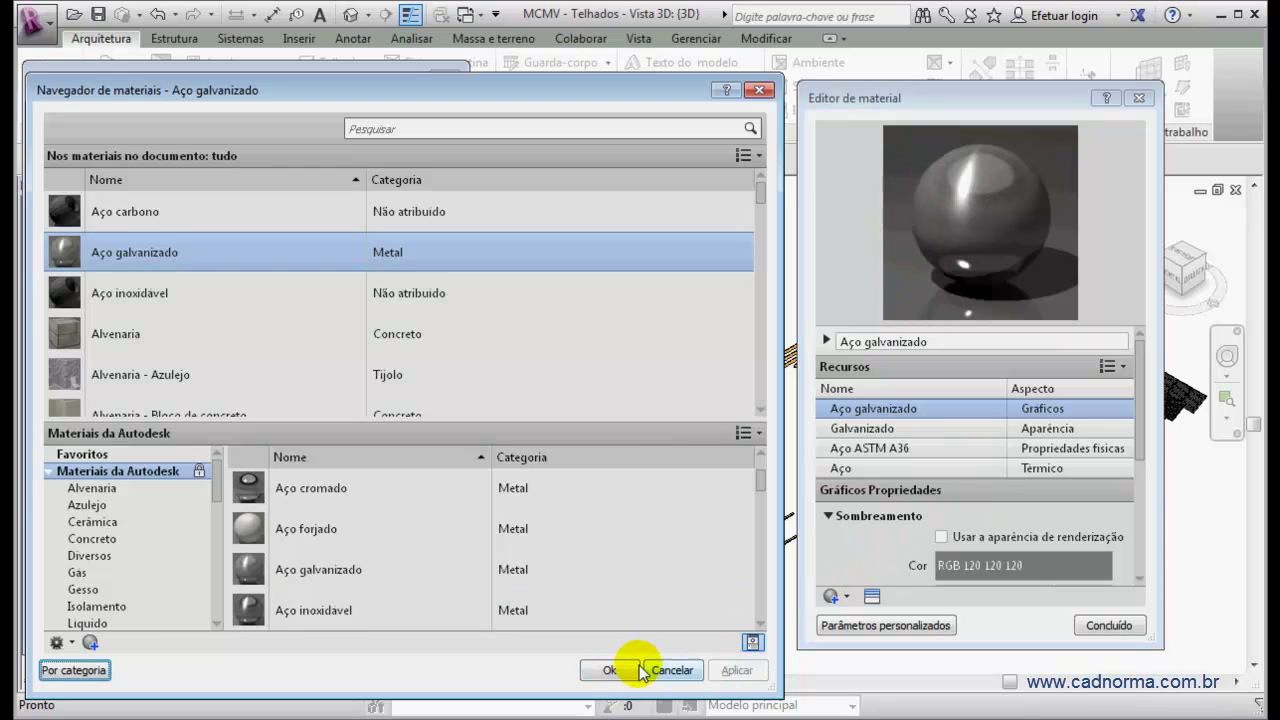
click(609, 670)
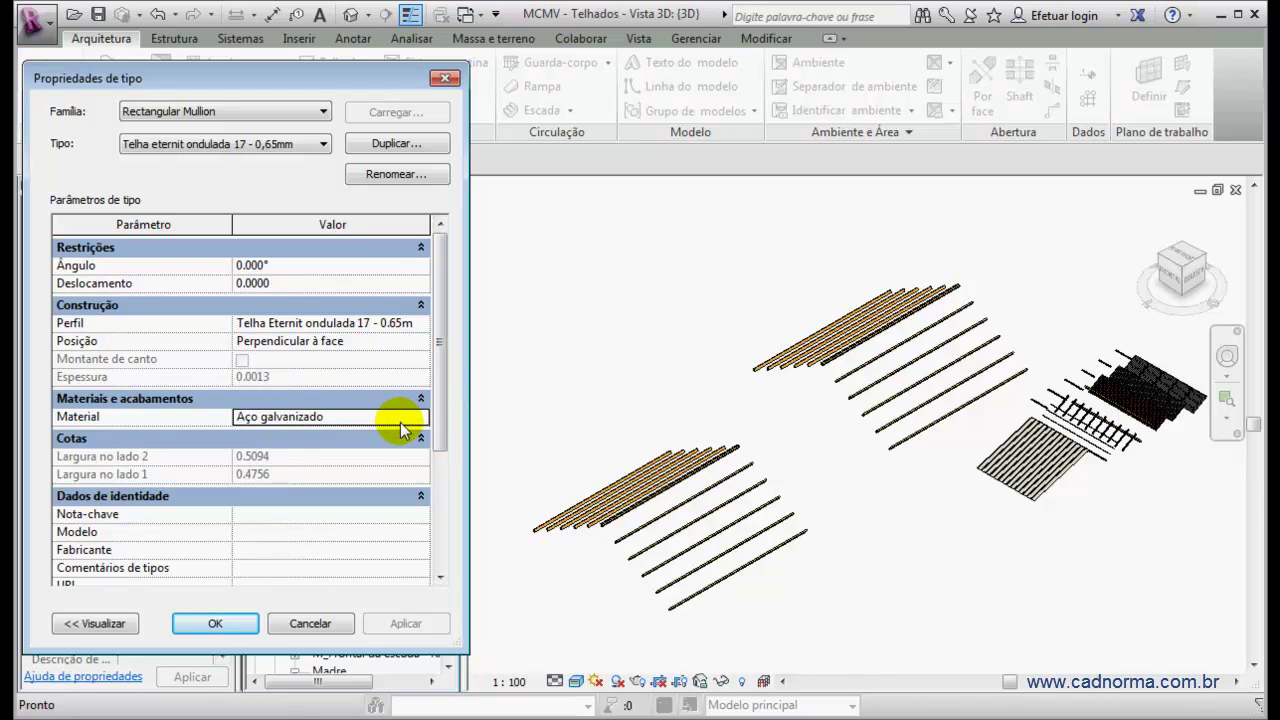
mouse_move(439, 386)
mouse_down()
mouse_move(443, 467)
mouse_move(429, 509)
mouse_move(443, 400)
mouse_up()
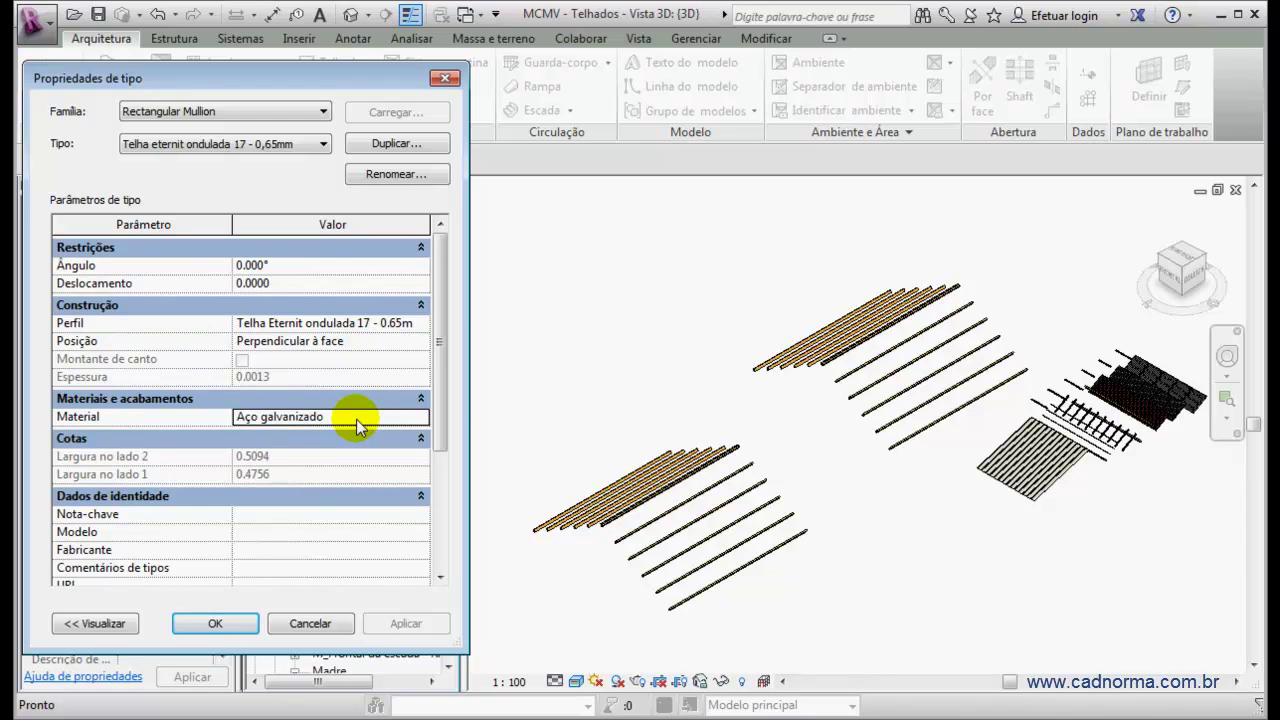
click(226, 625)
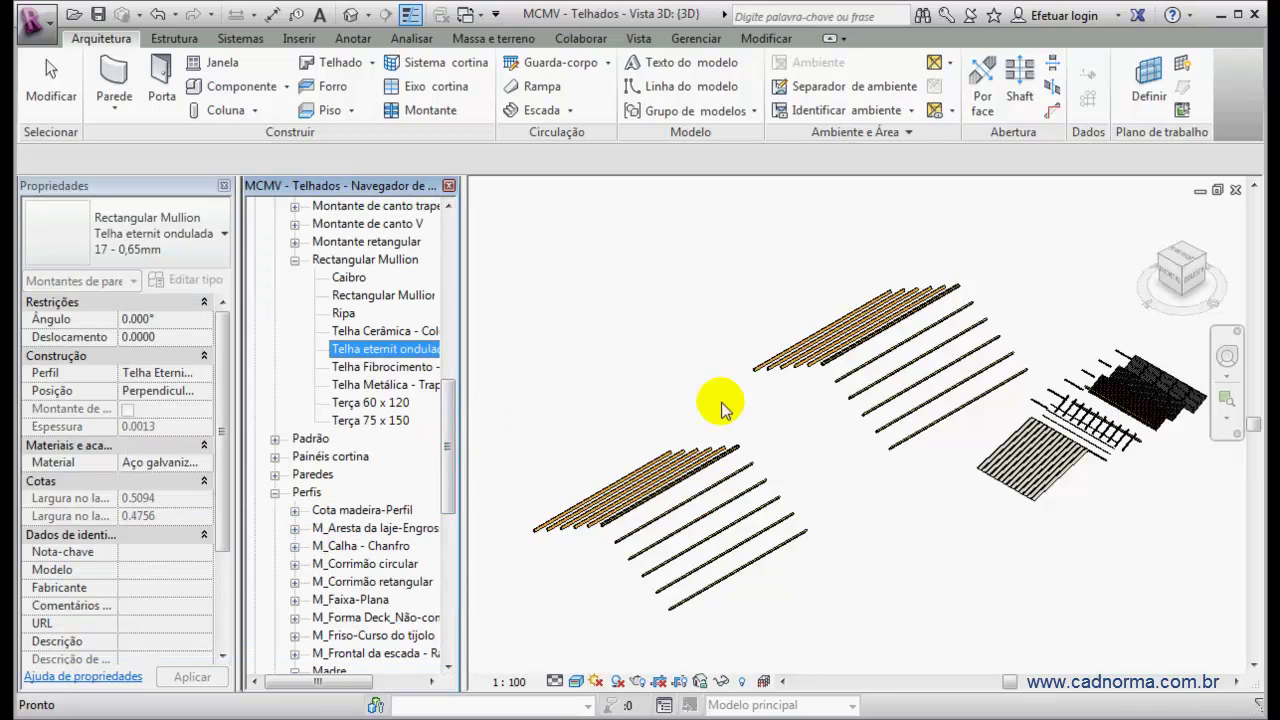
Duplicate the type of the nearest purlin roof as Telha Ondulada Eternit 17 - 0,65mm.
click(766, 459)
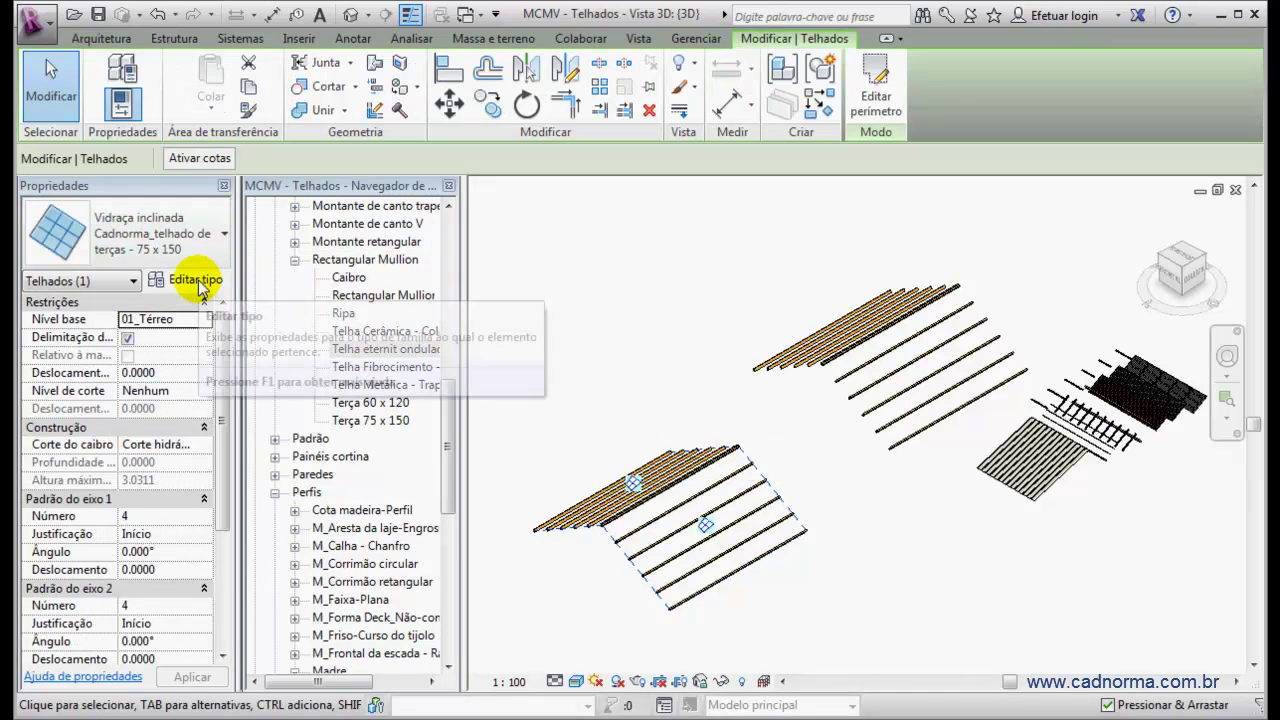
click(198, 282)
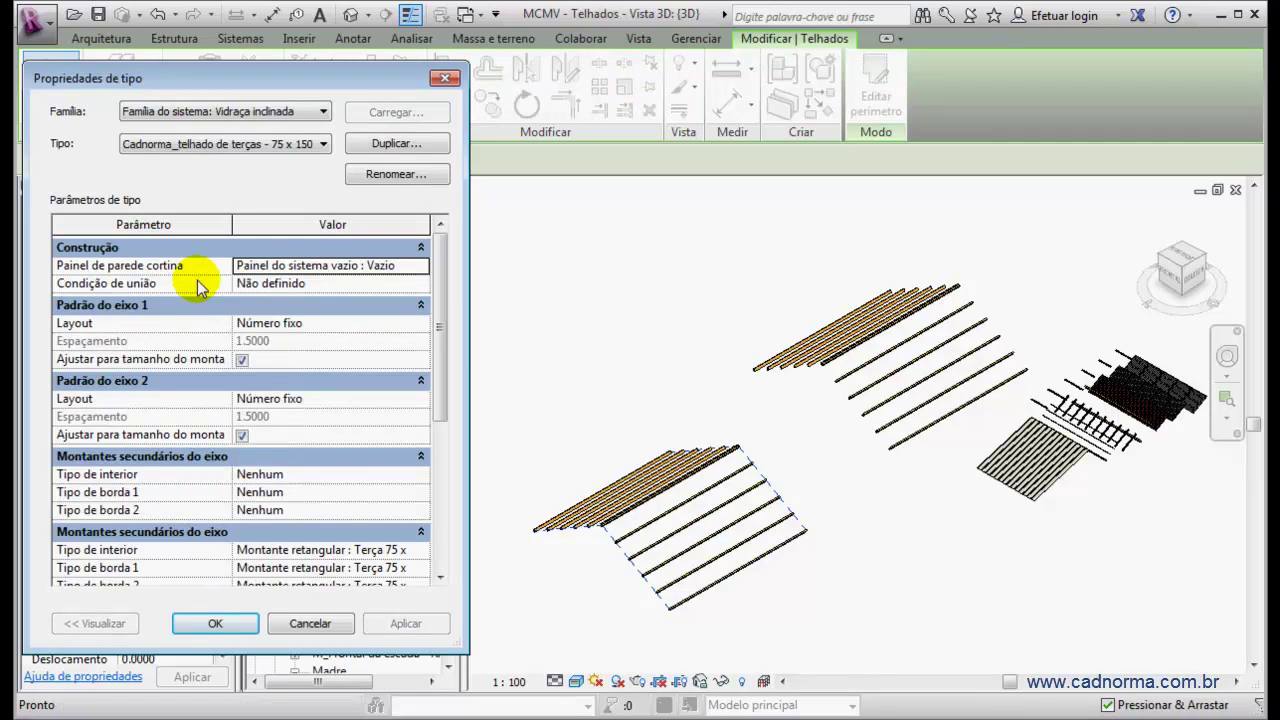
click(396, 145)
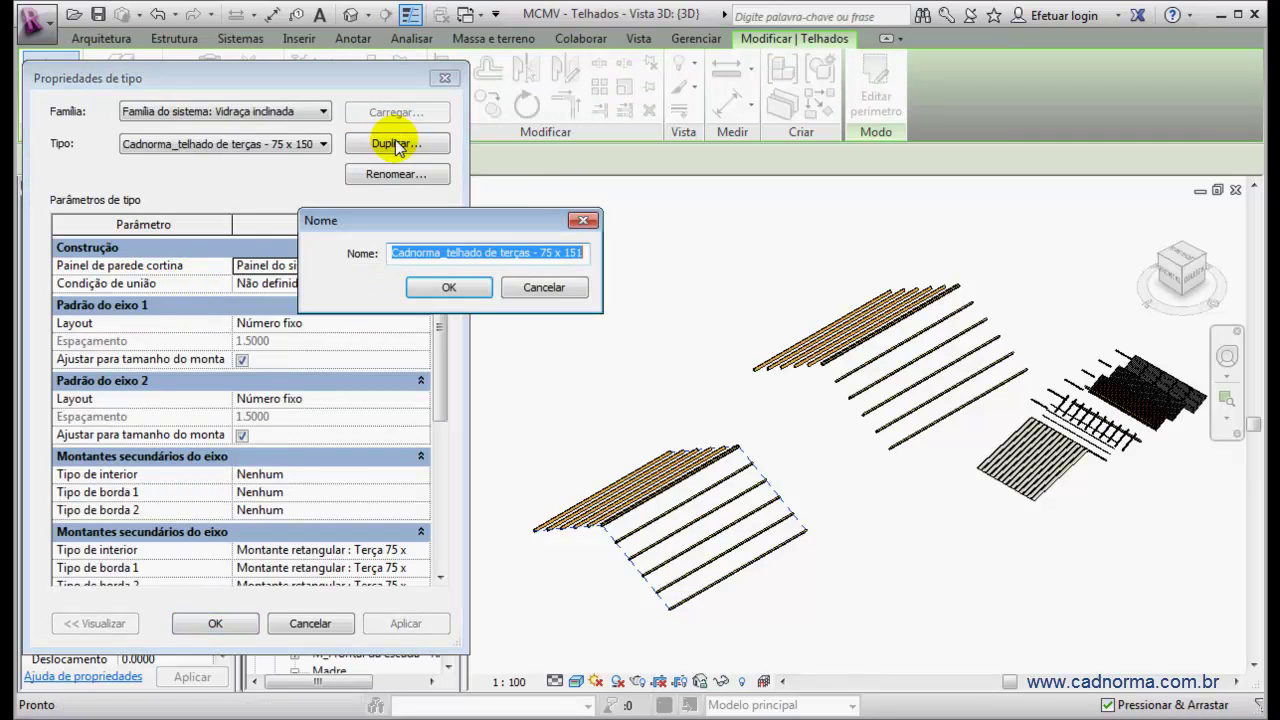
text(T)
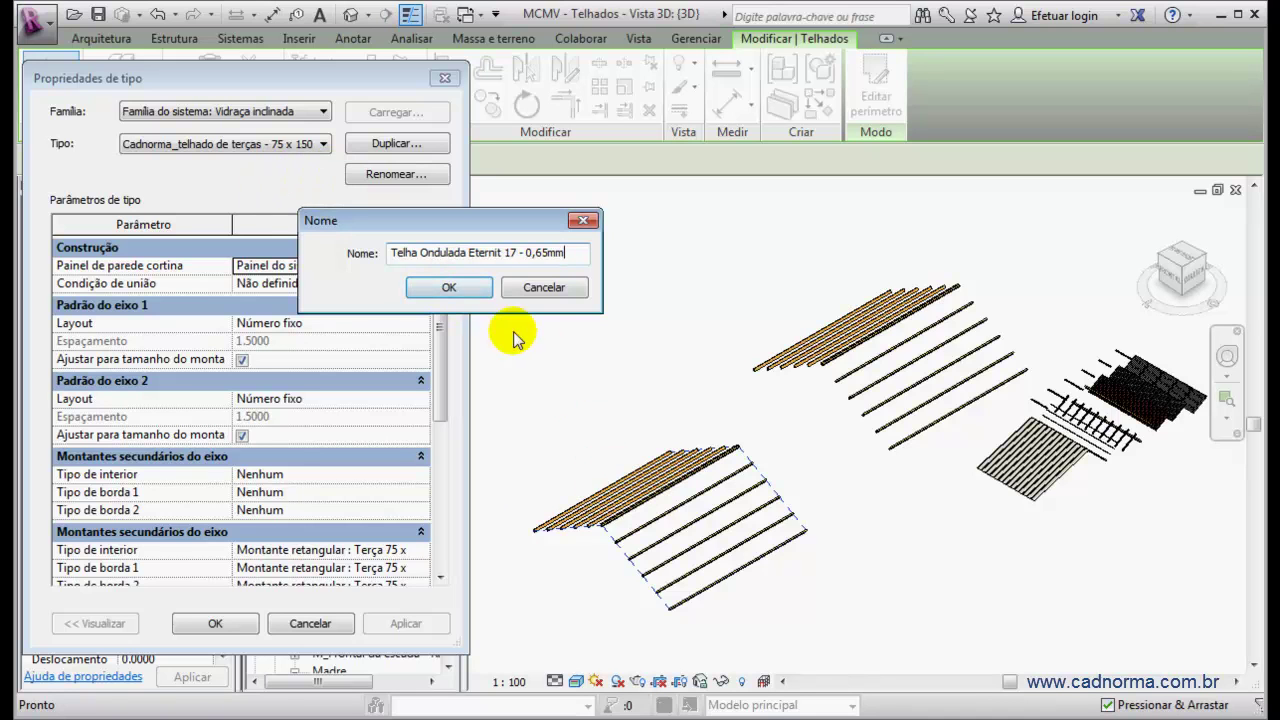
click(455, 290)
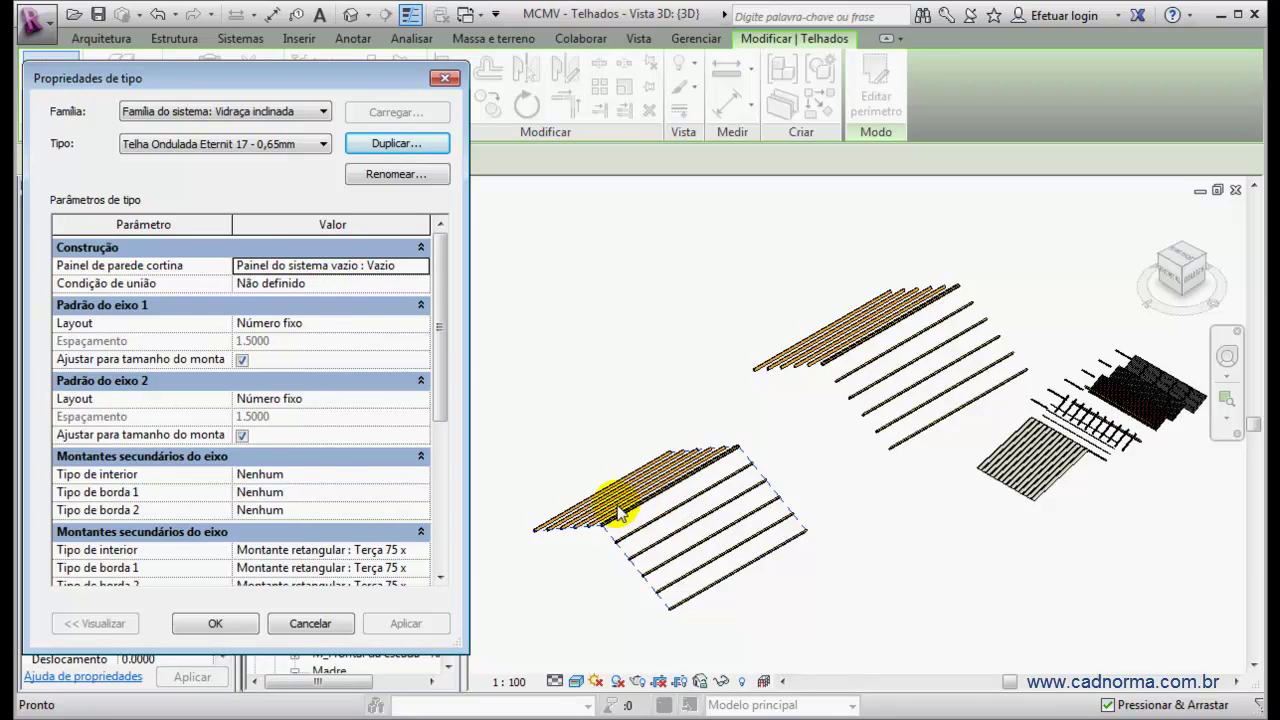
Set the interior, border 1 and border 2 mullions of axis 2 to Nenhum in the new roof type.
drag(438, 365, 438, 432)
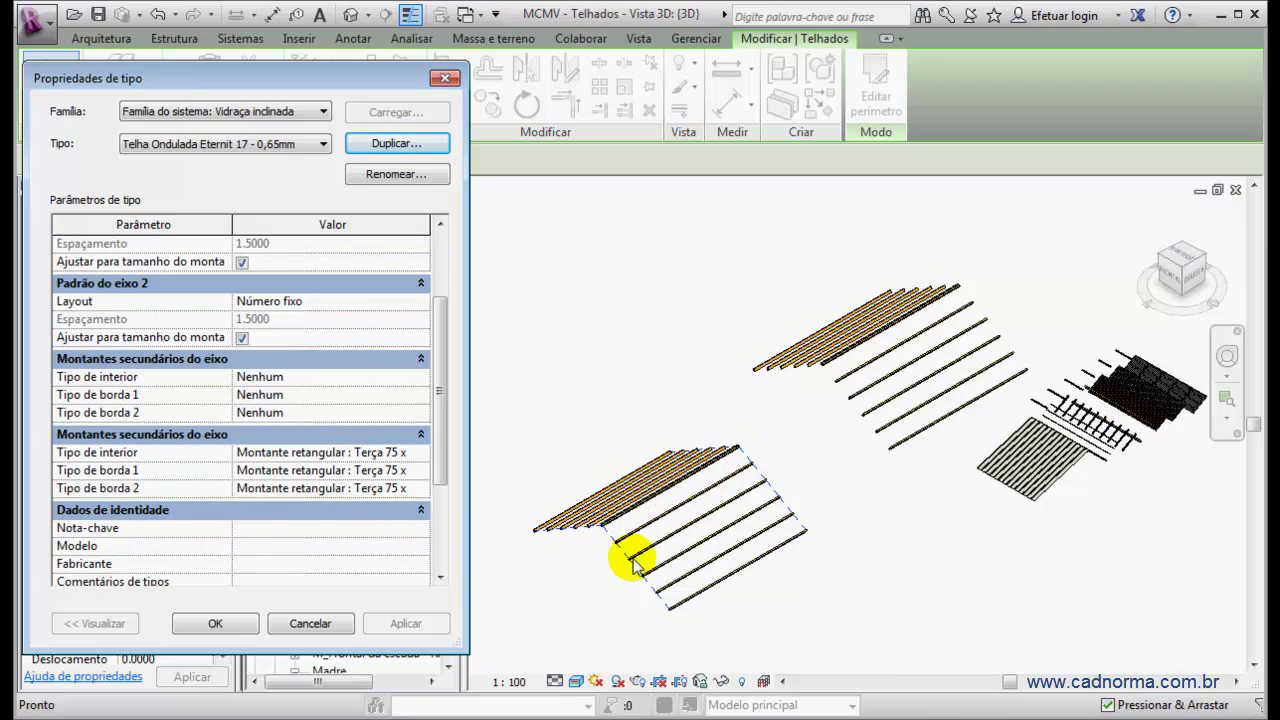
click(369, 448)
click(420, 453)
scroll(418, 492, up, 2)
click(337, 484)
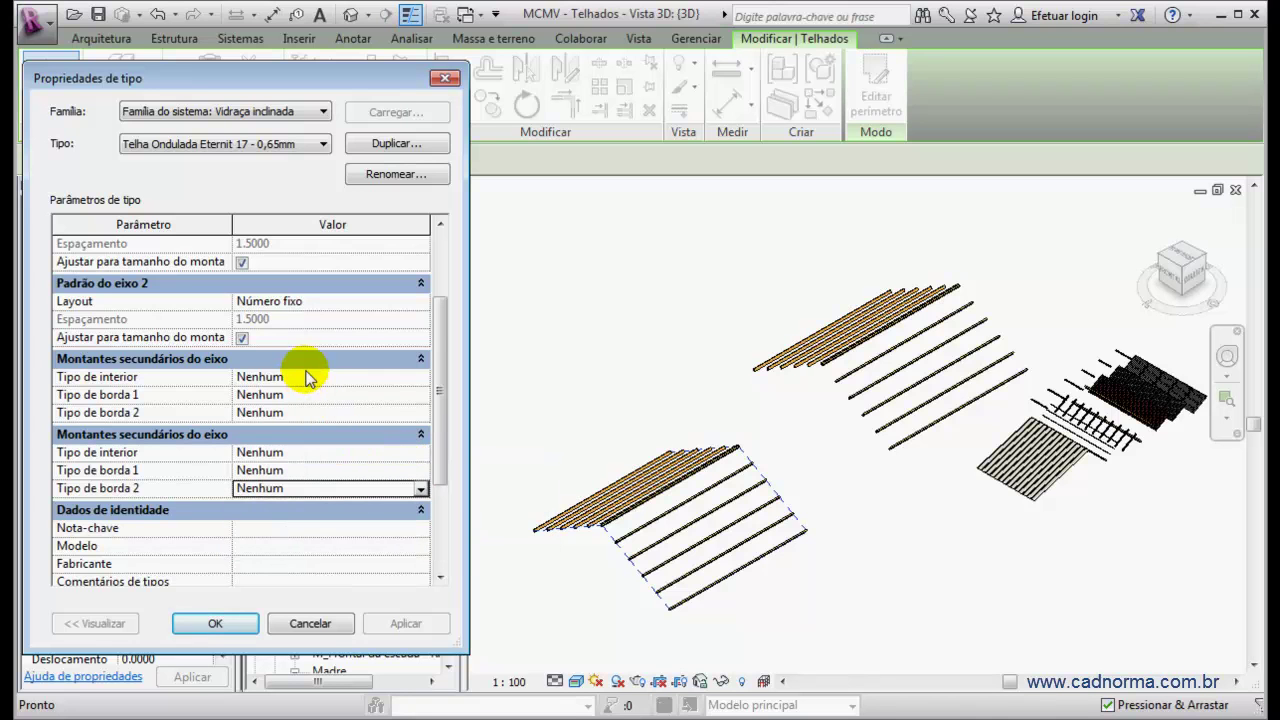
Set the interior, border 1 and border 2 mullions of axis 1 to Rectangular Mullion : Telha eternit ondulada 17 - 0,65mm.
click(309, 376)
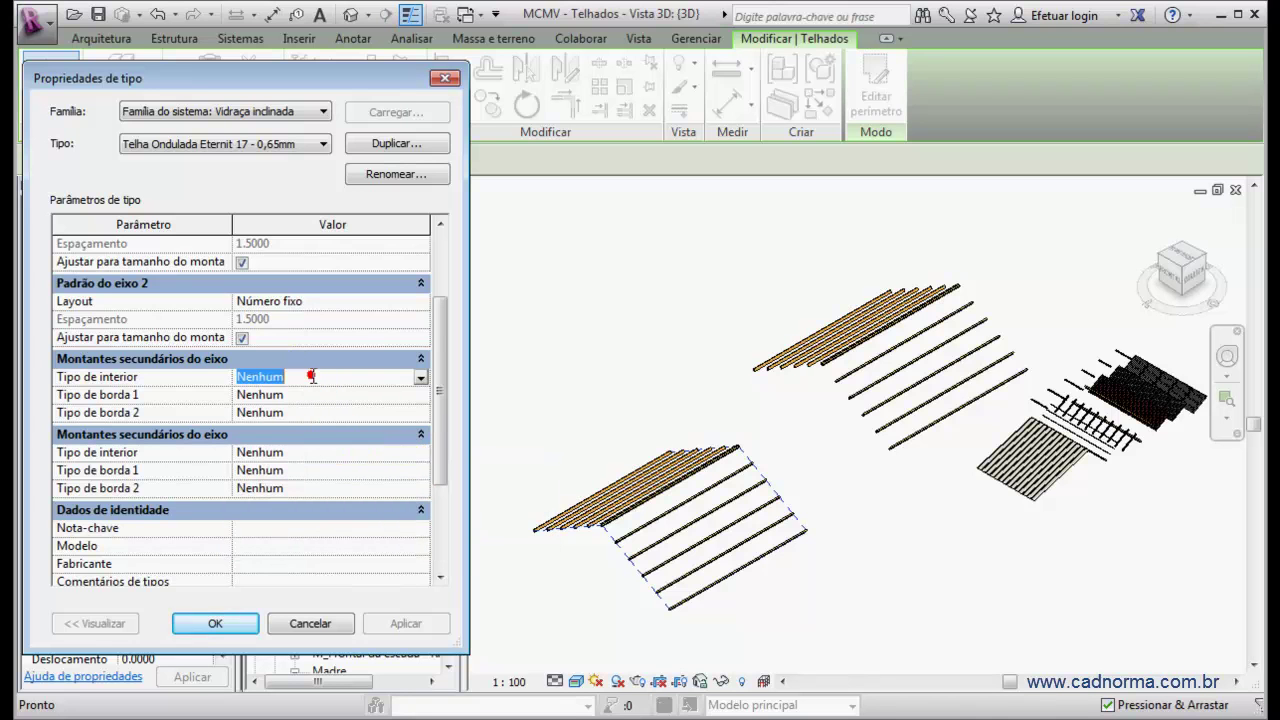
click(420, 378)
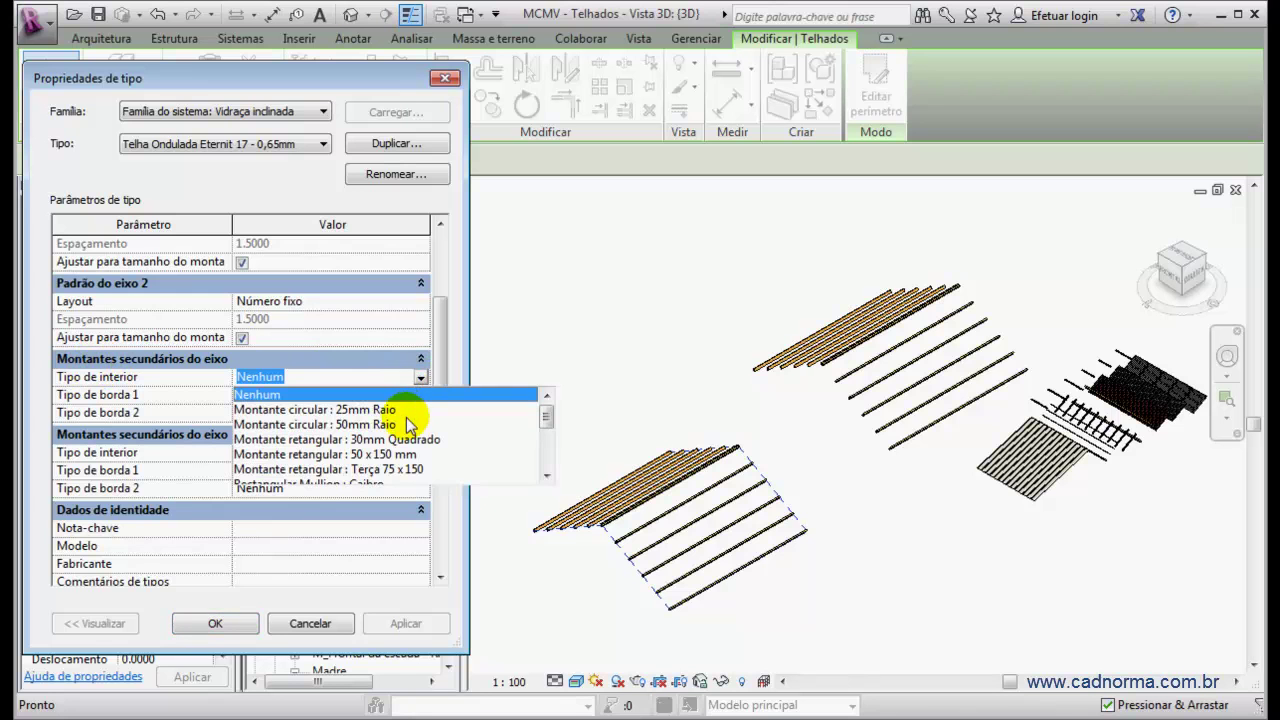
scroll(408, 425, down, 3)
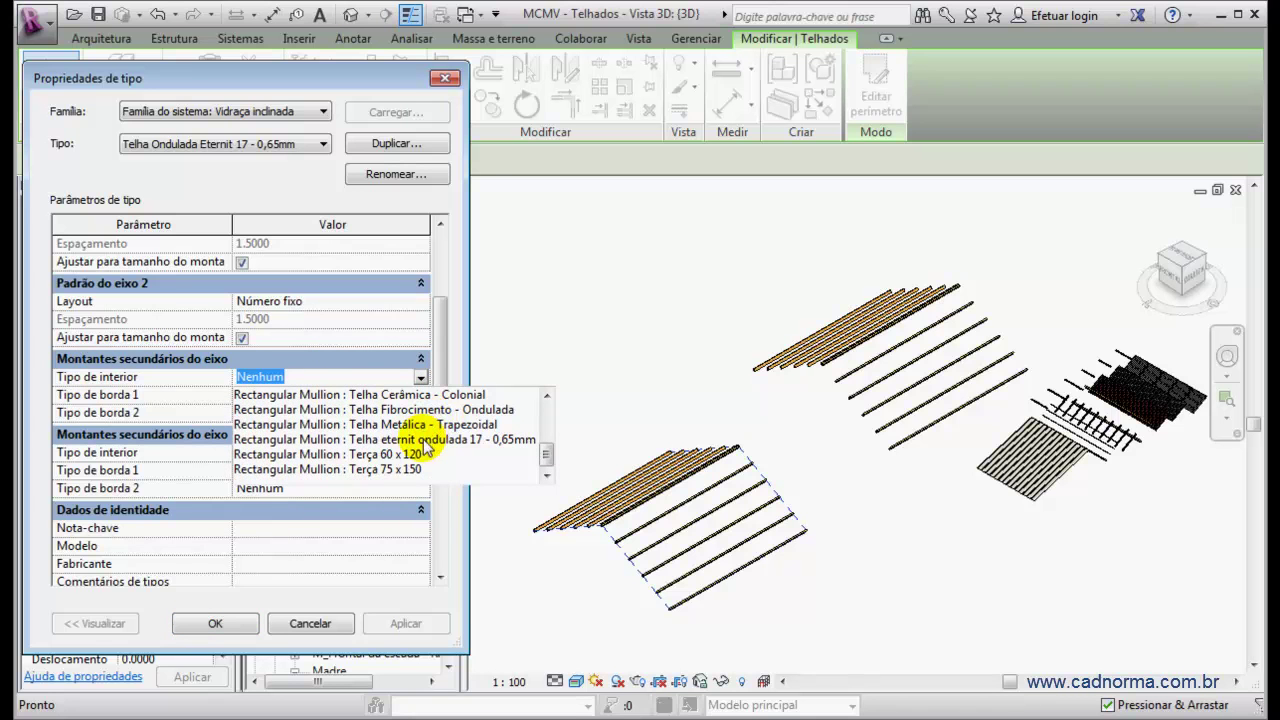
click(366, 439)
click(355, 394)
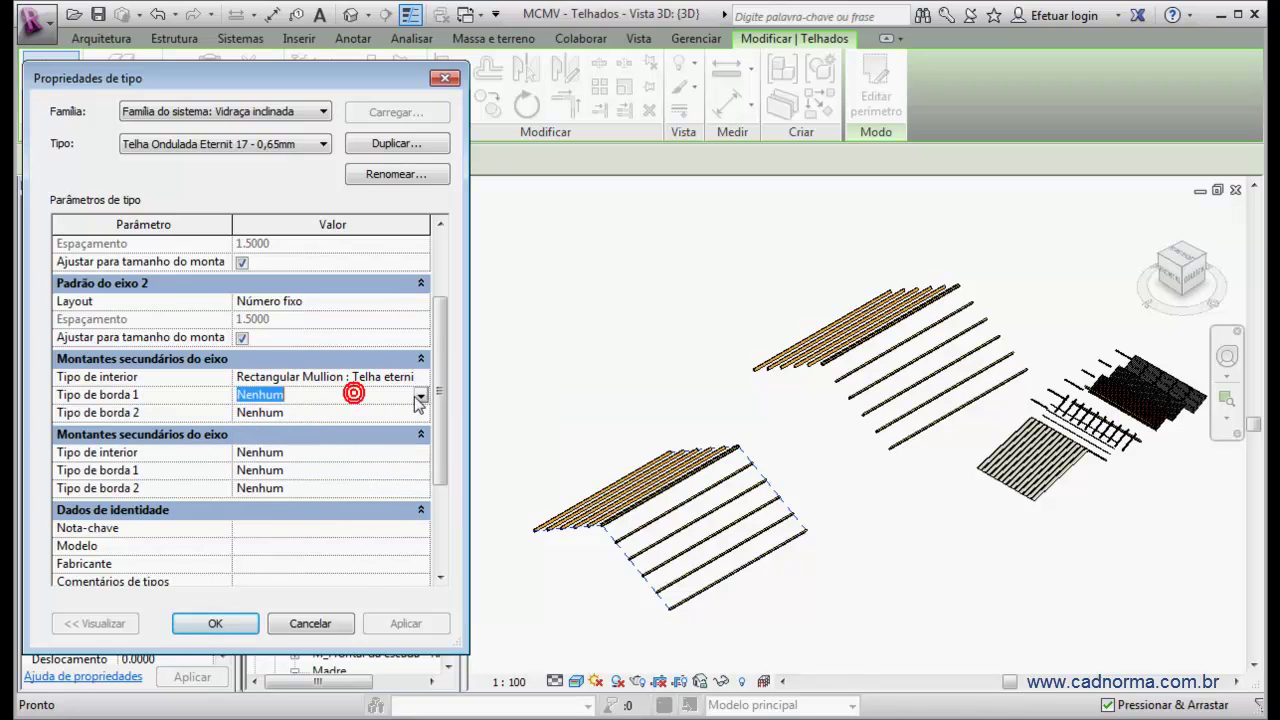
click(420, 396)
scroll(409, 457, down, 2)
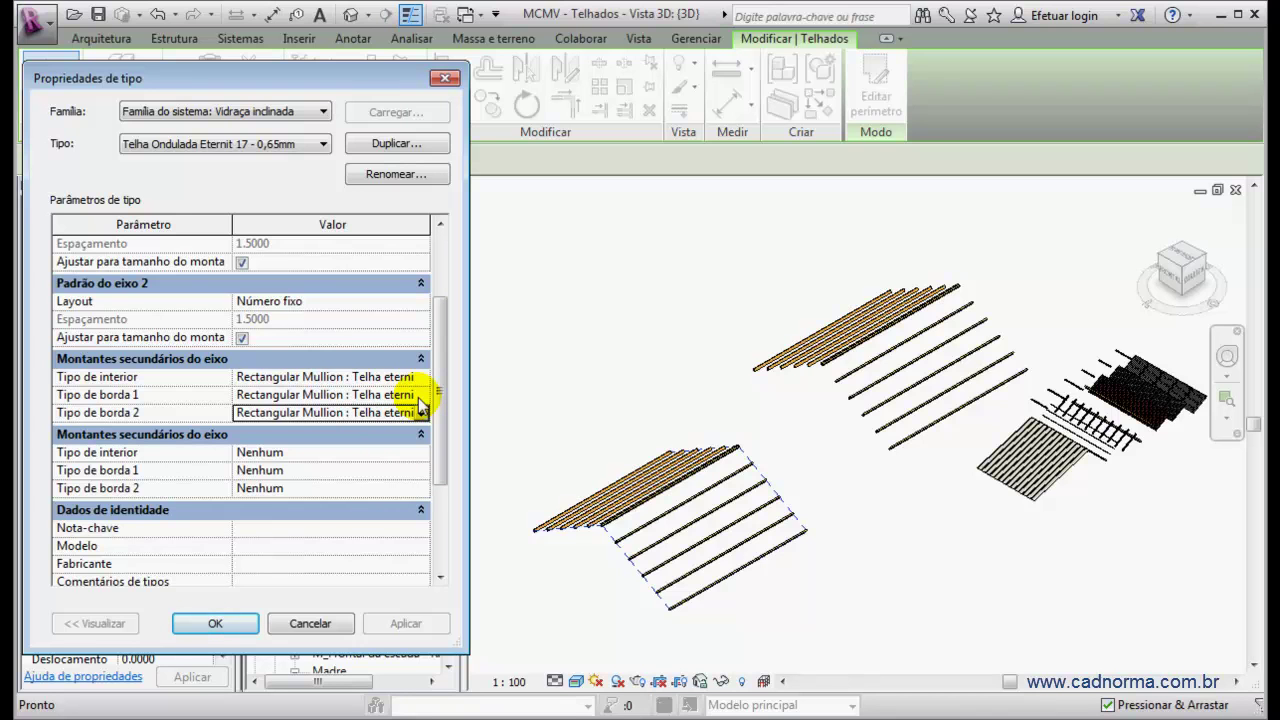
Apply the new type to the roof and delete the old mullions that are no longer driven by type.
click(216, 623)
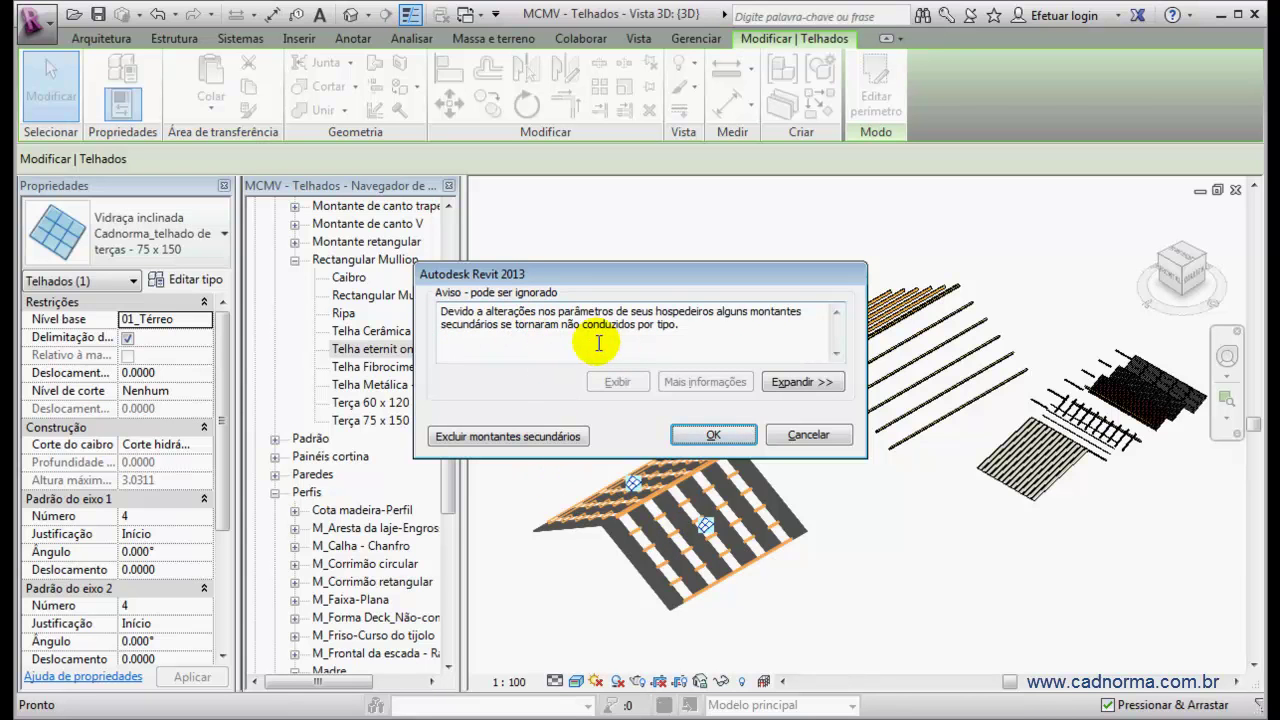
click(530, 437)
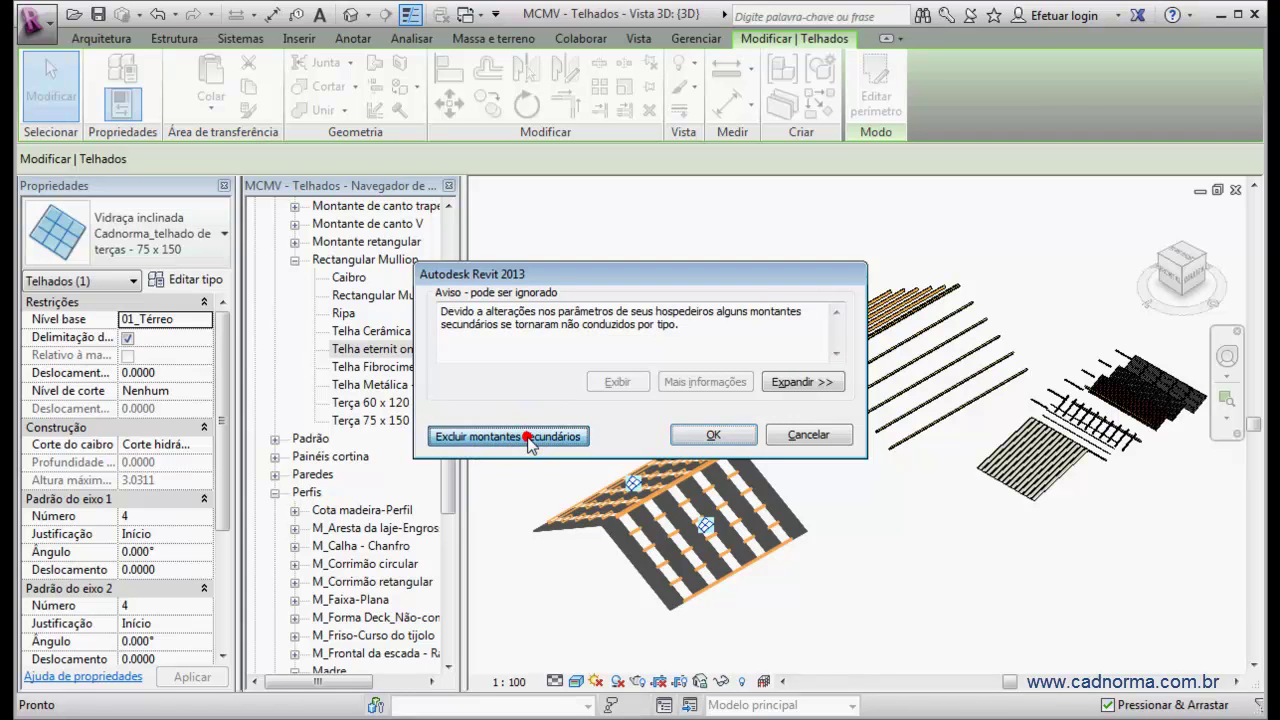
click(712, 408)
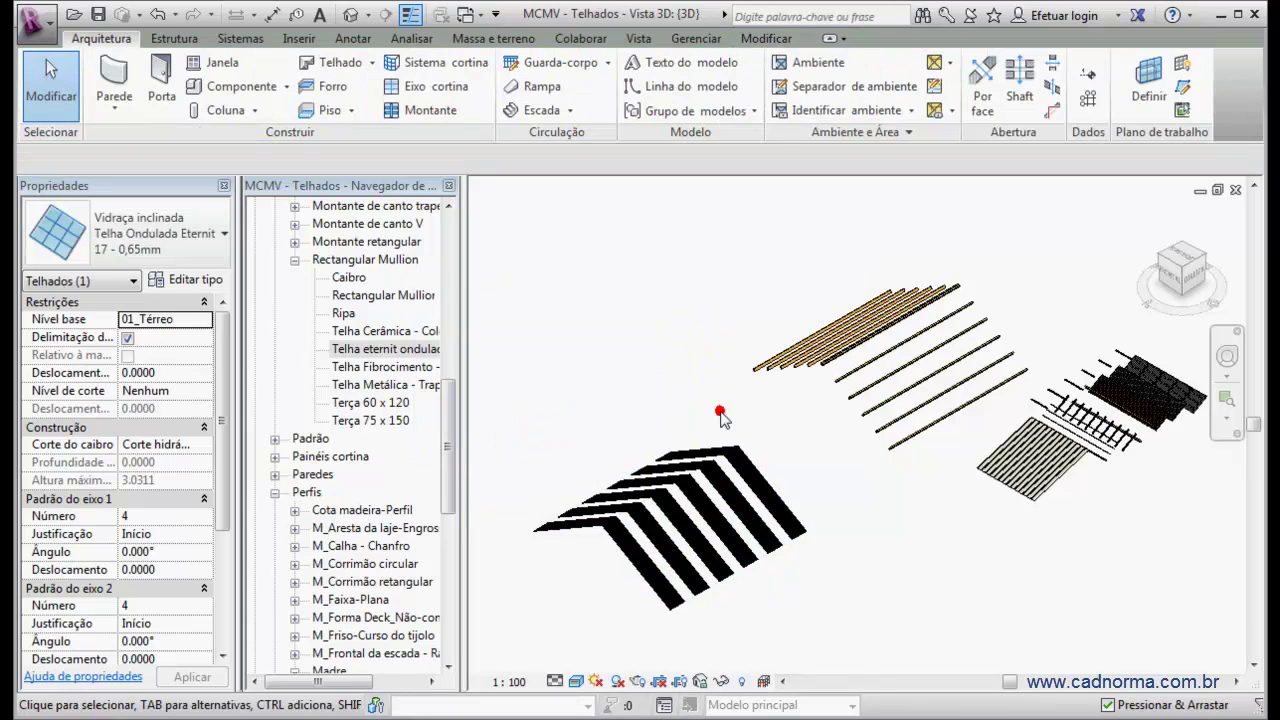
Examine the corrugated profile of the tile mullions and the gaps between the tile strips on the roof.
scroll(686, 601, up, 5)
scroll(686, 601, up, 8)
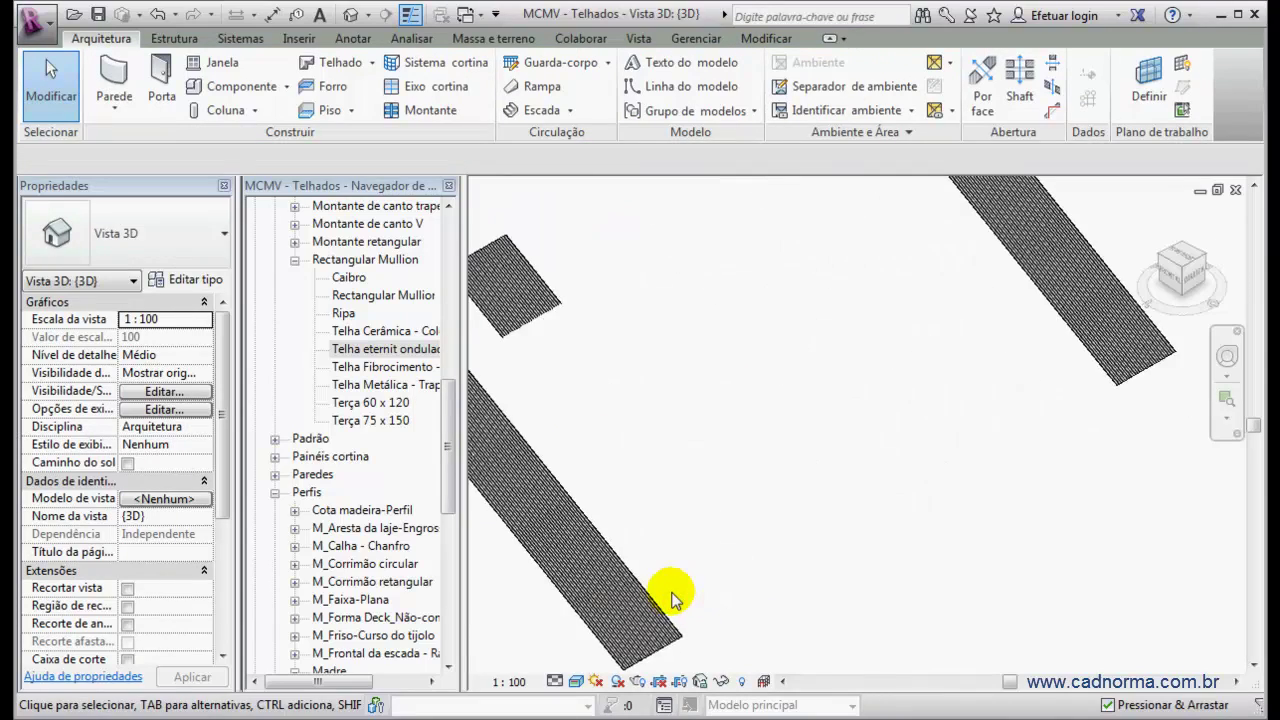
scroll(780, 568, up, 2)
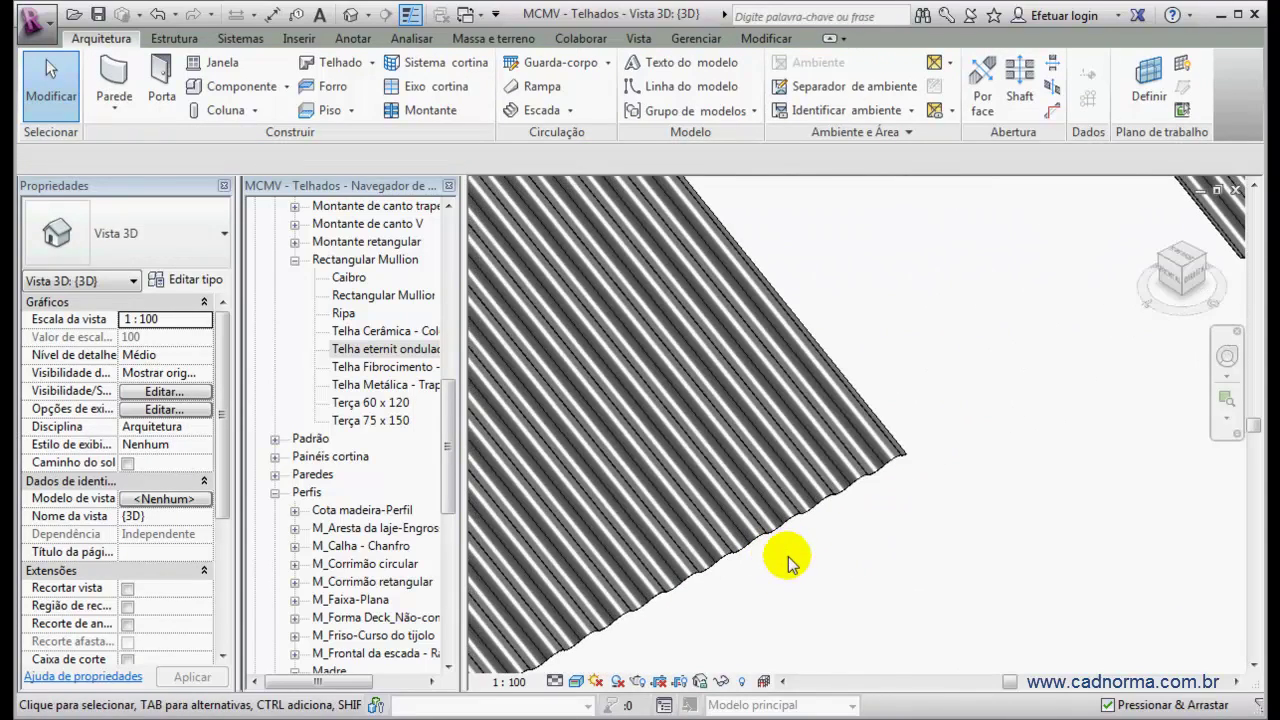
click(785, 505)
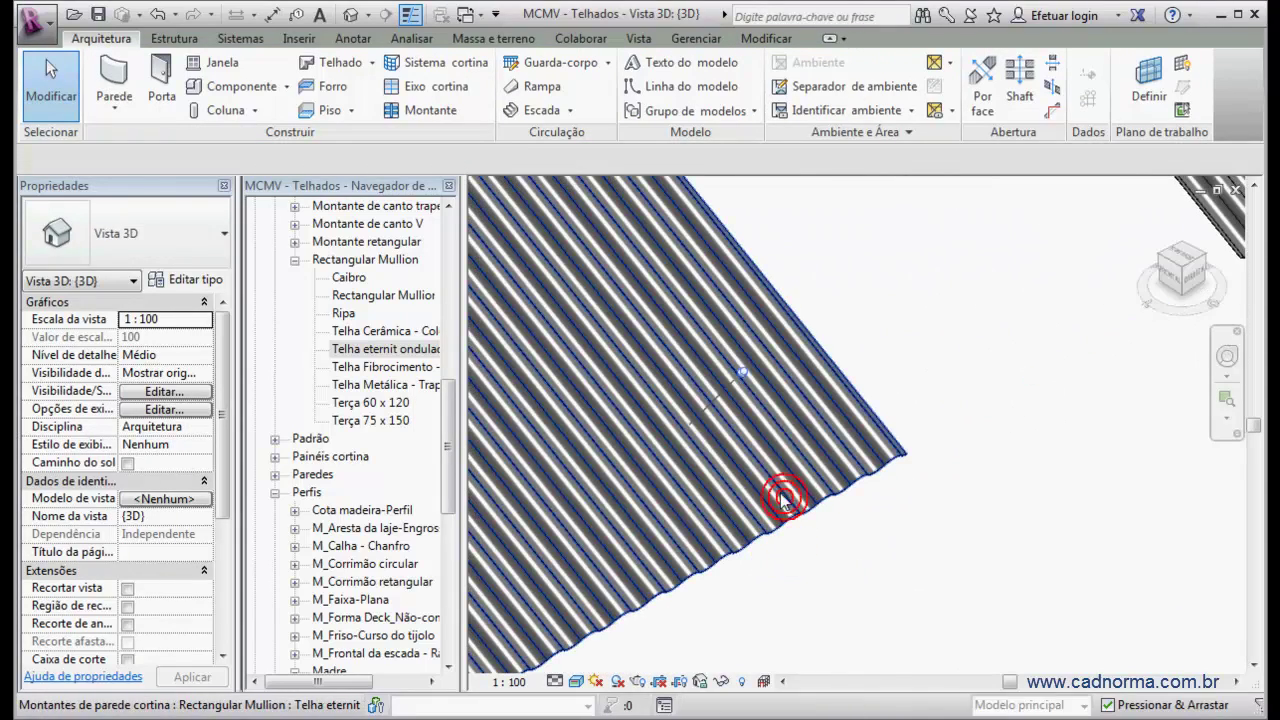
shift+middle_drag(766, 451, 749, 308)
scroll(857, 466, up, 6)
scroll(857, 463, down, 10)
shift+middle_drag(835, 428, 857, 520)
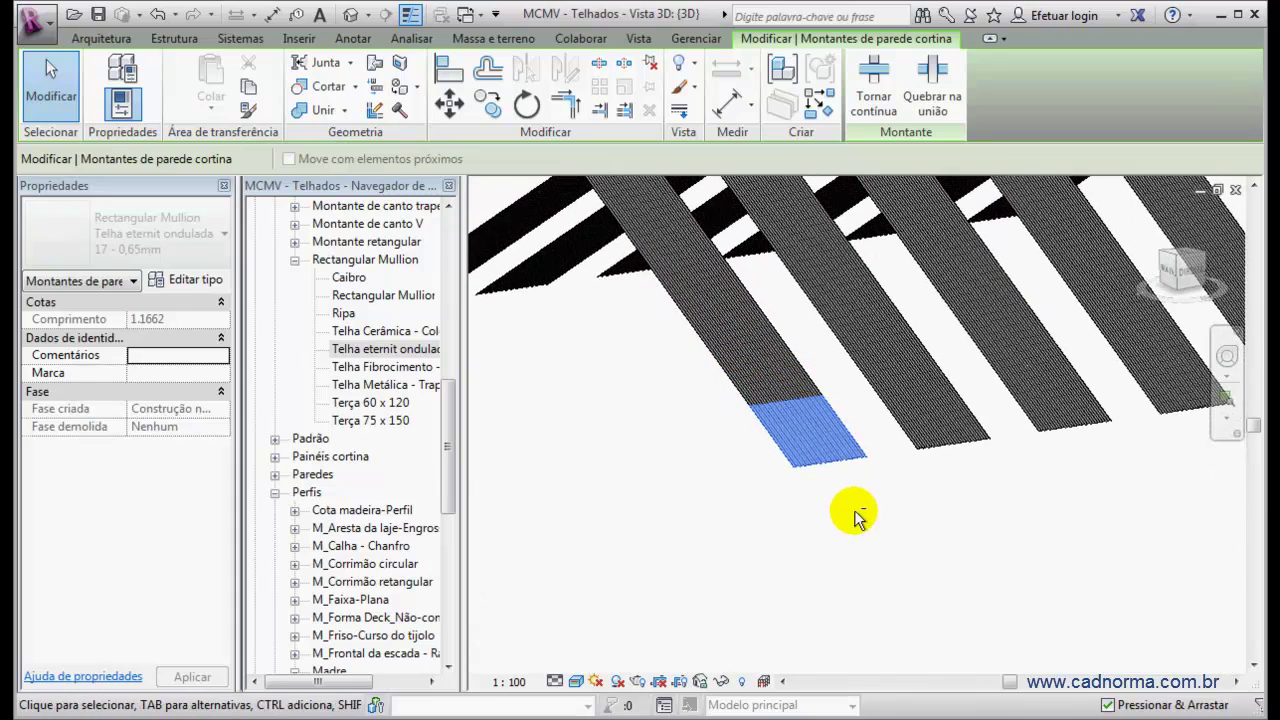
scroll(860, 498, down, 5)
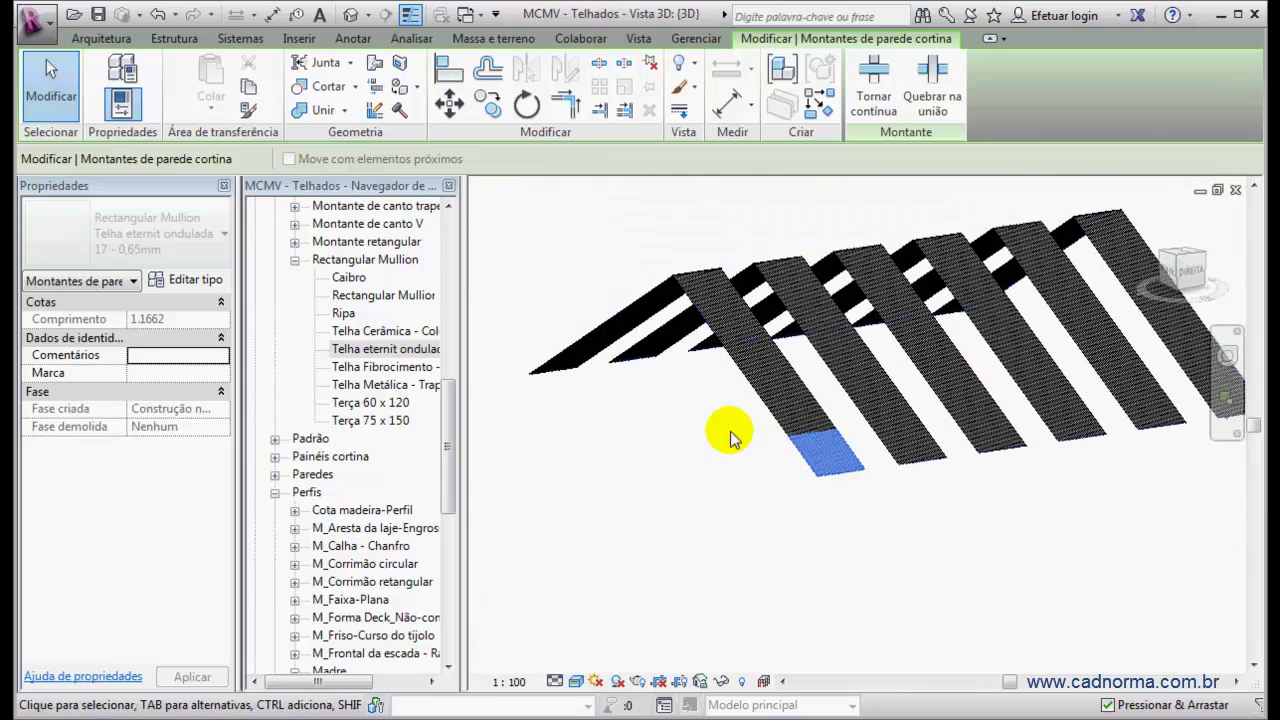
click(783, 428)
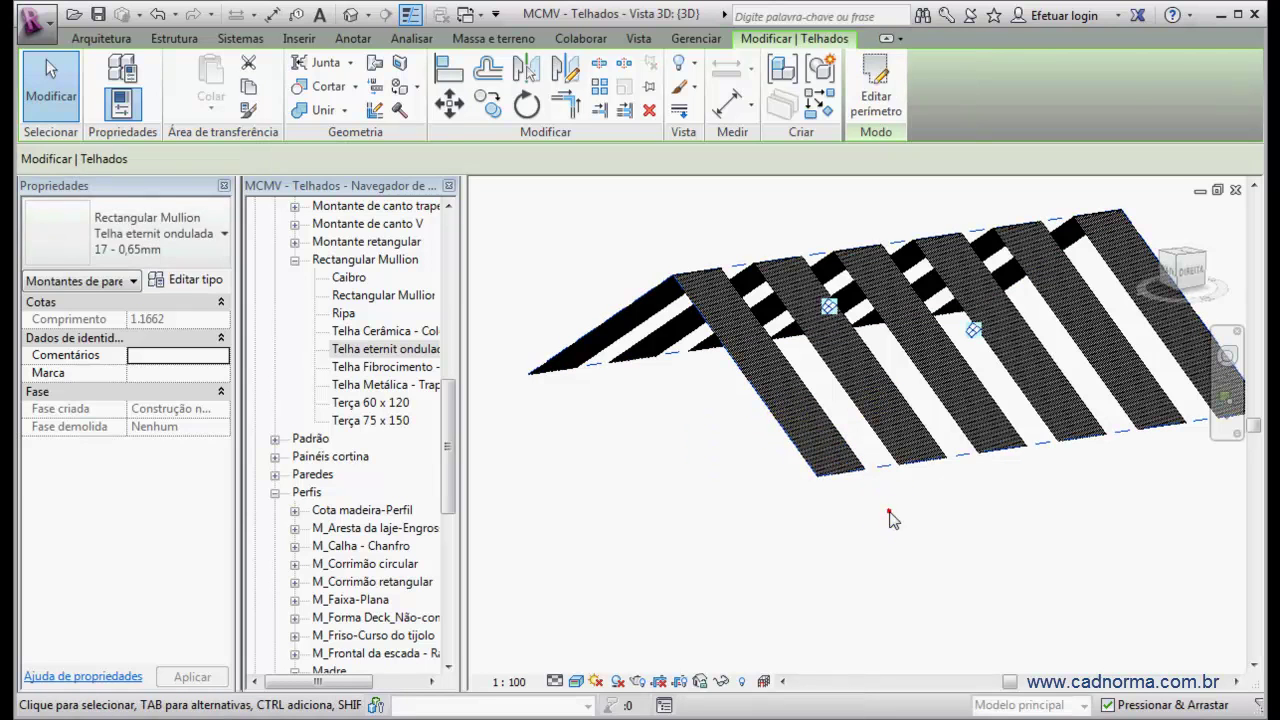
click(889, 511)
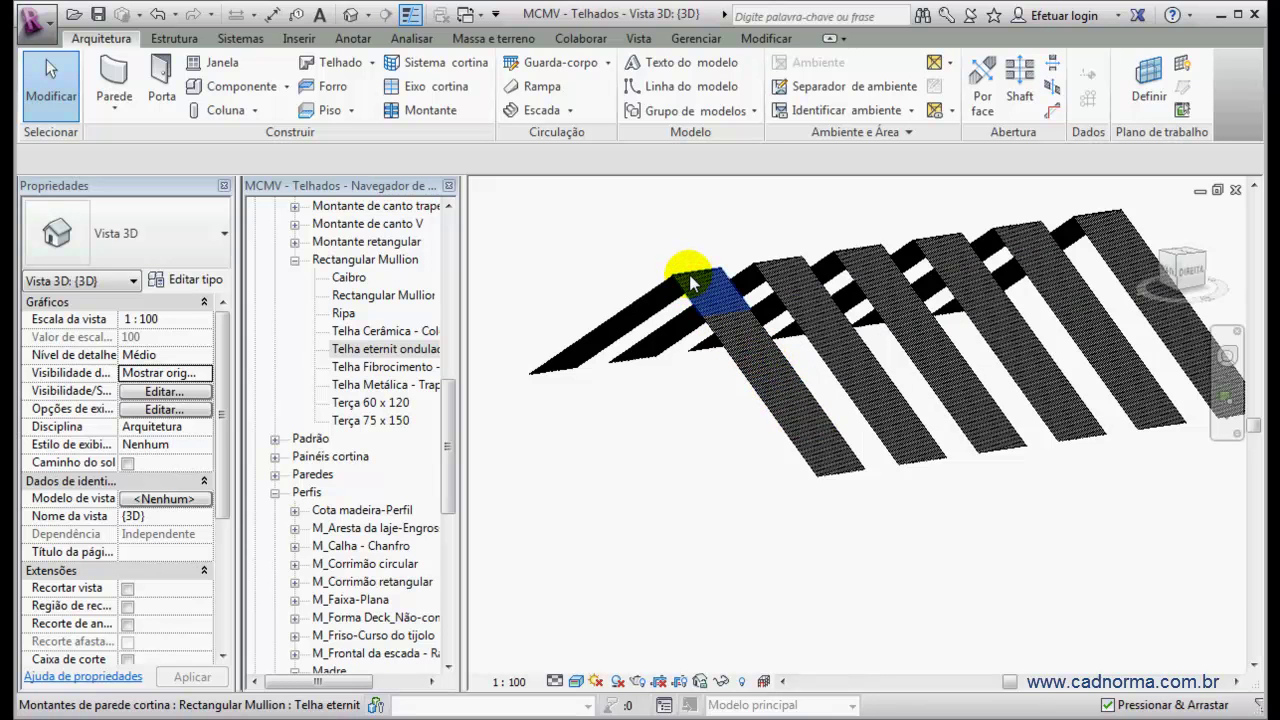
Set the axis 2 grid layout of the roof's type Telha Ondulada Eternit 17 - 0,65mm to Nenhum.
click(846, 466)
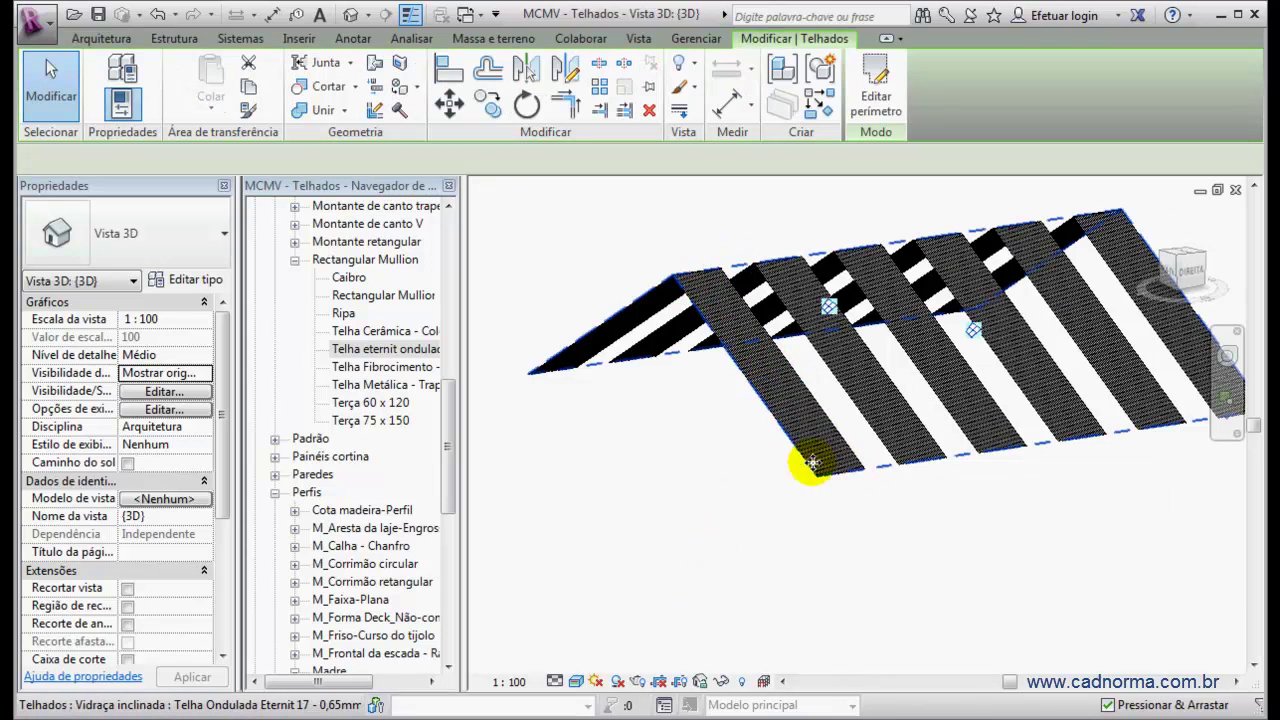
click(196, 280)
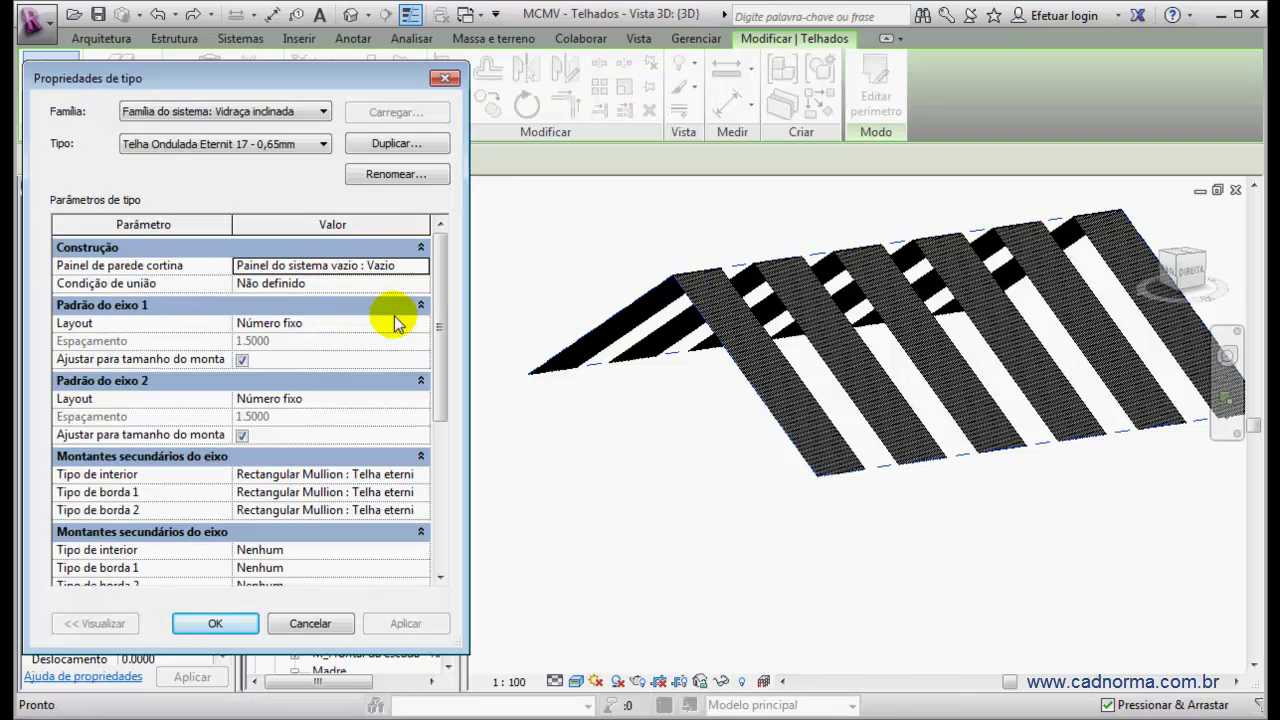
click(328, 400)
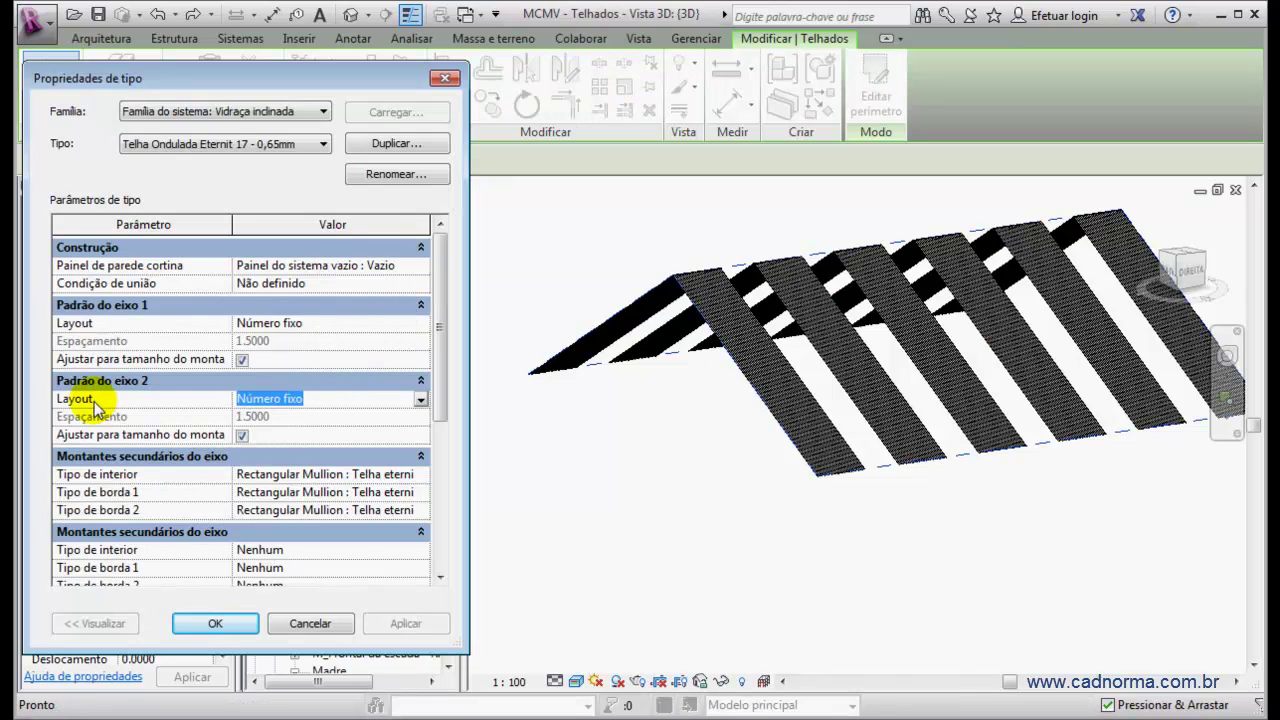
click(421, 400)
click(258, 417)
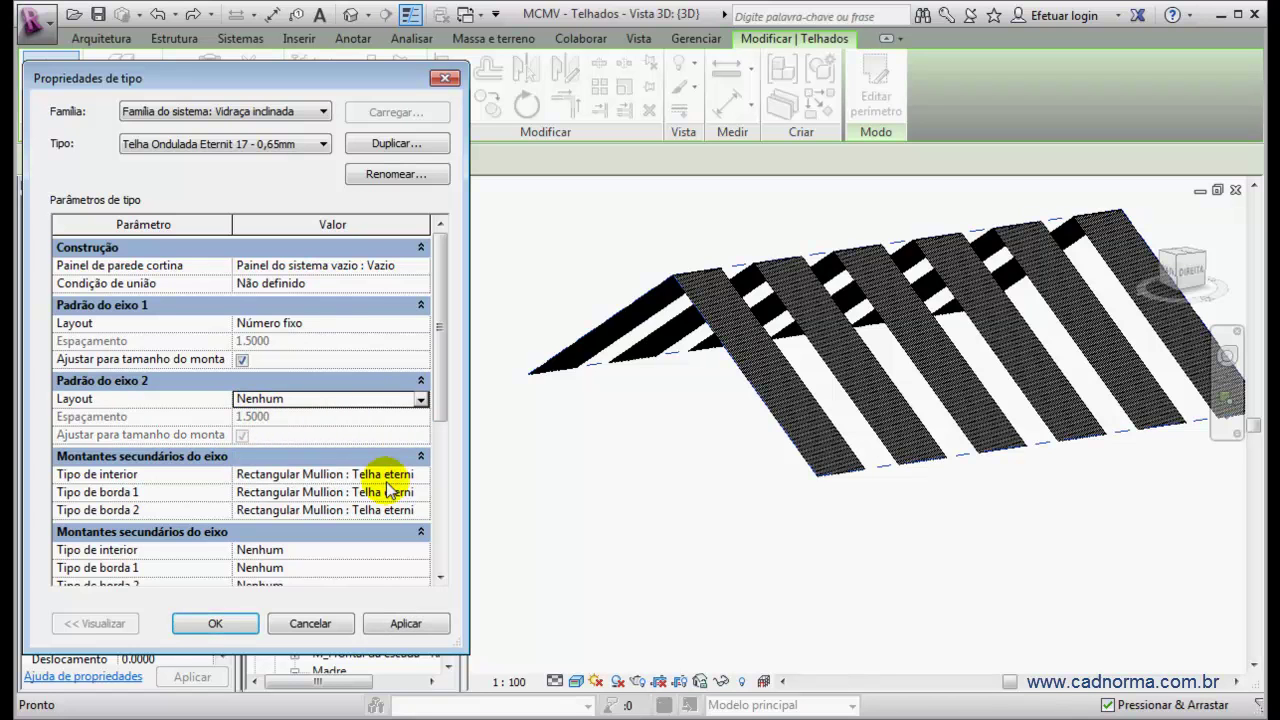
Apply the type change and delete the roof grid lines that are no longer driven by the type.
click(406, 623)
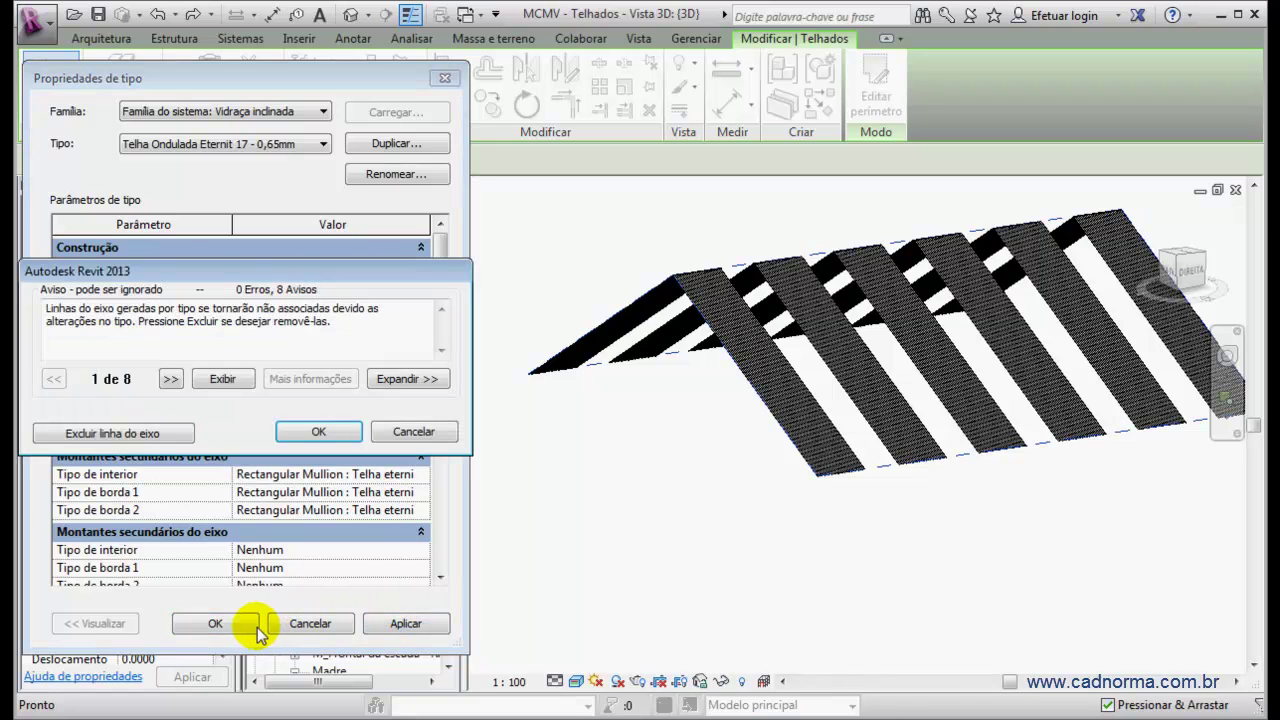
click(145, 440)
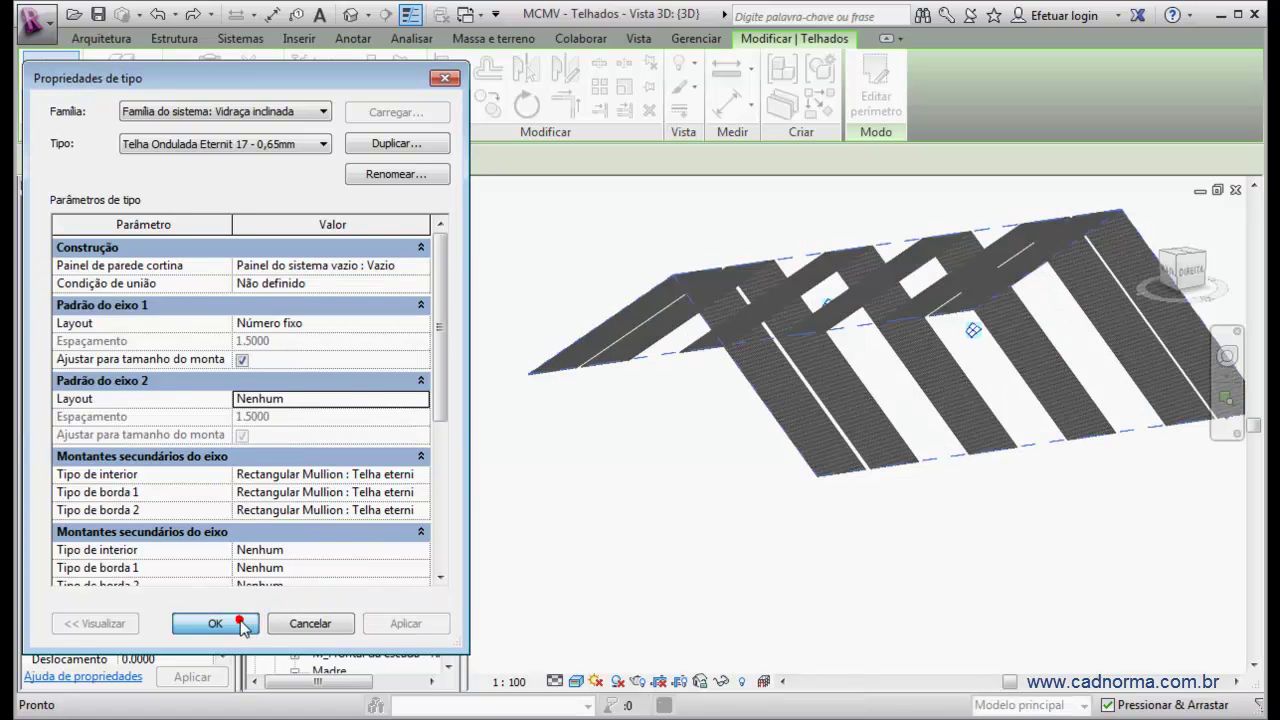
click(241, 623)
click(723, 449)
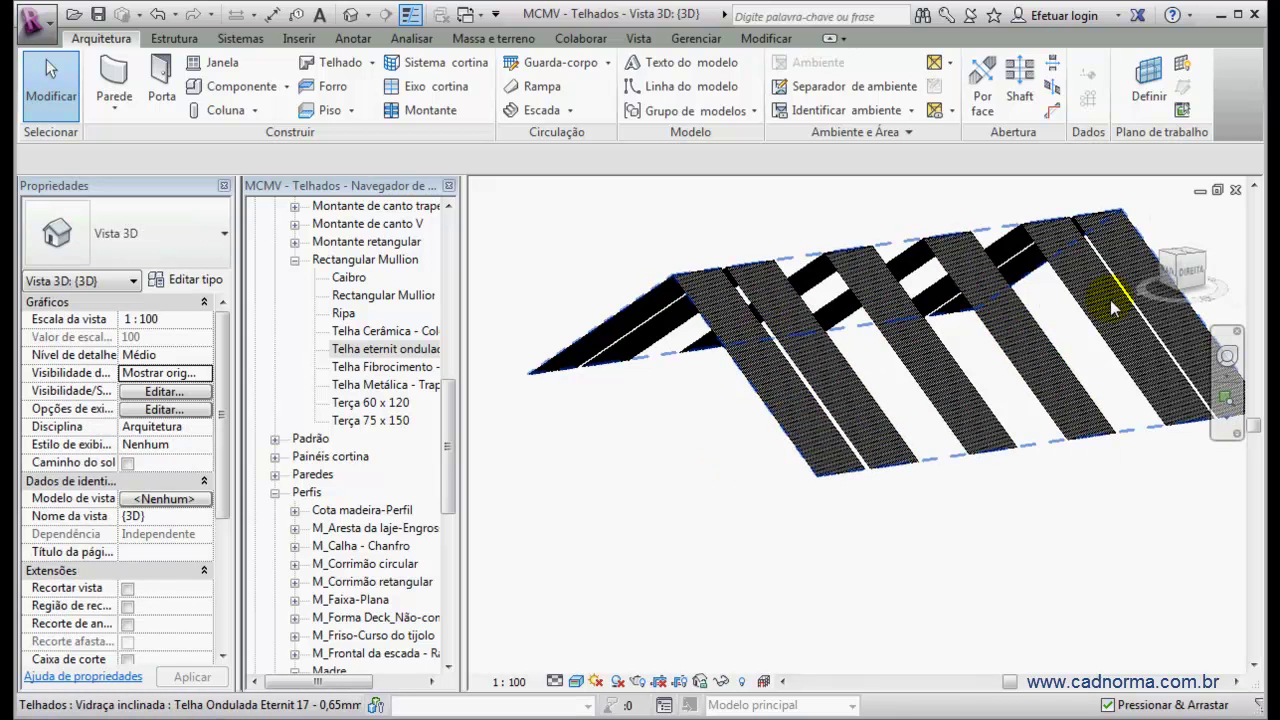
Set the axis 1 grid layout in the roof's type properties to Distância fixa.
key(Tab)
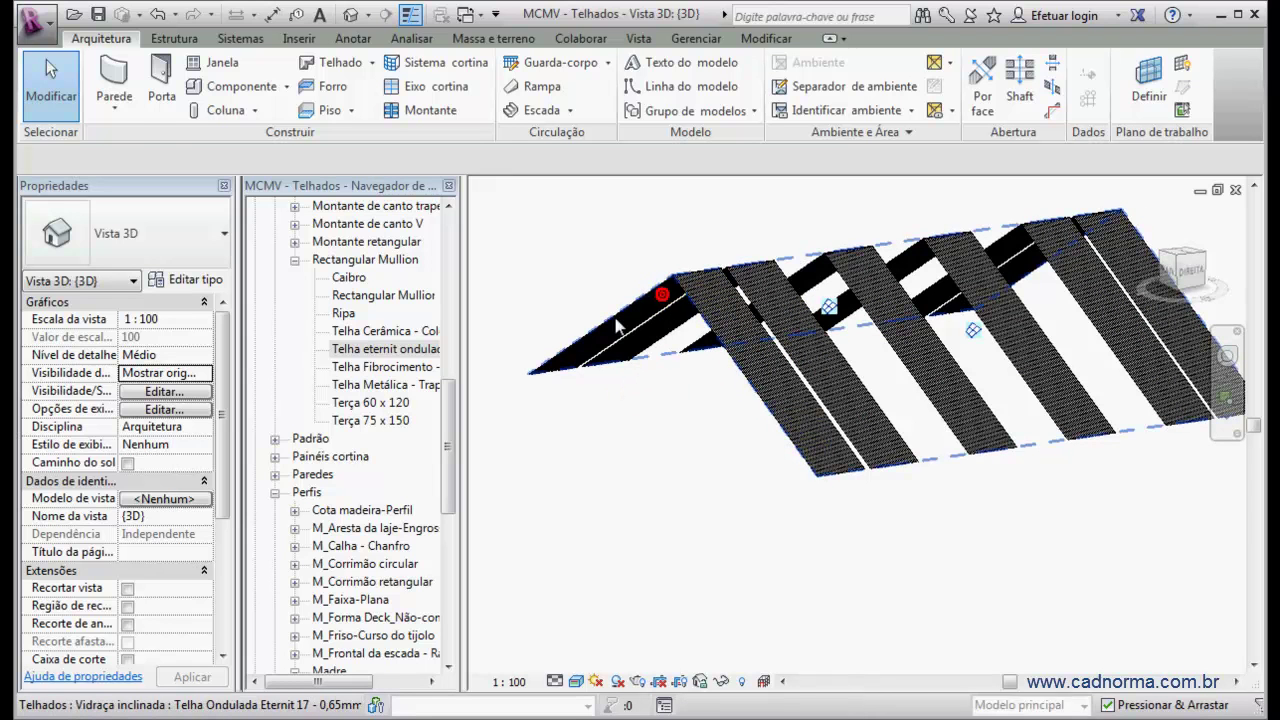
click(664, 298)
click(197, 281)
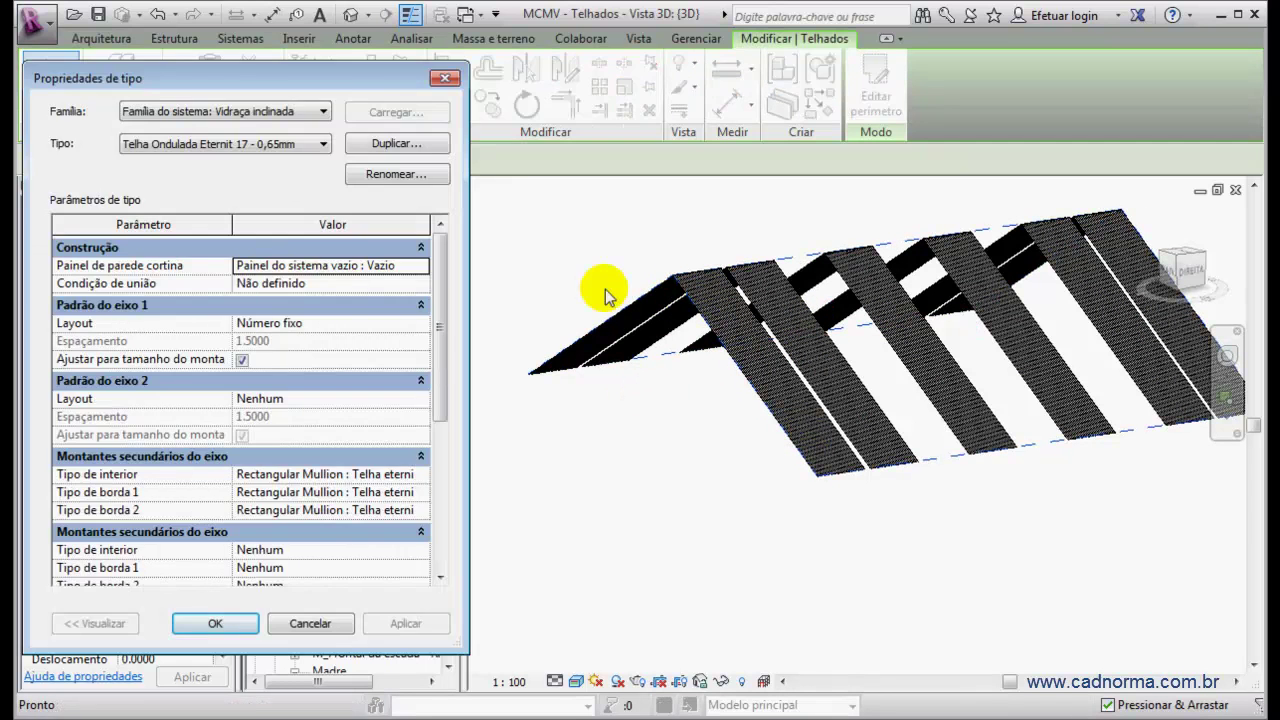
drag(446, 389, 446, 418)
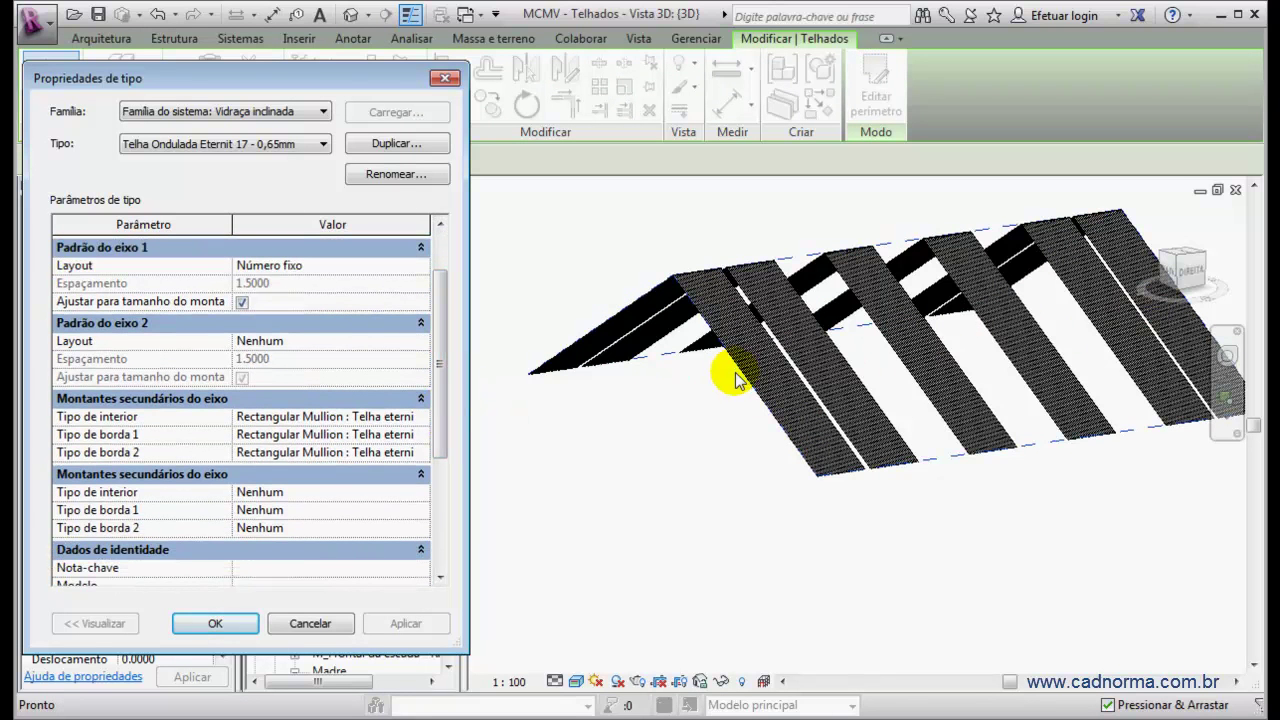
drag(438, 334, 442, 316)
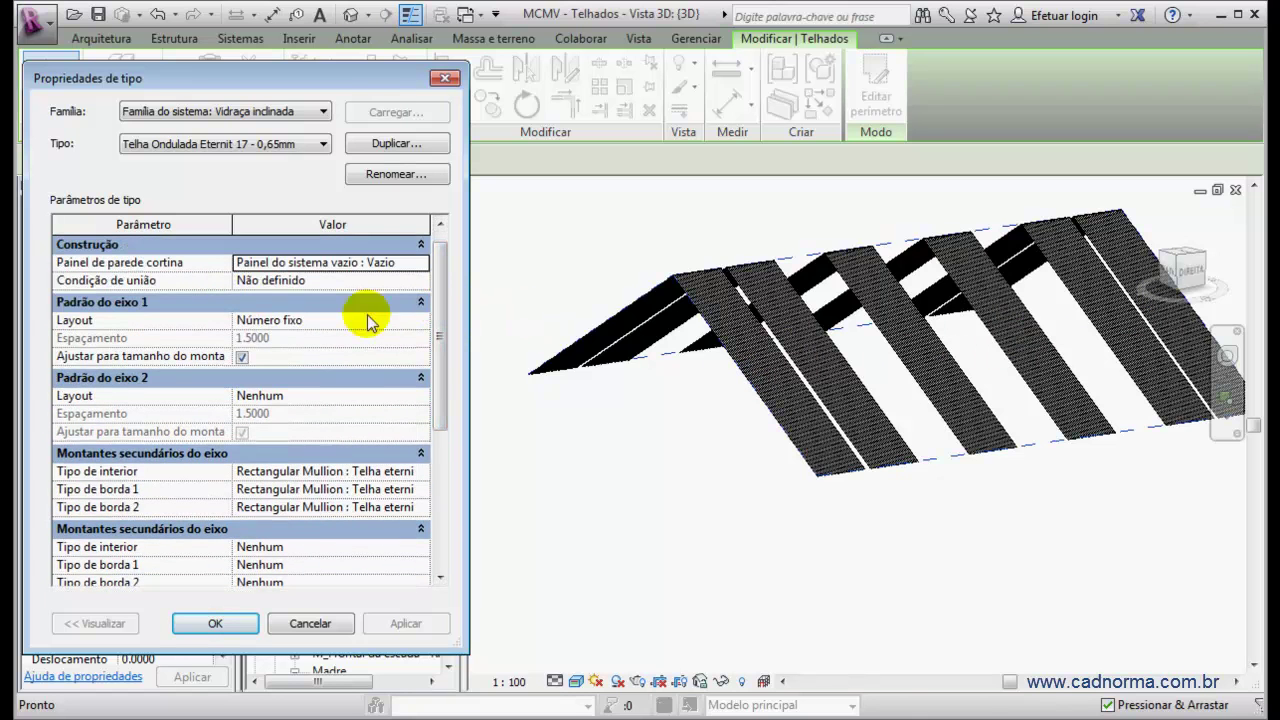
click(325, 321)
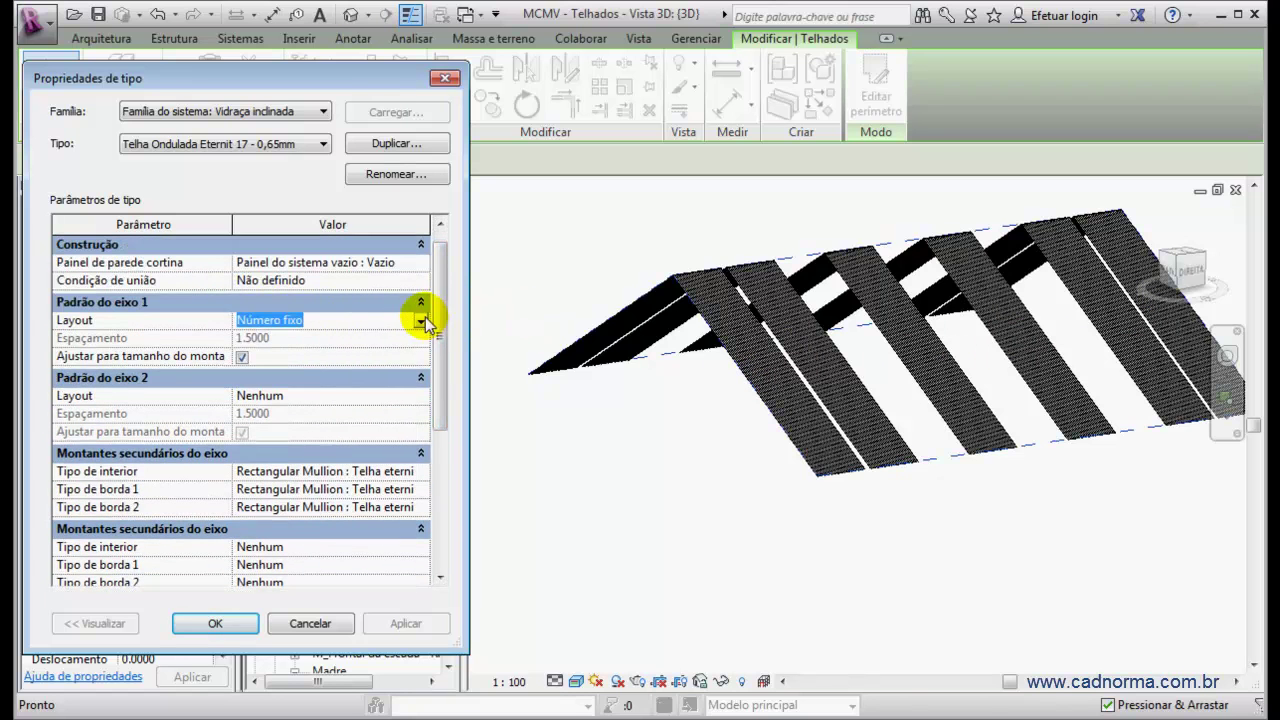
click(424, 320)
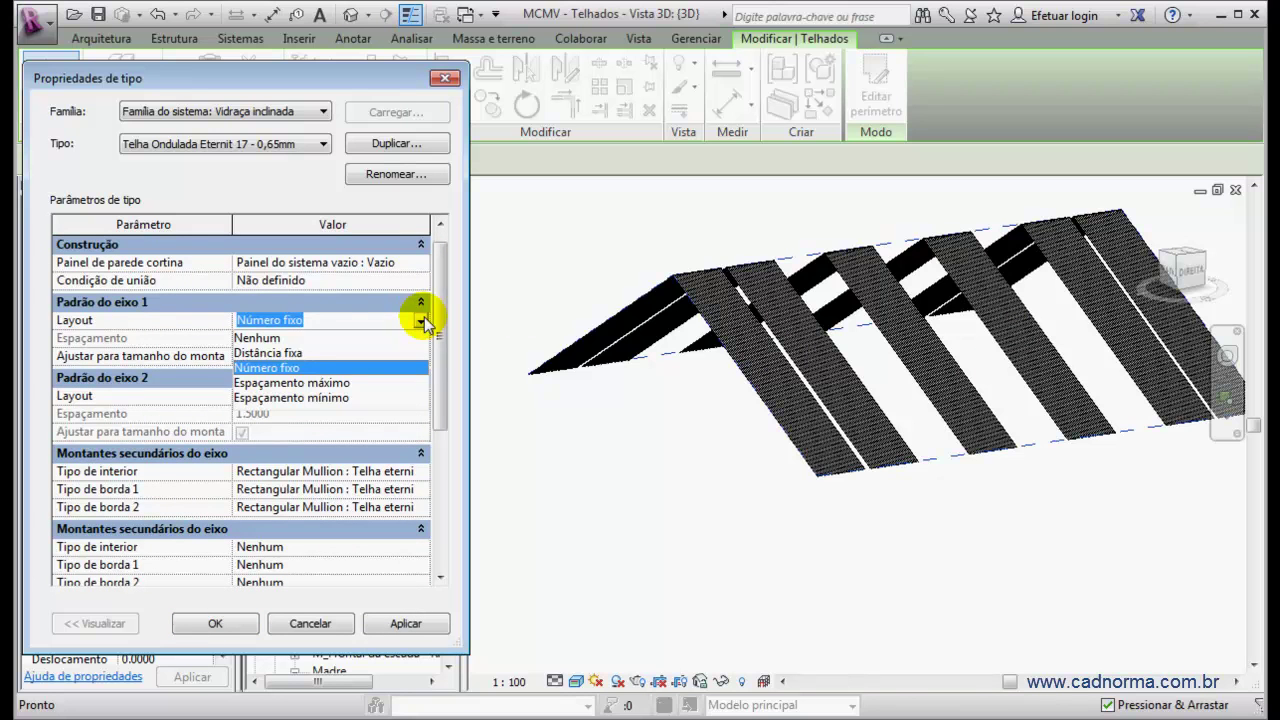
click(284, 353)
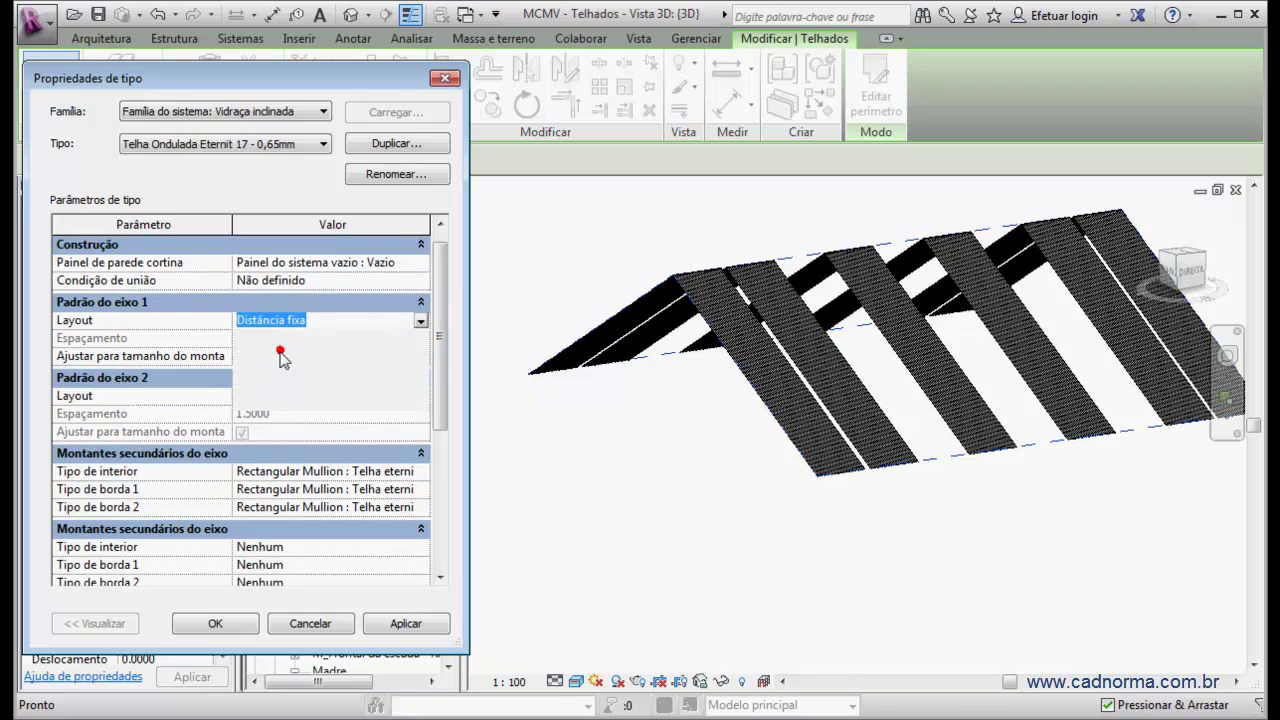
Check the Telha Ondulada 17 dimensions in the Adobe Reader catalogue, set the axis 1 spacing to 1.027 in Revit and apply it to the roof.
key(alt+Tab)
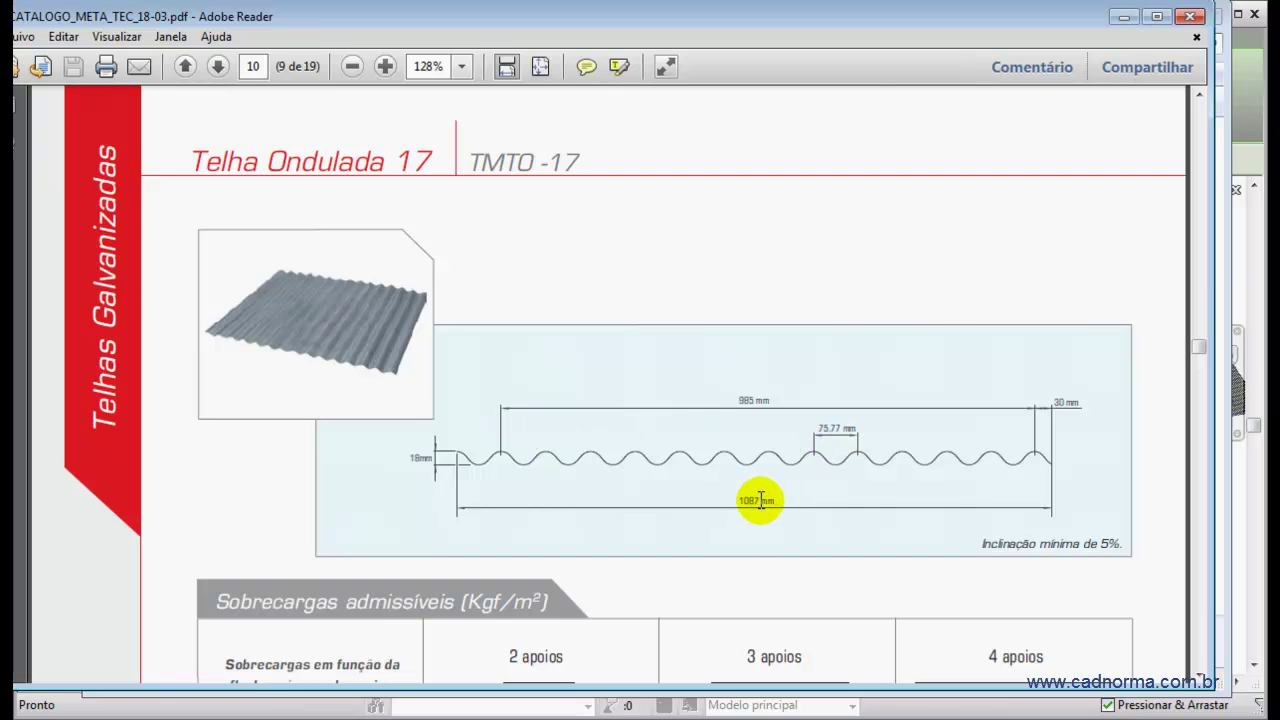
key(alt+Tab)
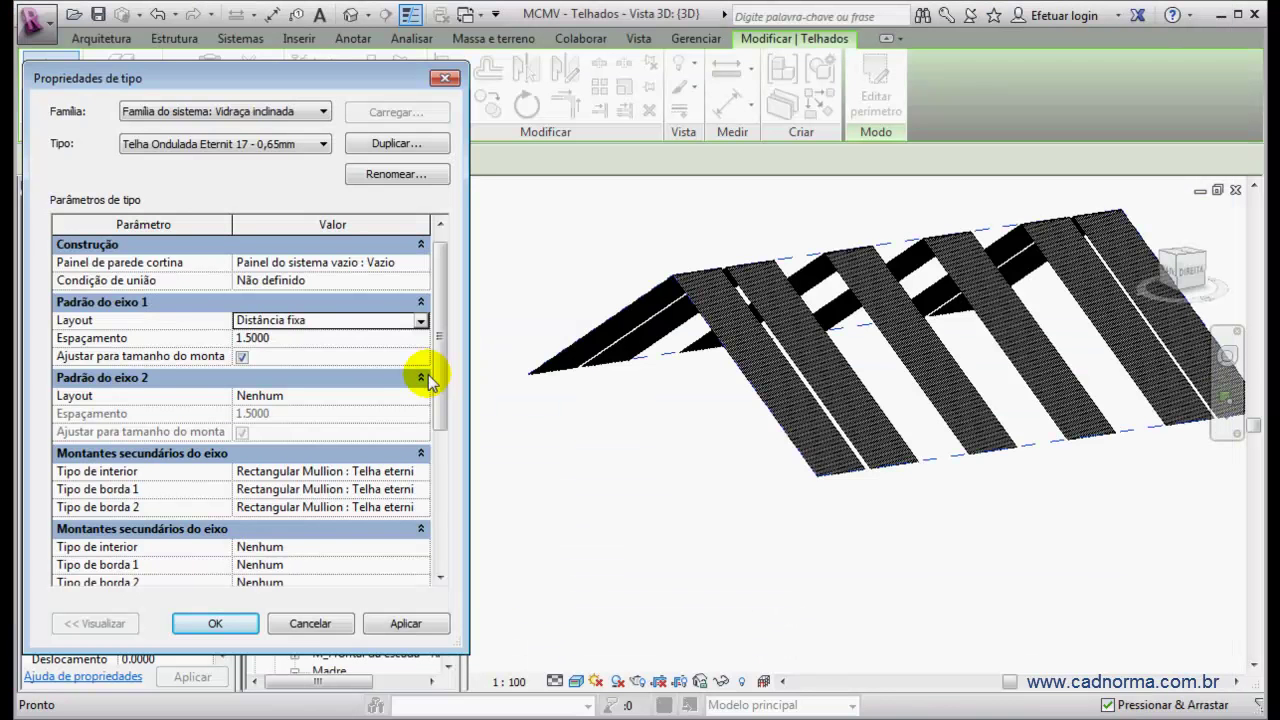
click(288, 337)
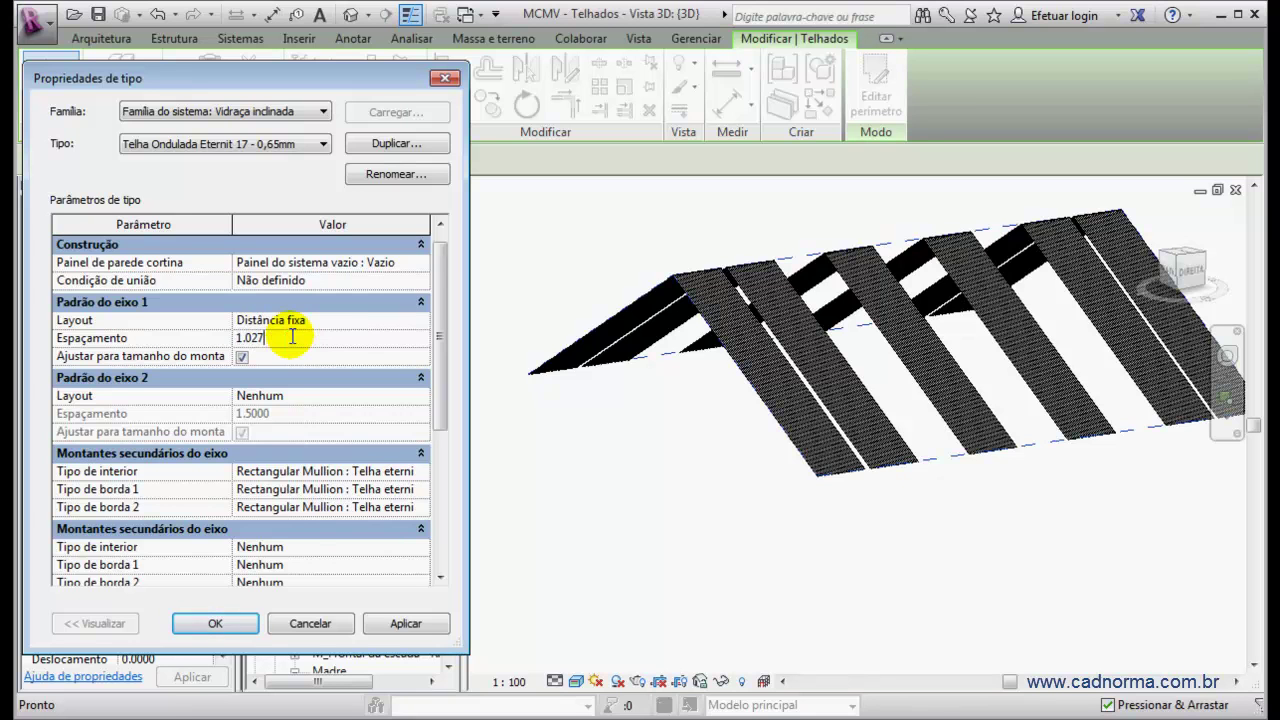
click(405, 624)
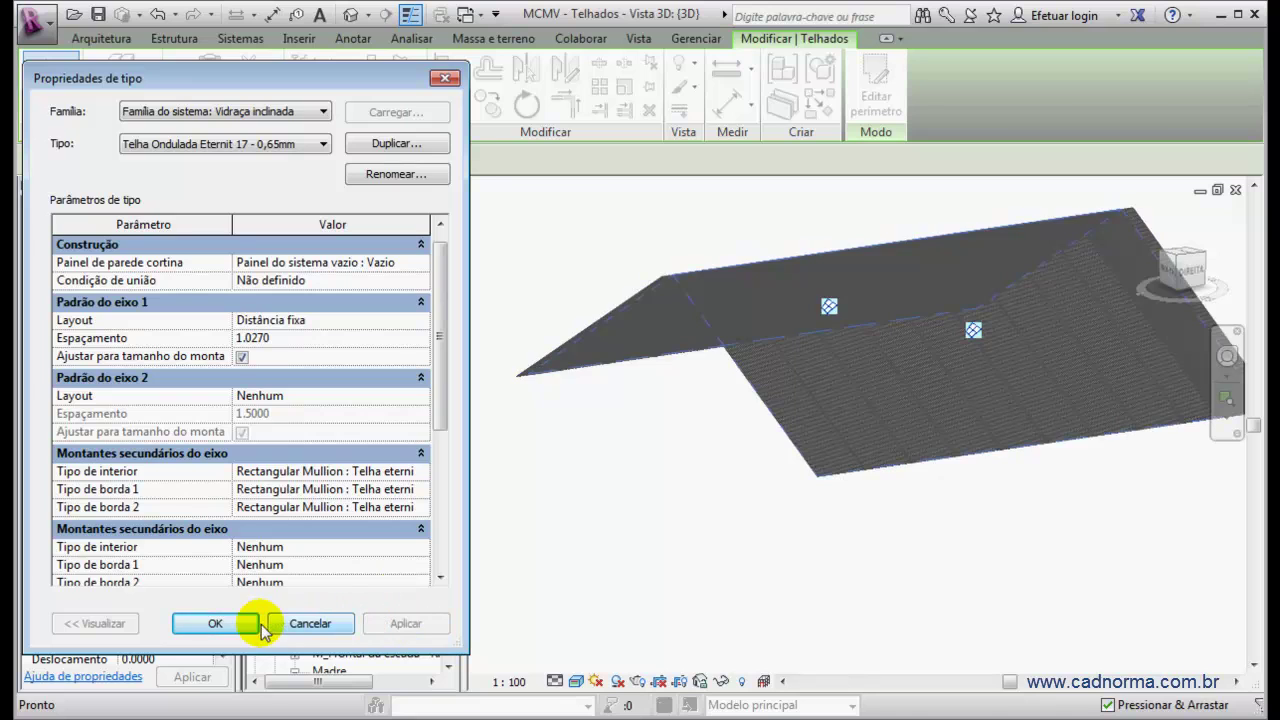
click(222, 623)
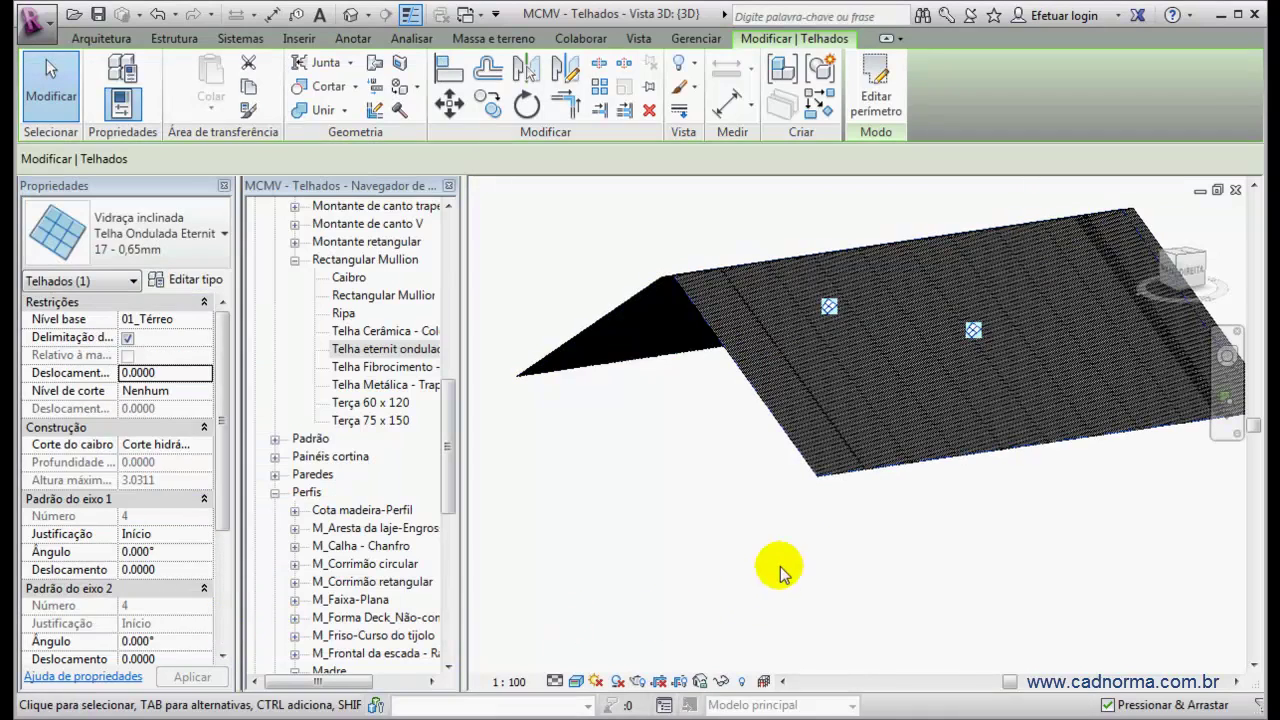
click(857, 586)
Examine the overlap between adjacent corrugated tiles along the eave, selecting the second tile strip to tell them apart.
scroll(865, 484, up, 1)
scroll(865, 484, up, 6)
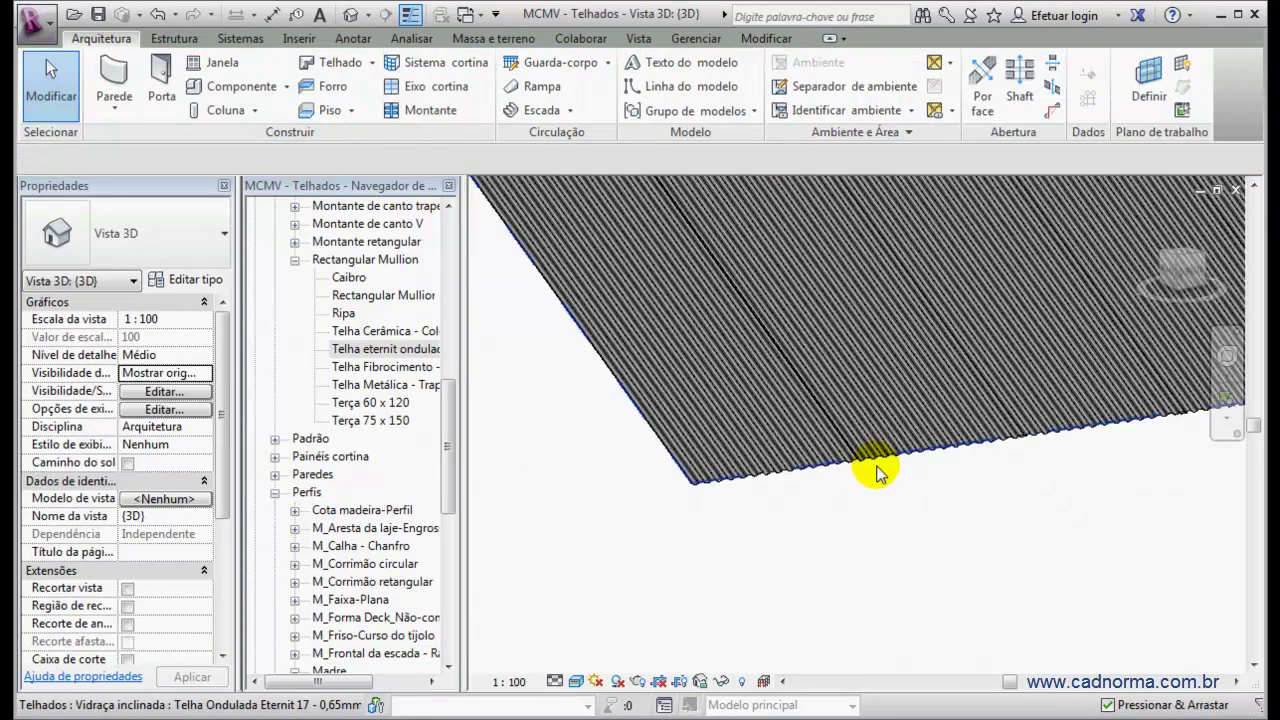
scroll(849, 470, up, 4)
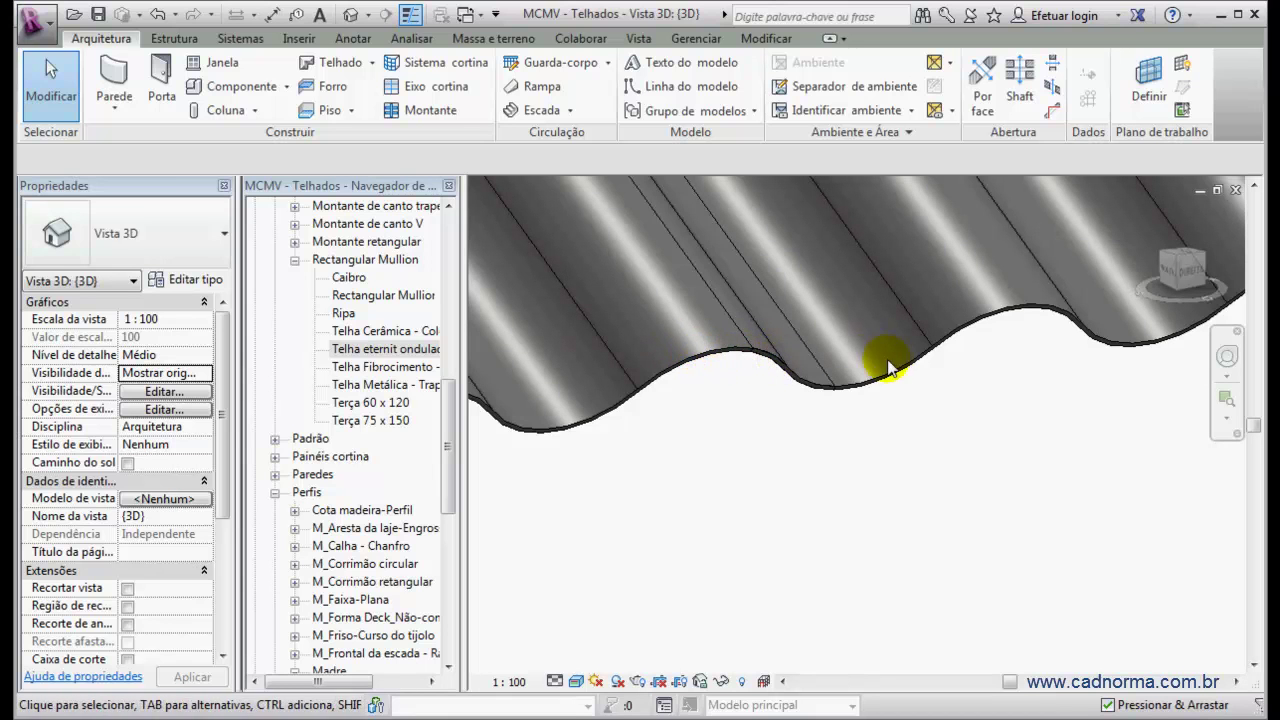
click(921, 332)
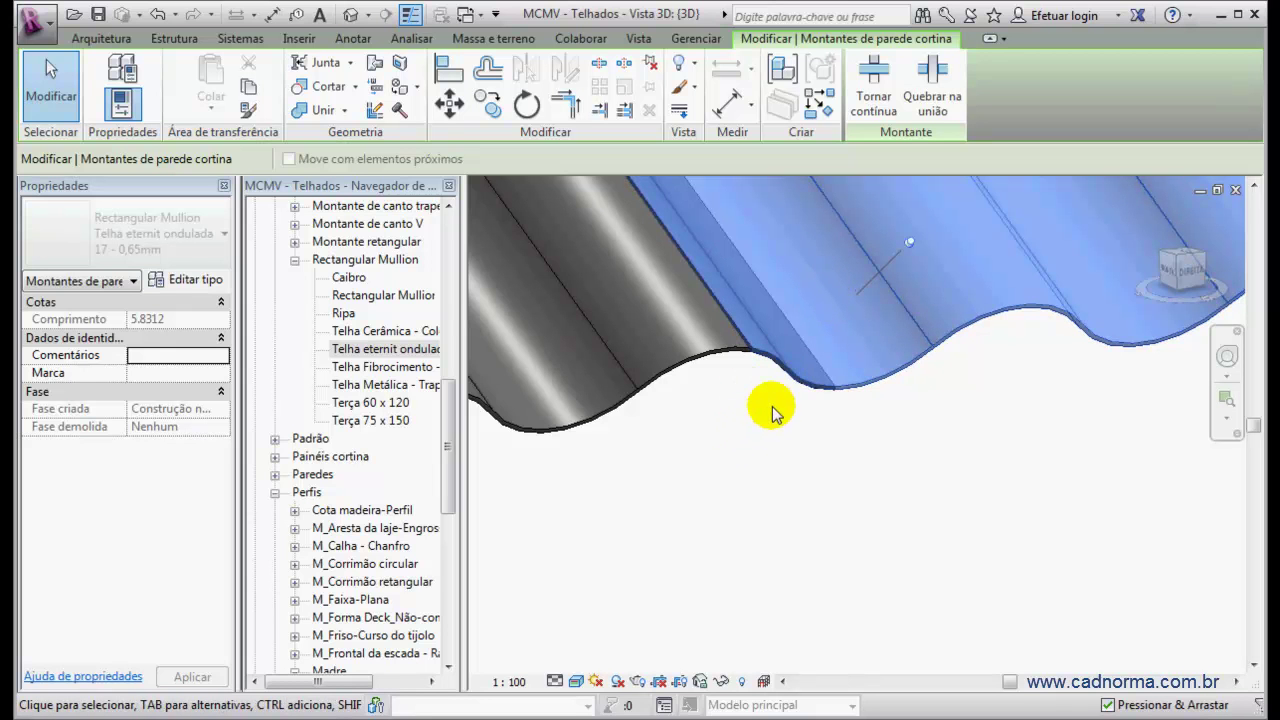
scroll(800, 424, down, 3)
scroll(810, 428, down, 5)
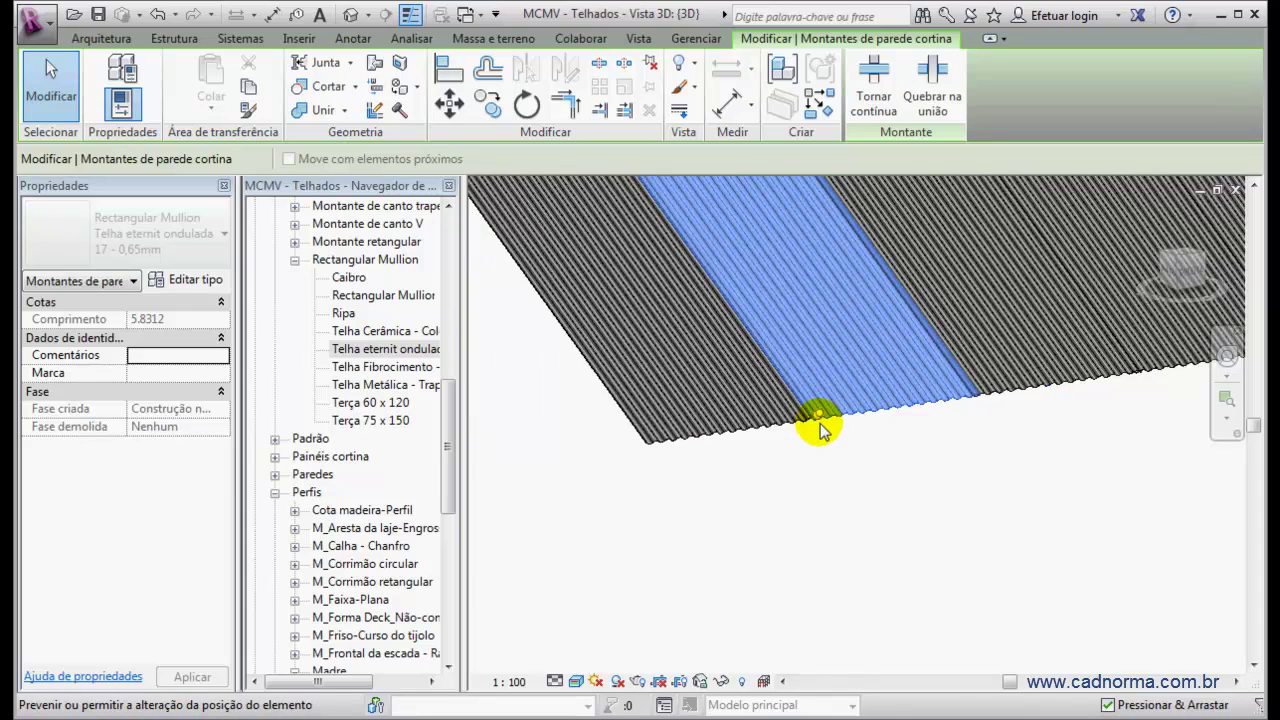
scroll(823, 440, down, 5)
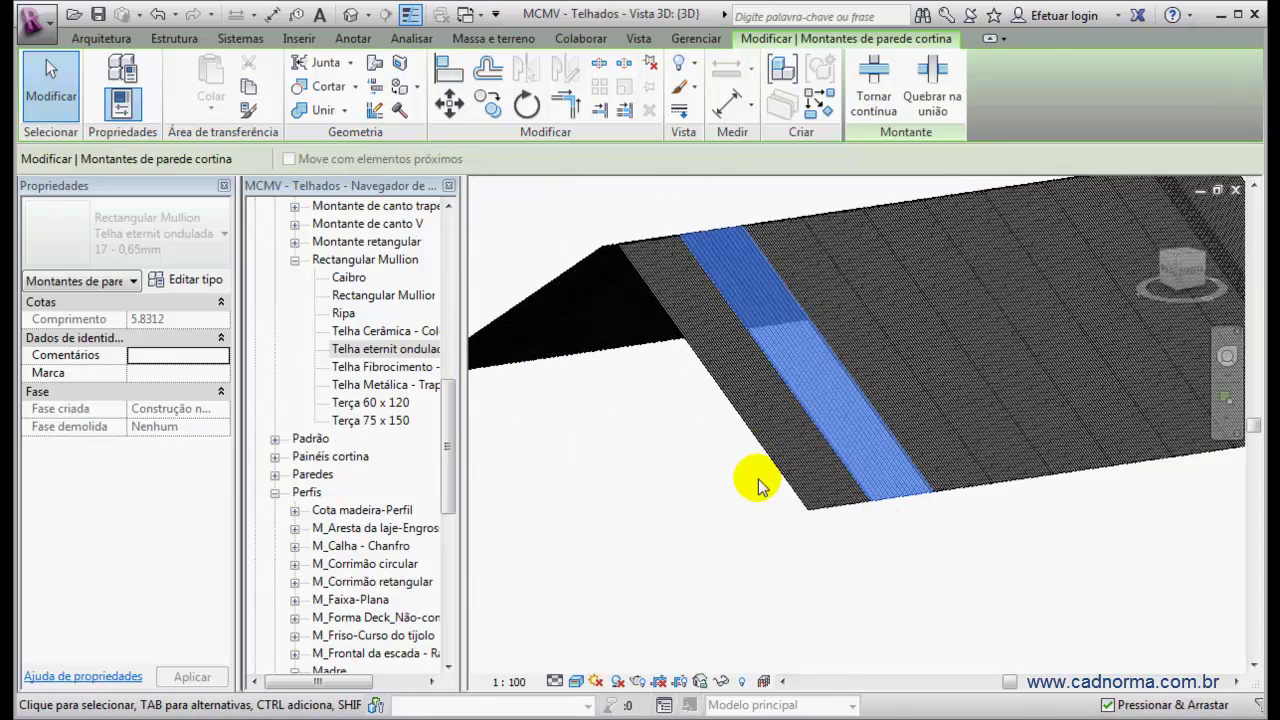
Examine how the corrugated tiles of the two roof slopes meet along the ridge.
shift+middle_drag(762, 488, 728, 450)
click(688, 432)
shift+middle_drag(849, 394, 786, 358)
scroll(668, 262, up, 5)
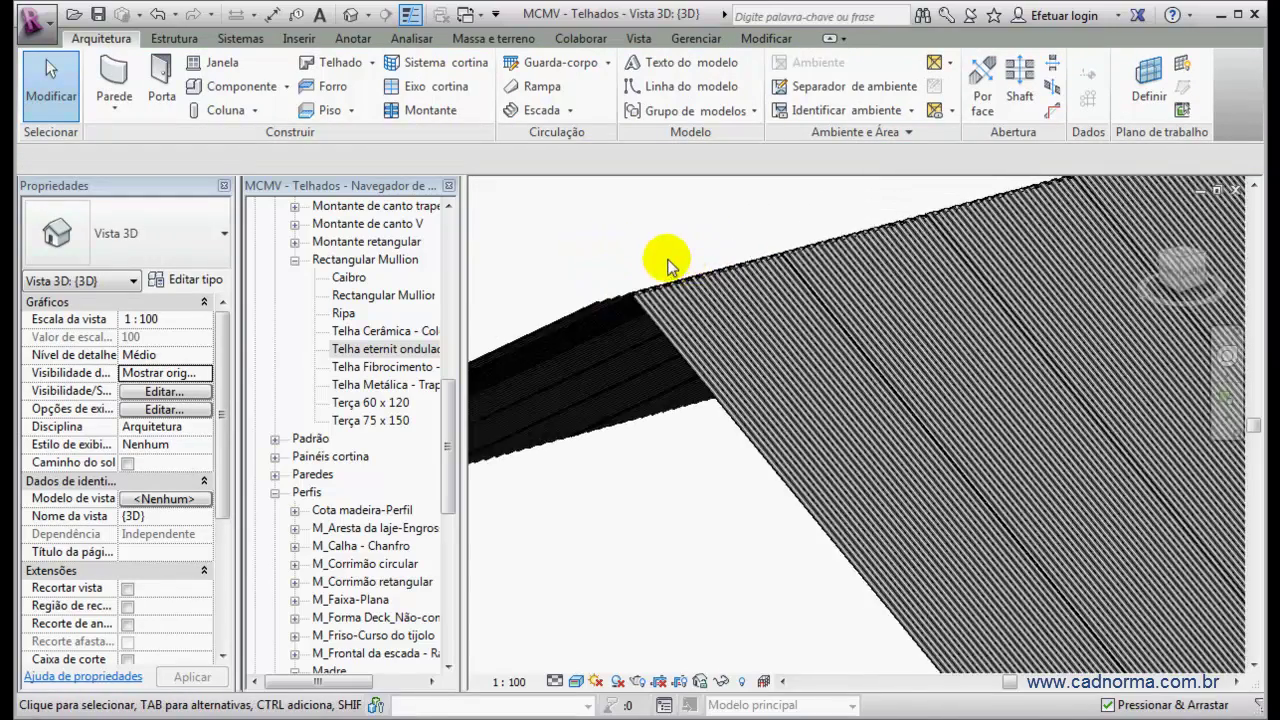
scroll(615, 299, up, 5)
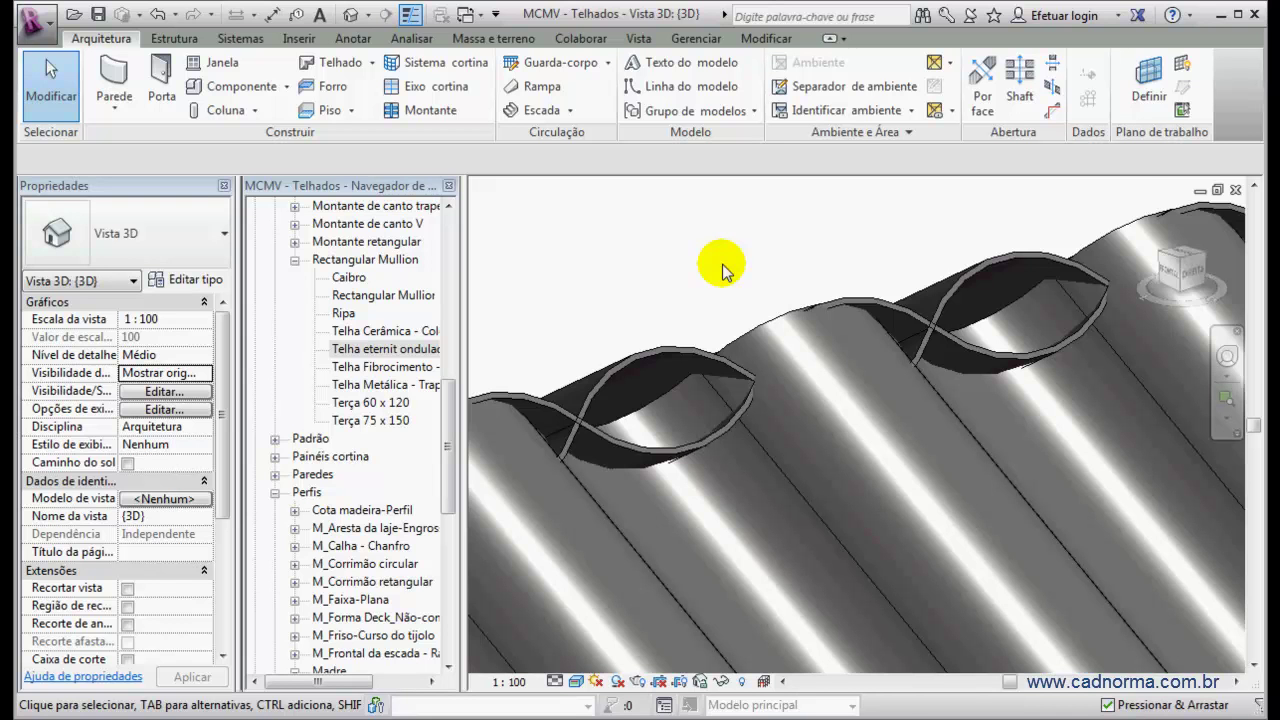
scroll(725, 285, down, 5)
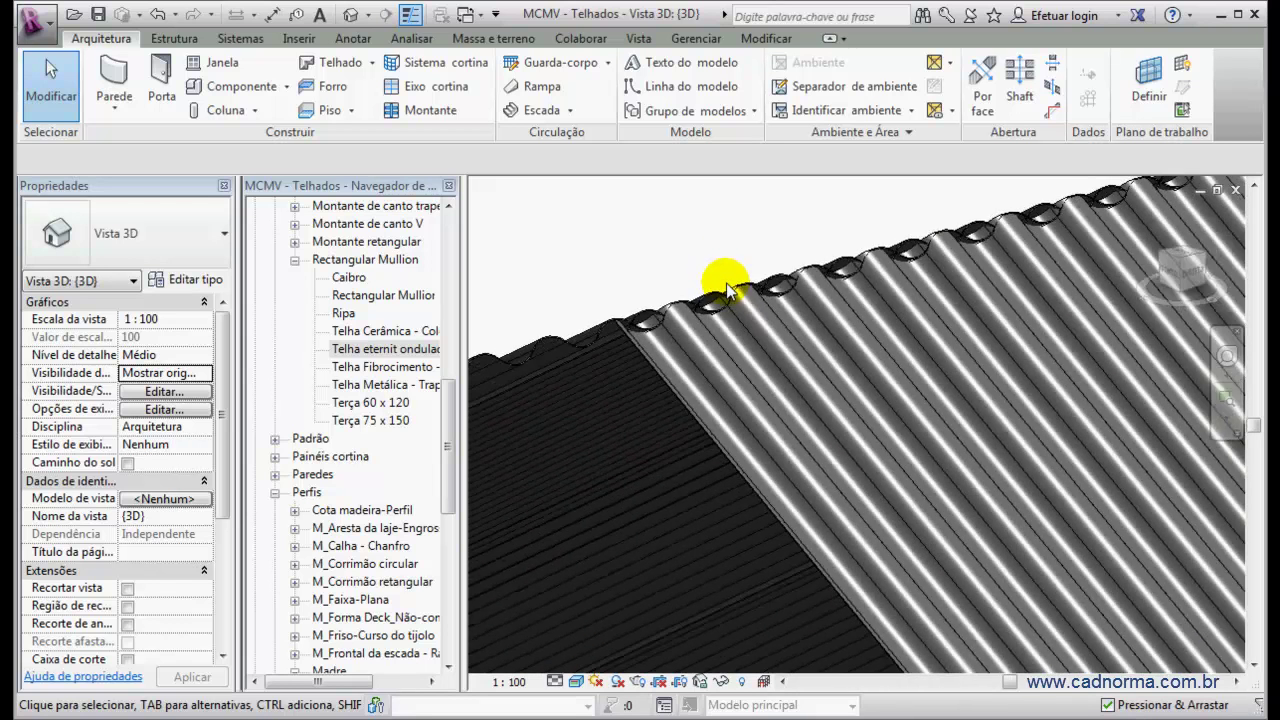
scroll(728, 290, down, 4)
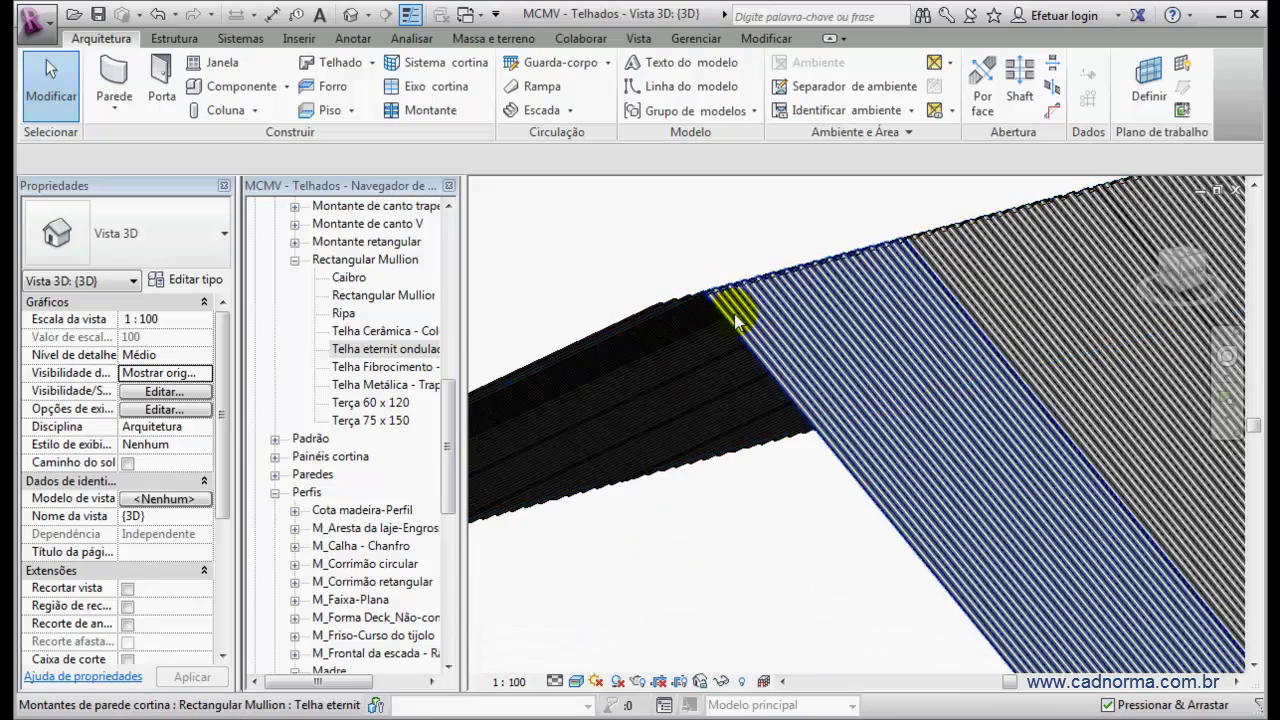
scroll(737, 320, down, 2)
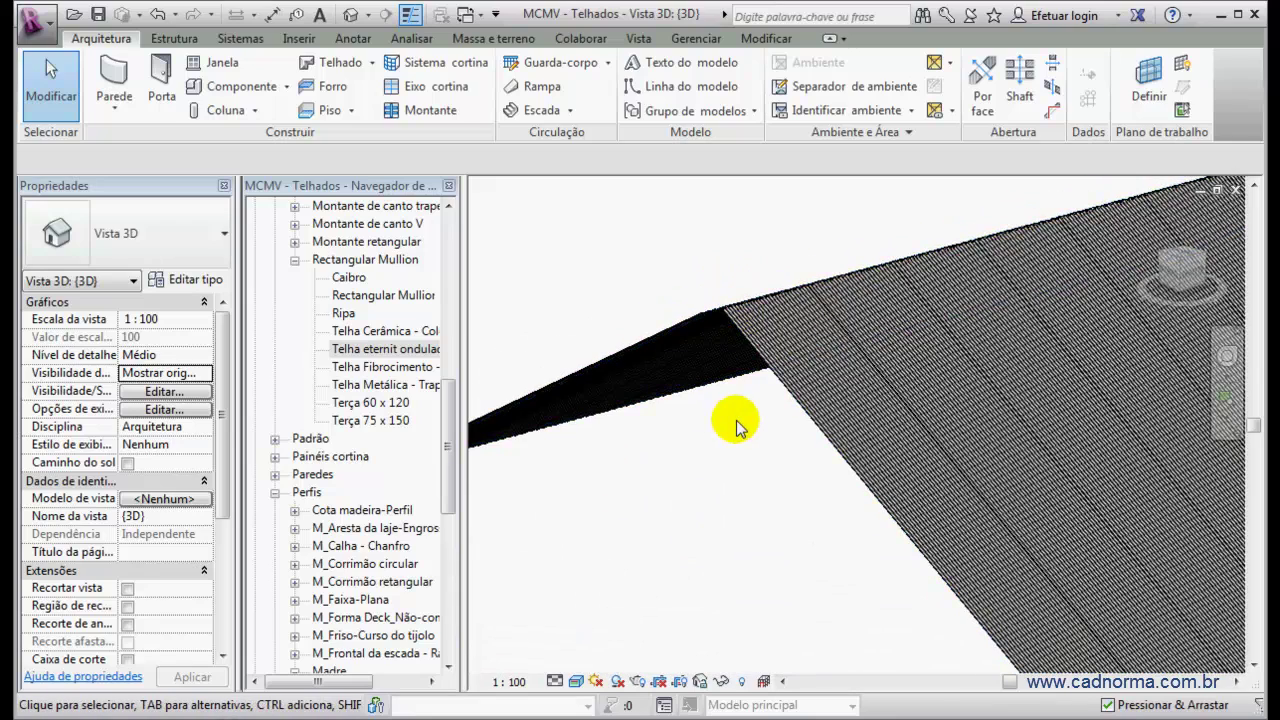
scroll(736, 424, down, 2)
middle_drag(766, 453, 687, 433)
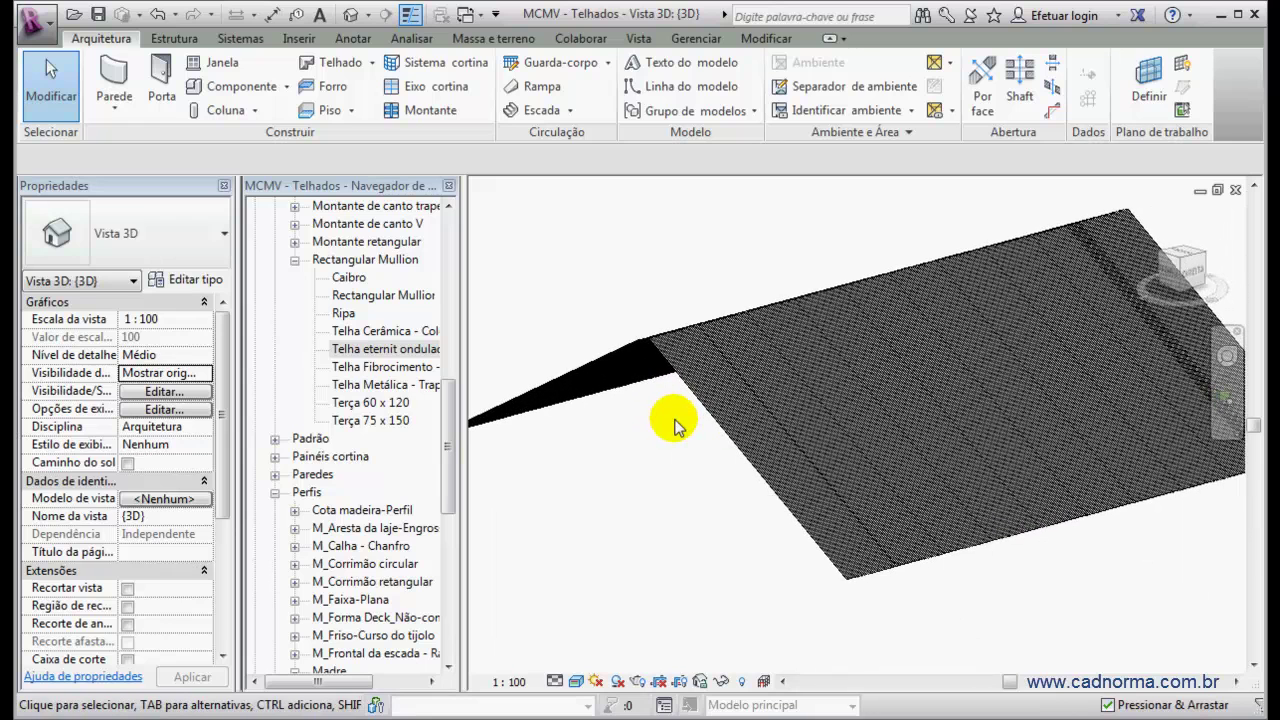
Inspect the finished tiled roof and the joints between tile strips across the front slope.
shift+middle_drag(713, 410, 848, 402)
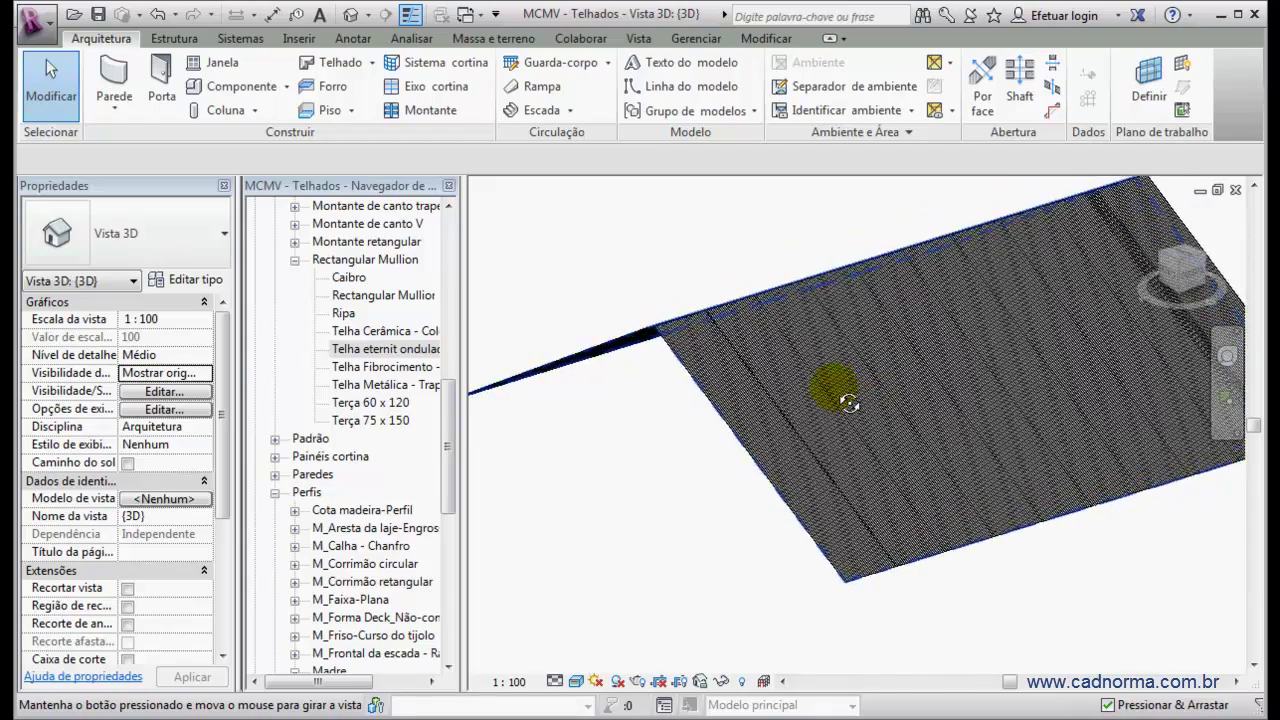
scroll(840, 400, down, 5)
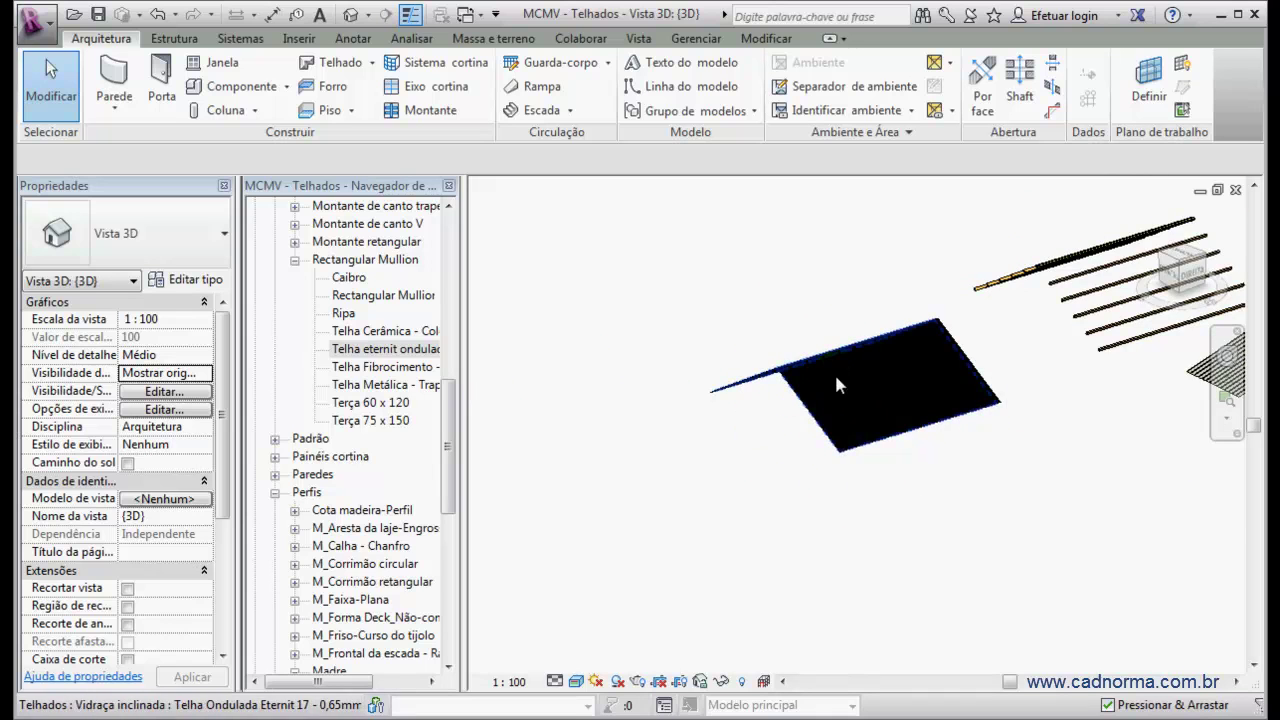
scroll(830, 380, up, 3)
scroll(700, 370, up, 3)
scroll(660, 368, up, 5)
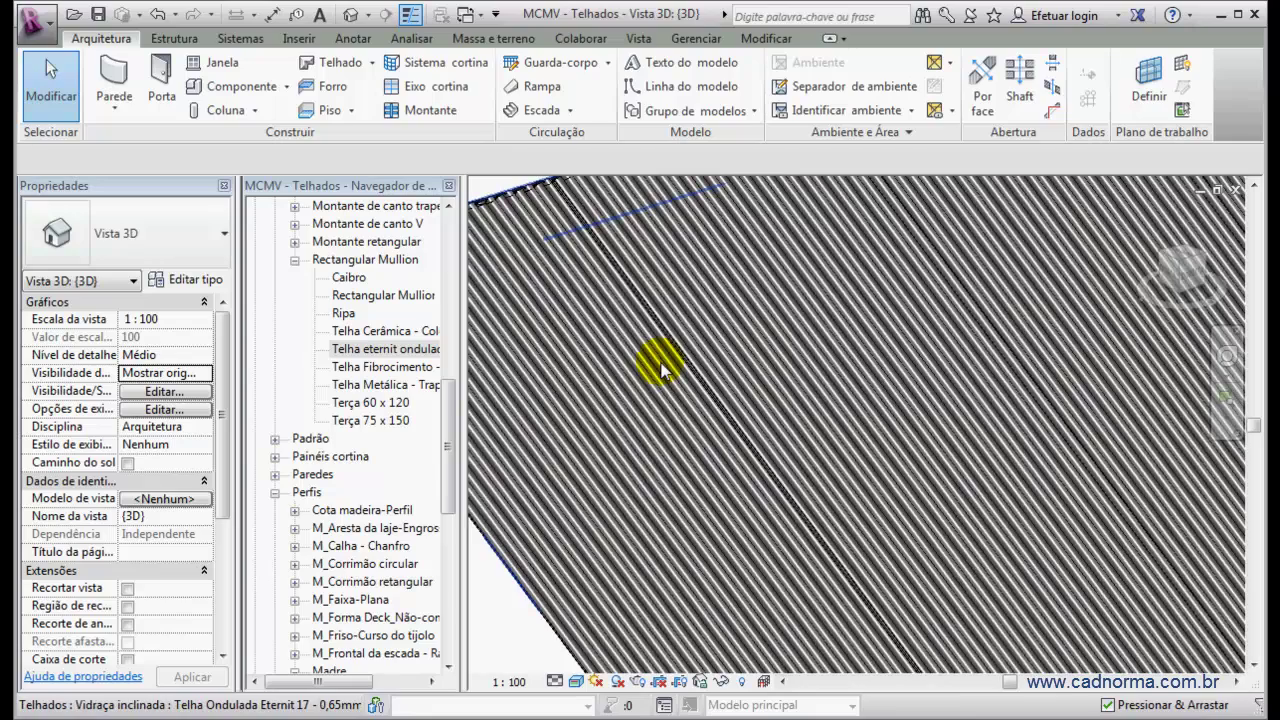
scroll(770, 330, down, 3)
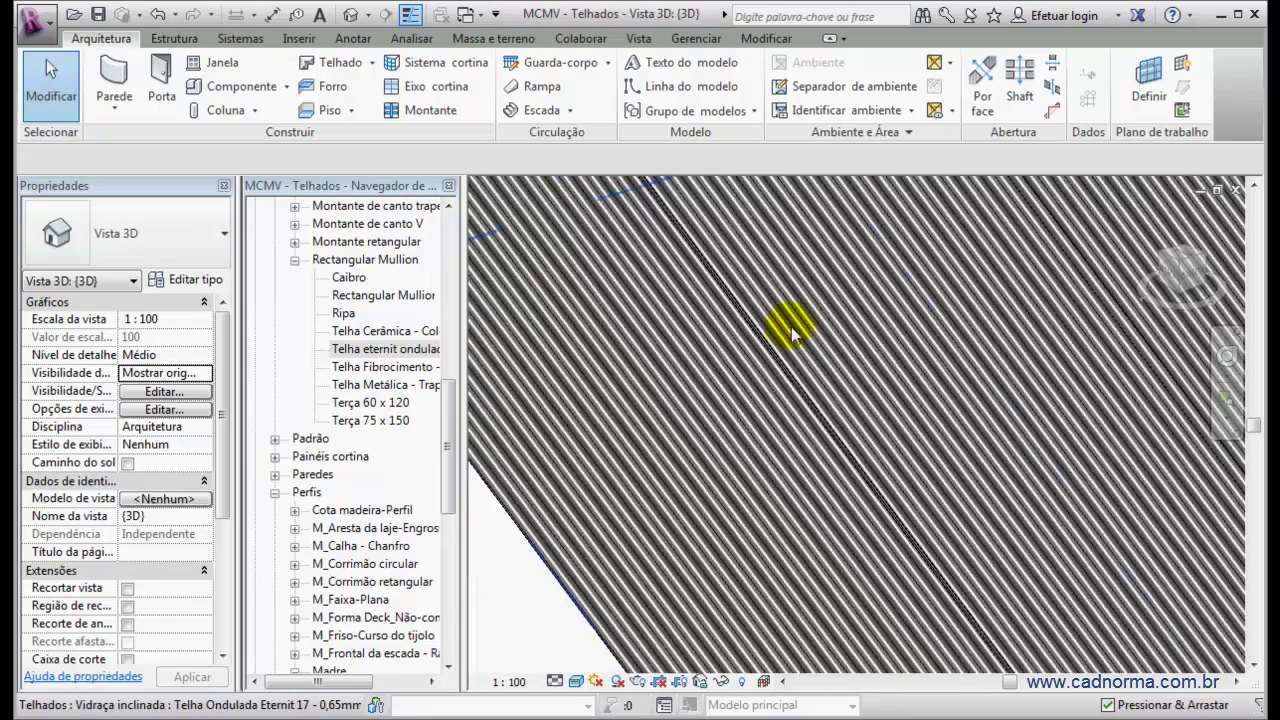
scroll(808, 340, down, 5)
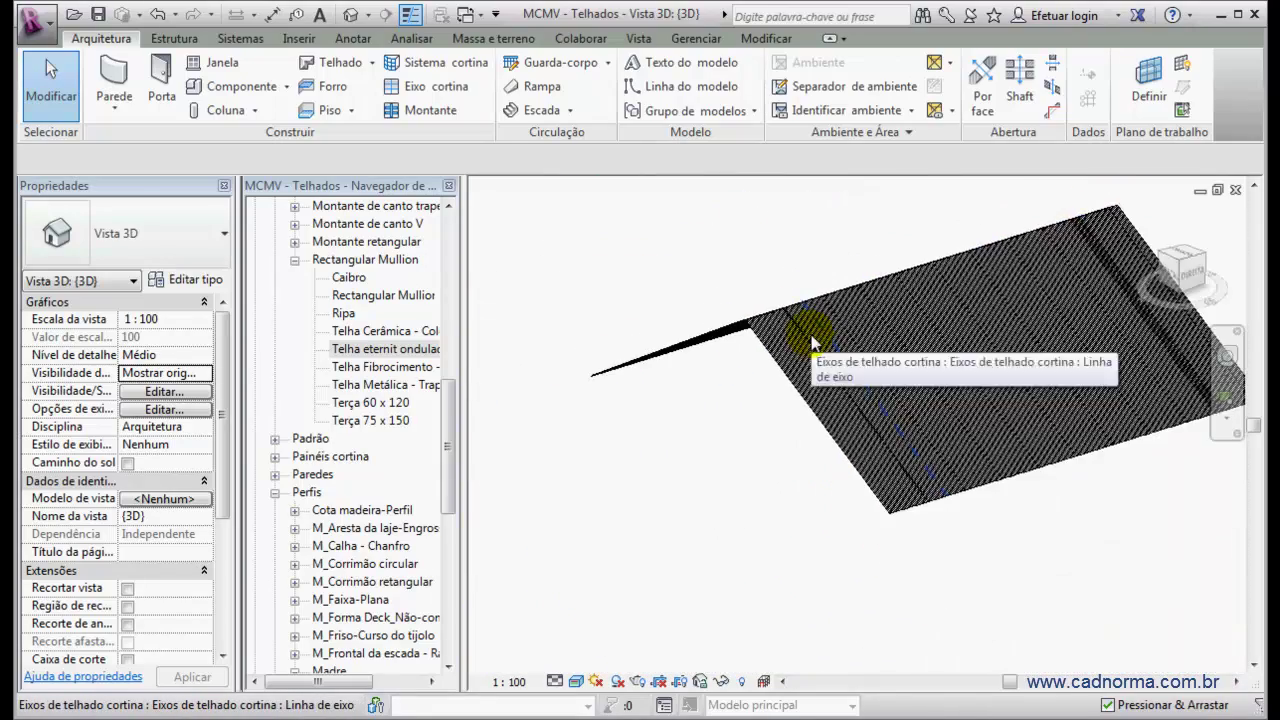
Change the corrugated tile roof's type to the basic roof Genérico - 125mm.
scroll(815, 347, down, 3)
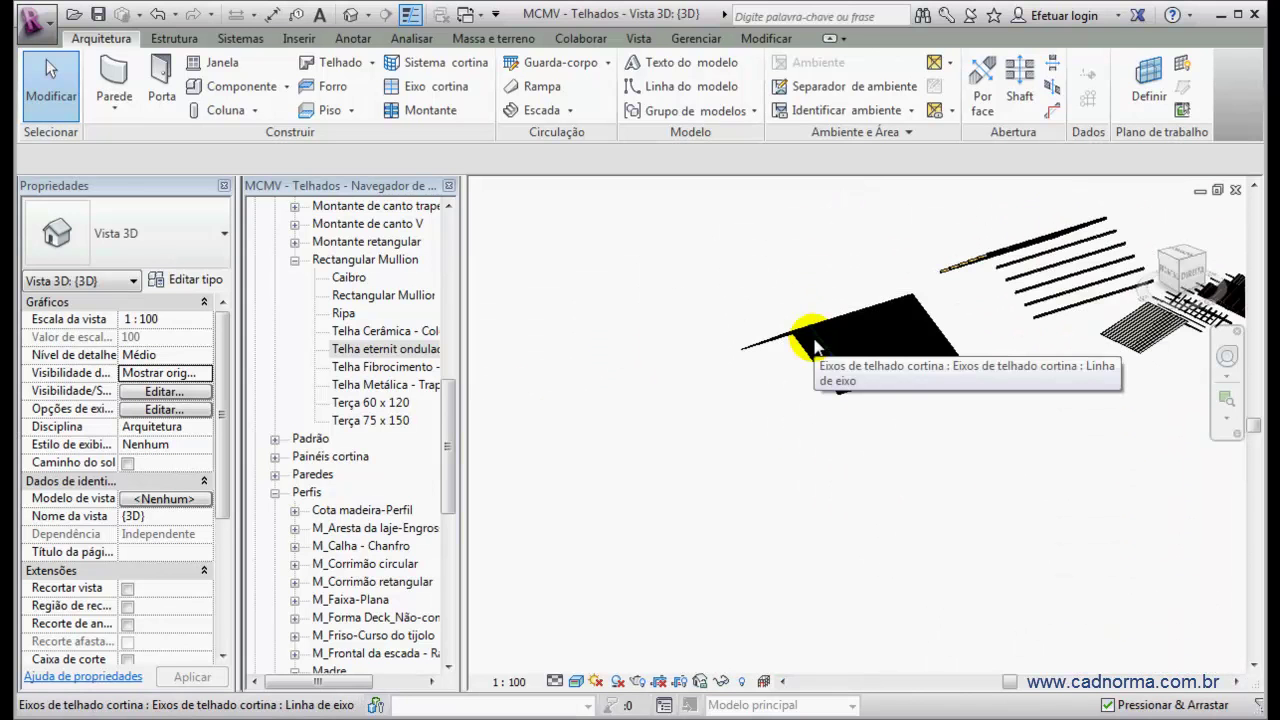
shift+middle_drag(815, 347, 986, 306)
scroll(1000, 312, up, 2)
scroll(997, 312, down, 2)
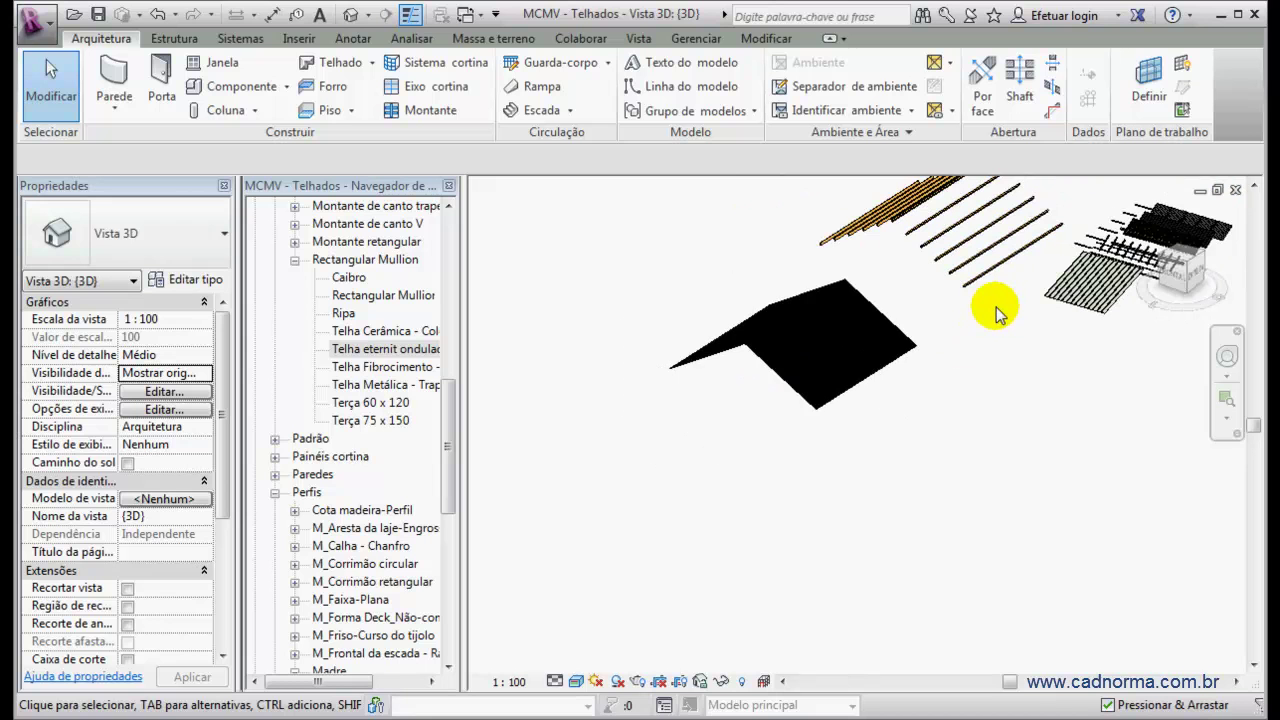
middle_drag(980, 318, 871, 434)
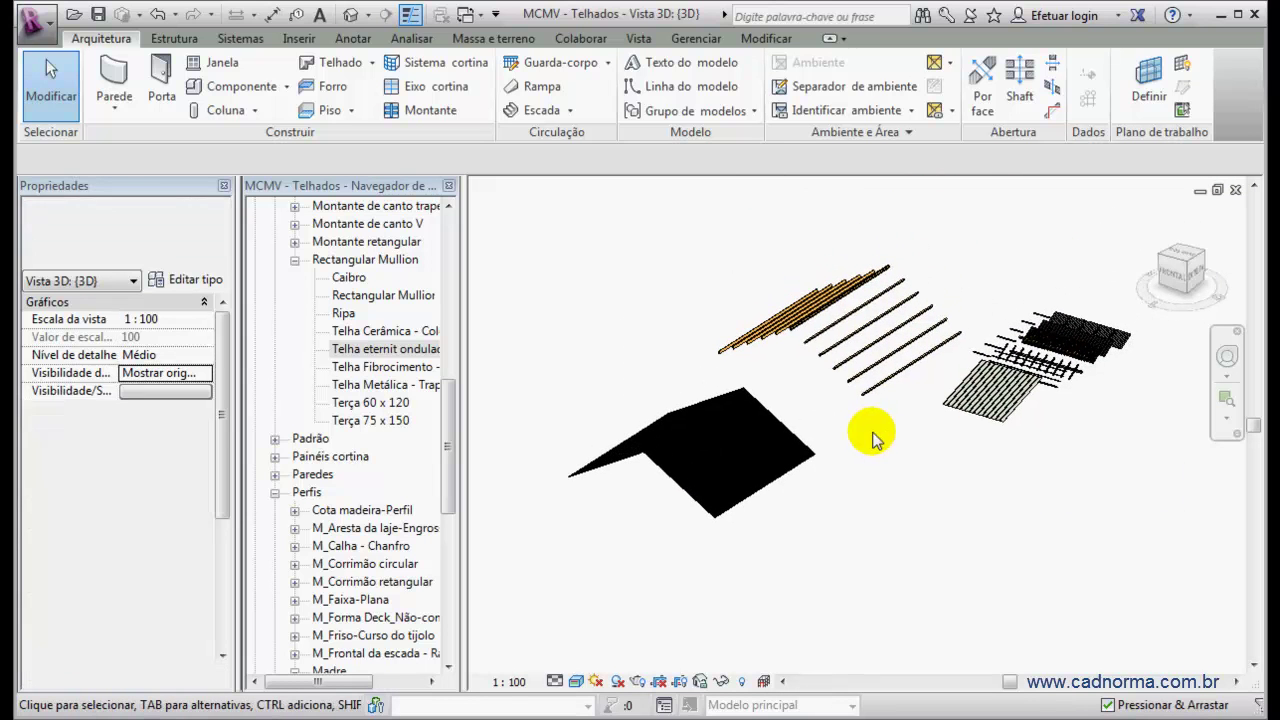
scroll(825, 425, up, 3)
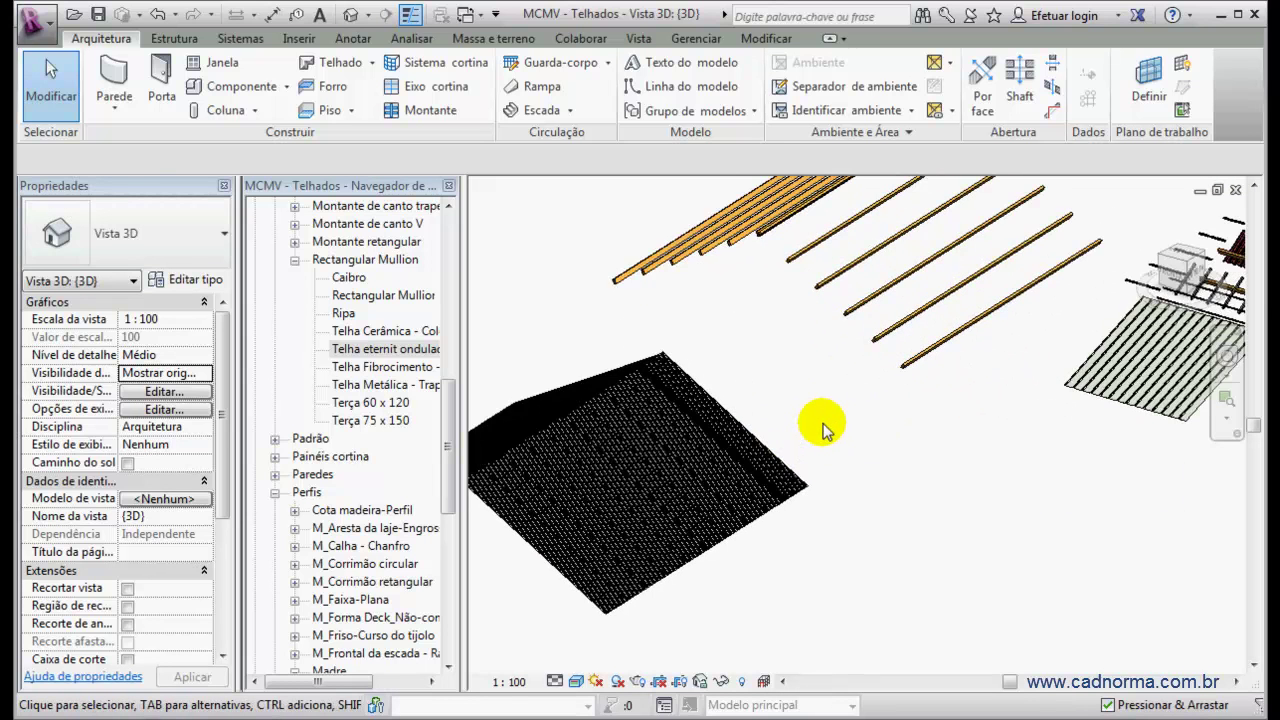
click(768, 455)
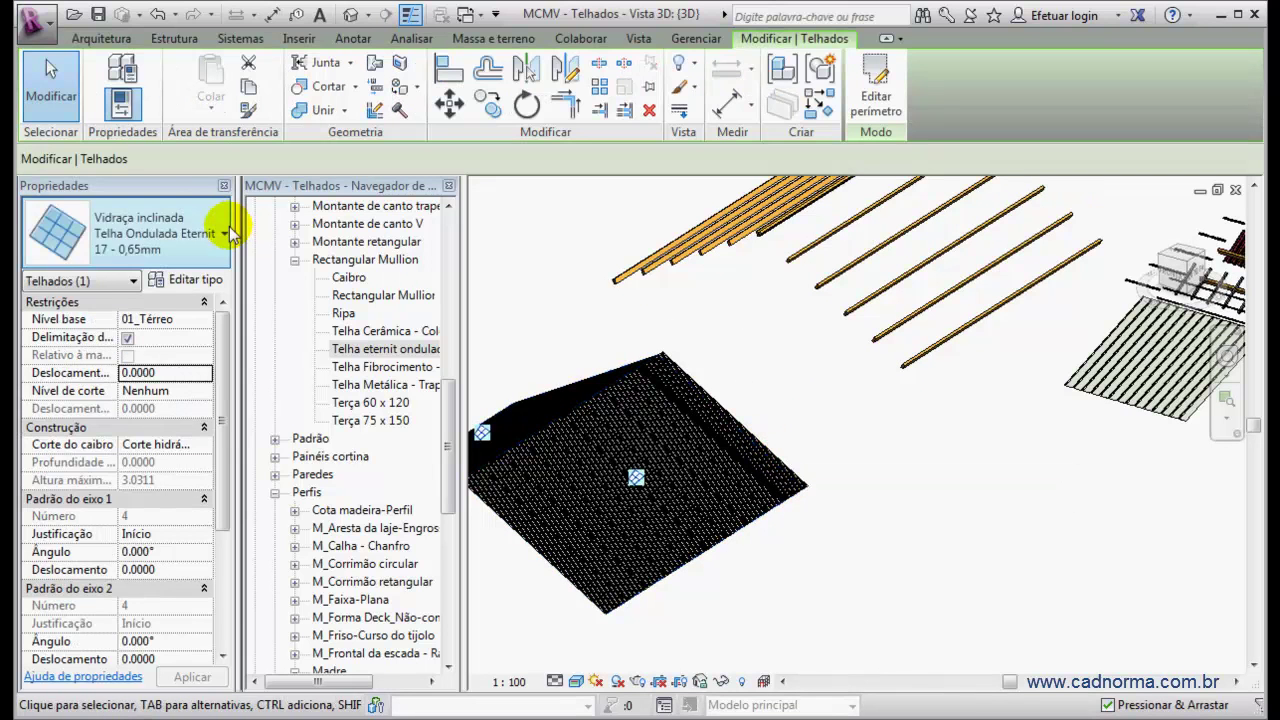
click(219, 233)
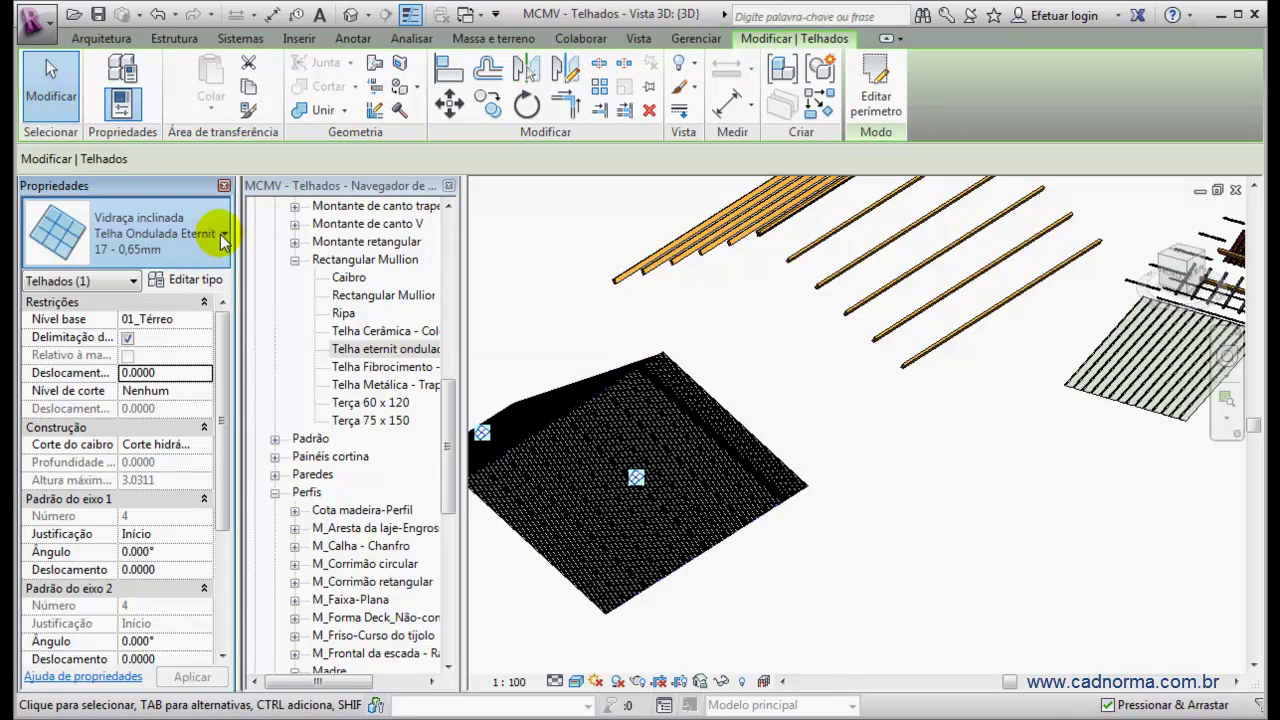
drag(370, 486, 368, 335)
click(103, 351)
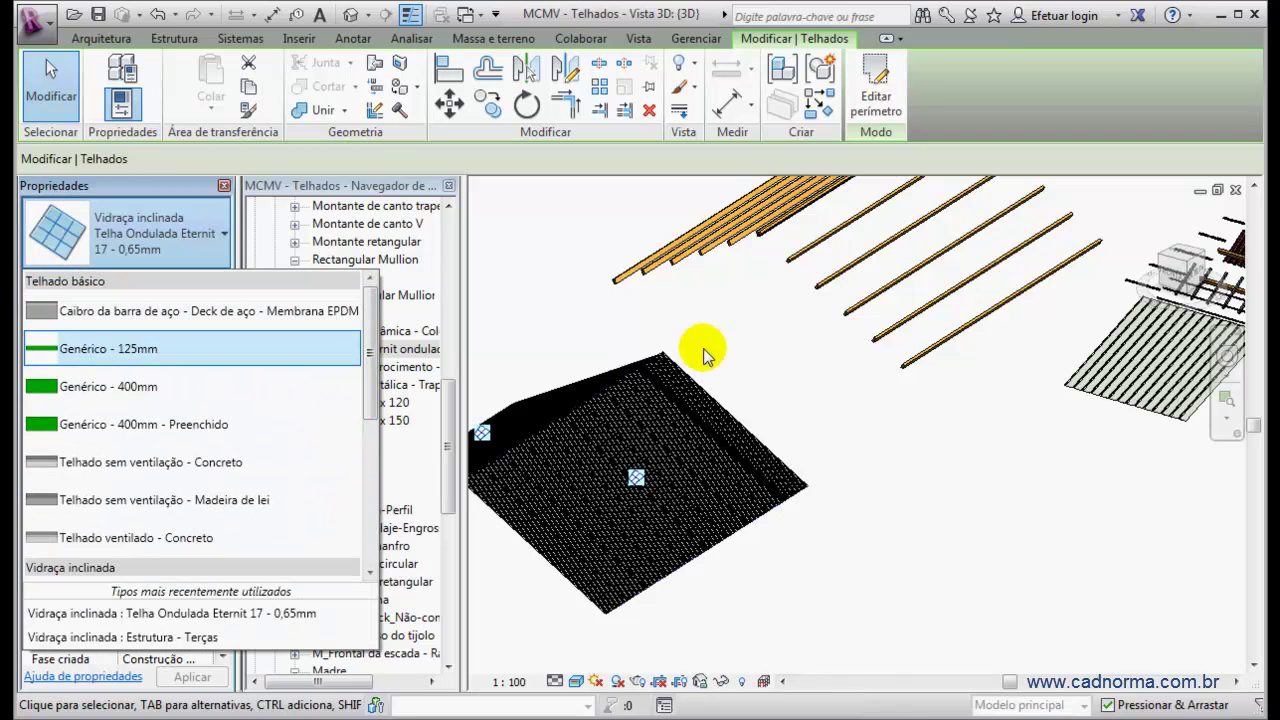
click(744, 357)
shift+middle_drag(805, 373, 766, 420)
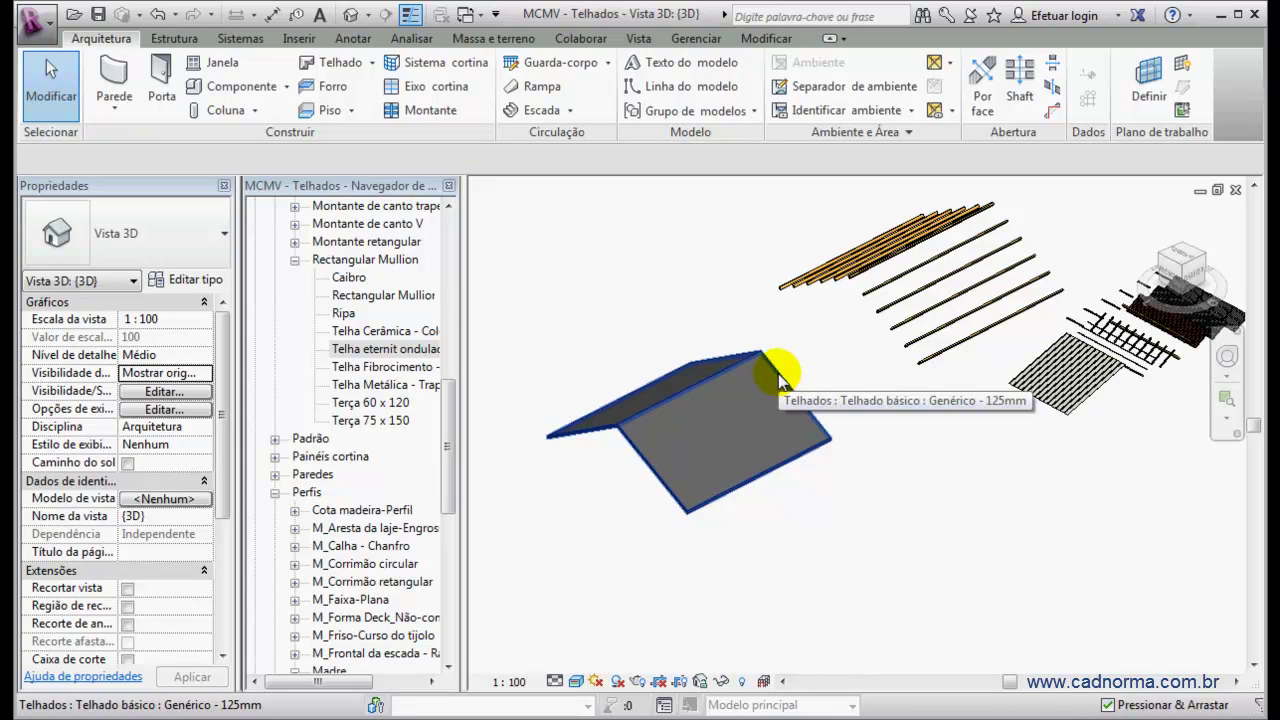
Set the gable roof's type back to the sloped glazing Telha Ondulada Eternit 17 - 0,65mm.
click(779, 380)
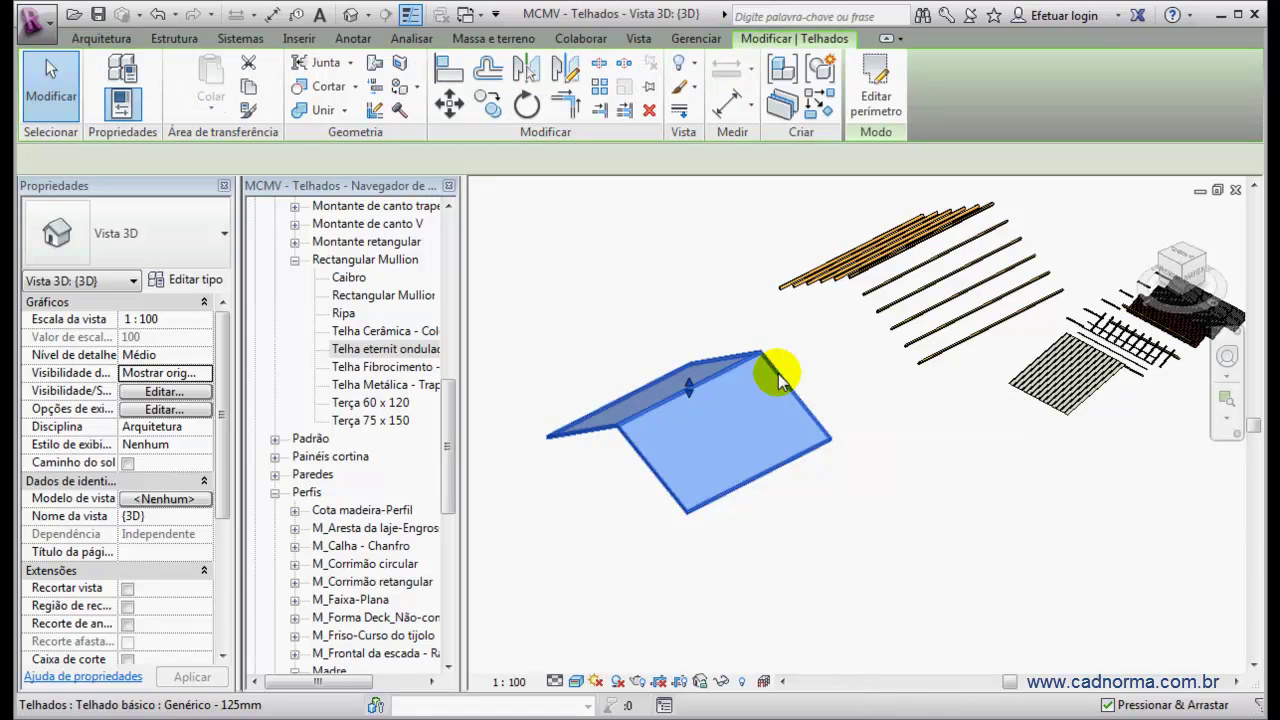
click(224, 238)
scroll(223, 363, down, 5)
scroll(230, 381, down, 1)
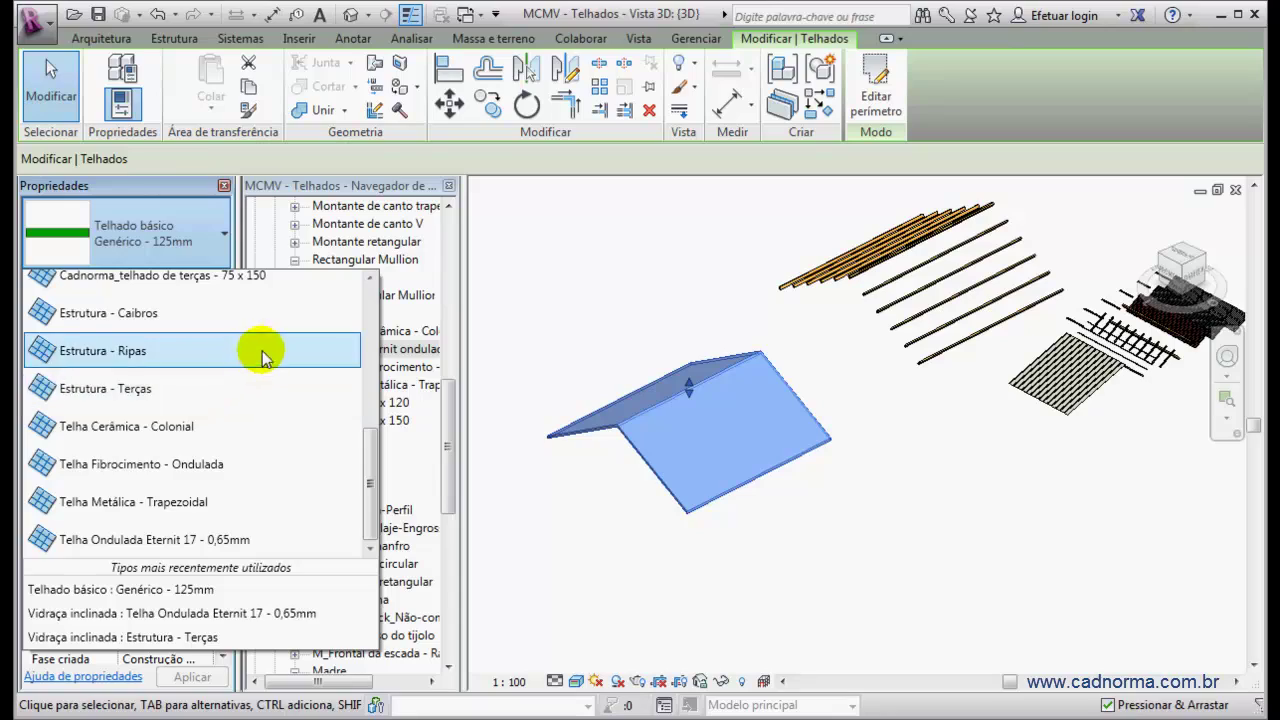
click(158, 539)
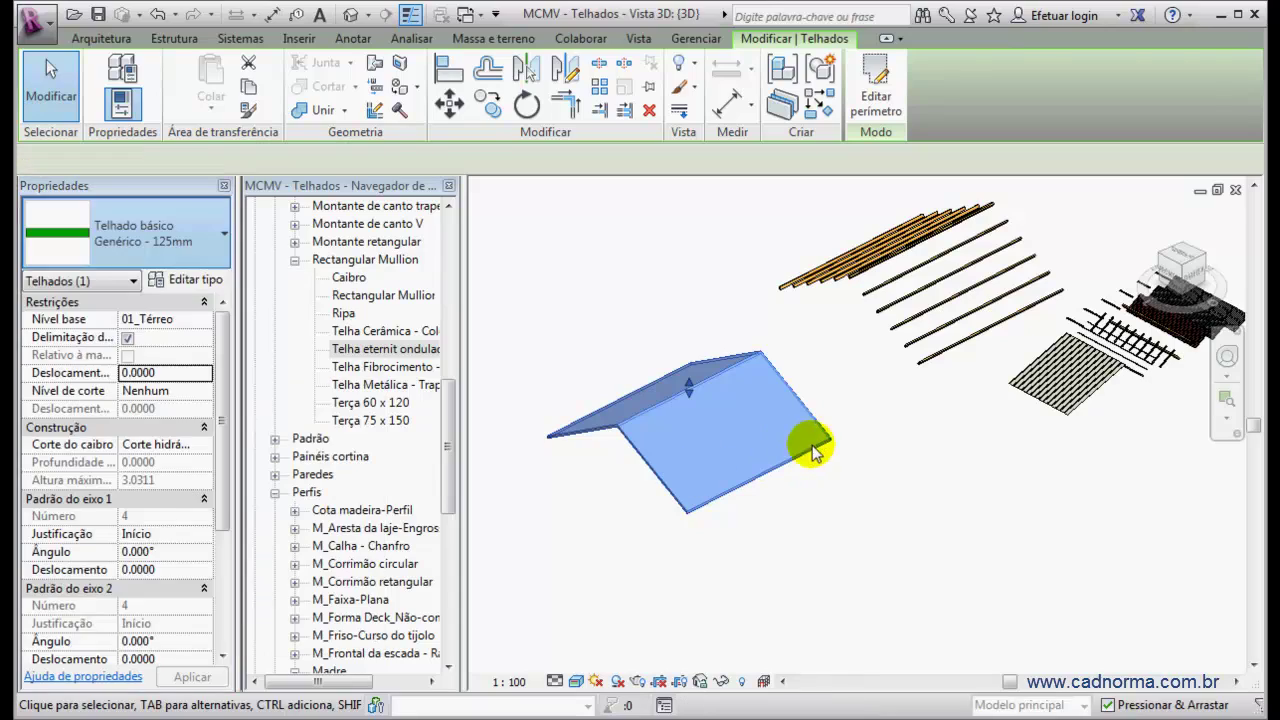
click(838, 446)
Examine how the corrugated tiles of both slopes meet along the ridge of the regenerated roof.
scroll(711, 395, up, 4)
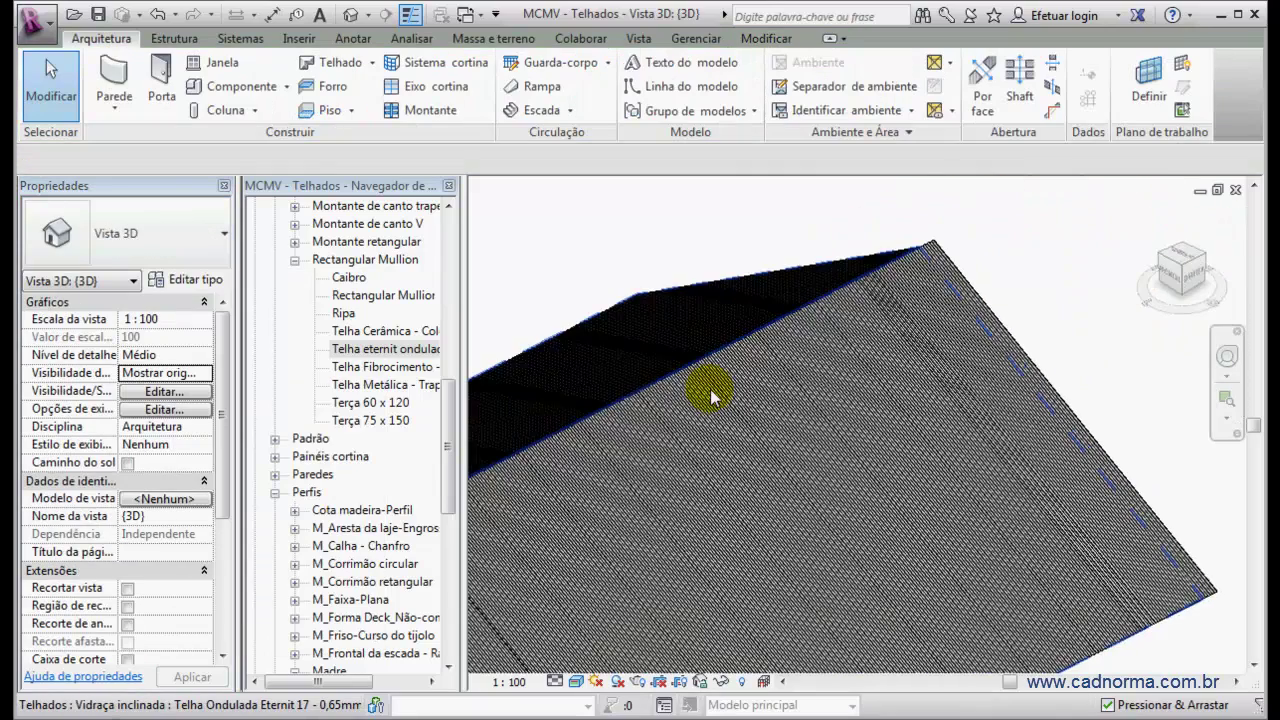
scroll(712, 388, up, 5)
scroll(710, 295, up, 5)
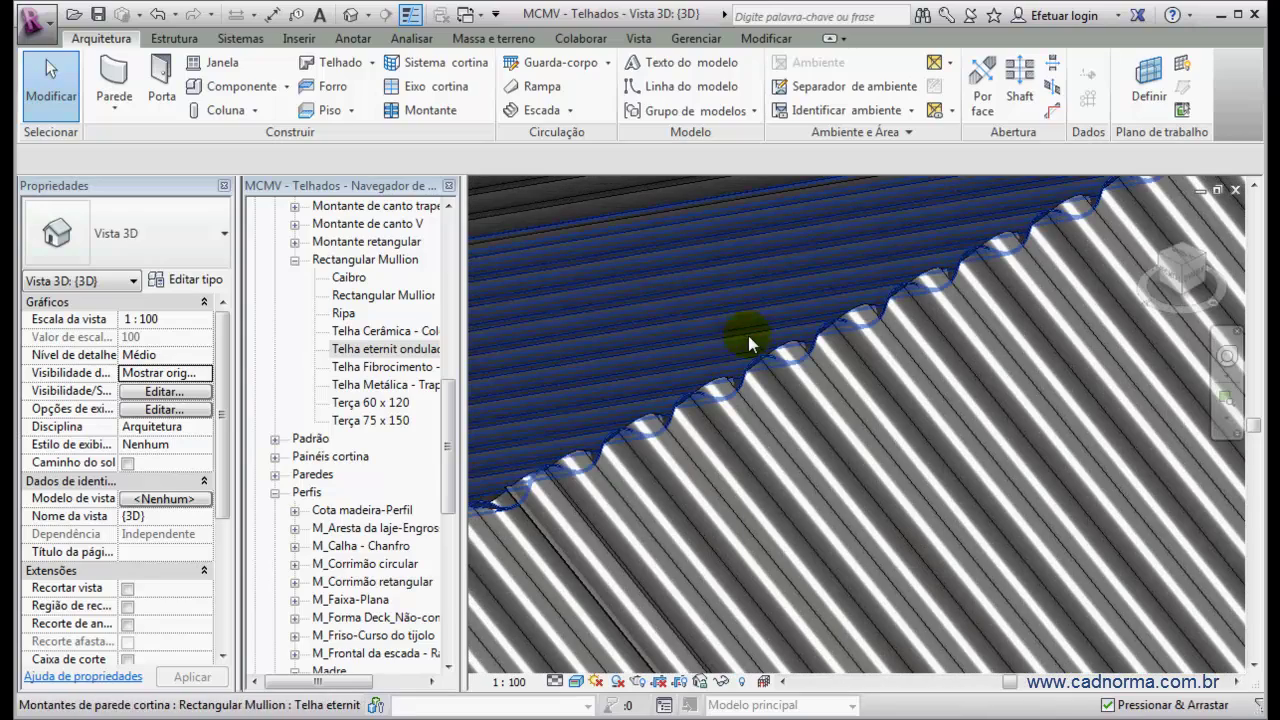
scroll(850, 318, down, 4)
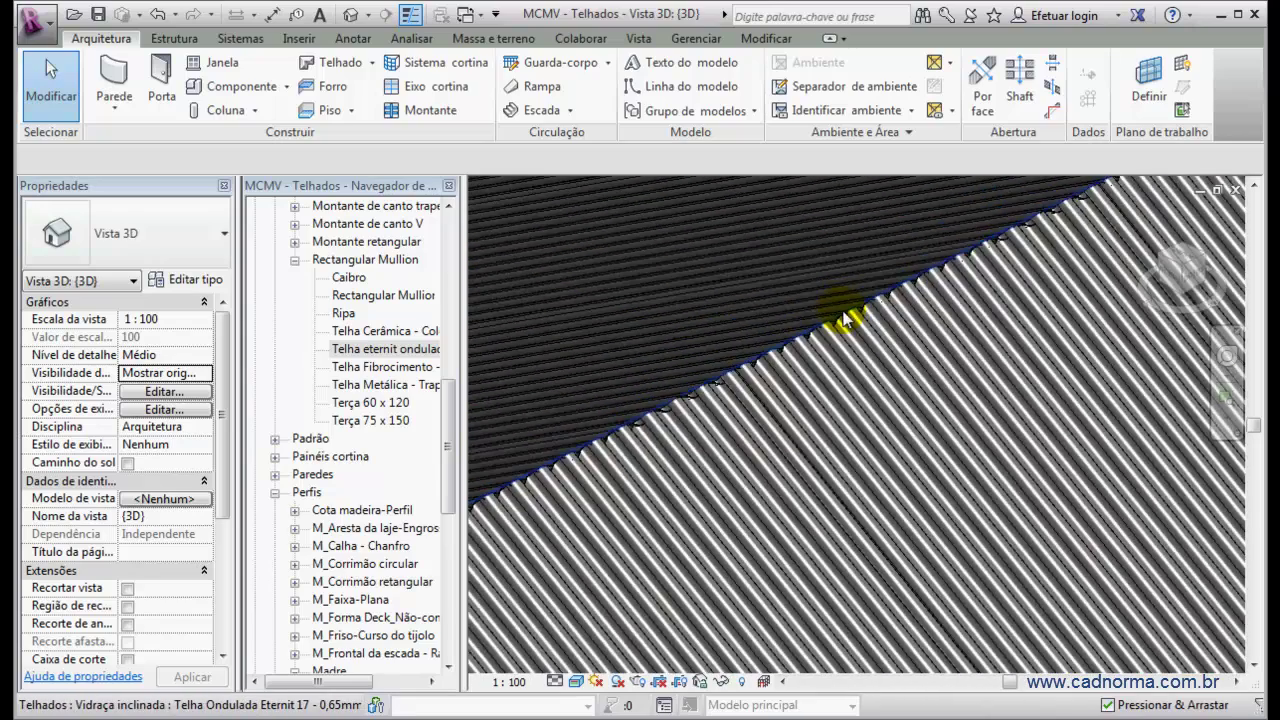
scroll(845, 318, down, 6)
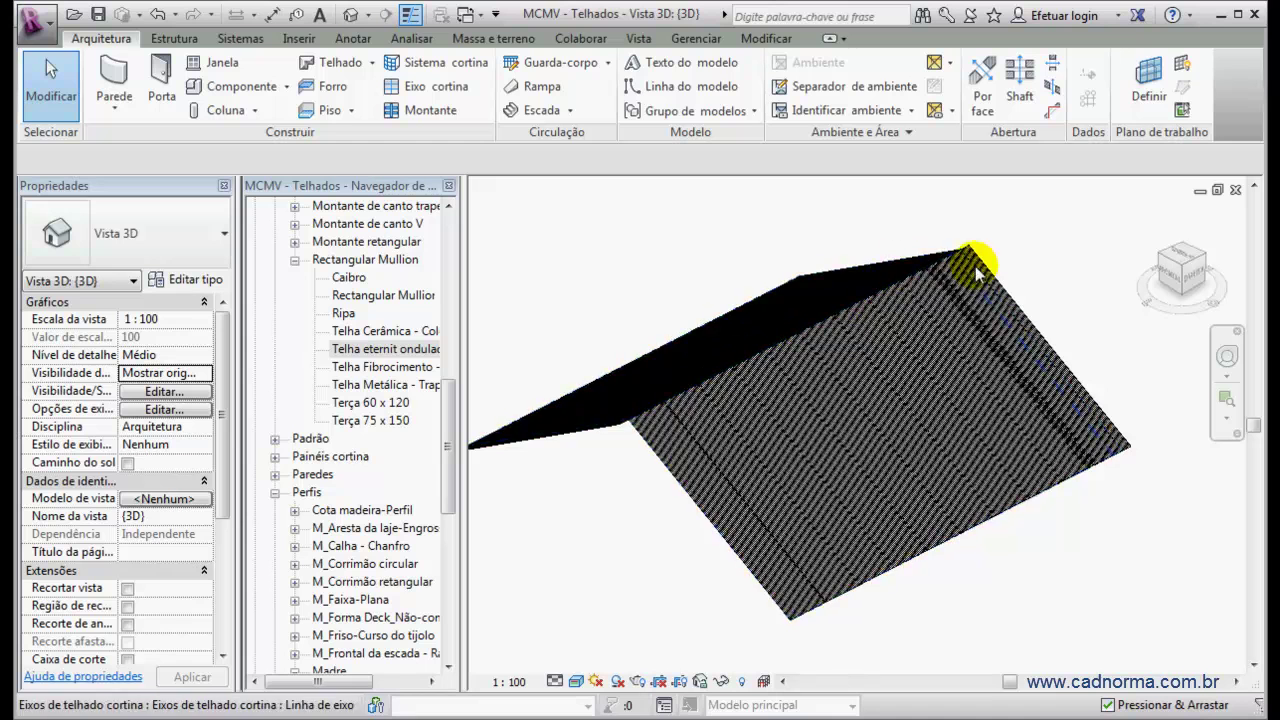
scroll(950, 265, down, 2)
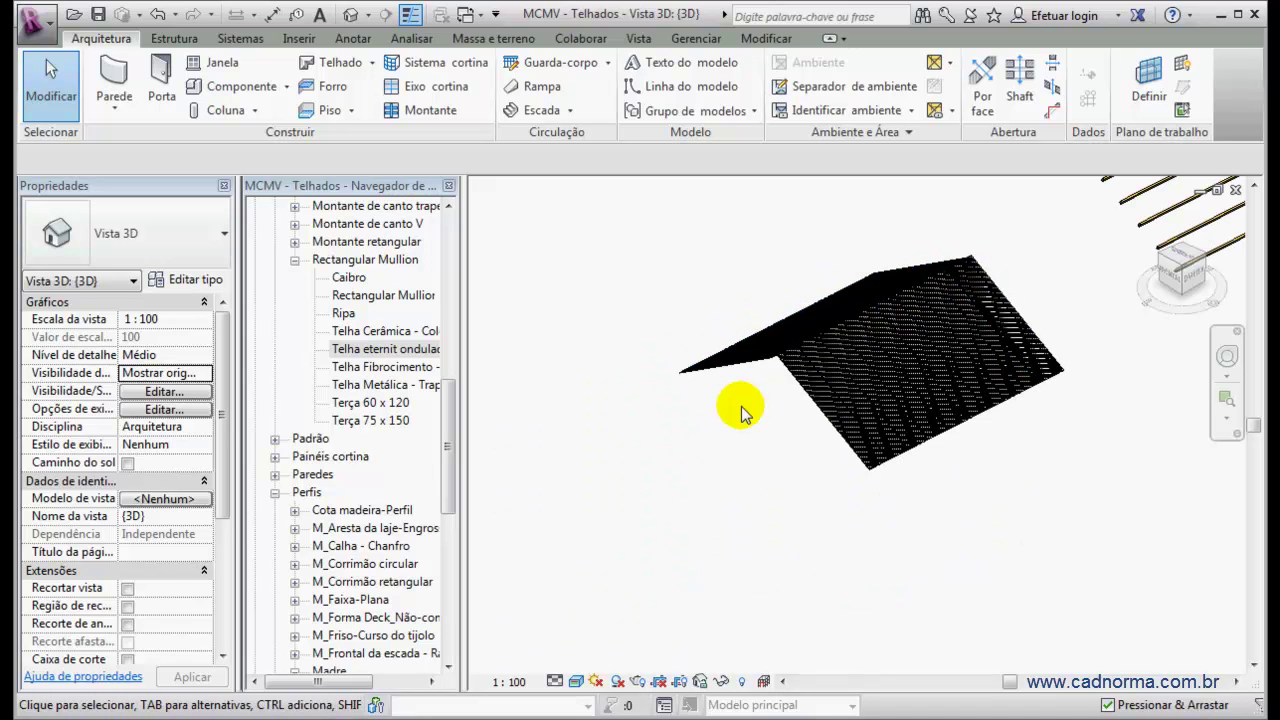
Examine the tile ends at the gable corner of the ridge, selecting the roof to compare its outline with the tiles.
middle_drag(757, 403, 690, 435)
scroll(703, 412, up, 6)
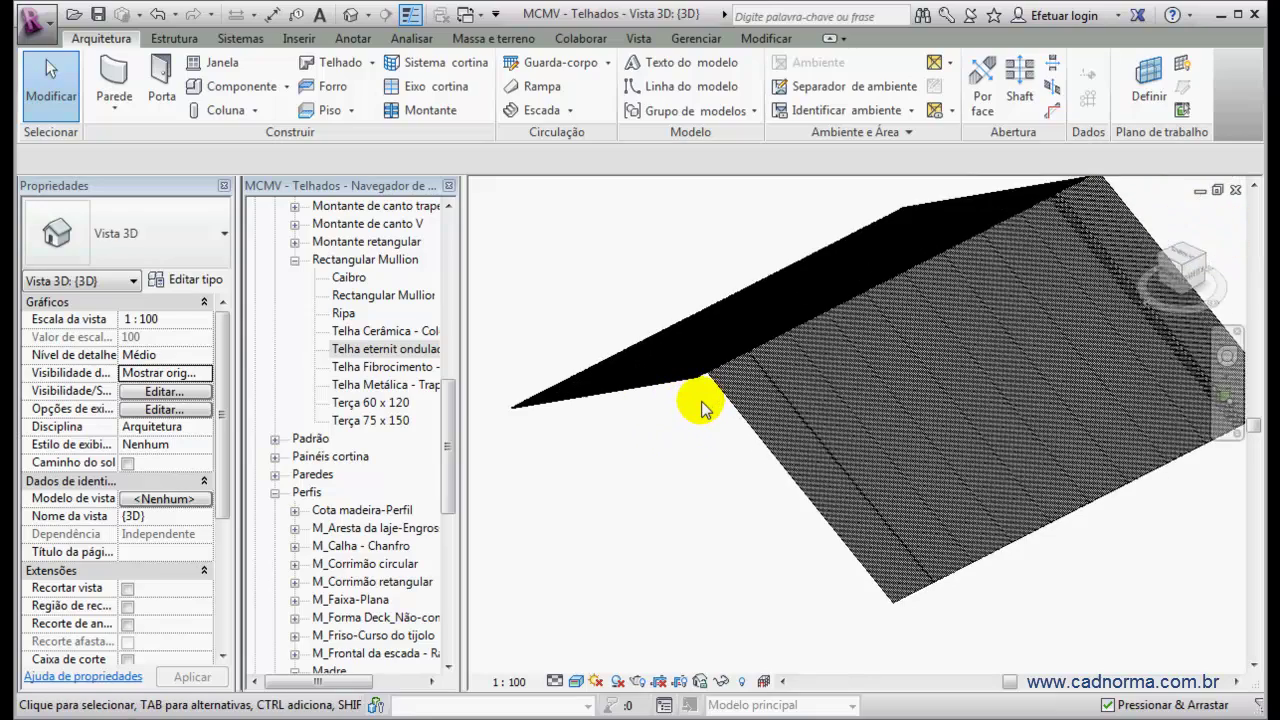
scroll(723, 336, up, 5)
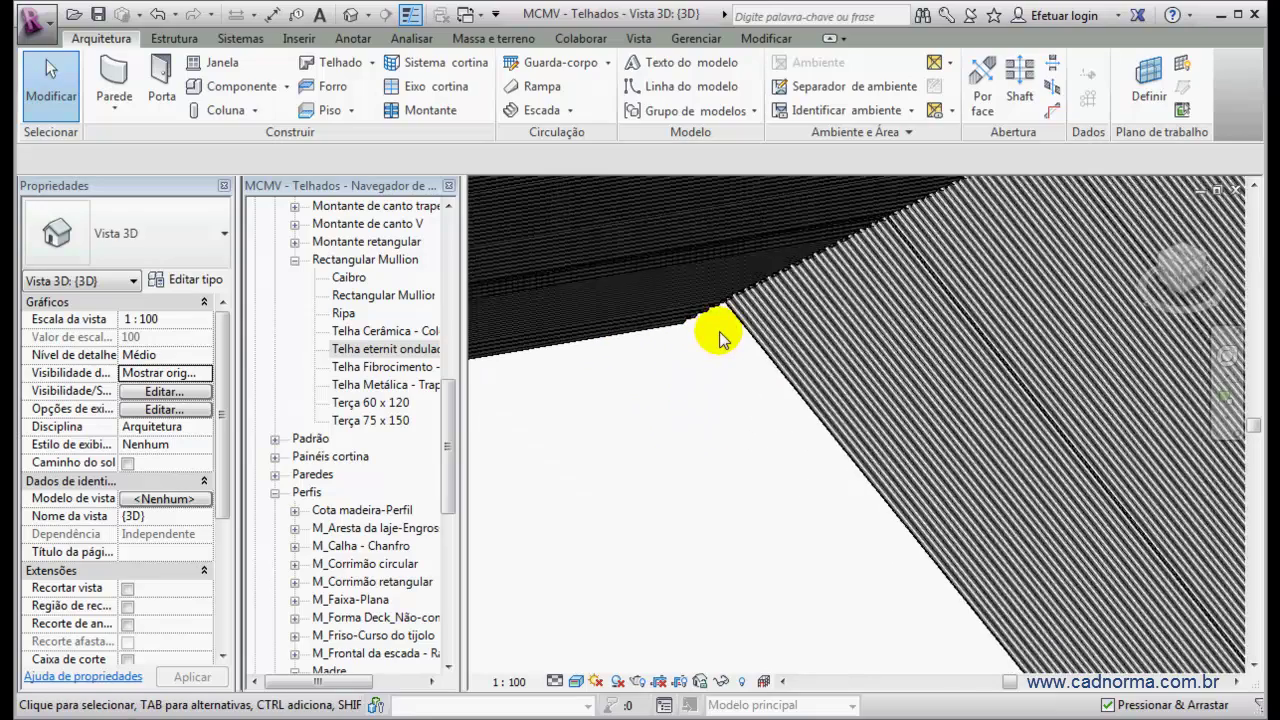
middle_drag(723, 337, 709, 423)
scroll(714, 360, up, 3)
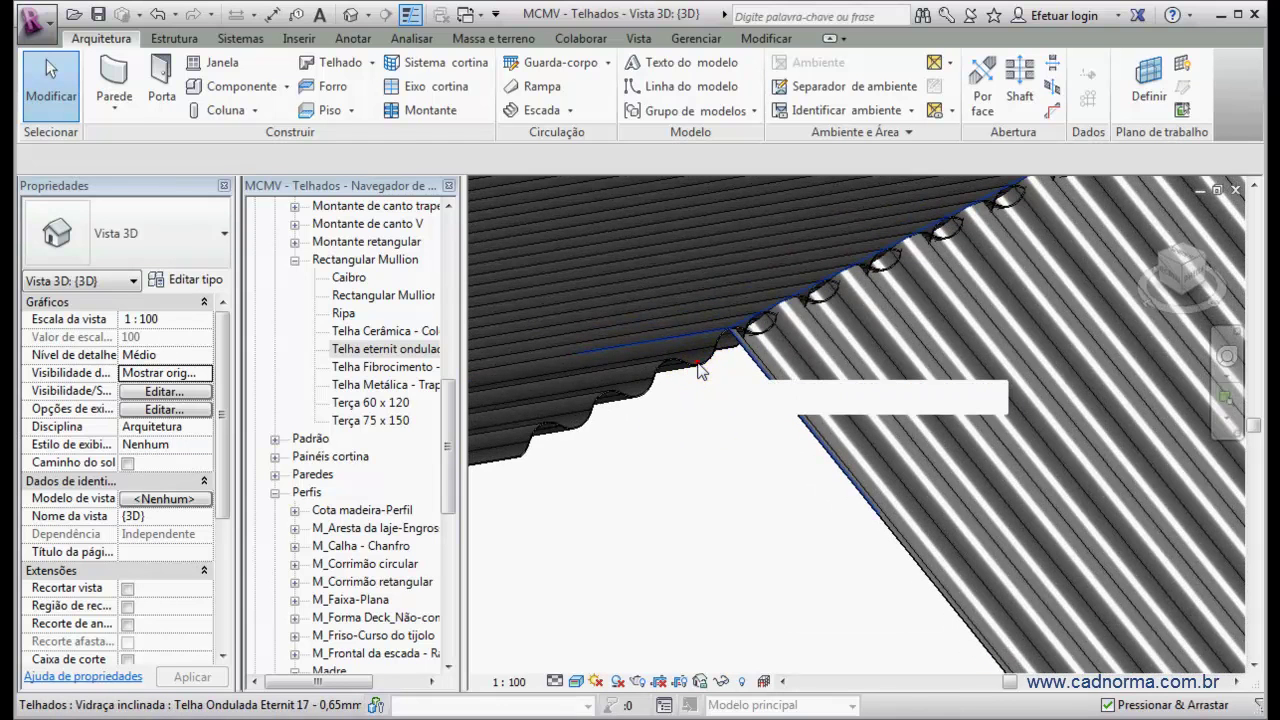
click(701, 368)
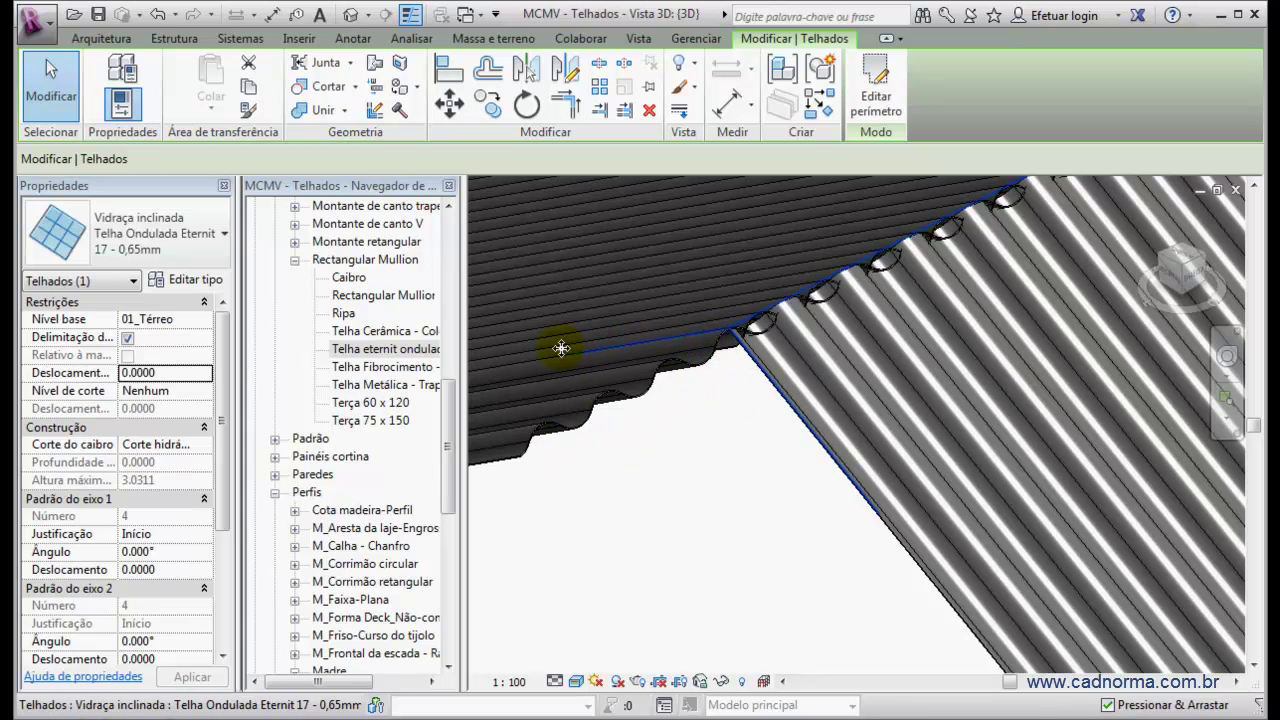
shift+middle_drag(575, 420, 1097, 345)
scroll(1074, 330, up, 4)
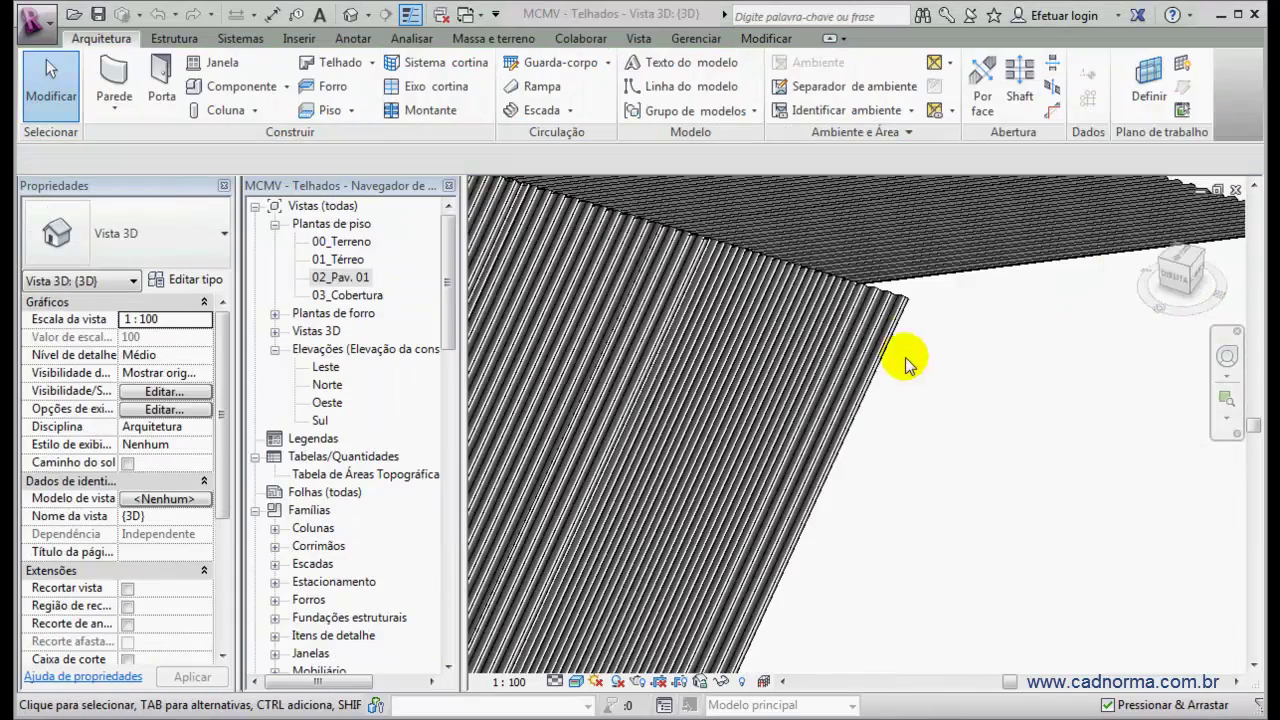
Select the roof and compare how far the tiles extend past its outline at both gable ends.
click(928, 348)
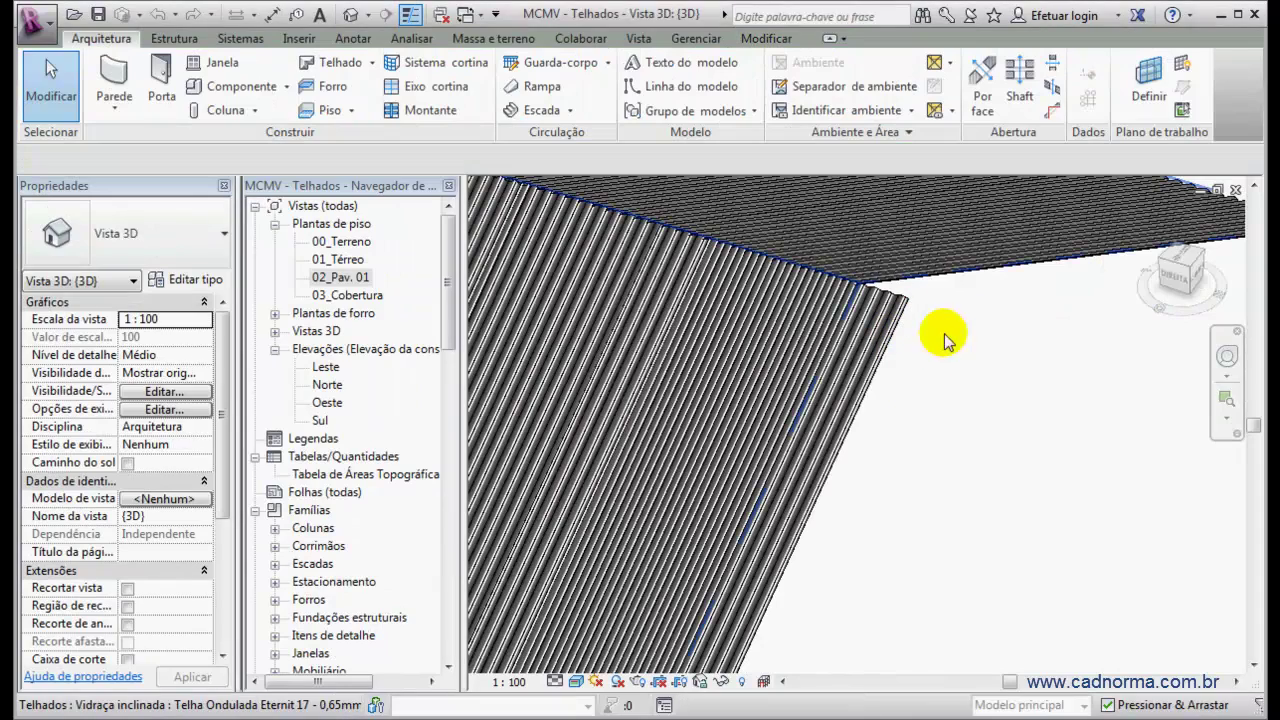
click(956, 374)
scroll(894, 337, up, 3)
scroll(890, 335, up, 2)
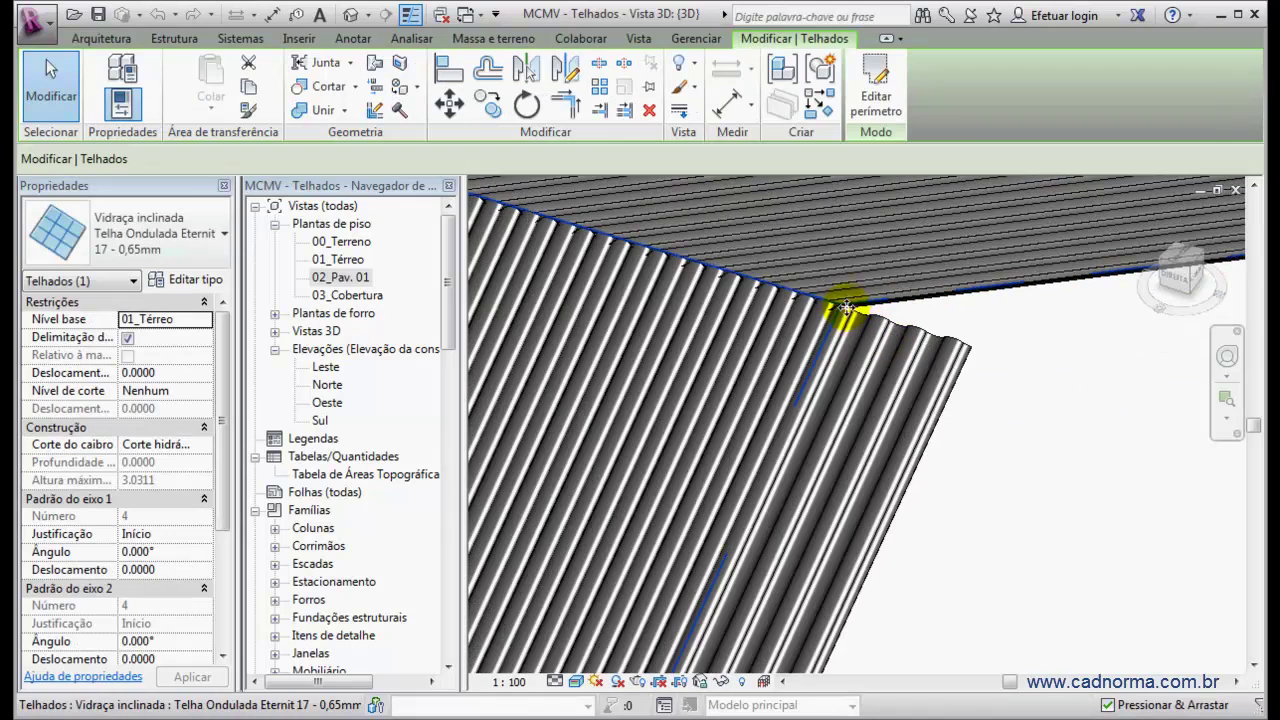
scroll(1017, 362, down, 4)
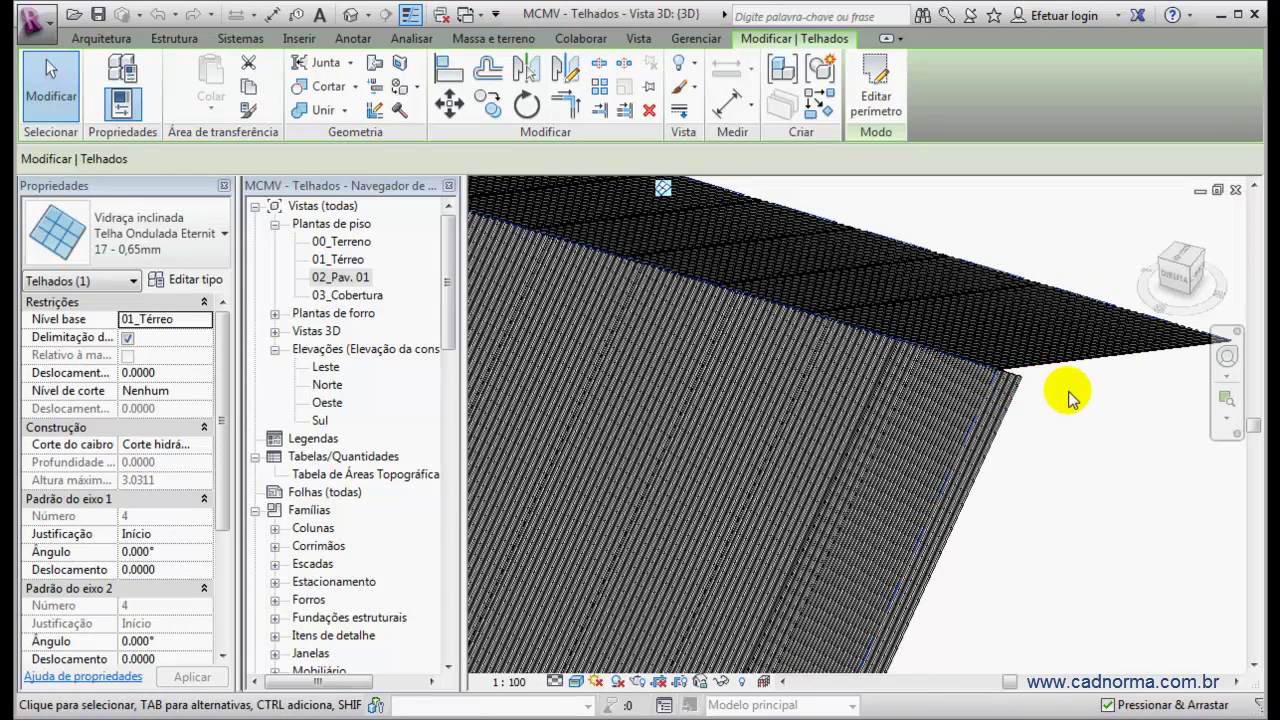
scroll(1063, 389, down, 4)
shift+middle_drag(820, 393, 622, 415)
scroll(630, 410, up, 3)
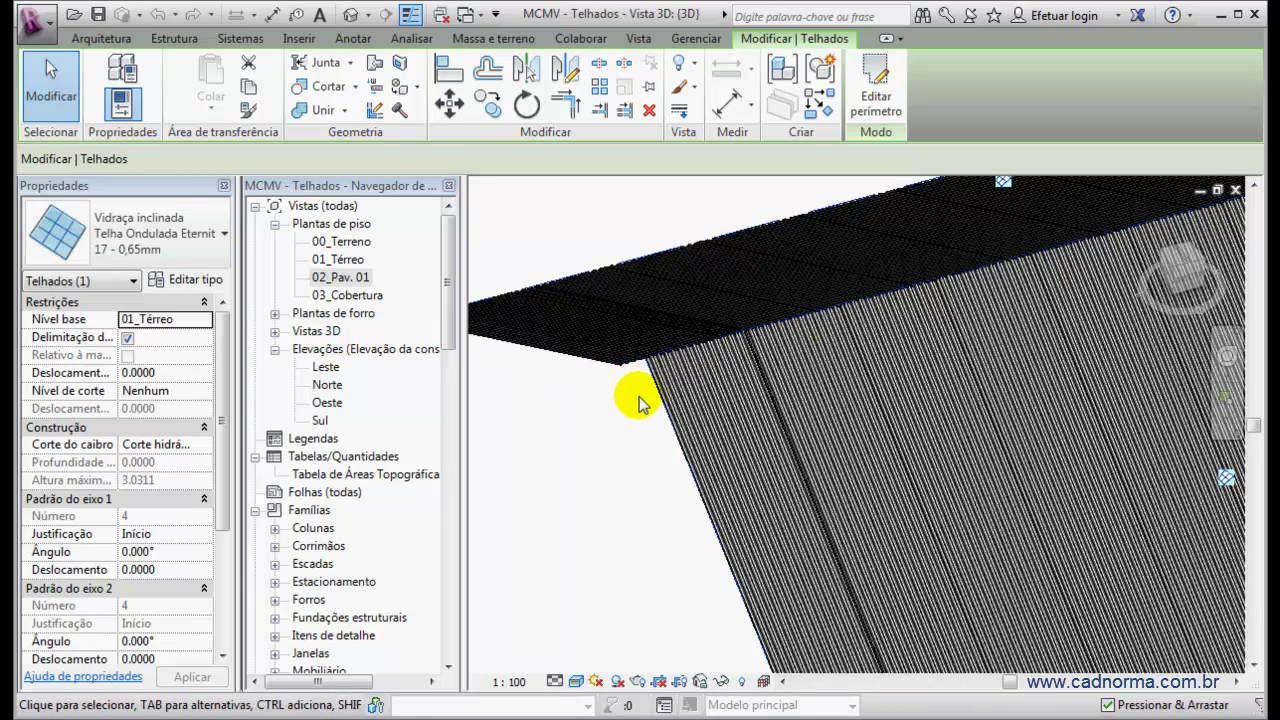
scroll(640, 405, up, 2)
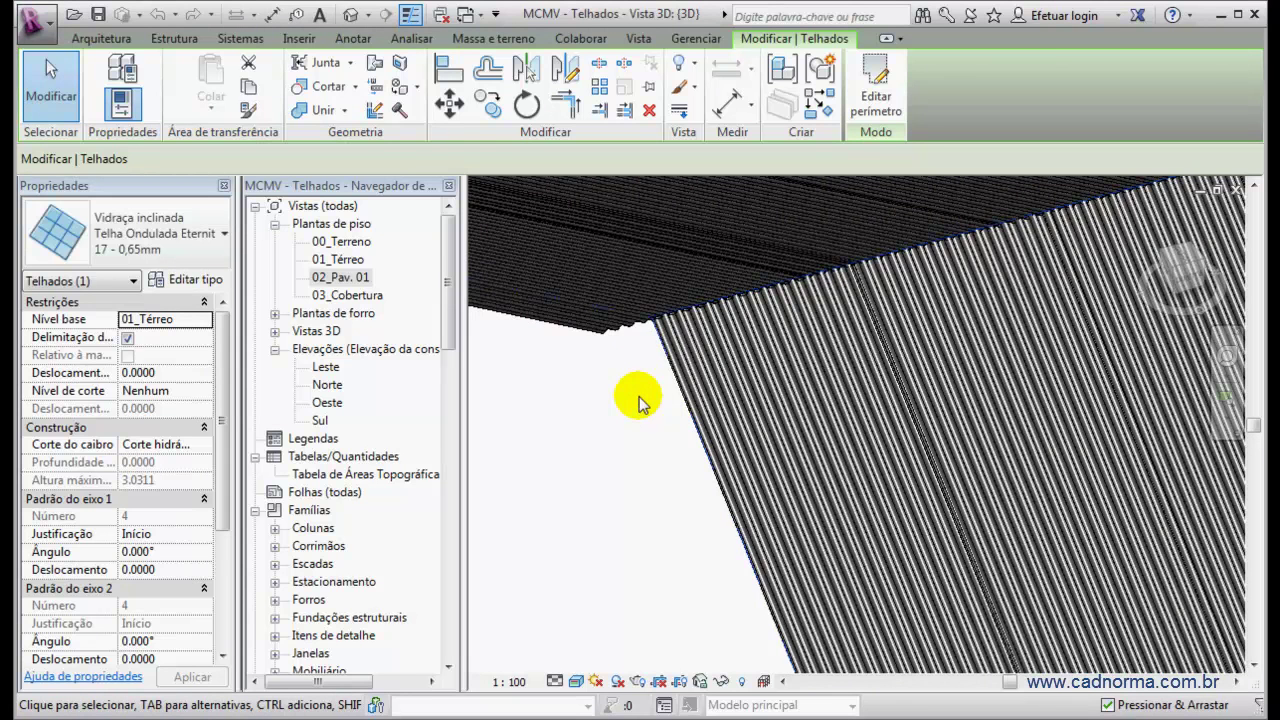
Switch to the exercício_01 project, inspect the house's roof and purlins in the default 3D view, and reopen the 03_Cobertura plan.
key(ctrl+Tab)
scroll(853, 350, up, 2)
middle_drag(859, 356, 757, 223)
scroll(797, 317, up, 1)
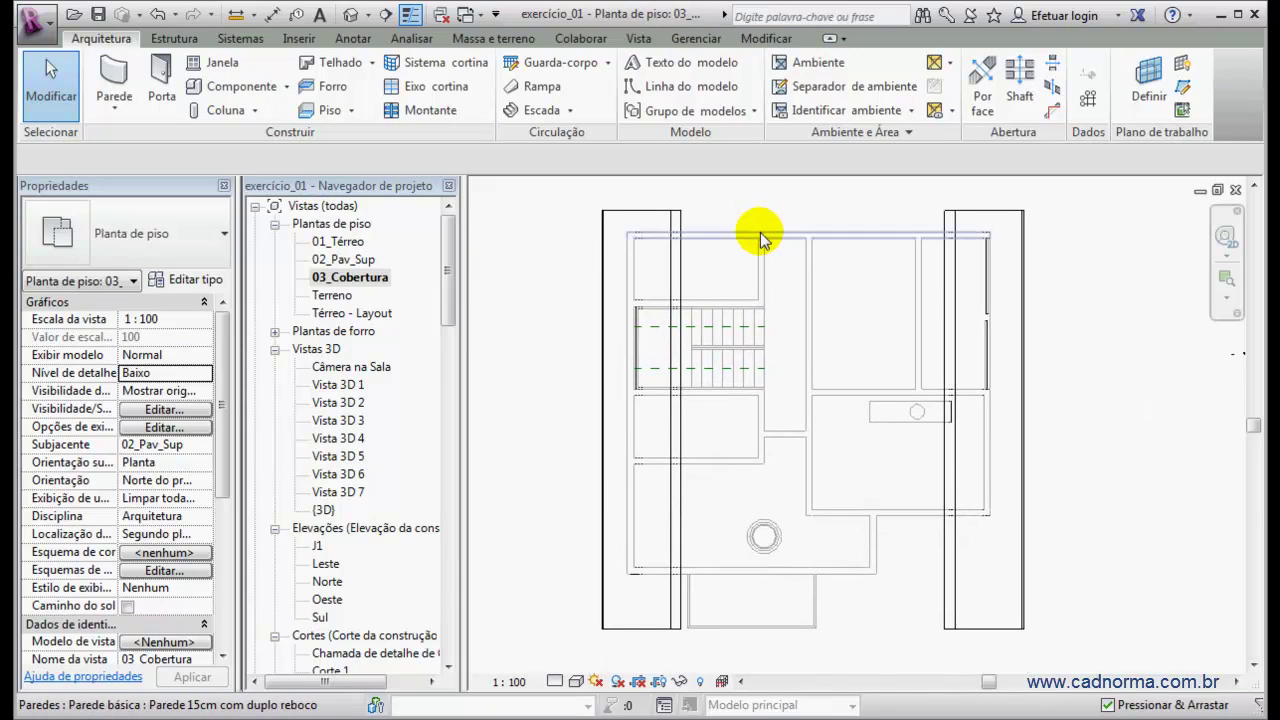
click(352, 14)
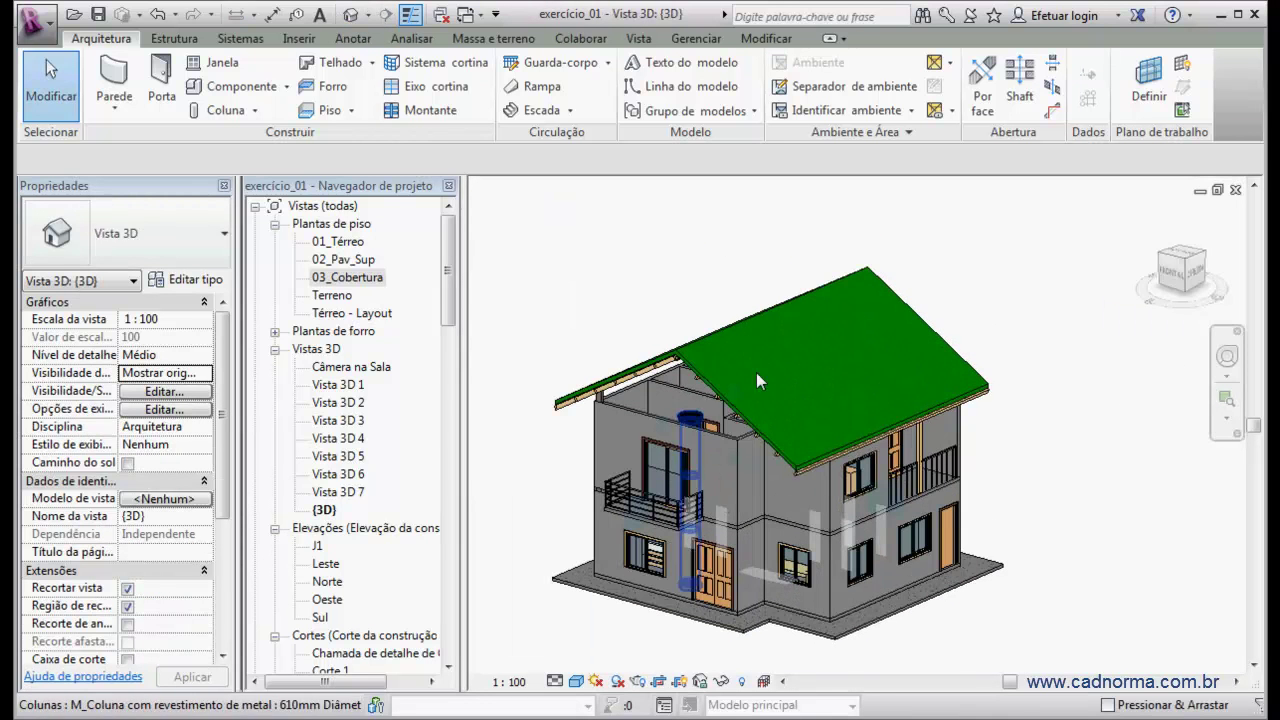
scroll(618, 382, up, 3)
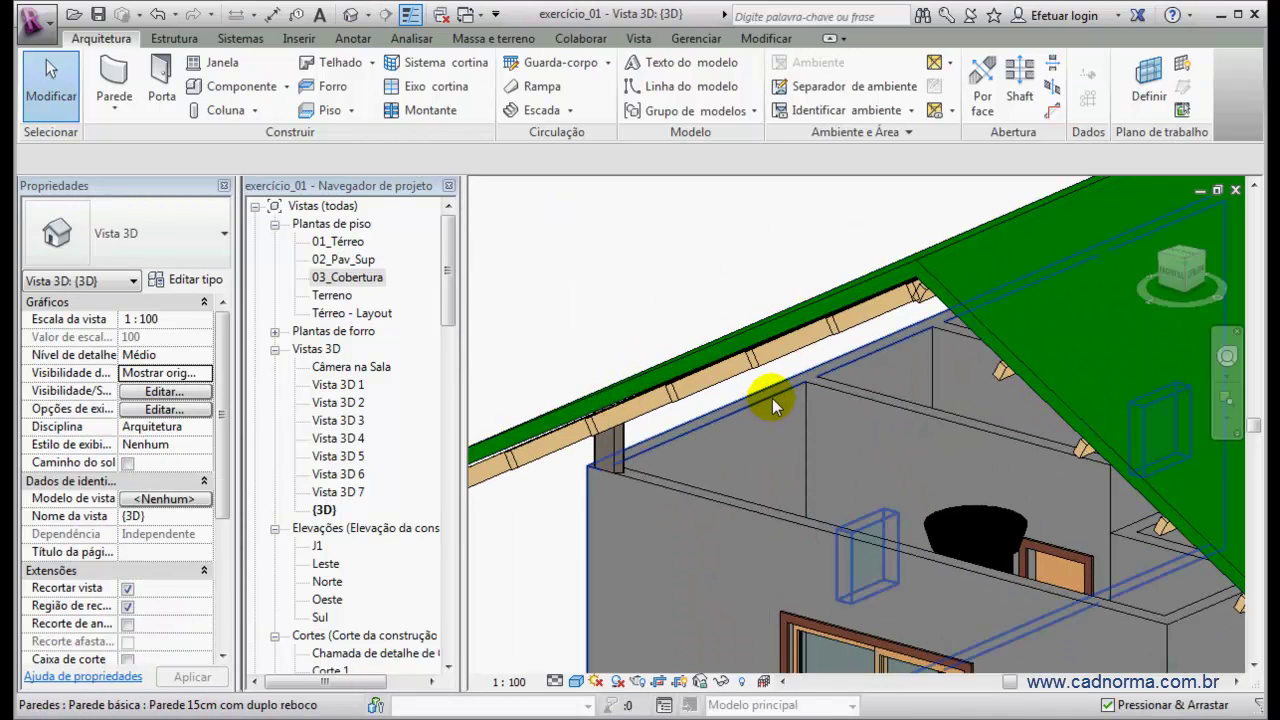
scroll(772, 398, up, 2)
scroll(826, 365, down, 2)
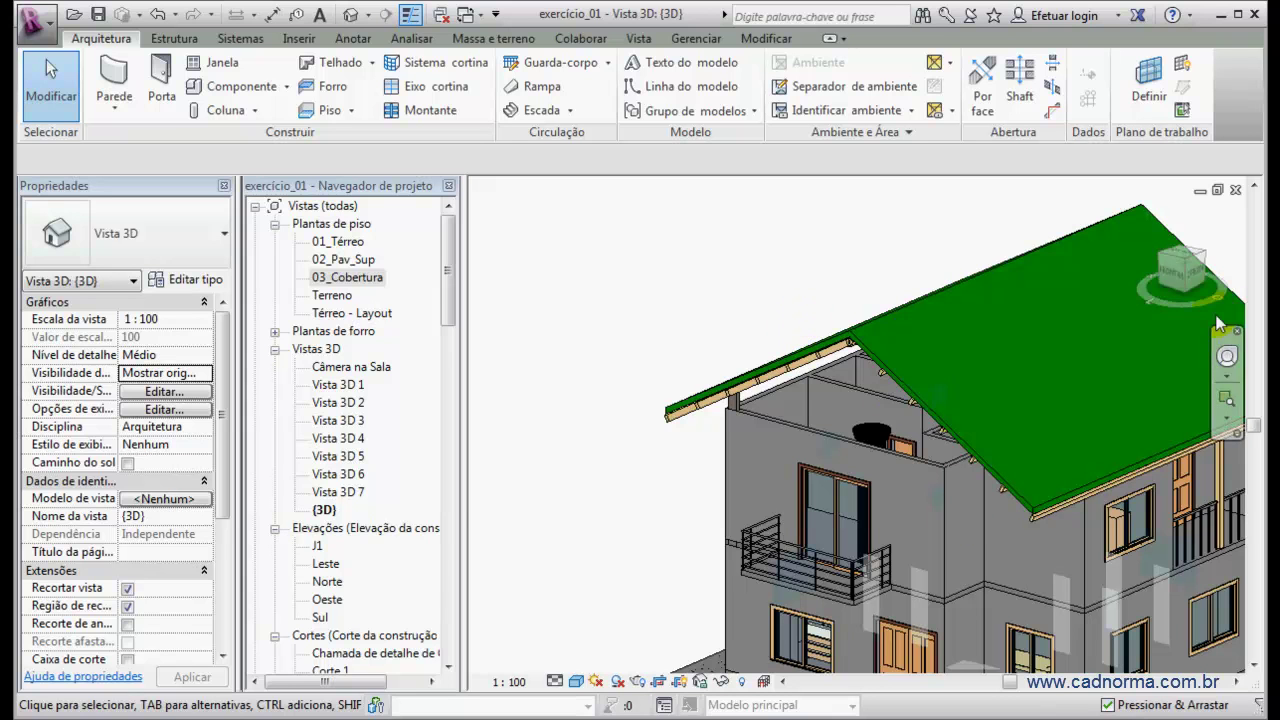
click(345, 278)
double_click(344, 278)
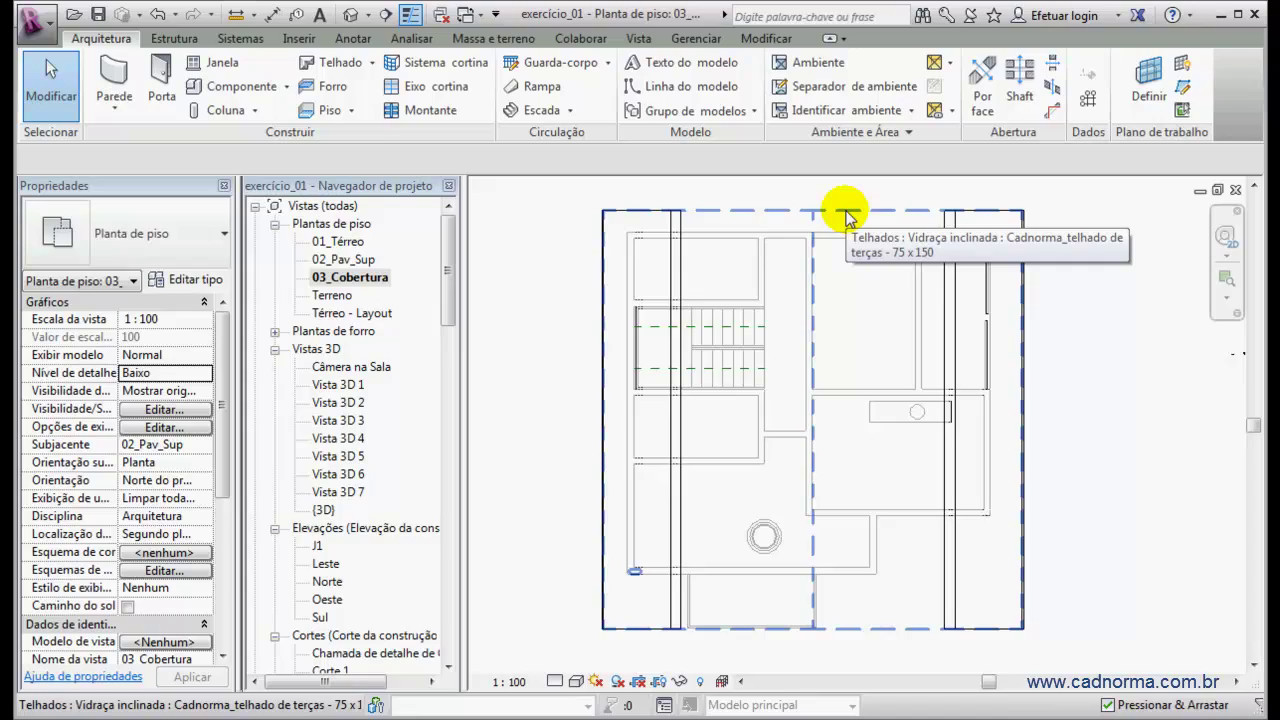
Switch back to the MCMV - Telhados 3D view and examine the corrugated tile strips near the ridge corner.
key(ctrl+Tab)
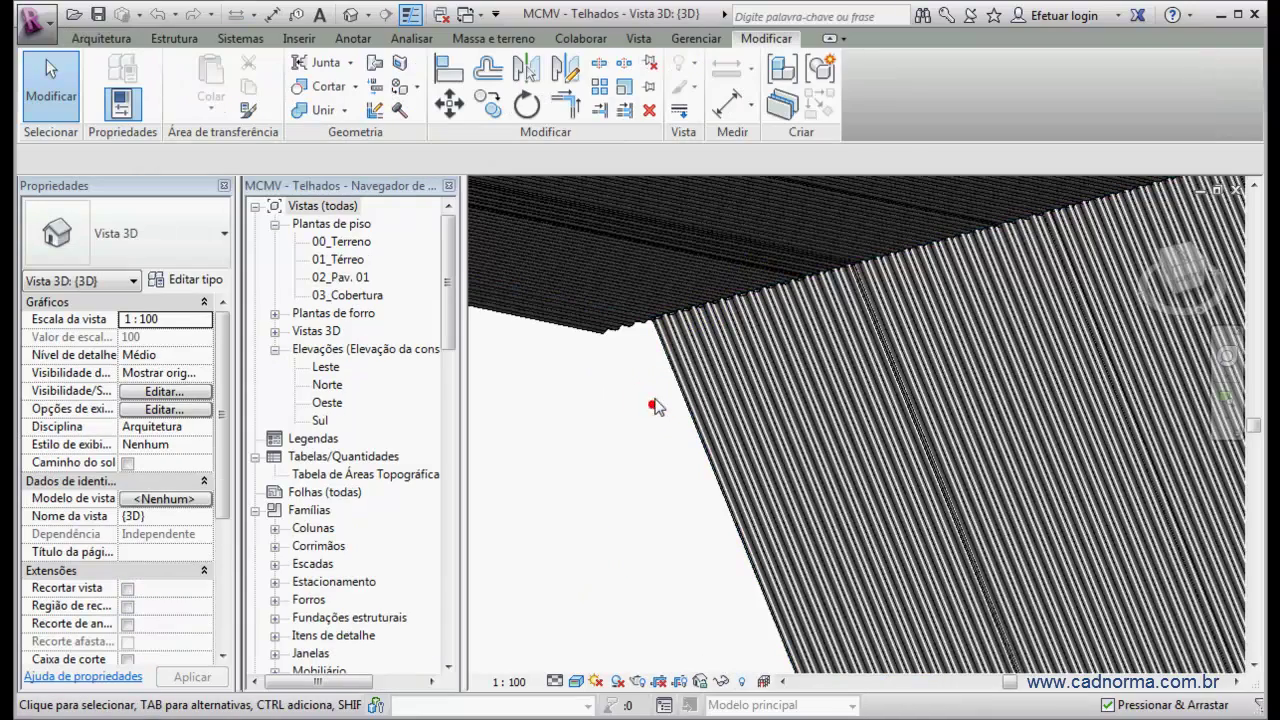
scroll(652, 411, down, 4)
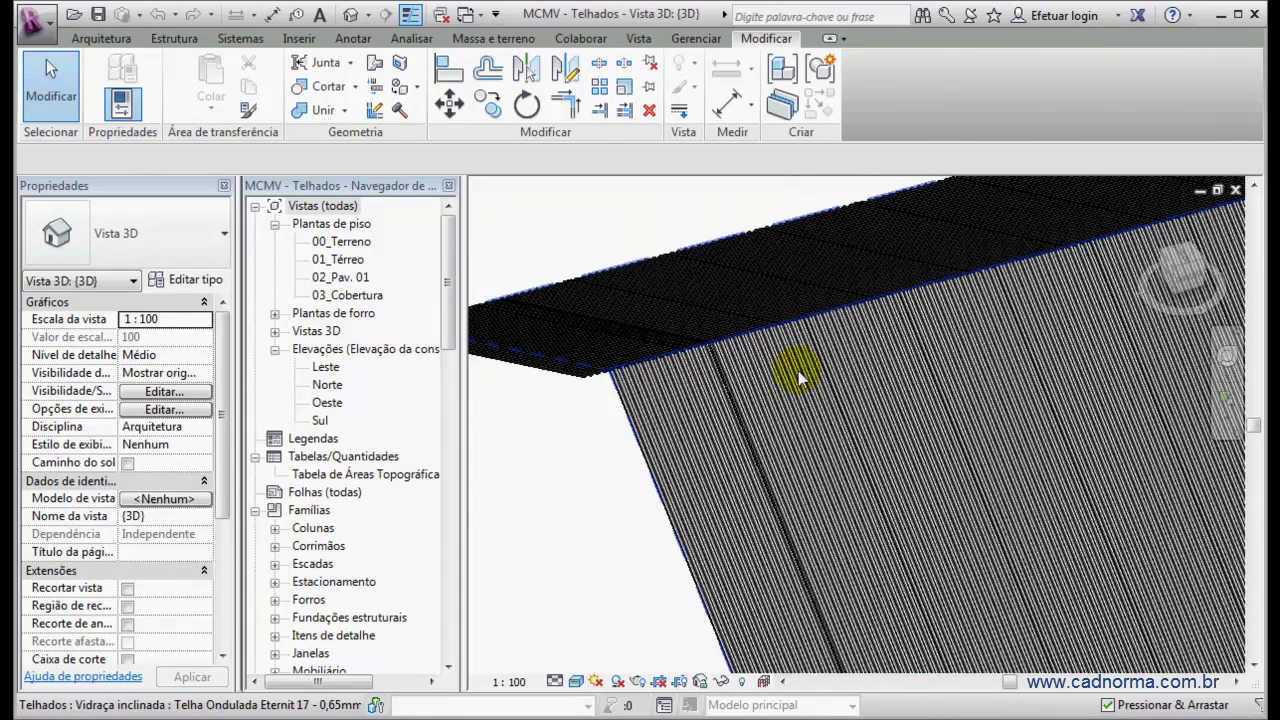
scroll(800, 378, up, 3)
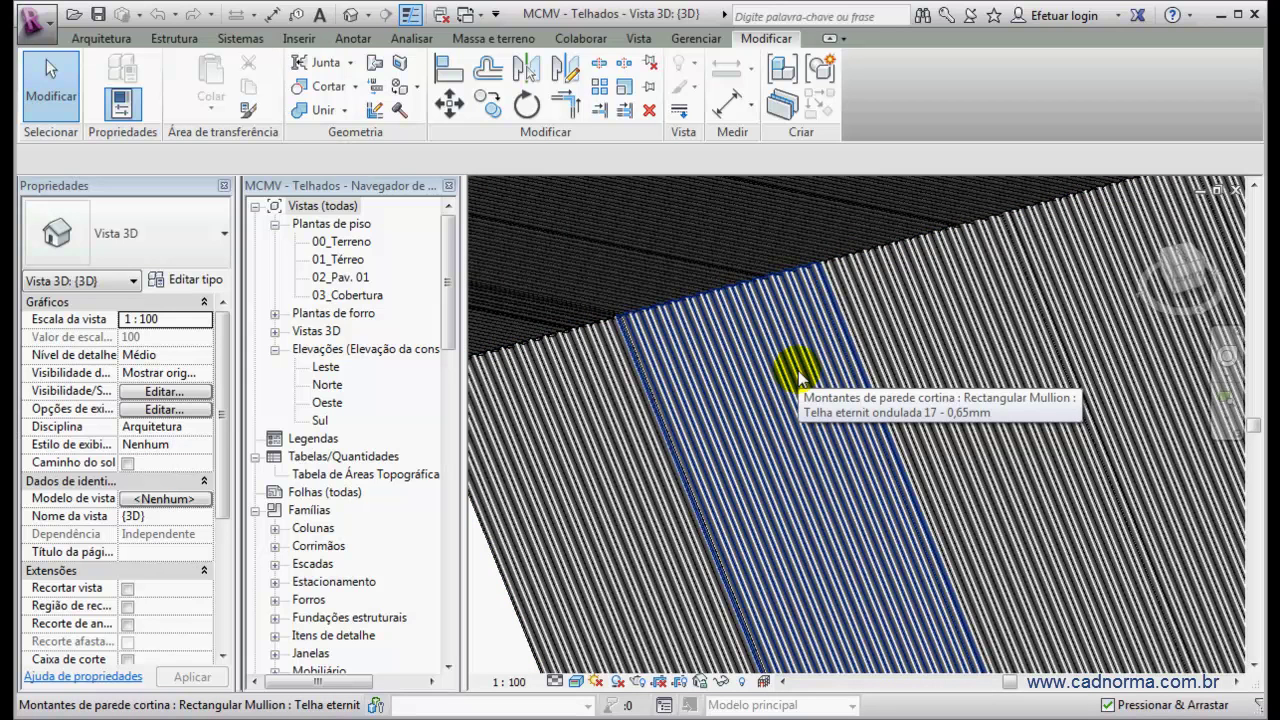
key(Tab)
scroll(800, 378, up, 2)
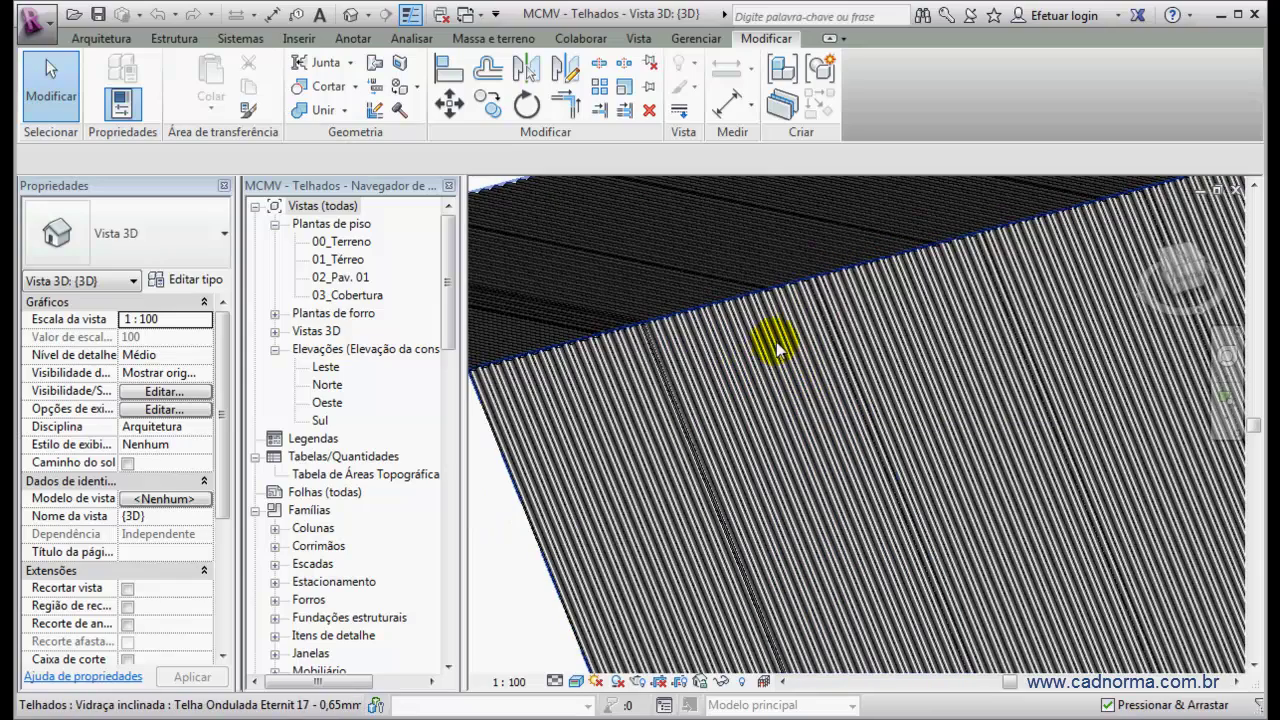
Examine the colonial ceramic tile sample beside the corrugated tile roof and return to the corrugated roof.
scroll(733, 335, down, 2)
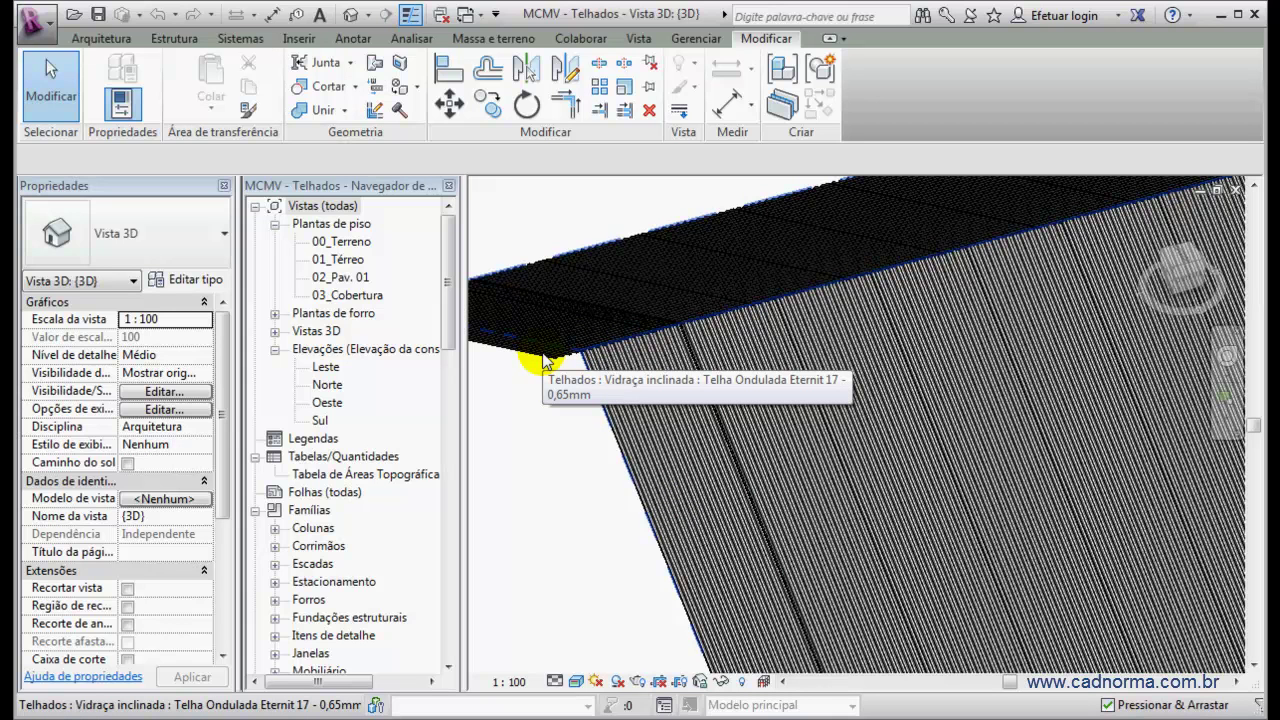
scroll(903, 357, down, 10)
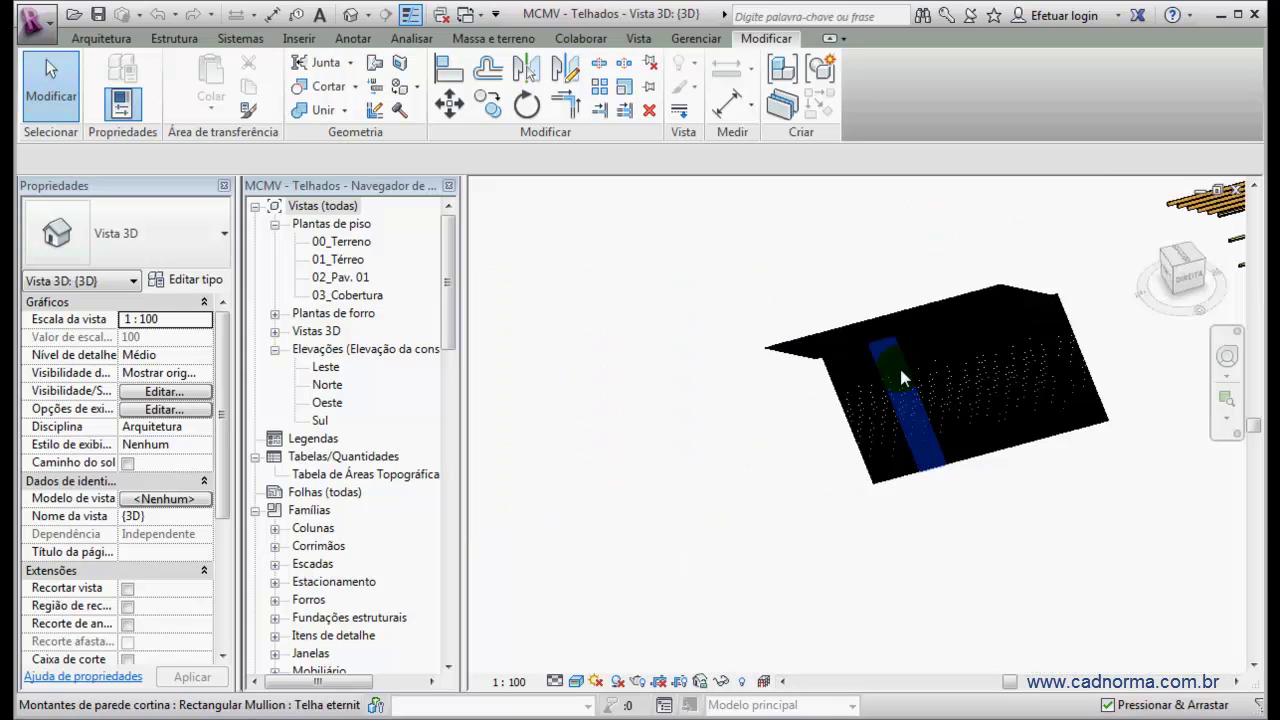
middle_drag(928, 433, 806, 429)
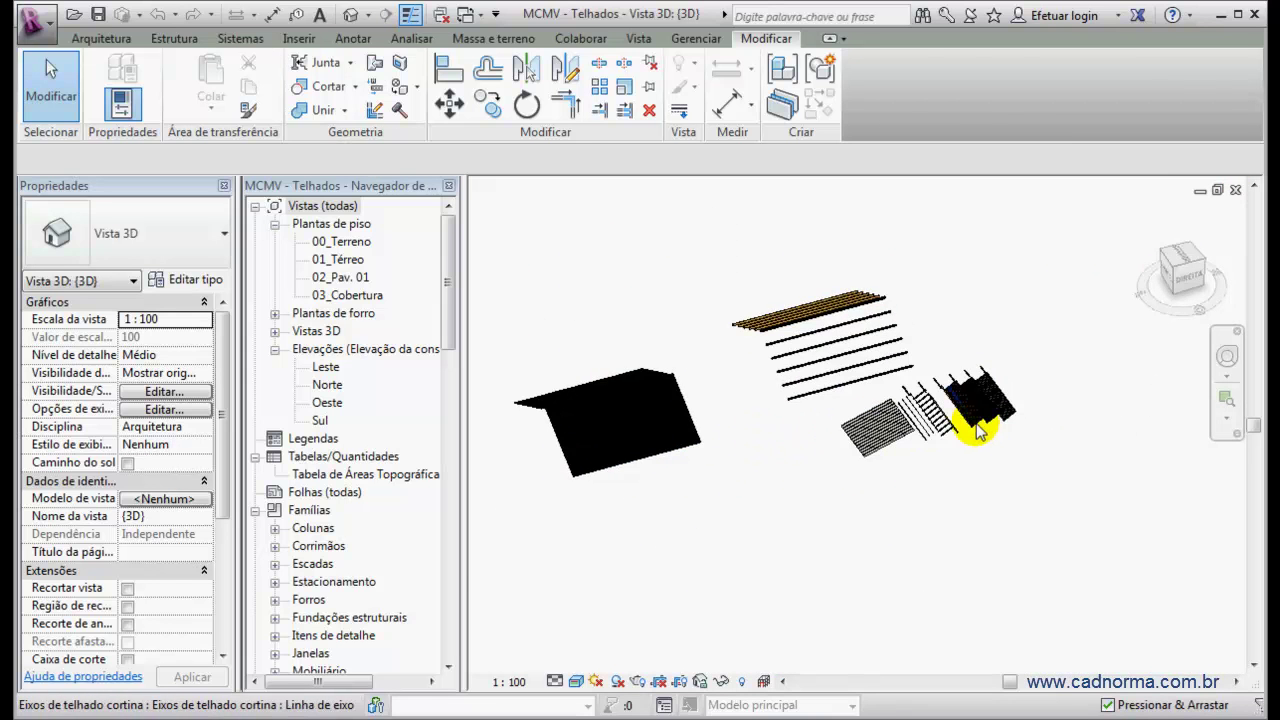
scroll(980, 430, up, 10)
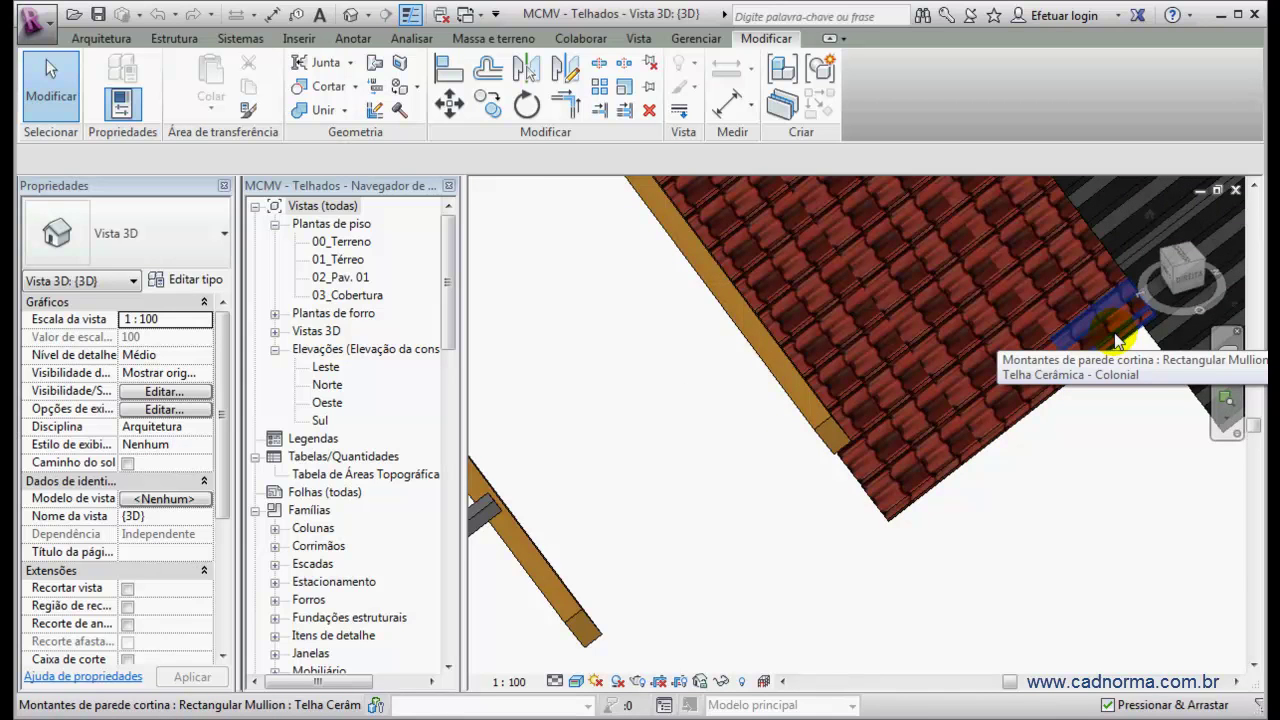
scroll(665, 437, down, 3)
scroll(670, 447, down, 1)
middle_drag(708, 452, 1142, 494)
middle_drag(770, 381, 1105, 528)
scroll(795, 424, down, 3)
middle_drag(620, 430, 1010, 314)
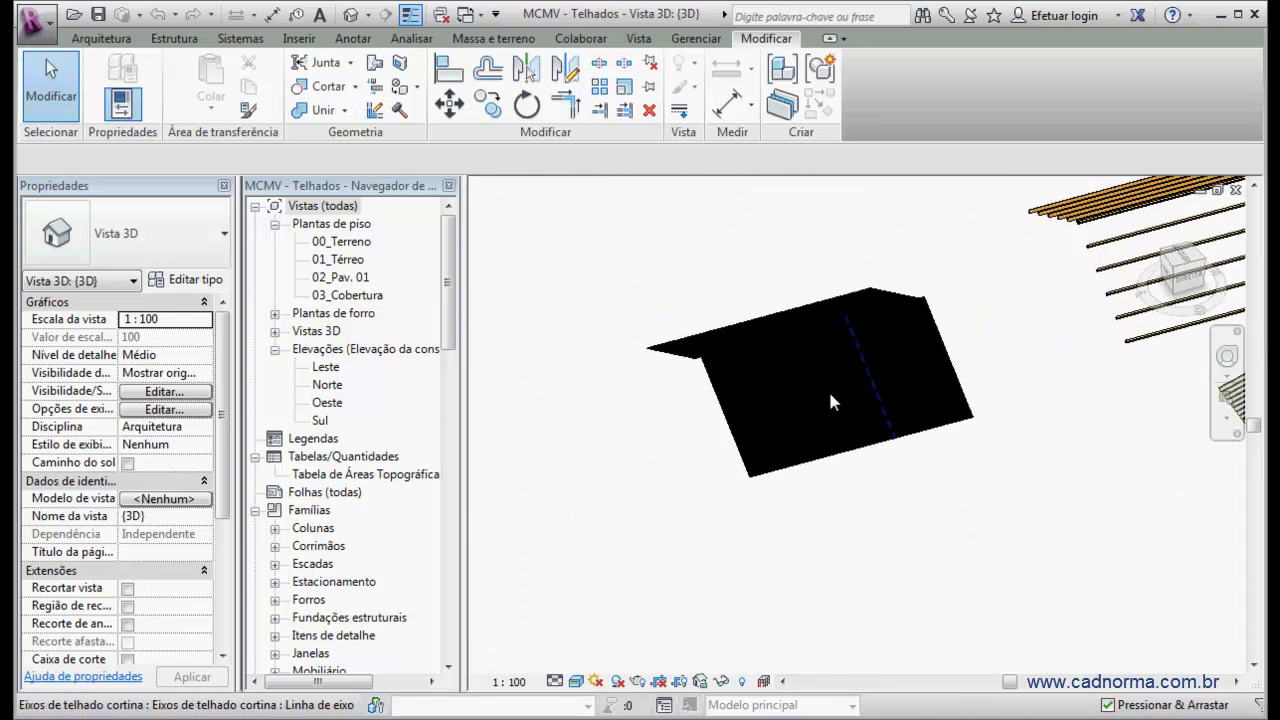
Examine the corrugated roof's tile strips and overlaps along both gable ends and at the ridge corner.
scroll(704, 370, up, 5)
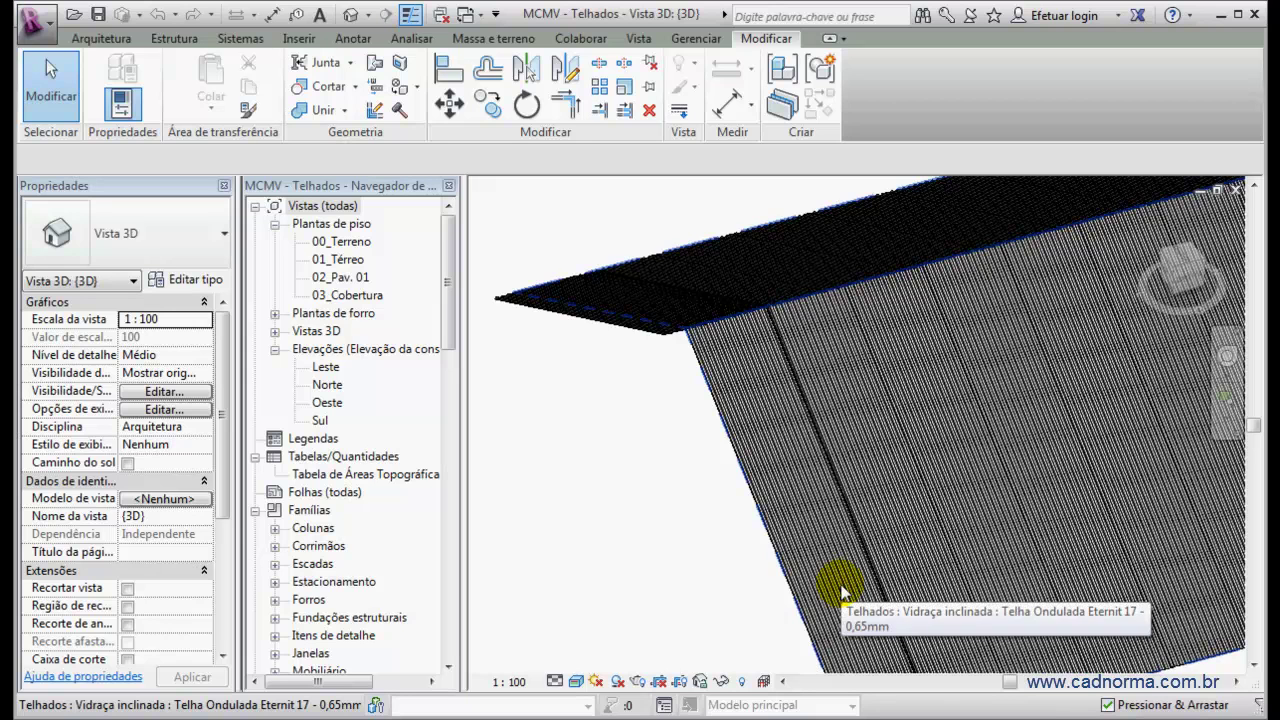
scroll(665, 425, down, 4)
middle_drag(665, 425, 531, 434)
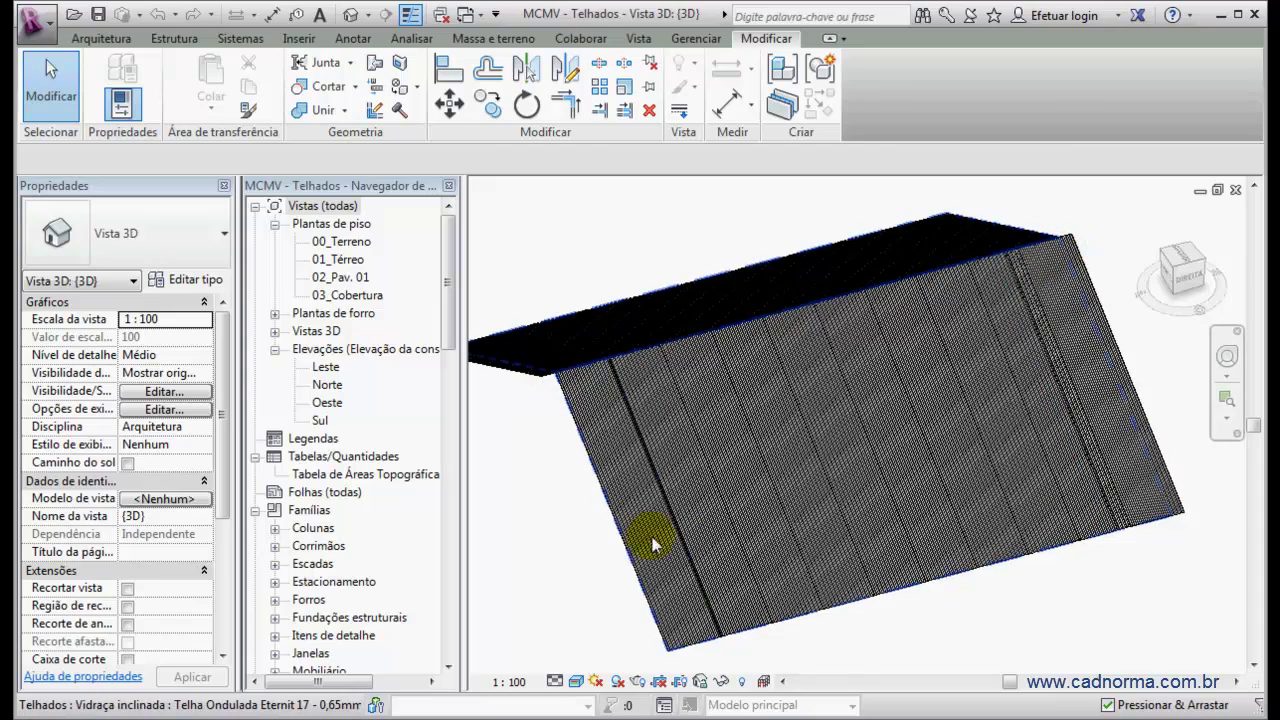
scroll(700, 605, up, 3)
scroll(700, 605, up, 2)
scroll(766, 523, down, 4)
scroll(770, 455, down, 5)
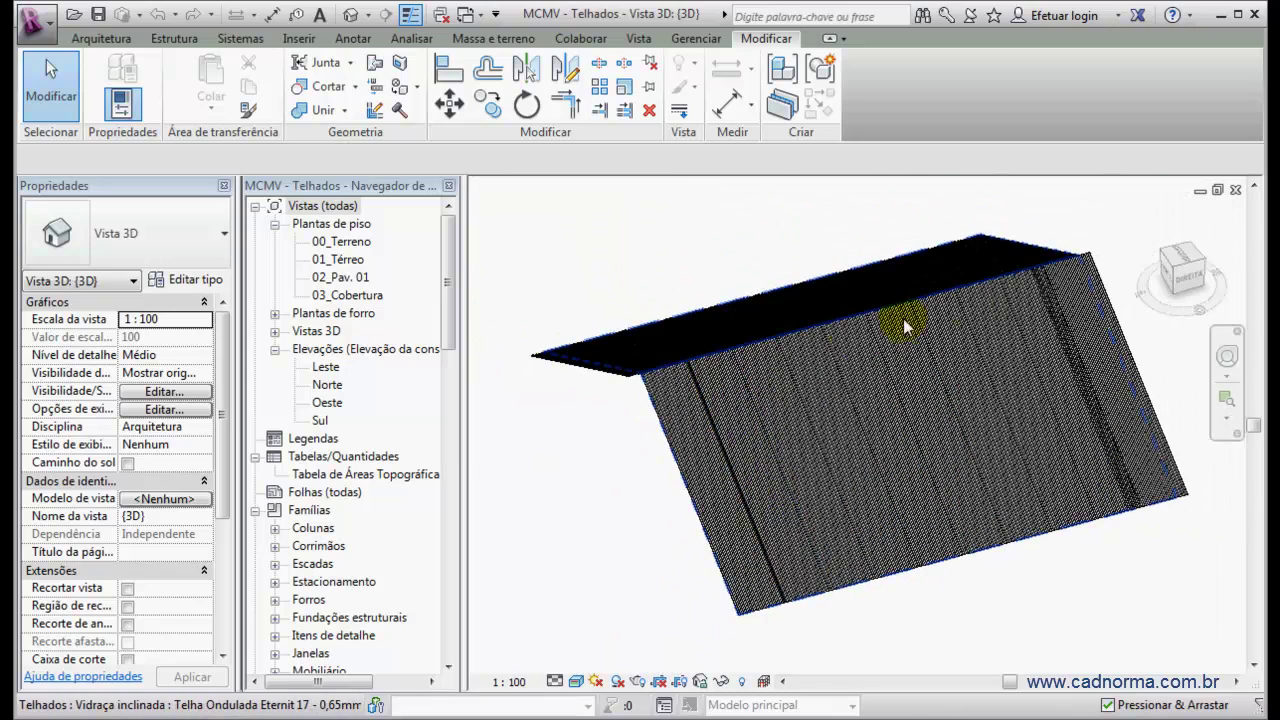
scroll(685, 393, up, 3)
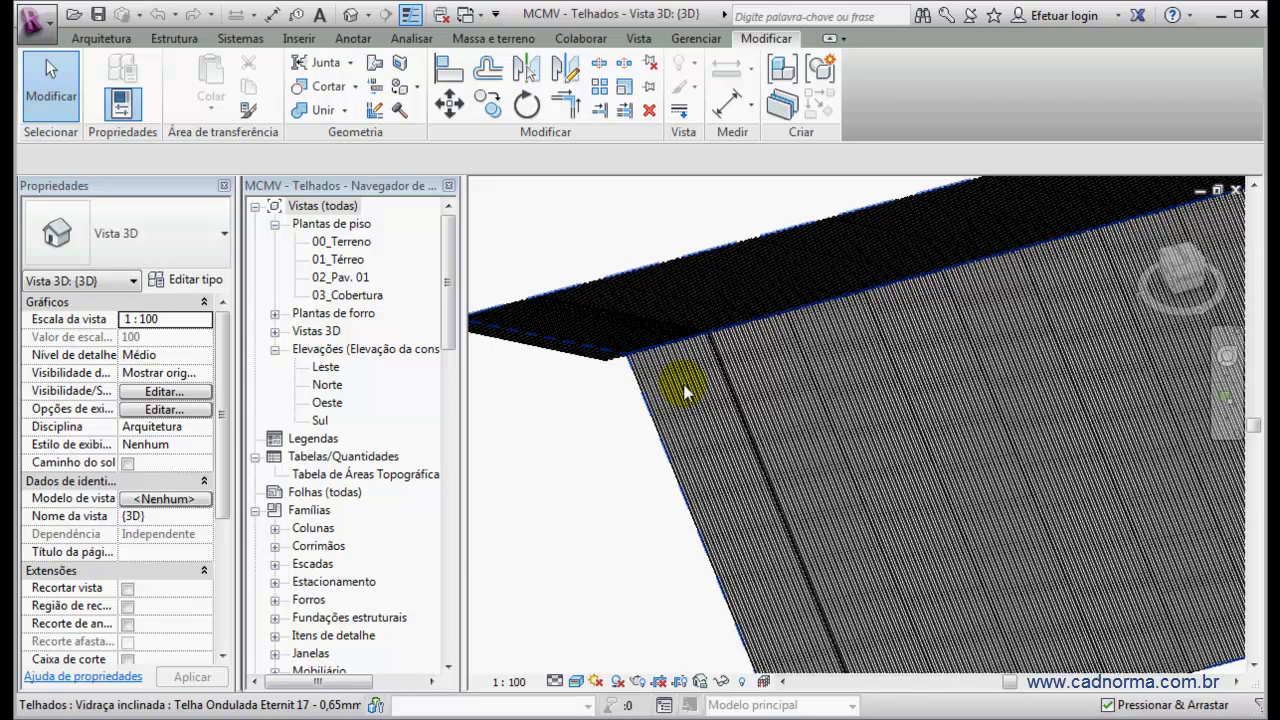
scroll(685, 393, down, 3)
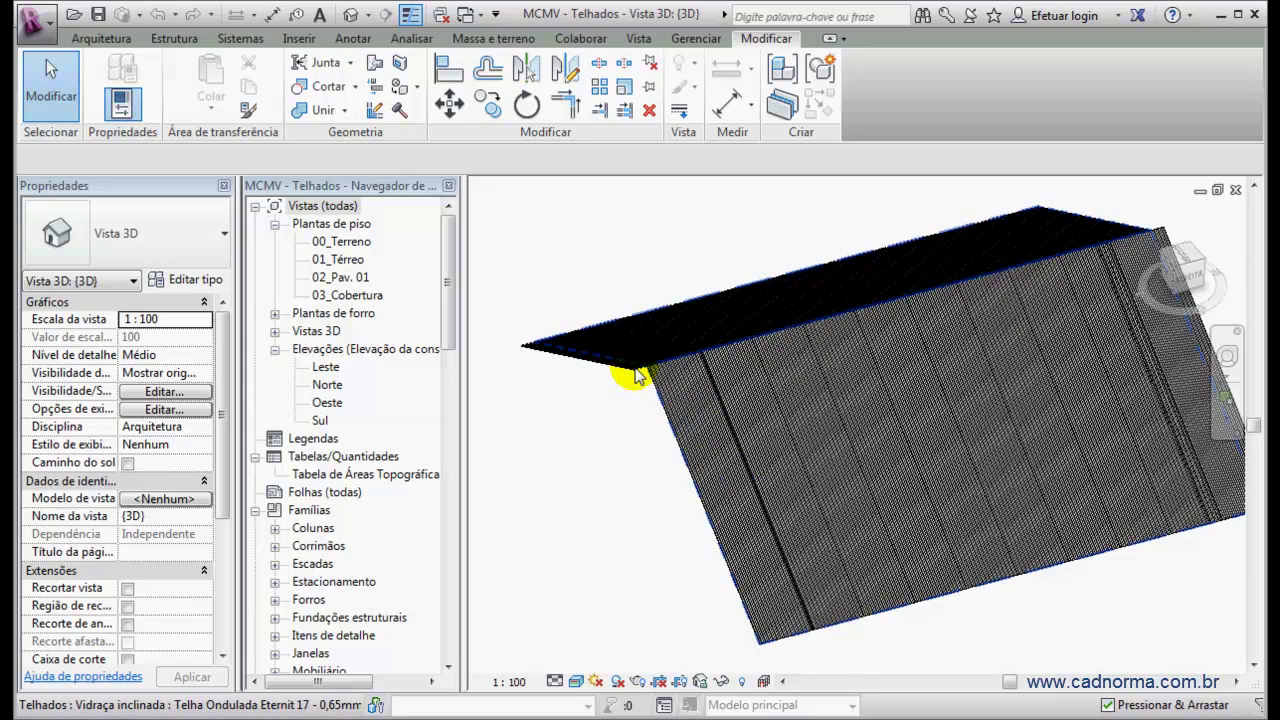
scroll(643, 378, up, 3)
scroll(655, 390, up, 3)
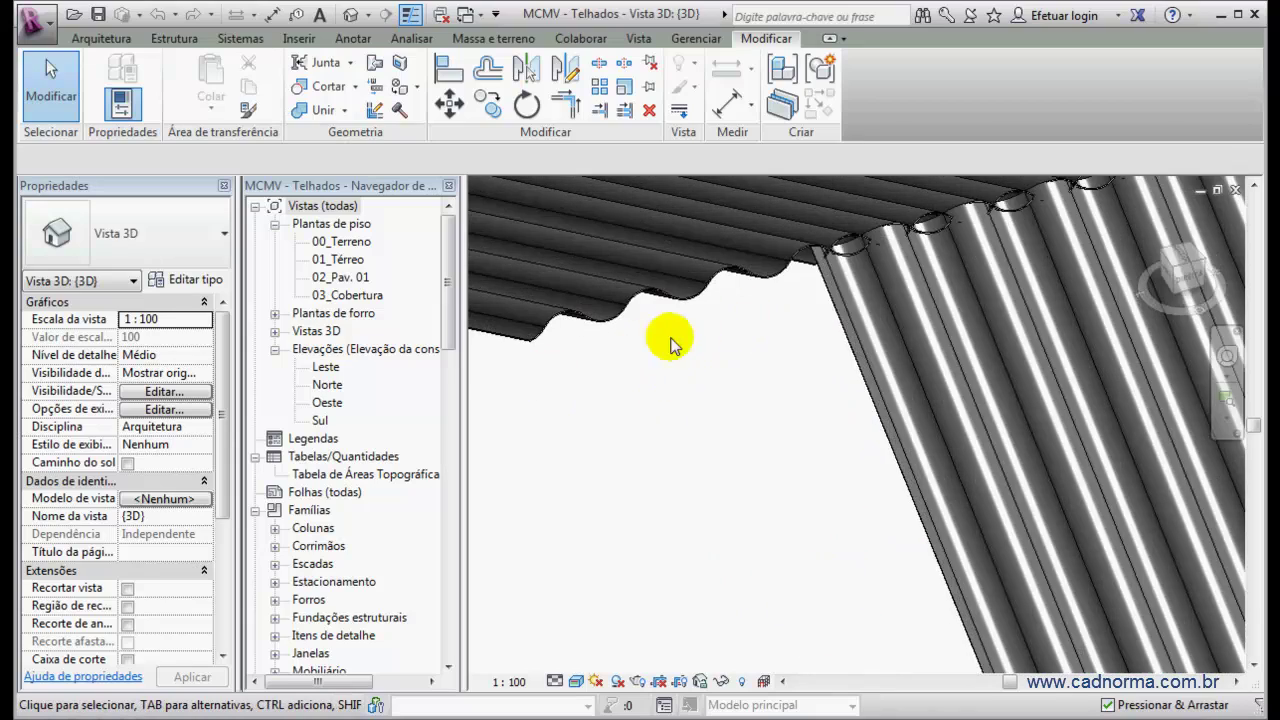
scroll(748, 386, down, 3)
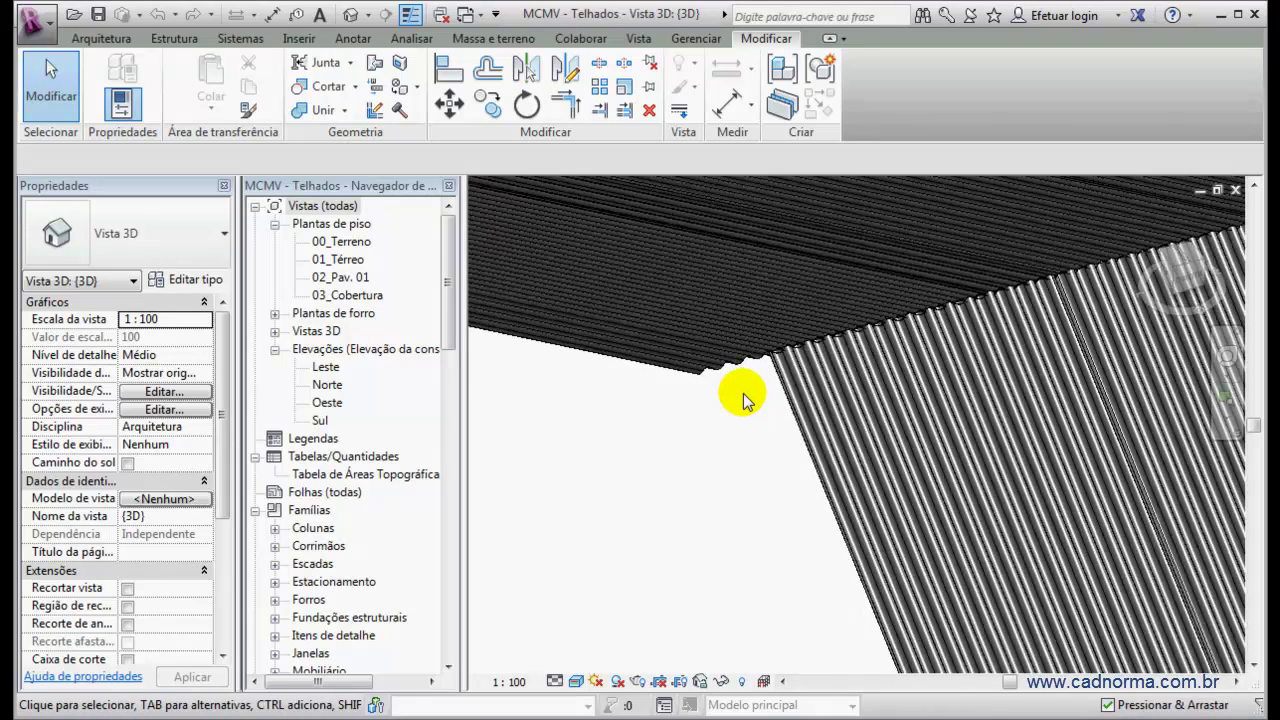
scroll(745, 399, down, 5)
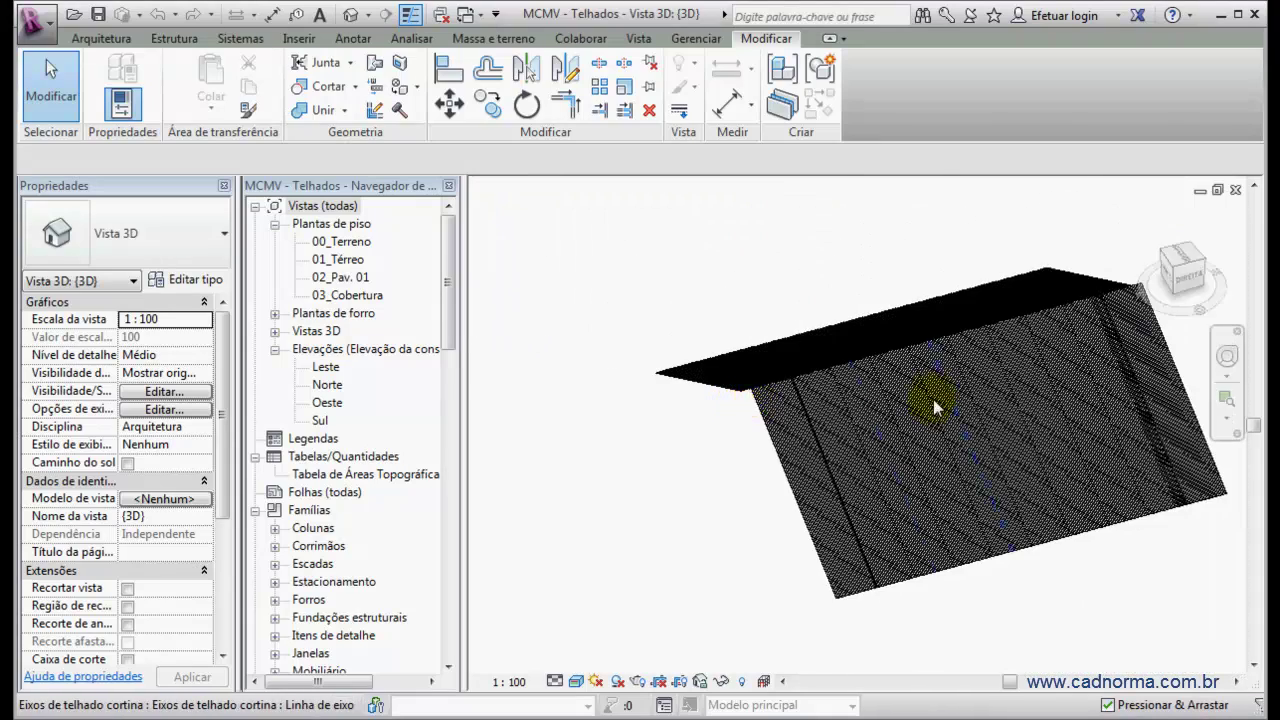
Open the corrugated roof's type properties and review its curtain panel setting and the available Condição de união options.
mouse_move(916, 390)
shift+middle_down()
mouse_move(985, 346)
mouse_move(832, 342)
shift+middle_up()
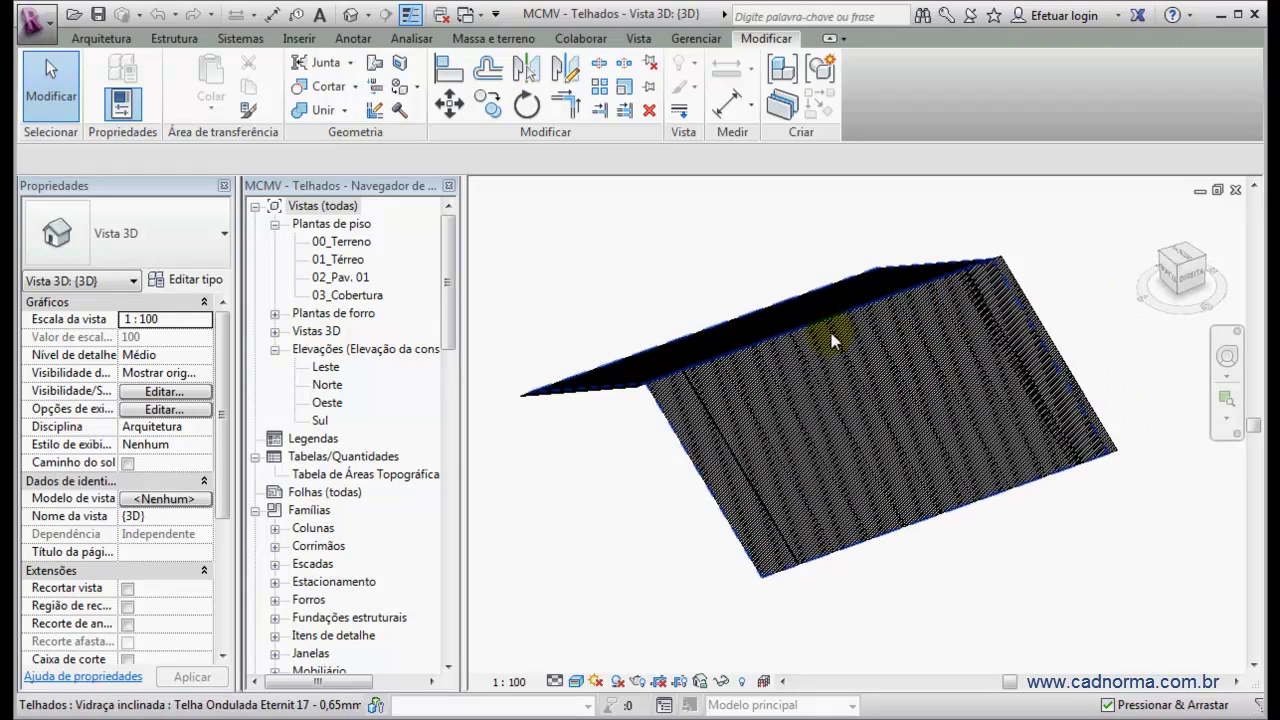
click(995, 268)
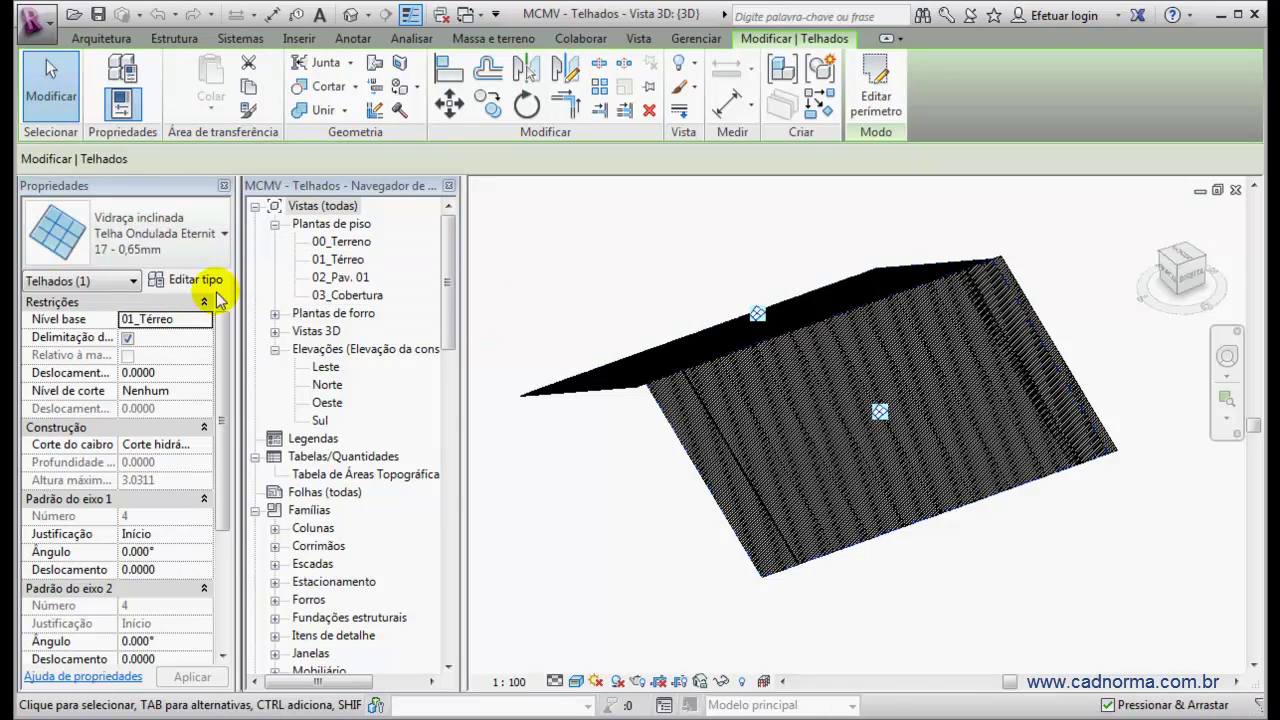
click(188, 279)
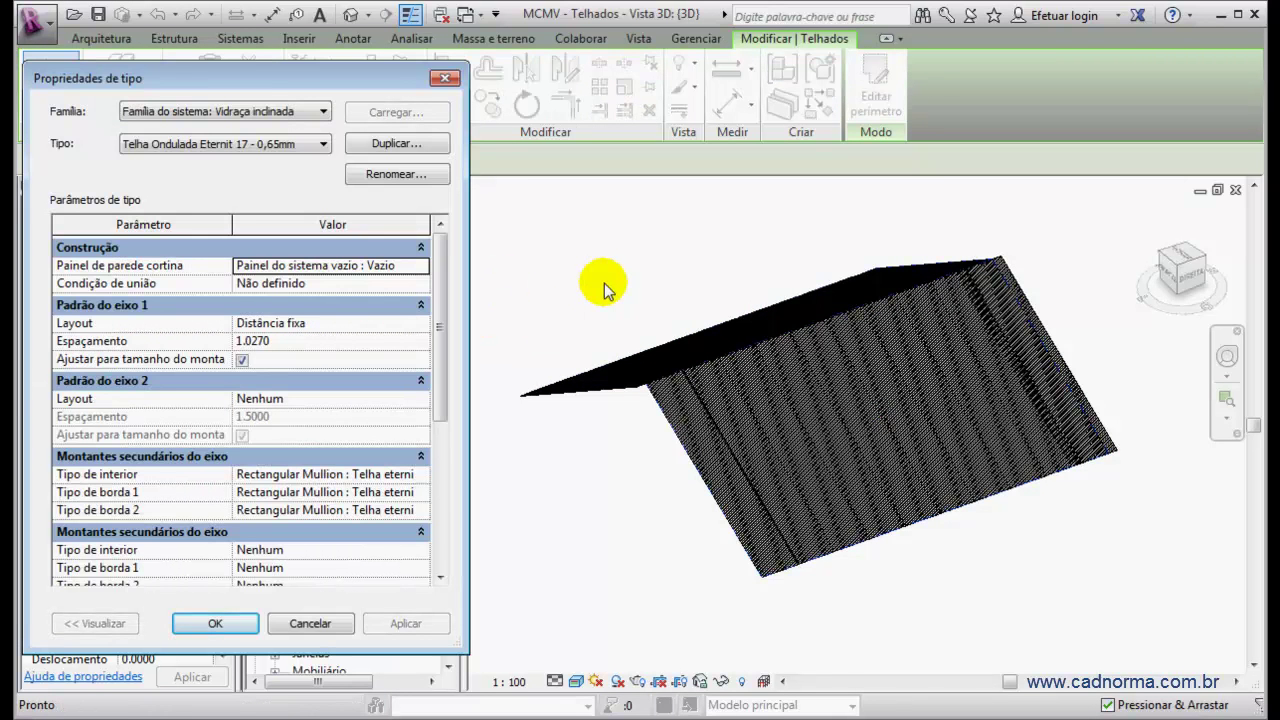
click(350, 270)
click(421, 266)
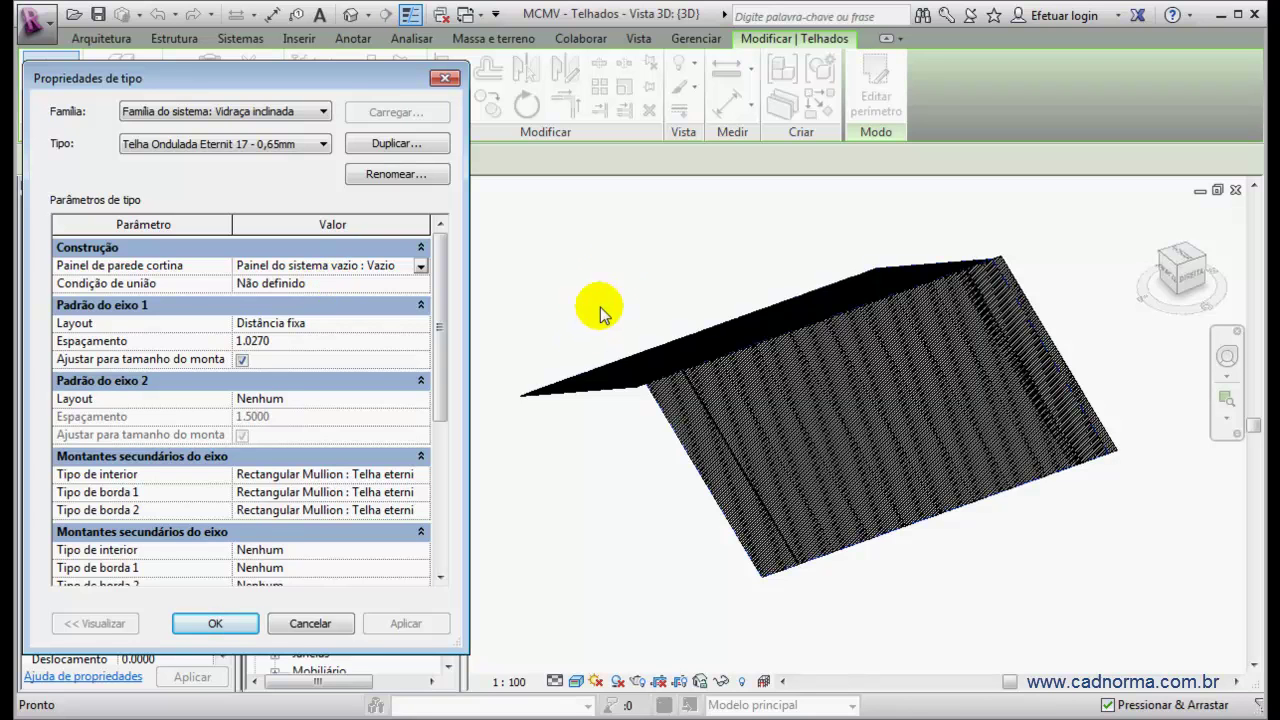
click(350, 283)
click(420, 285)
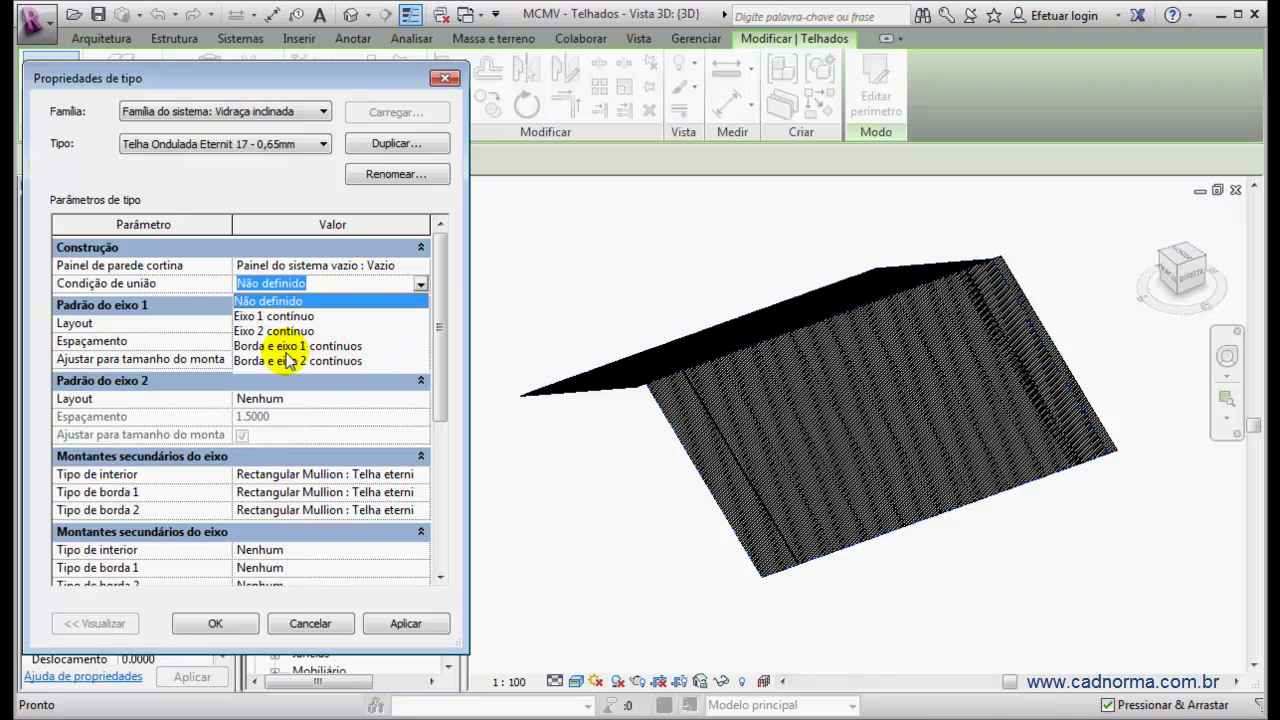
click(420, 284)
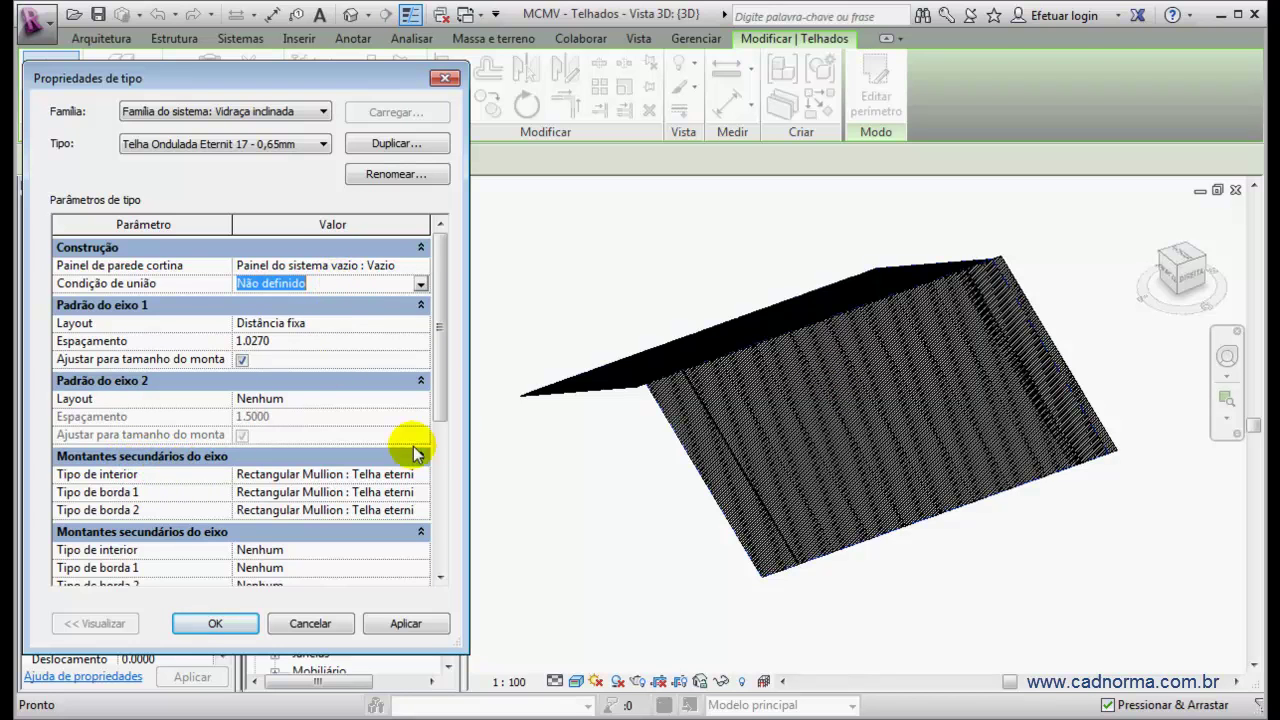
Set Tipo de borda 1 and Tipo de borda 2 of the roof type's first mullion group to Nenhum.
scroll(440, 415, down, 2)
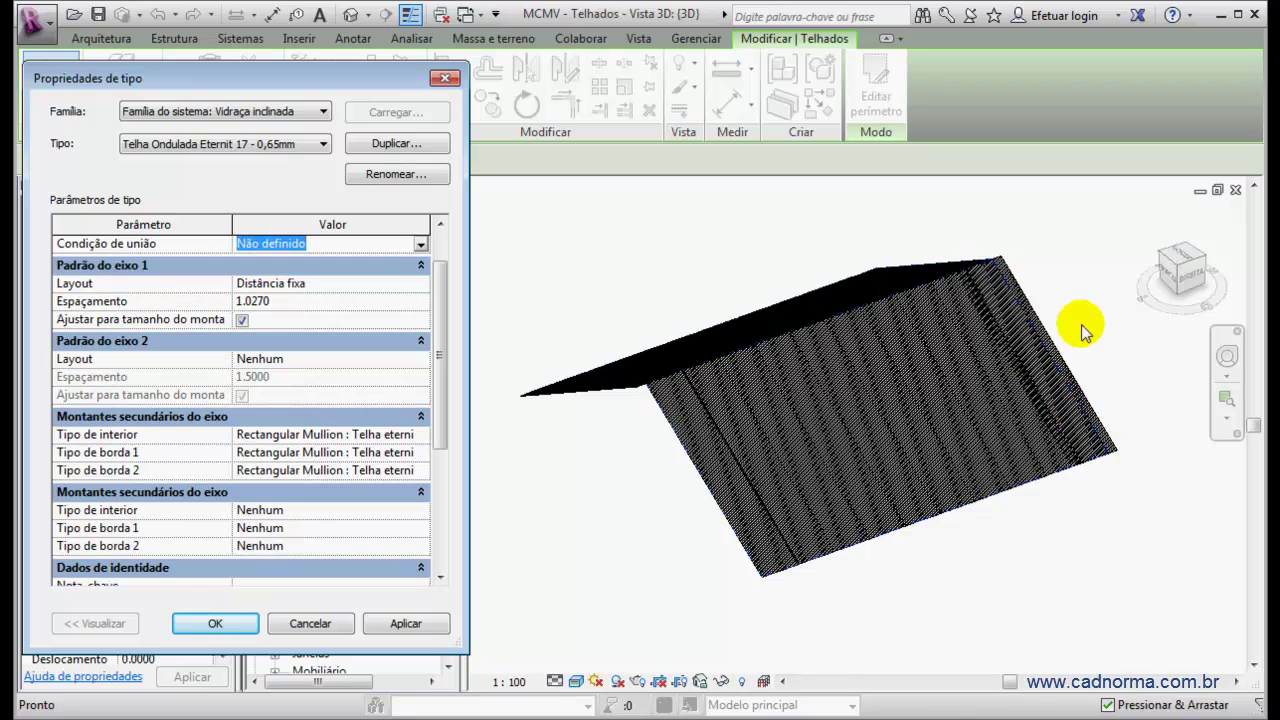
click(374, 455)
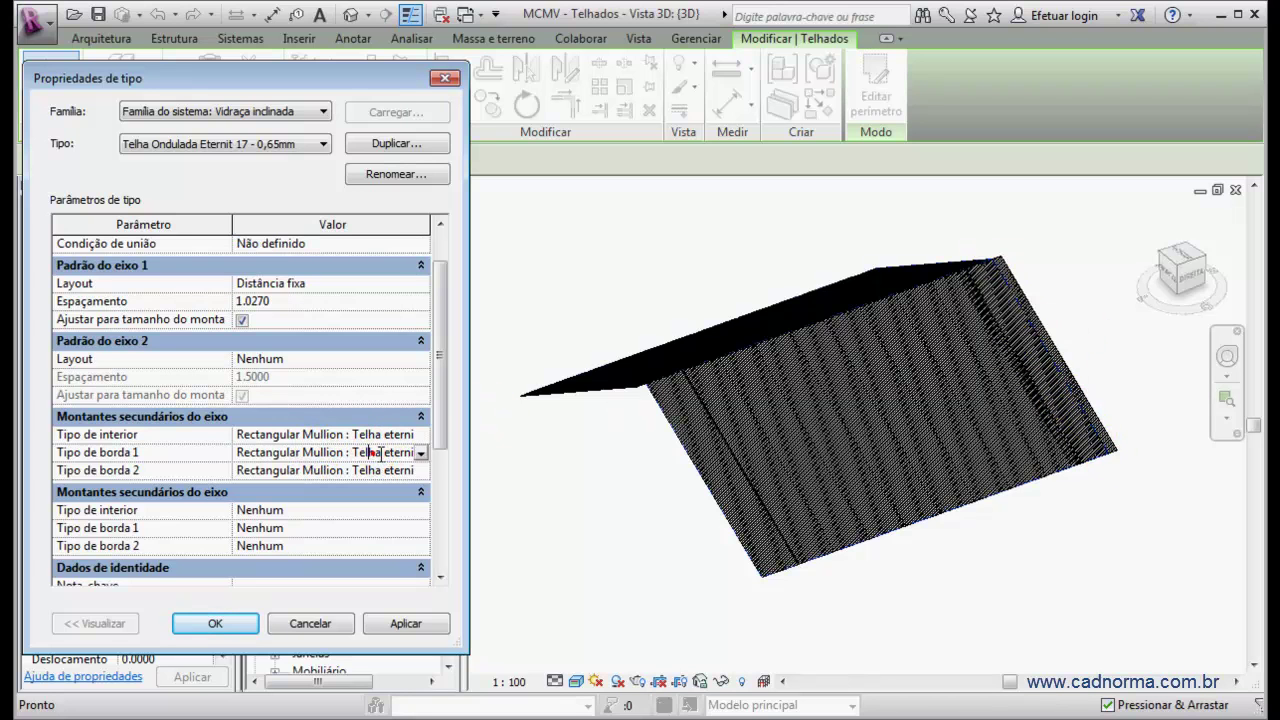
click(421, 453)
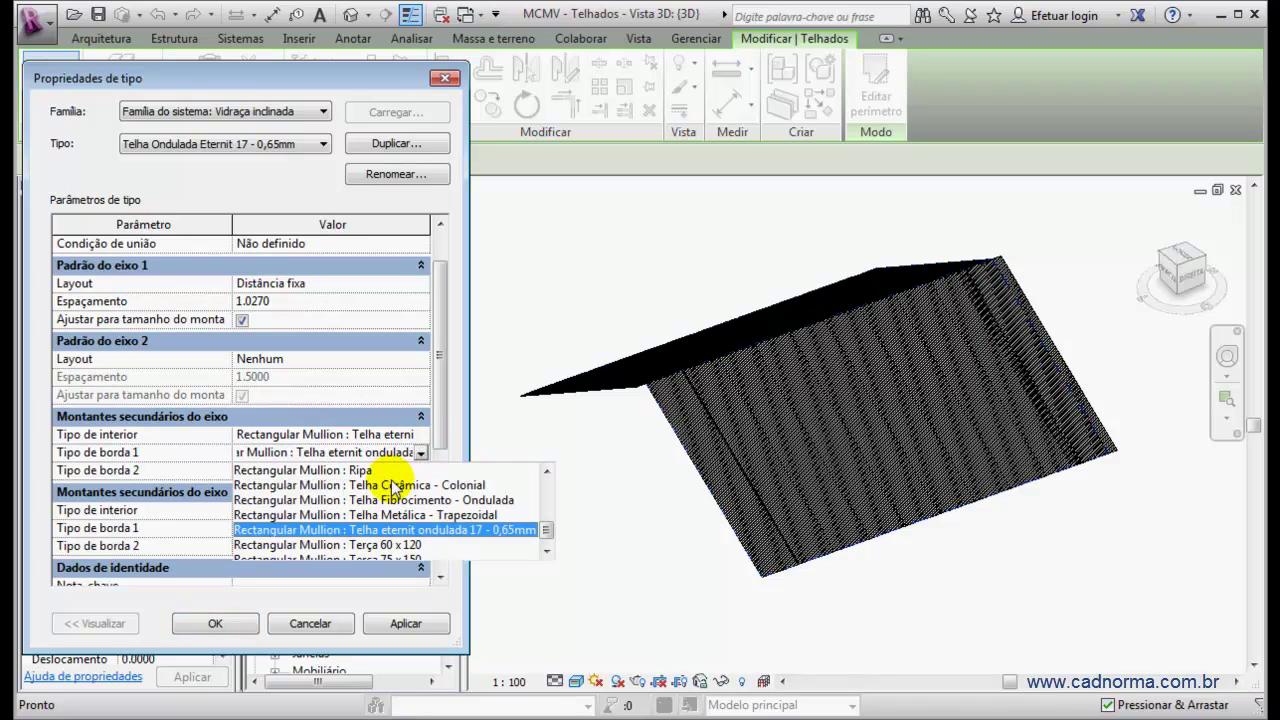
scroll(370, 490, up, 5)
click(284, 469)
click(371, 470)
click(421, 470)
scroll(397, 508, up, 5)
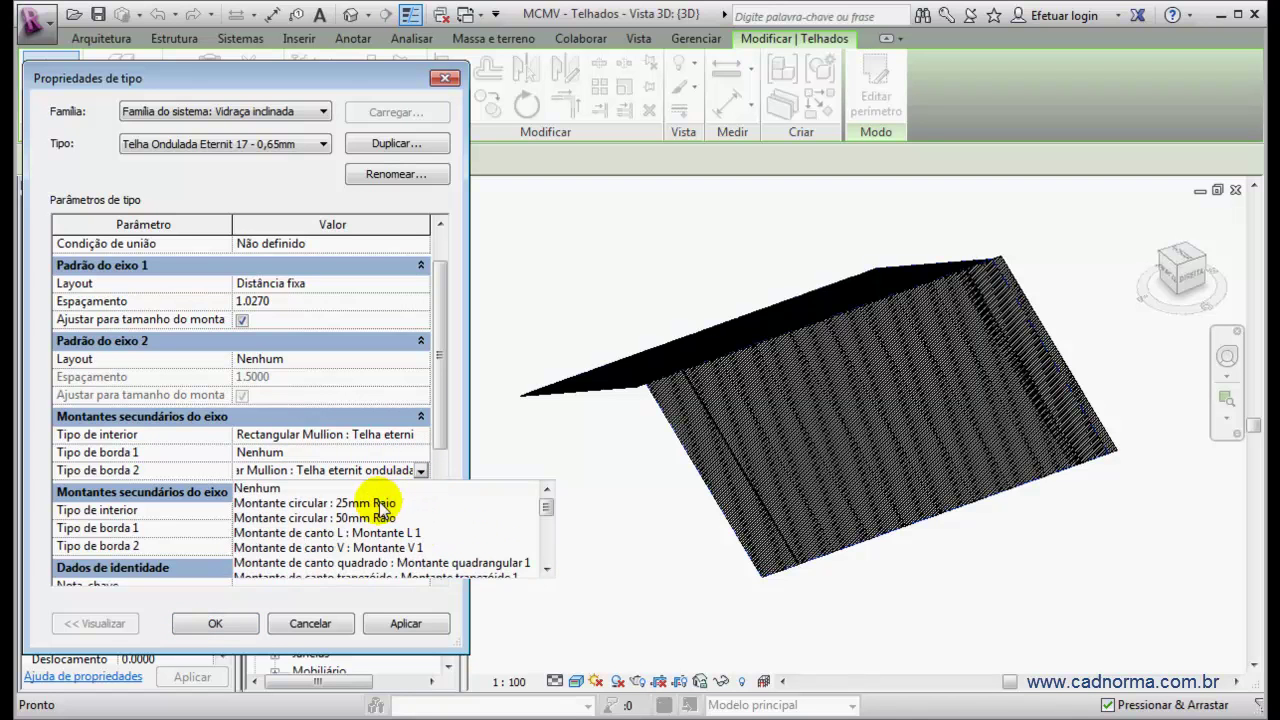
click(283, 488)
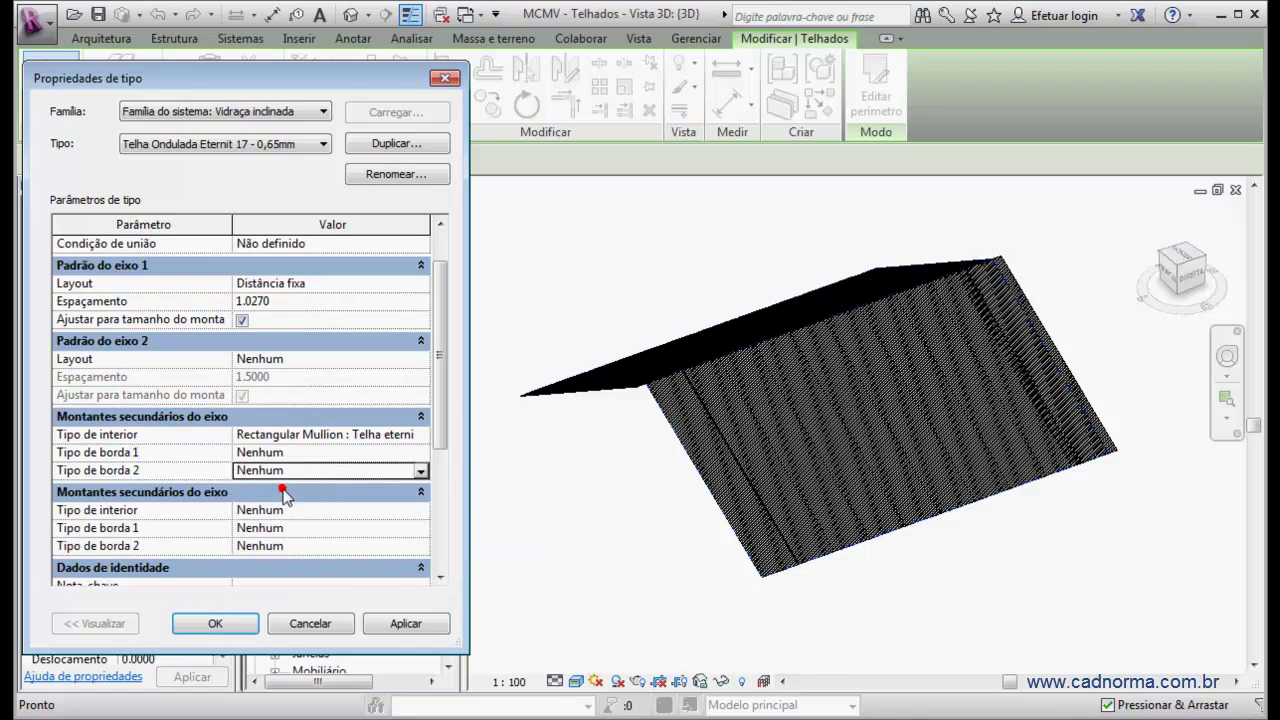
Apply the type changes, delete the mullions no longer driven by the type, and close the type properties.
click(395, 624)
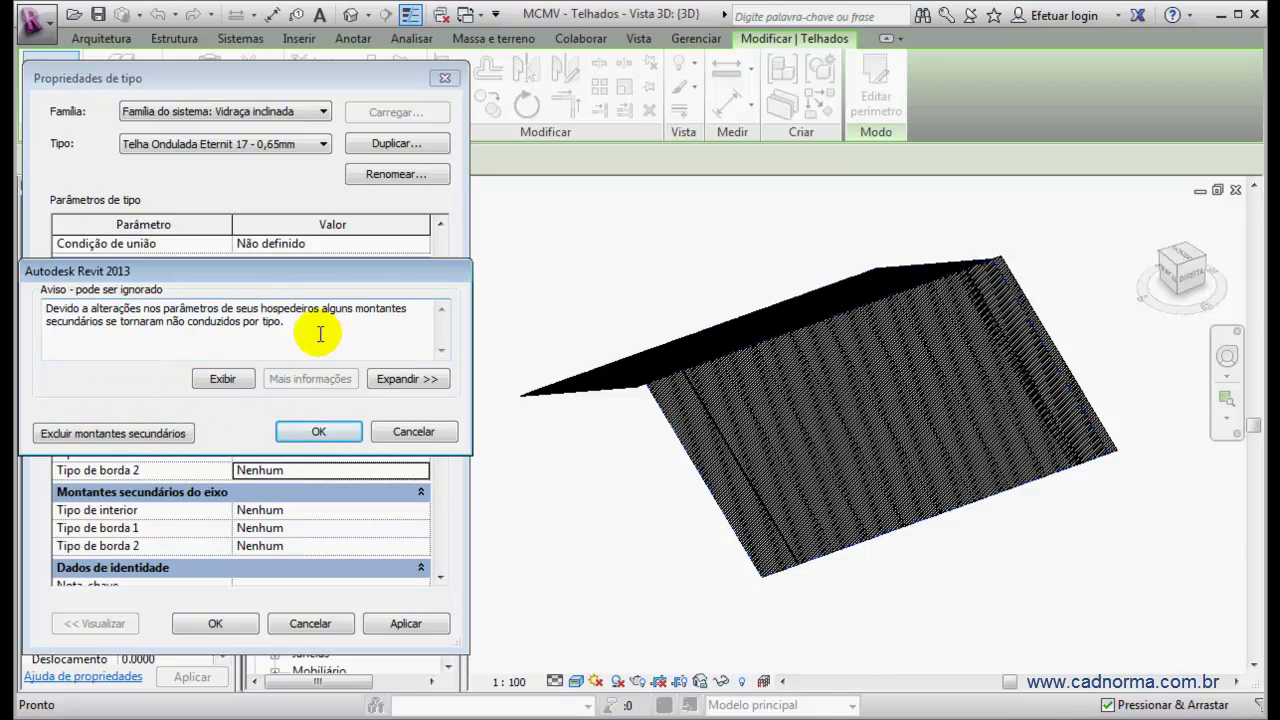
click(152, 436)
click(235, 622)
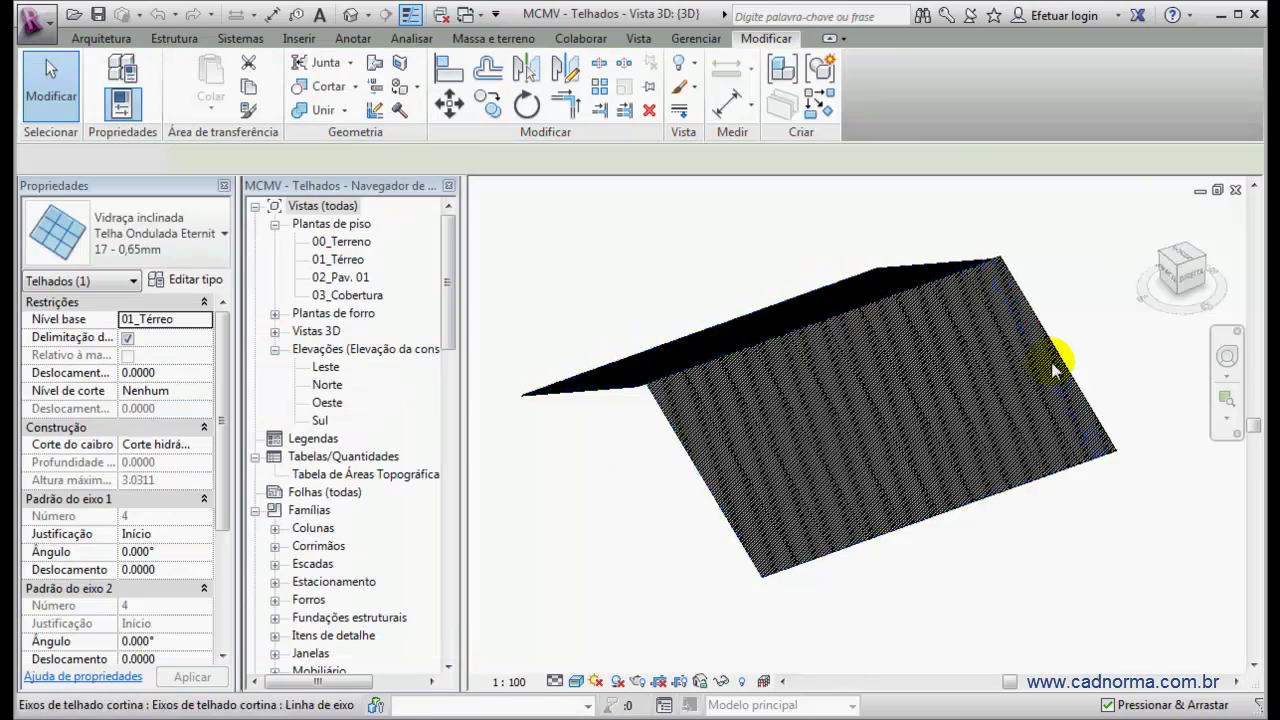
Compare the gable-edge tile strips with and without the border mullions by undoing and redoing the mullion removal.
scroll(1056, 354, up, 5)
scroll(1055, 355, down, 4)
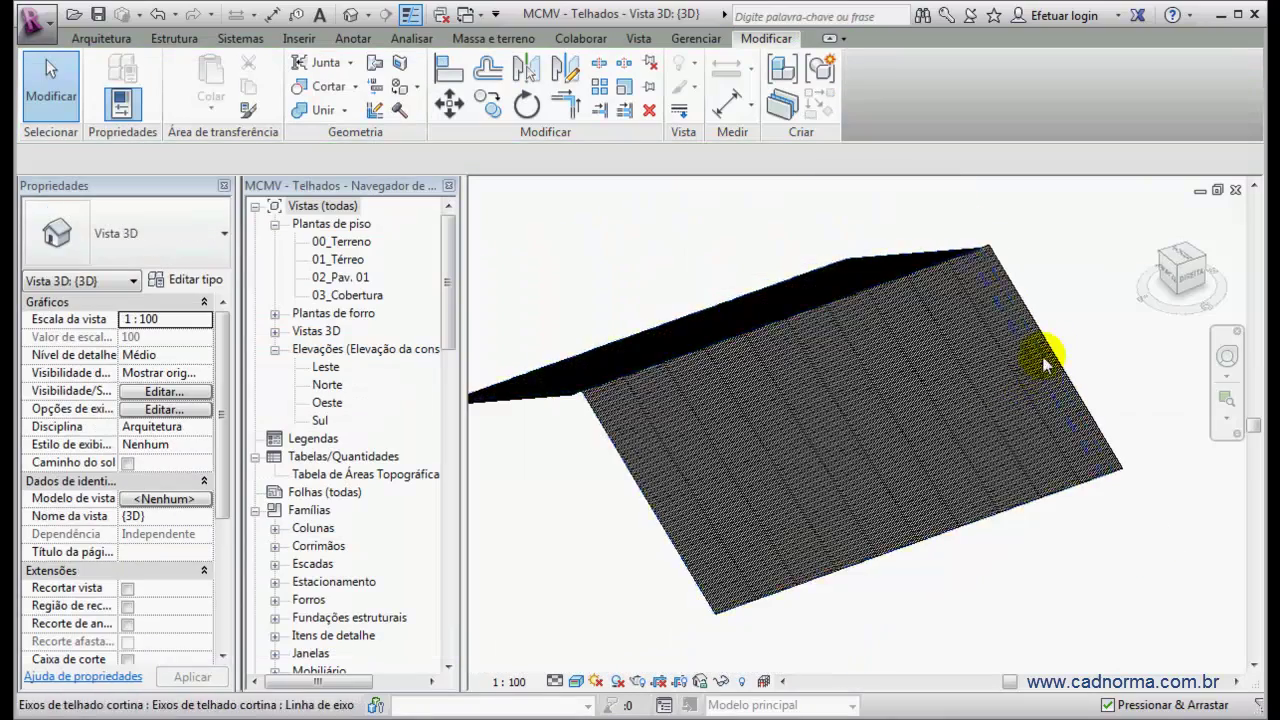
scroll(1062, 378, up, 5)
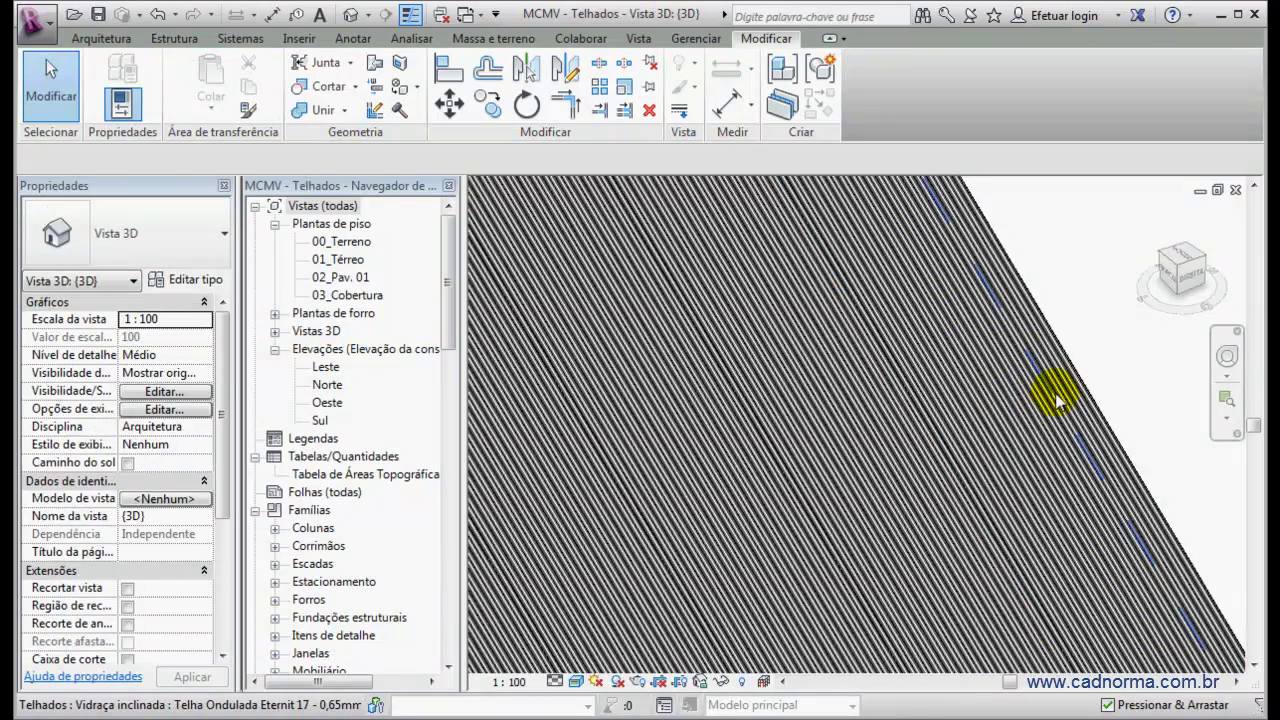
scroll(1070, 376, down, 4)
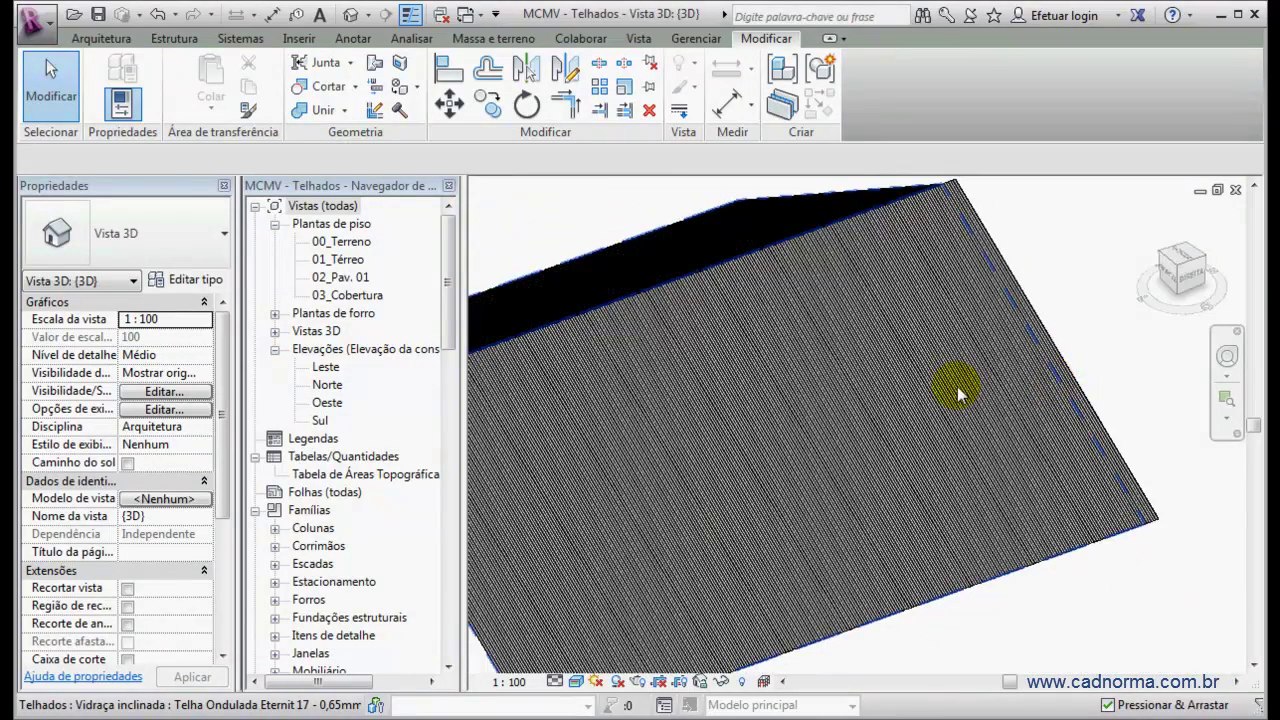
scroll(1078, 290, down, 4)
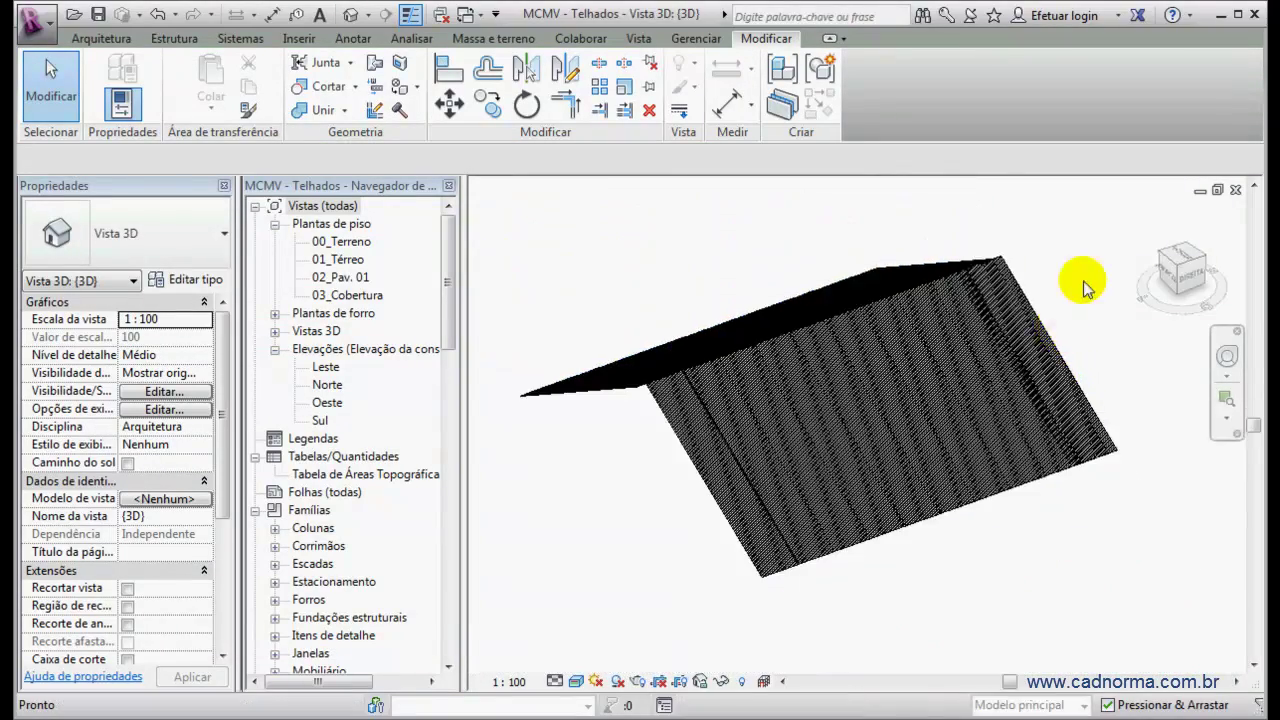
scroll(1110, 450, up, 5)
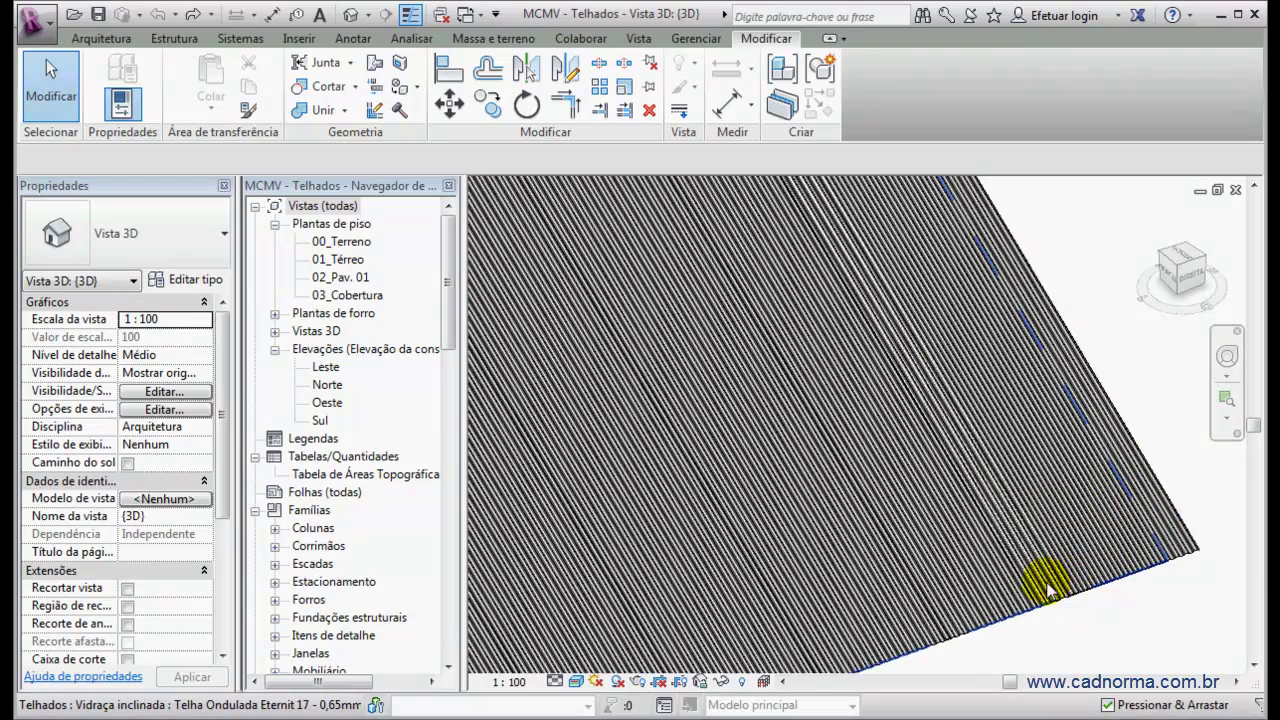
scroll(1043, 586, down, 5)
scroll(863, 266, up, 4)
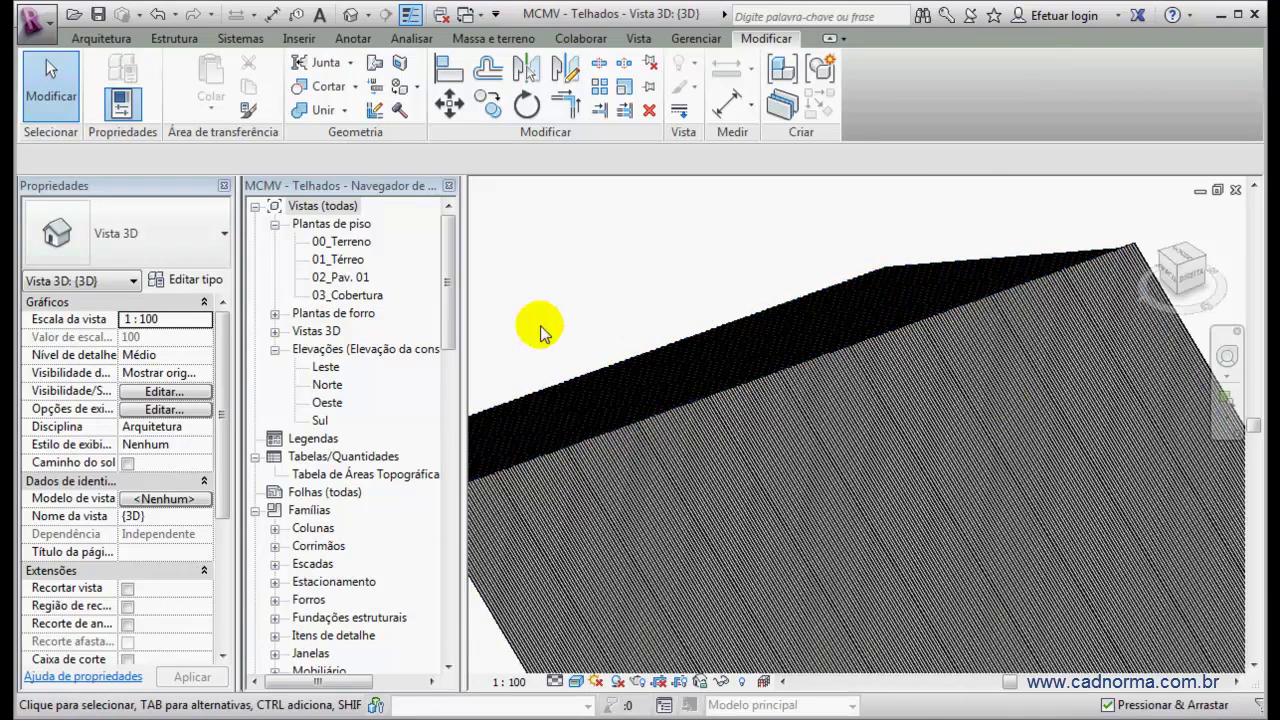
Set the Layout of Padrão do eixo 1 to Número fixo in the corrugated Eternit roof's type properties and apply it.
click(1090, 270)
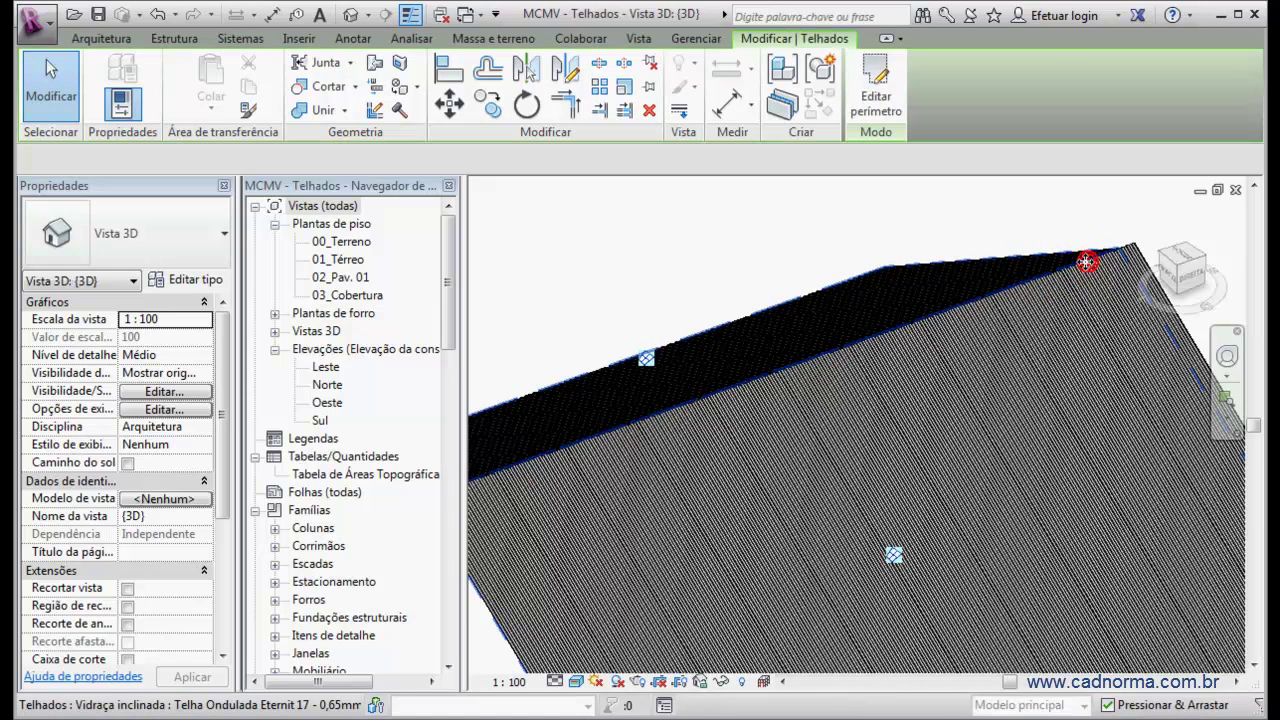
click(182, 284)
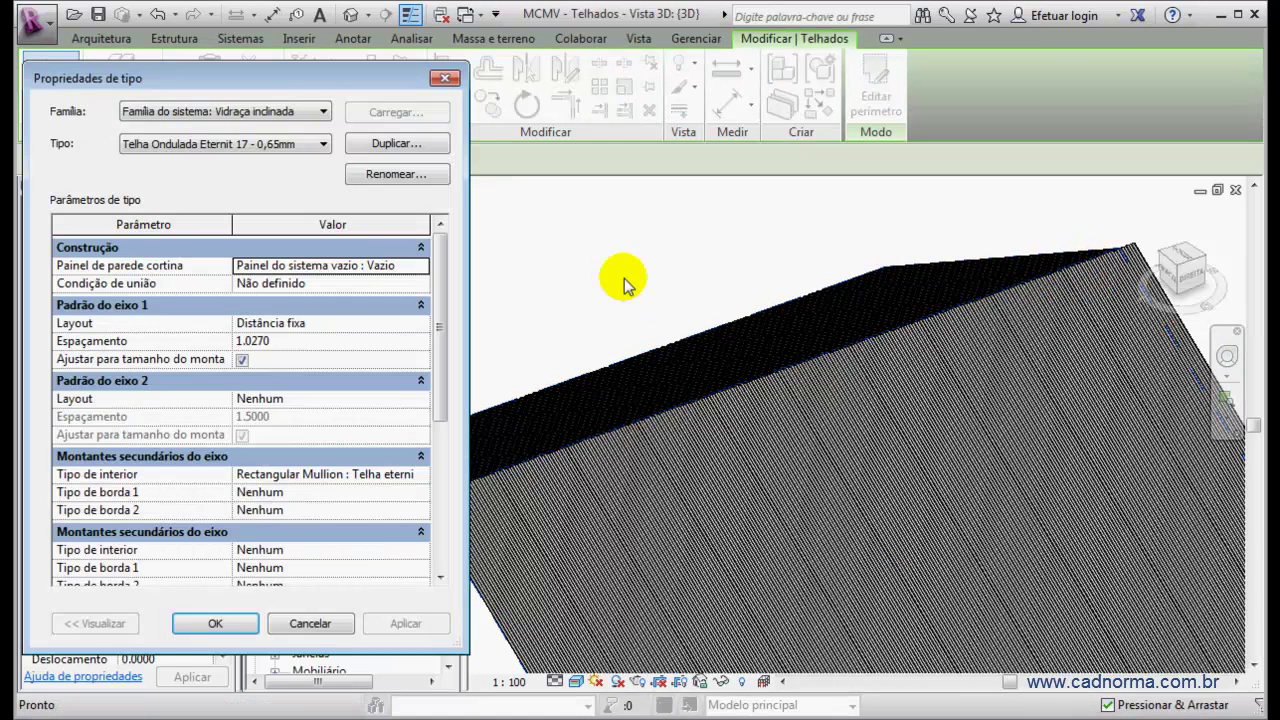
click(368, 322)
click(421, 324)
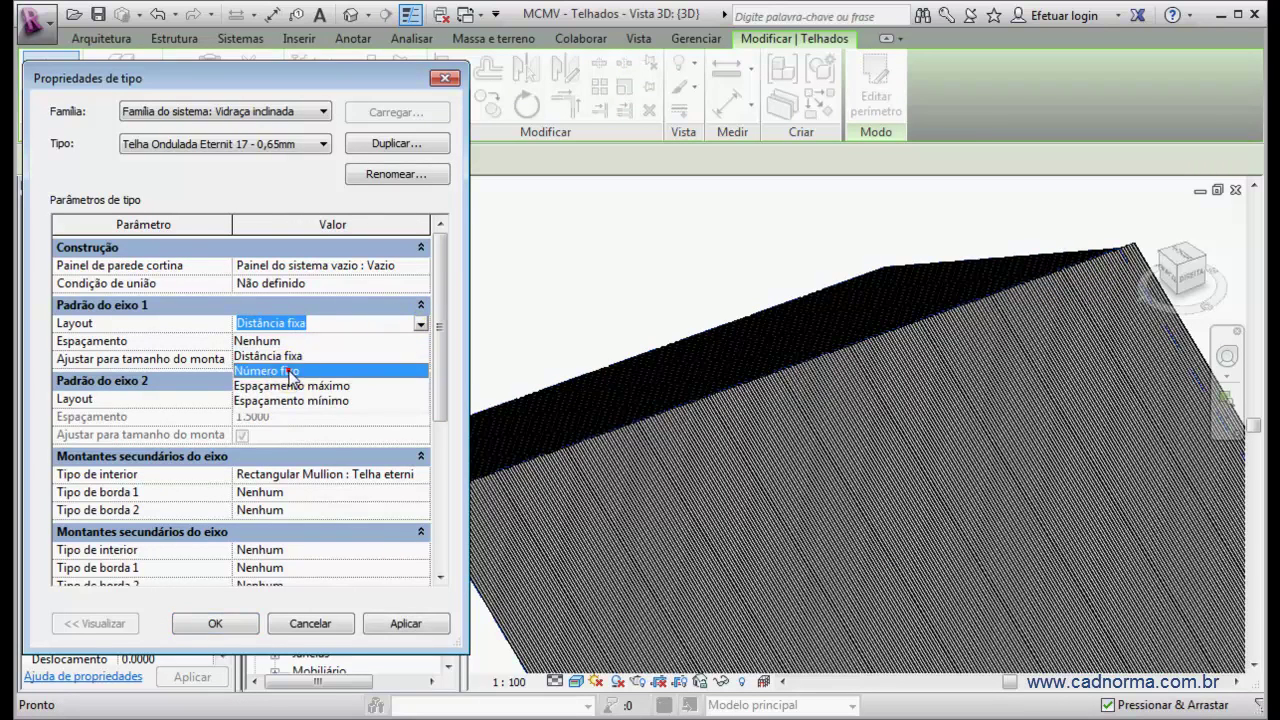
click(289, 372)
click(405, 623)
click(217, 623)
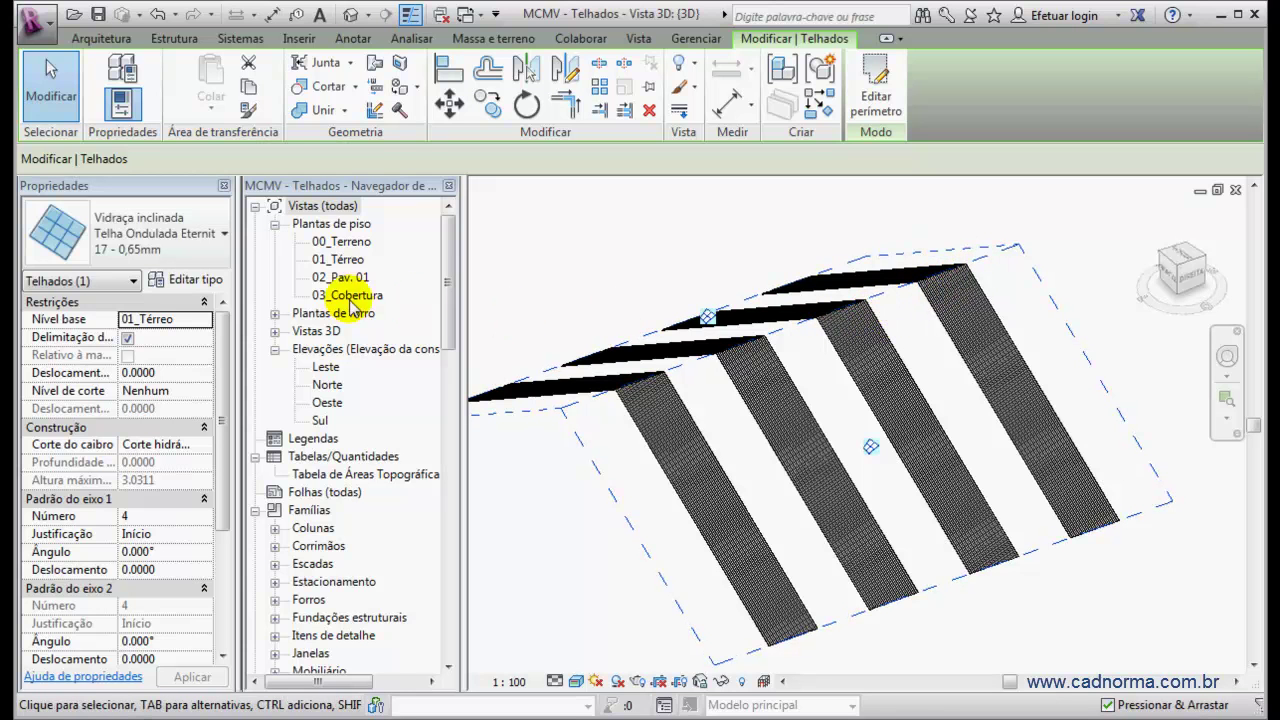
Turn off the mullion-size adjustment of Padrão do eixo 1 in the roof type, apply it and close the type properties.
click(196, 279)
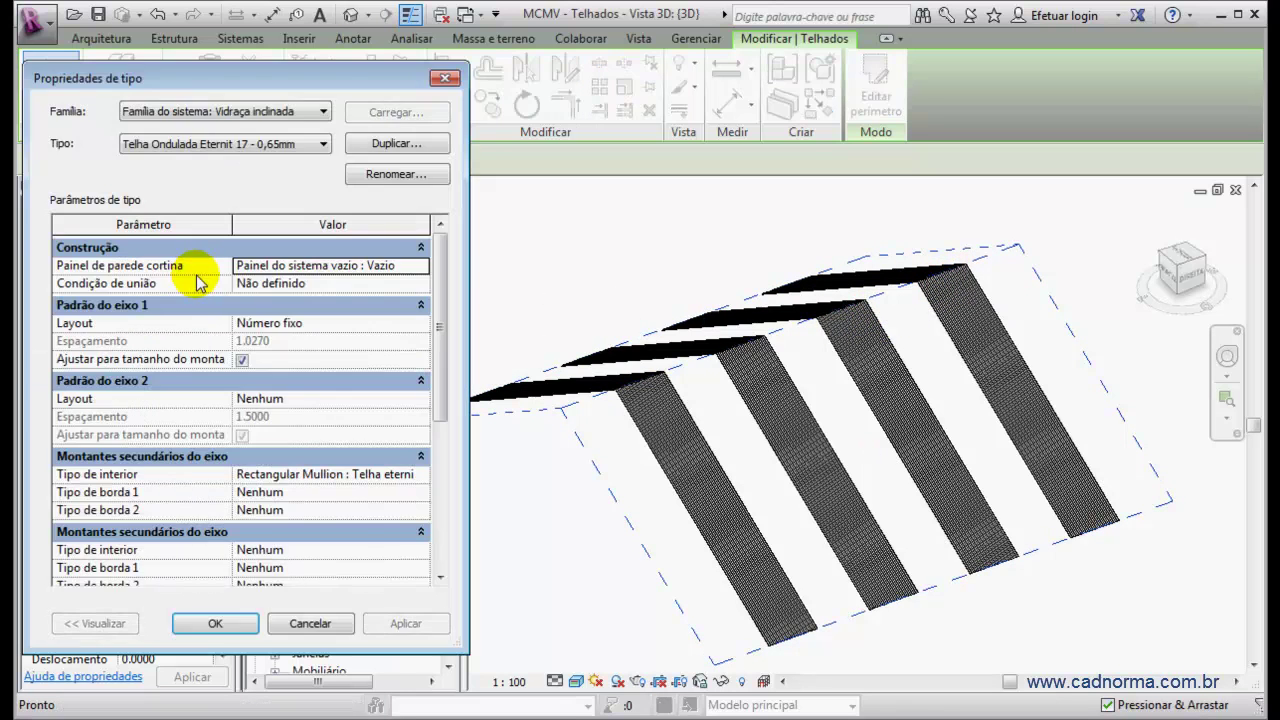
click(343, 325)
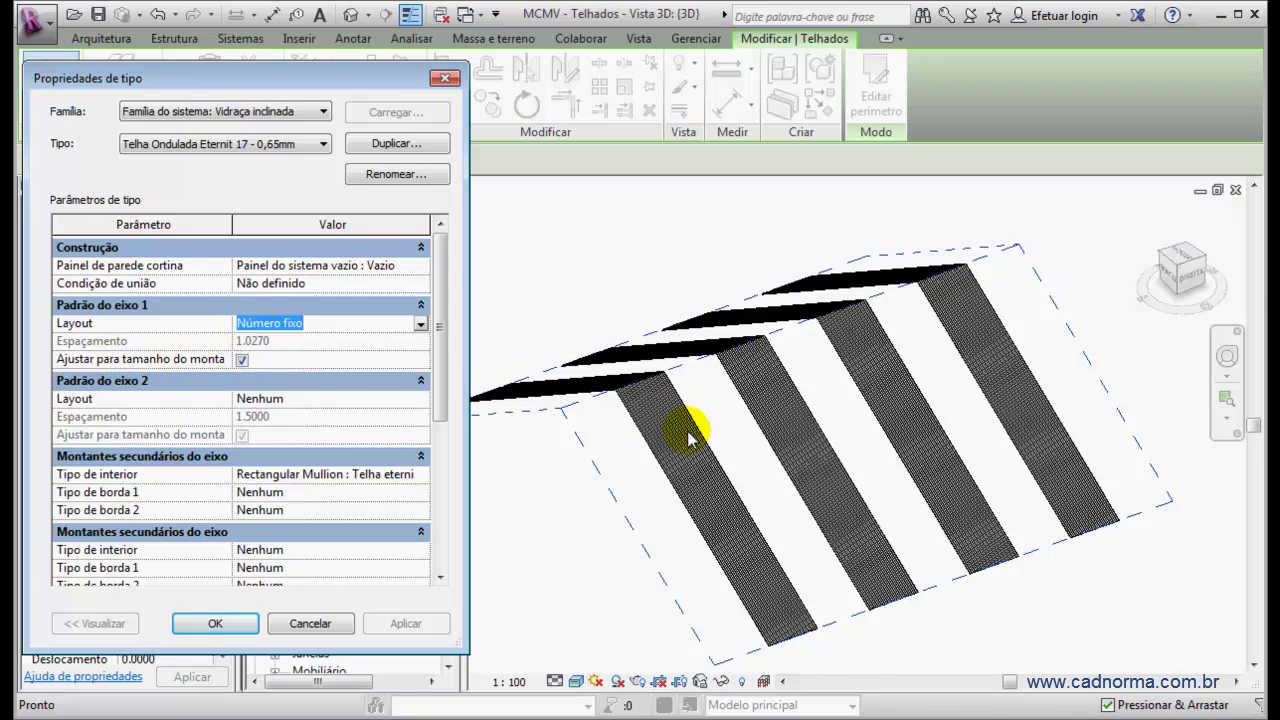
click(241, 360)
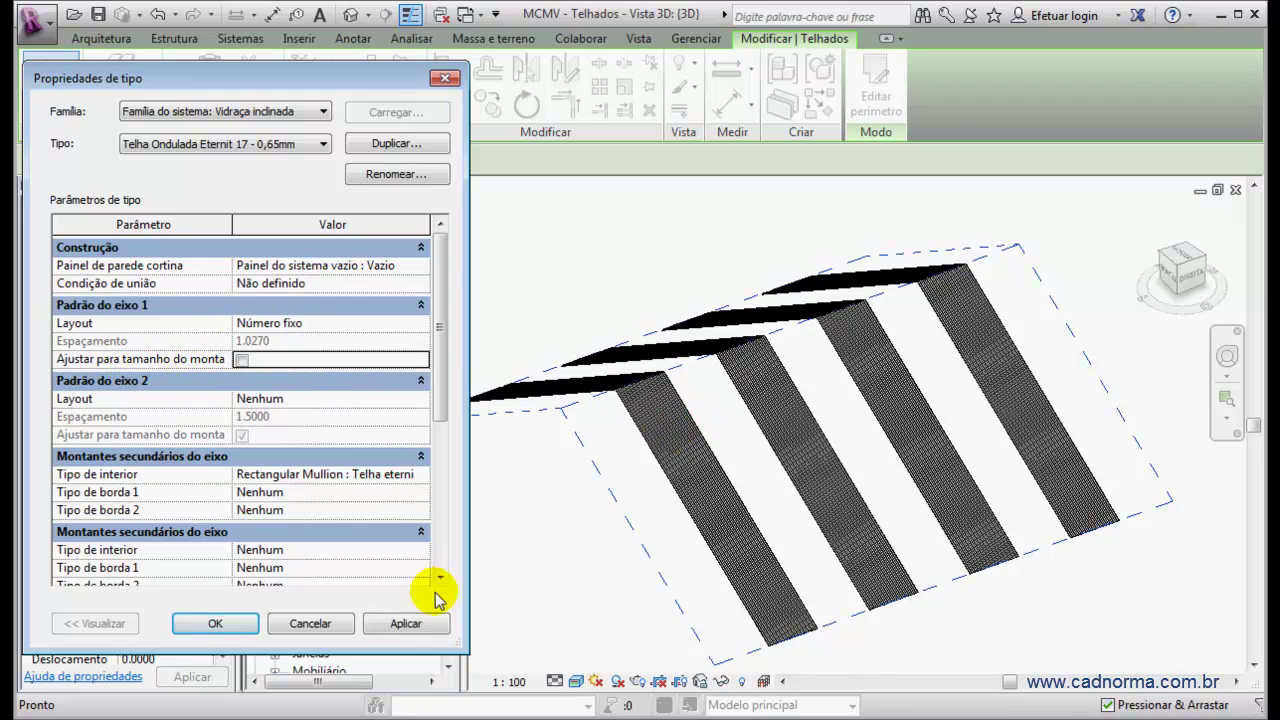
click(405, 622)
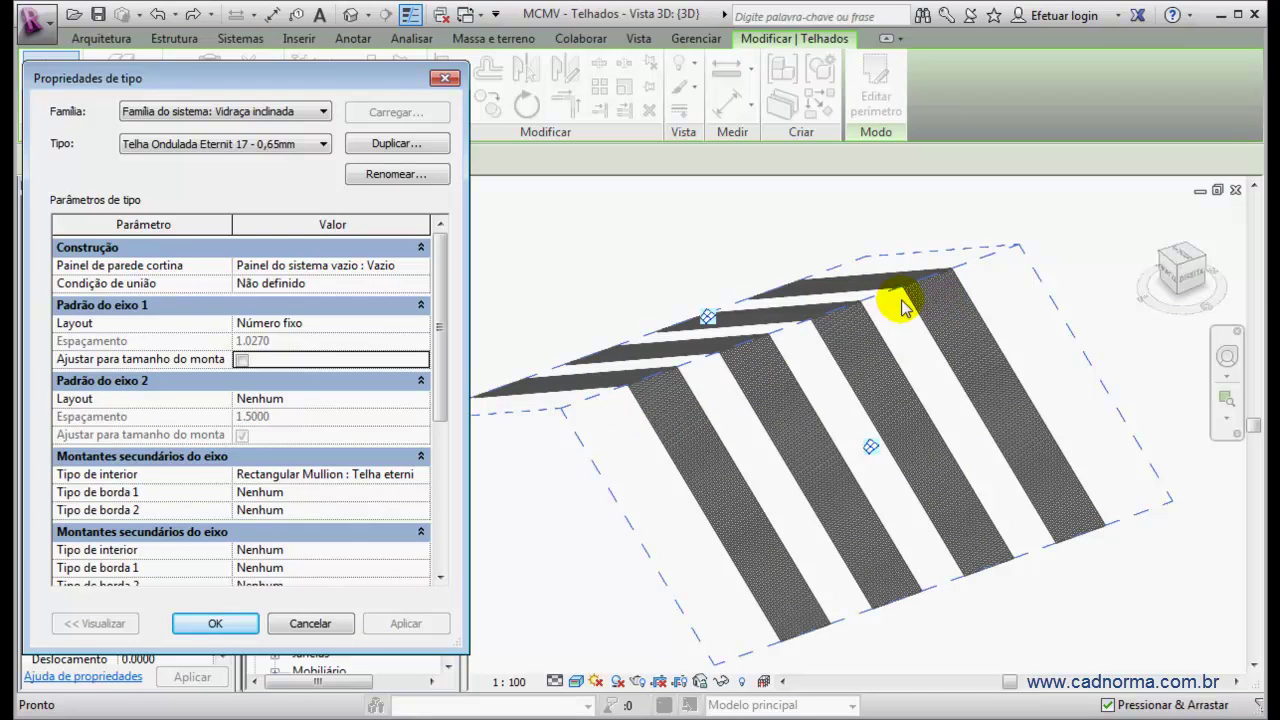
key(Escape)
key(Escape)
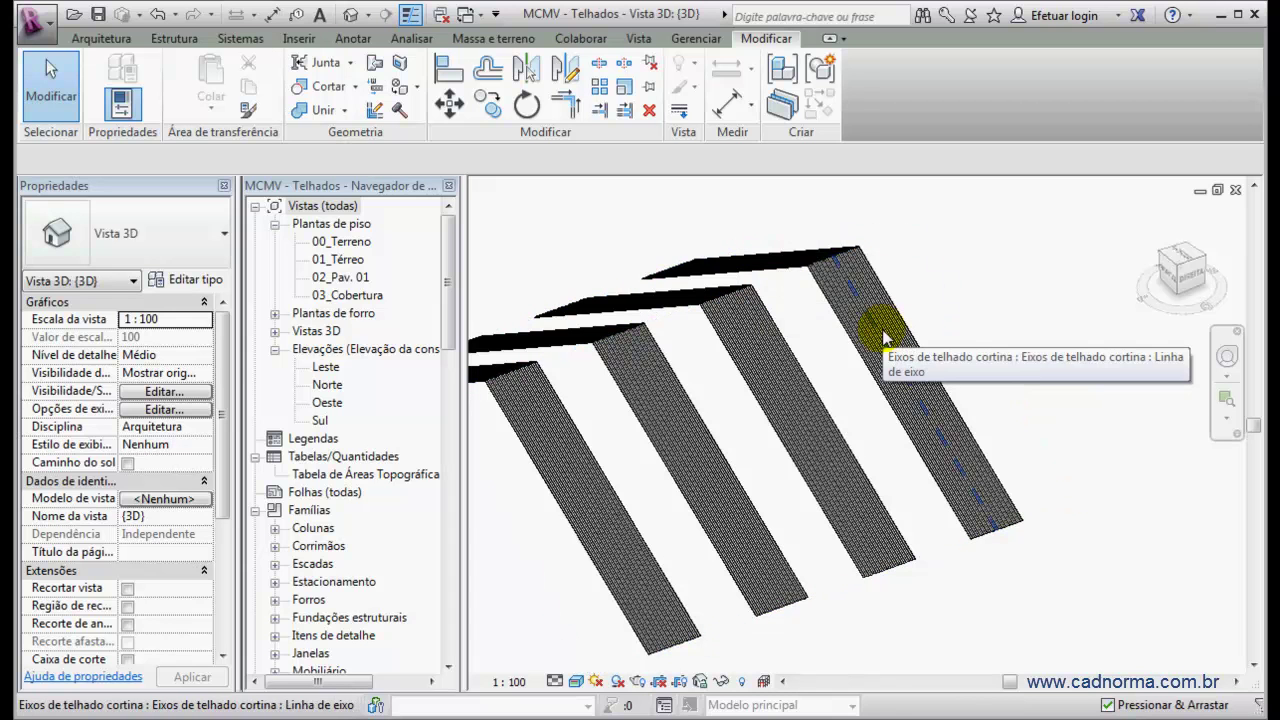
Review the type properties of the red Telha Cerâmica - Colonial roof for its axis layouts and mullions, and close them without changes.
click(971, 320)
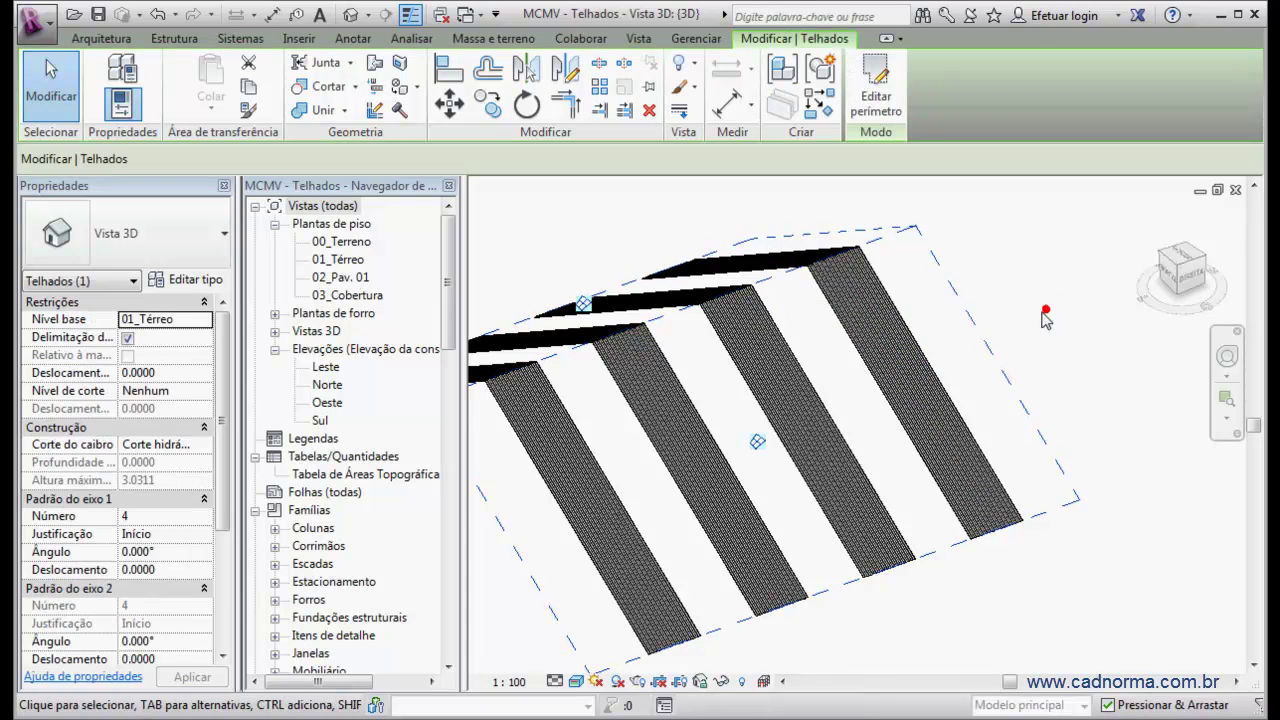
scroll(1043, 345, down, 3)
click(1100, 371)
shift+middle_drag(1100, 371, 865, 368)
scroll(865, 368, up, 6)
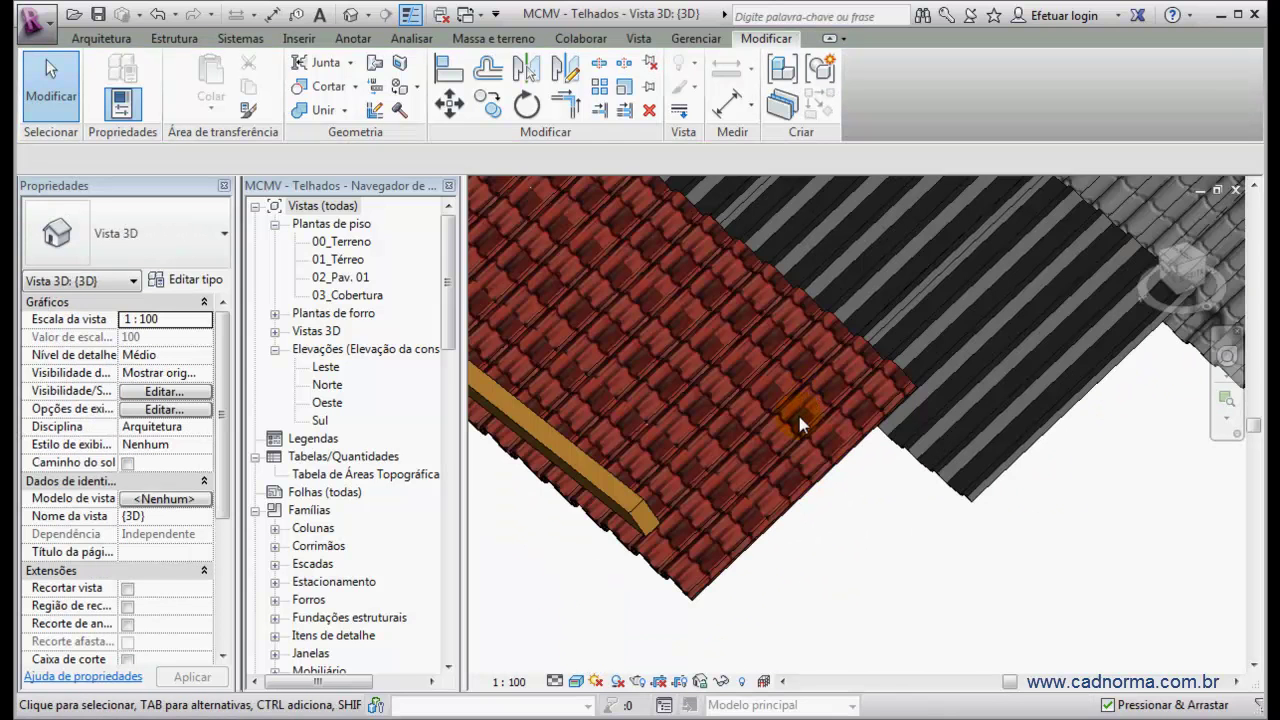
click(571, 323)
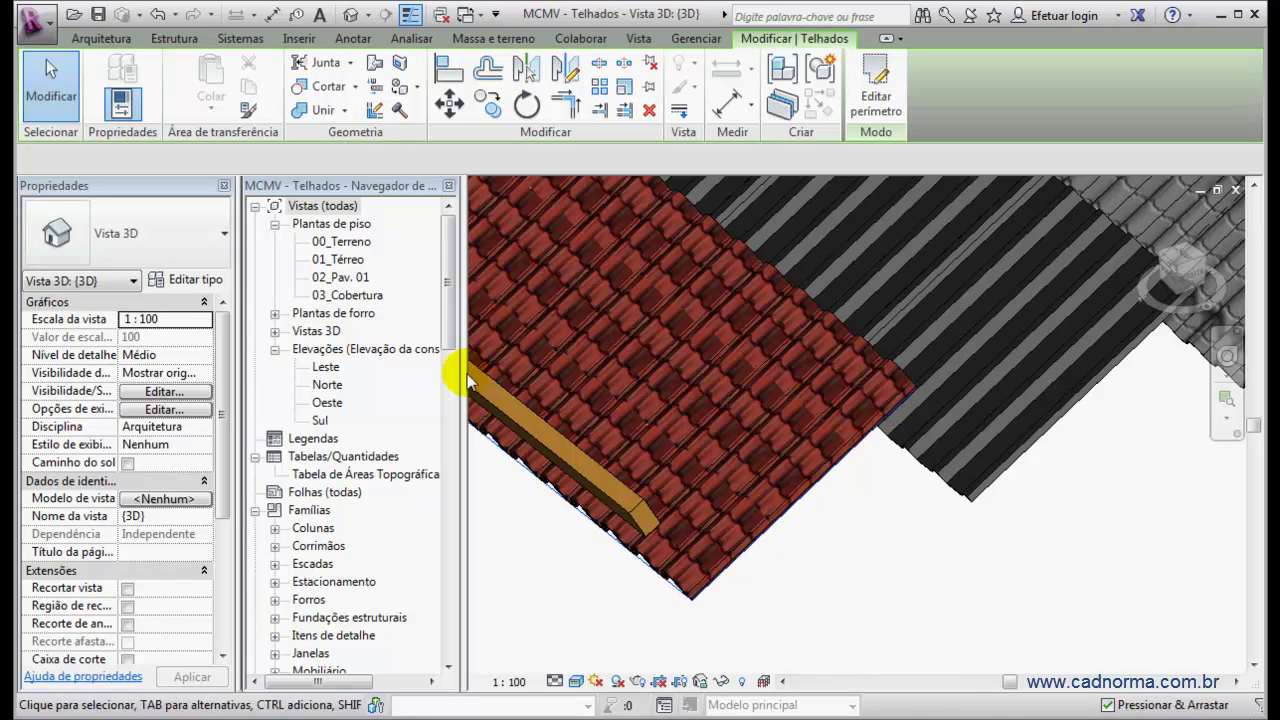
click(180, 282)
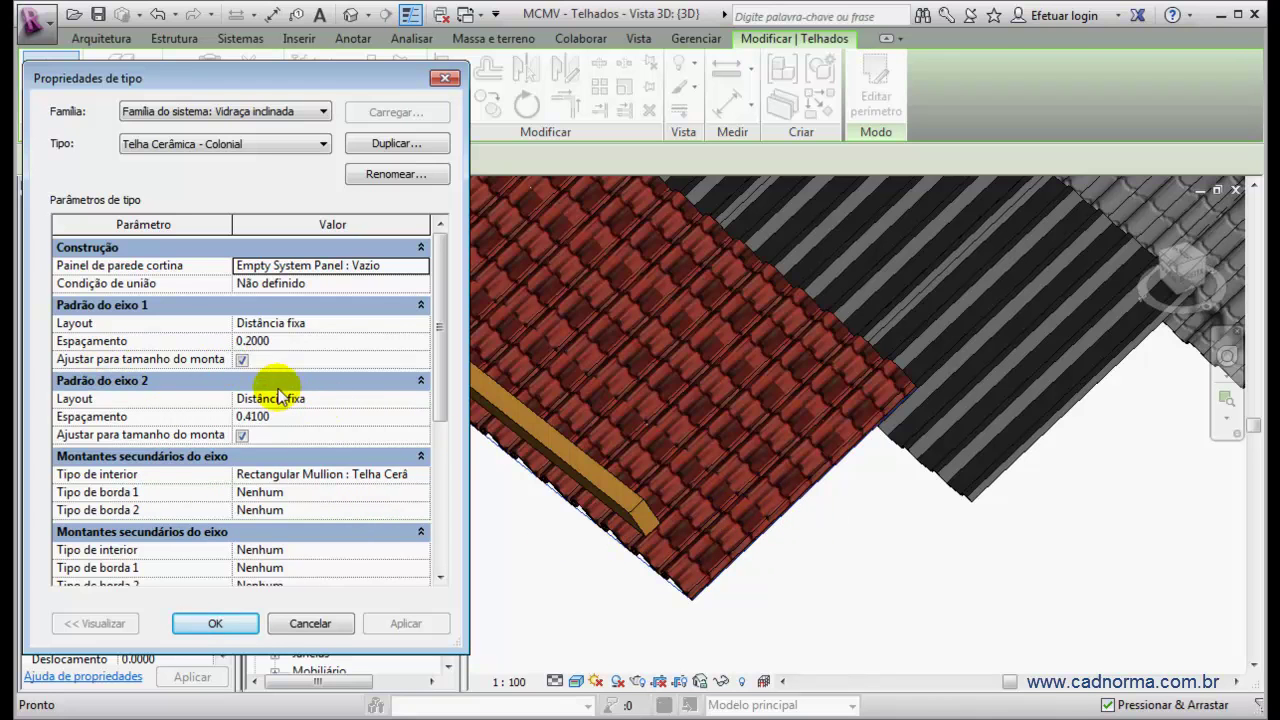
click(310, 622)
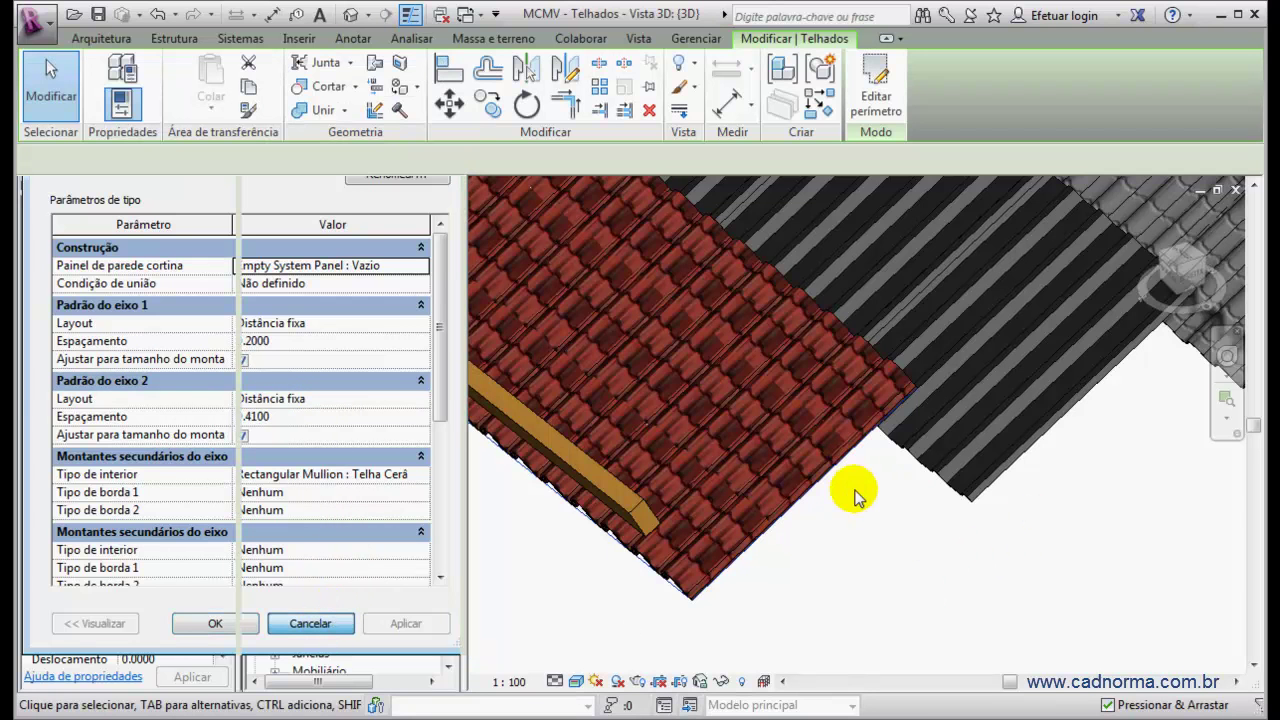
Return to the corrugated Eternit roof, select it and open its type properties.
click(860, 503)
scroll(943, 526, down, 6)
middle_drag(730, 350, 975, 400)
scroll(975, 400, down, 5)
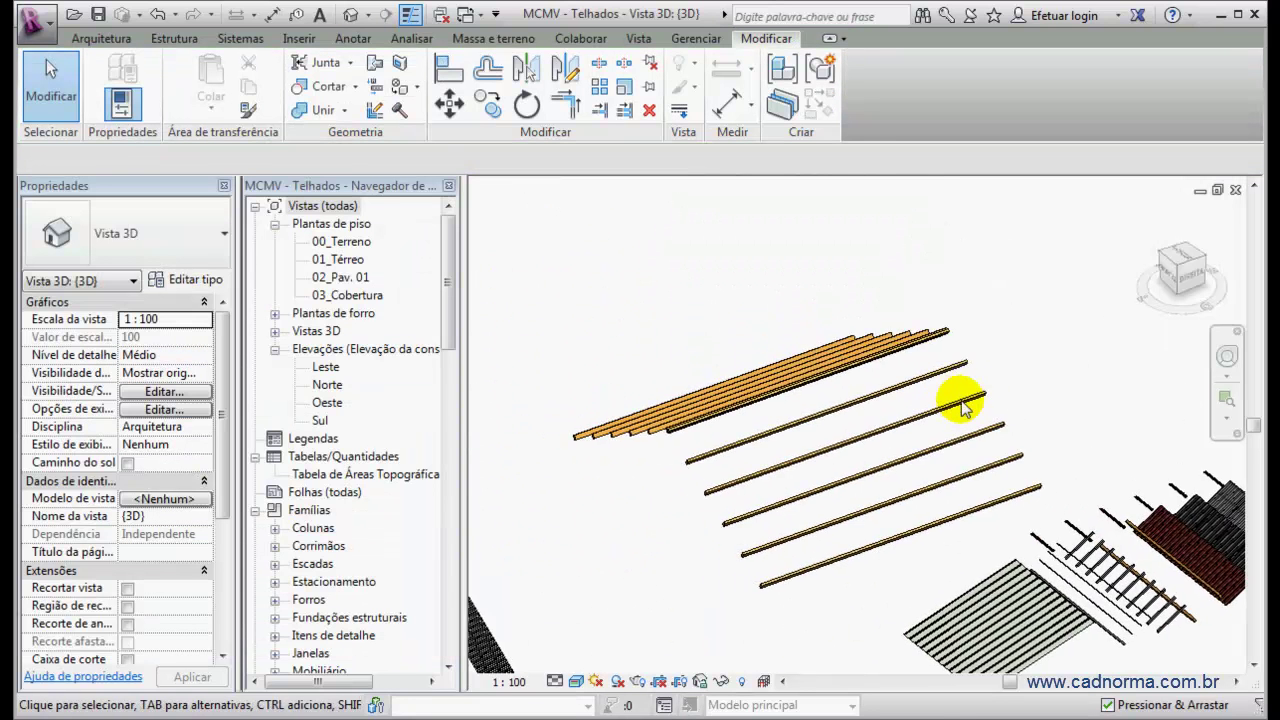
scroll(798, 474, up, 3)
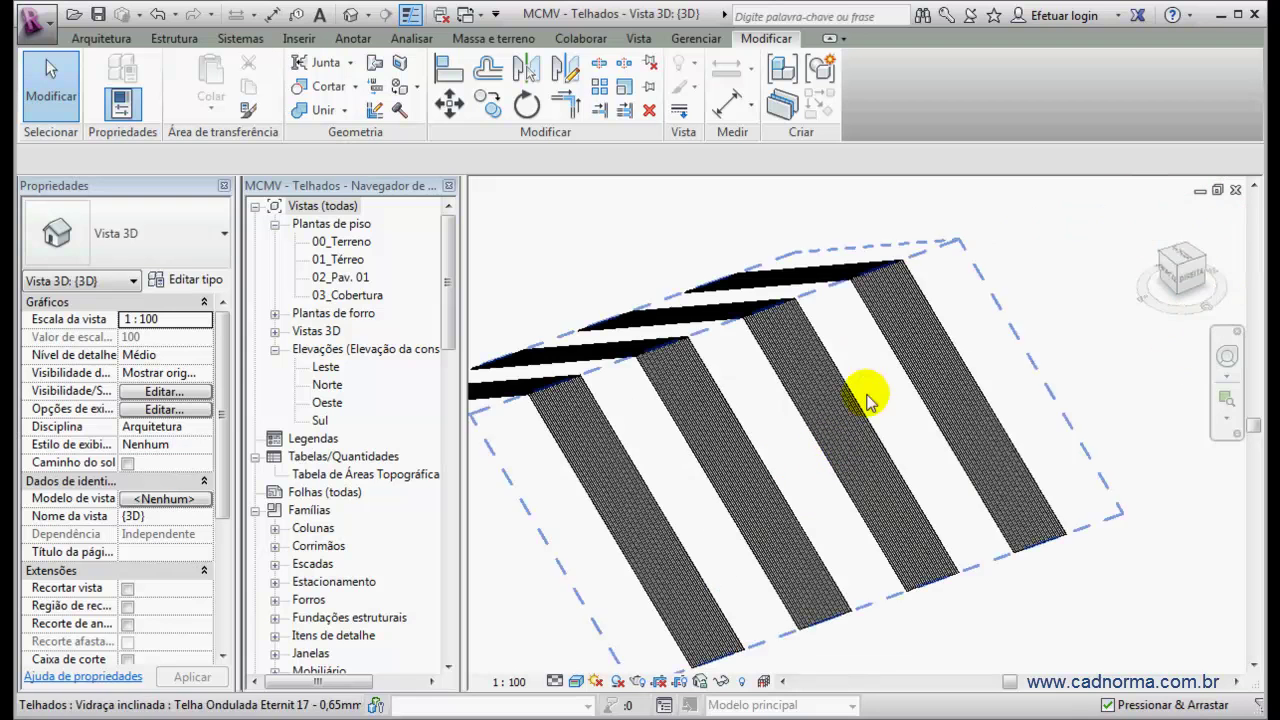
click(934, 253)
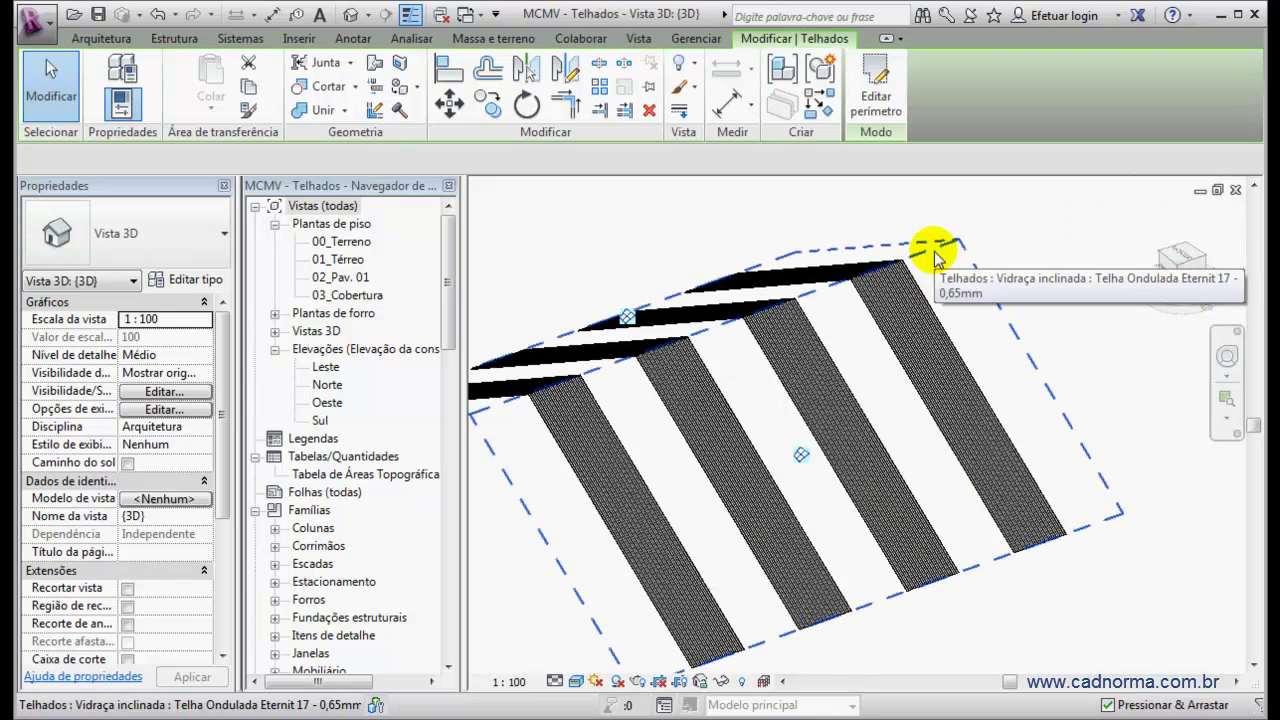
shift+middle_drag(934, 252, 614, 314)
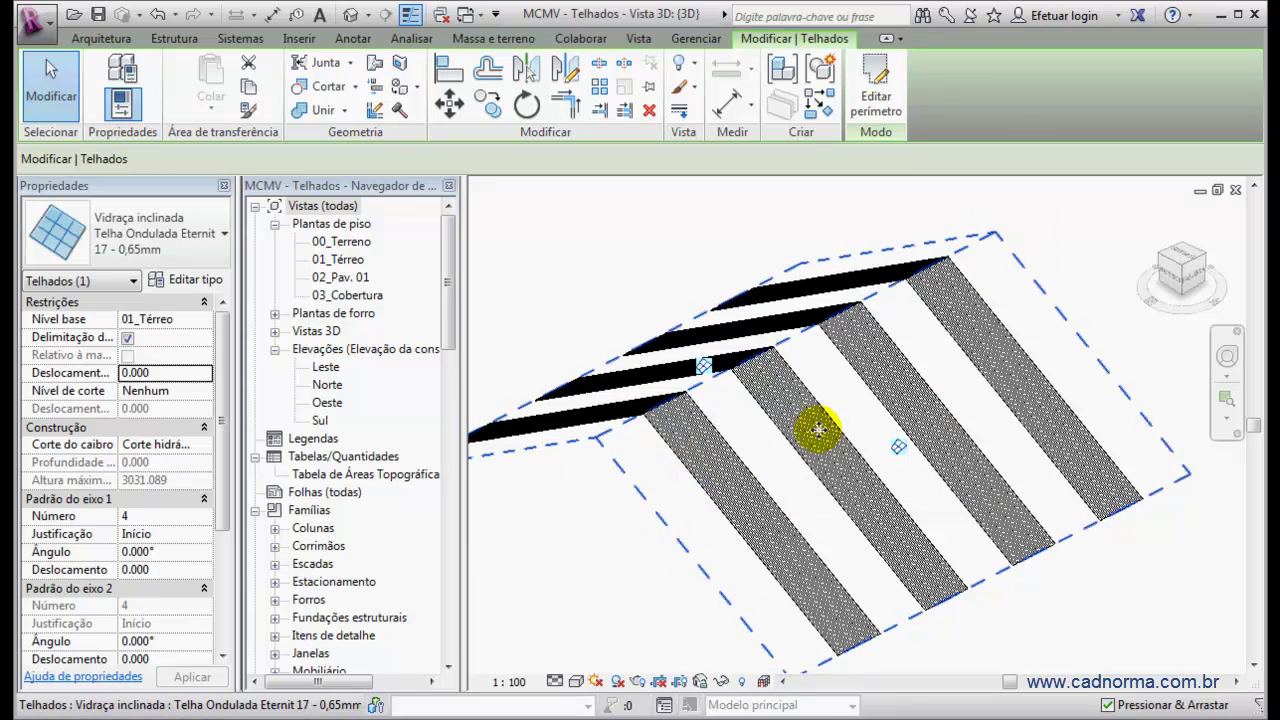
click(596, 440)
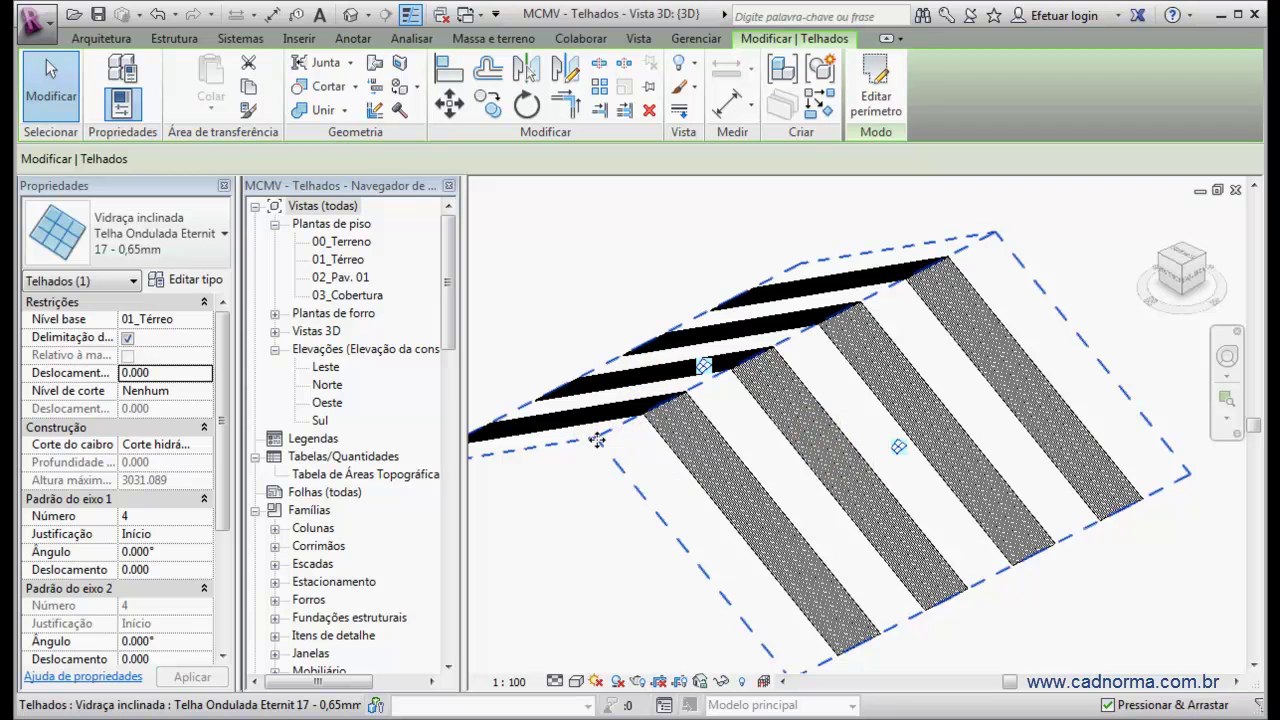
click(197, 281)
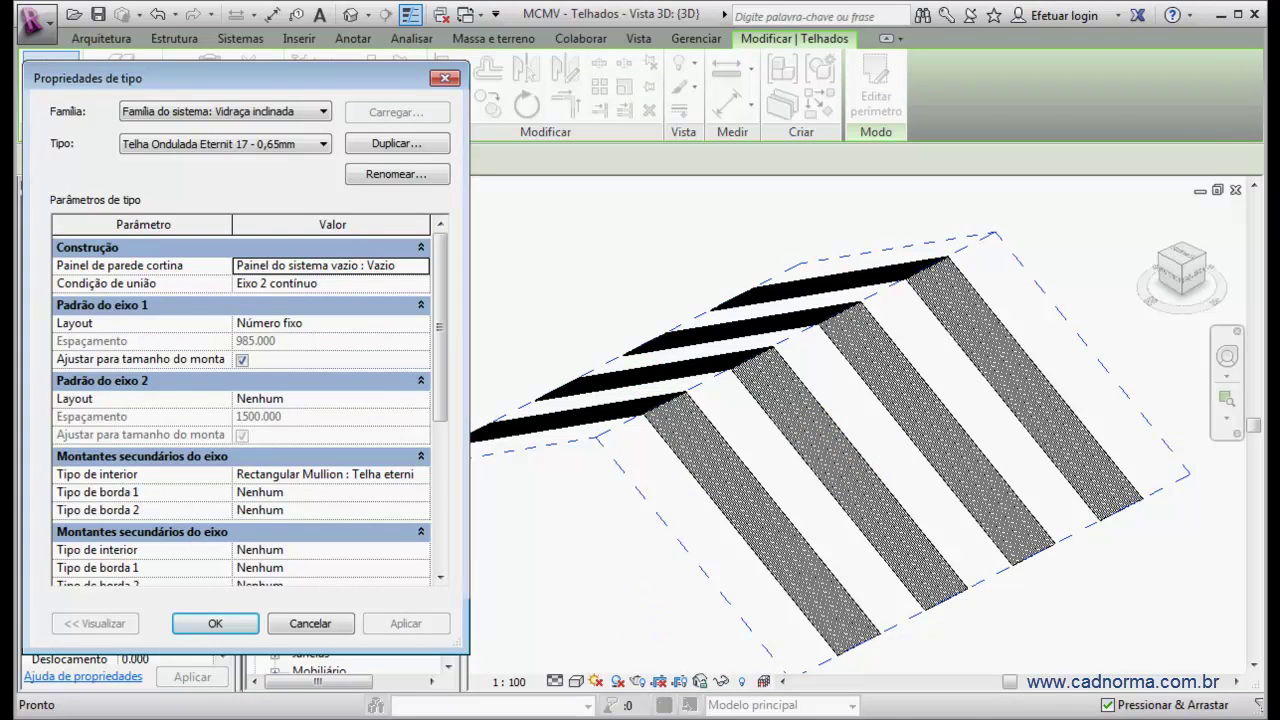
Check the Telha Ondulada 17 width in the Adobe Reader catalogue, and set the roof type's Padrão do eixo 1 Layout to Distância fixa.
key(alt+Tab)
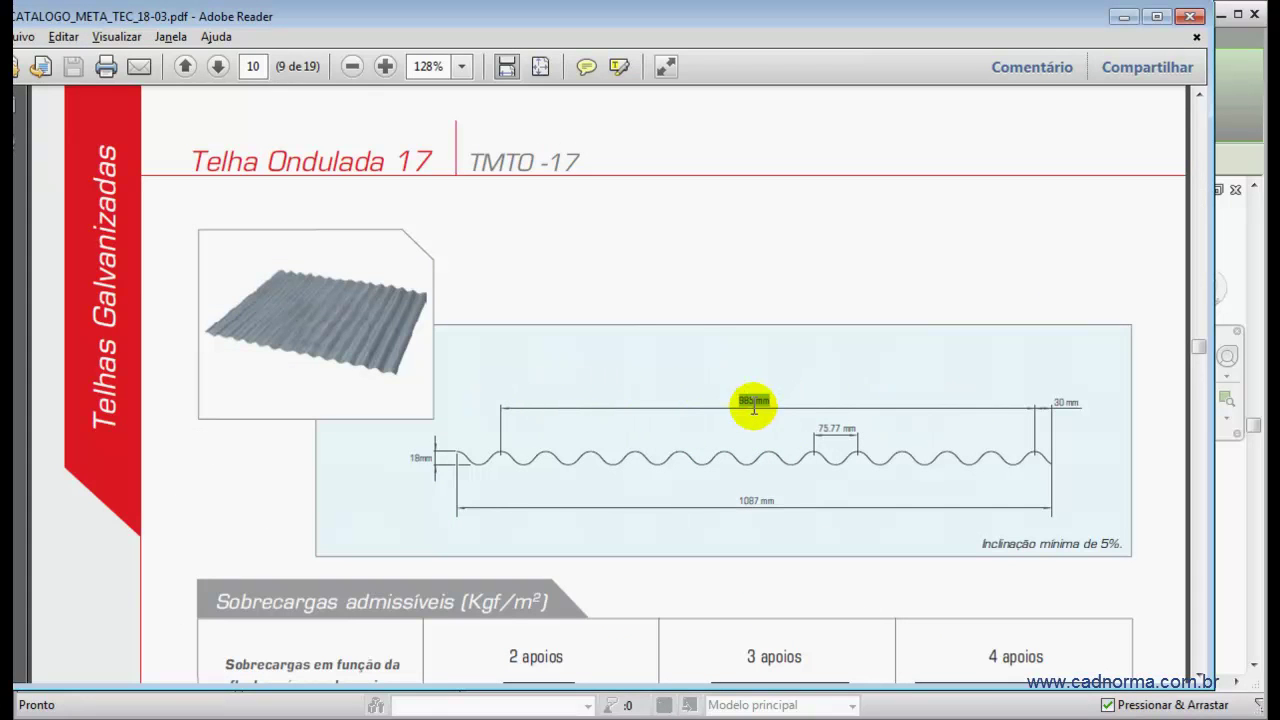
click(1124, 17)
click(330, 323)
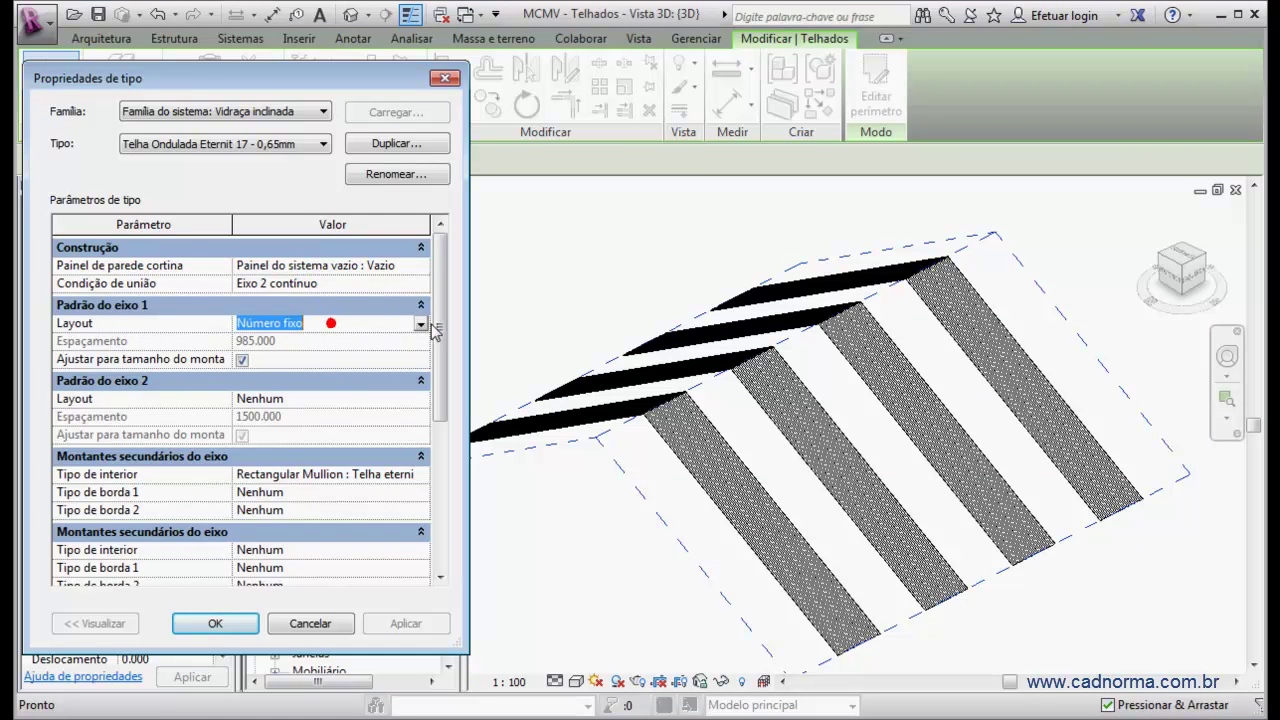
click(424, 325)
click(285, 357)
click(236, 341)
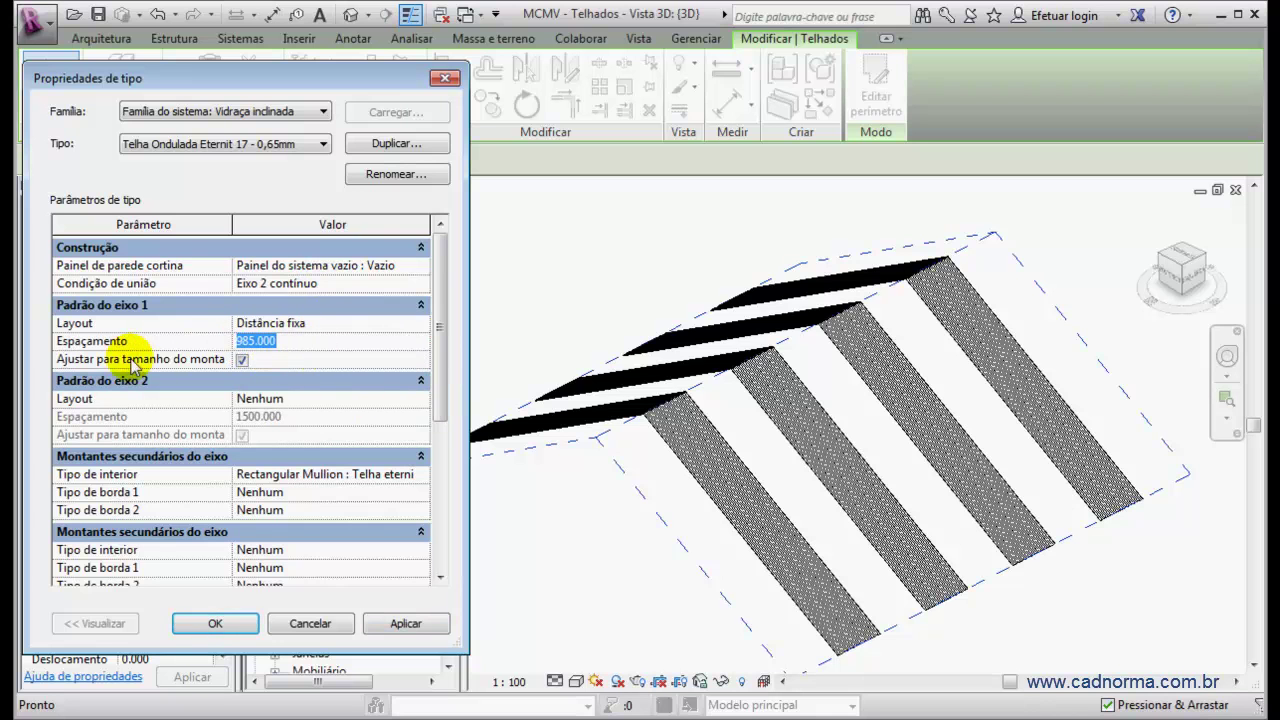
click(410, 623)
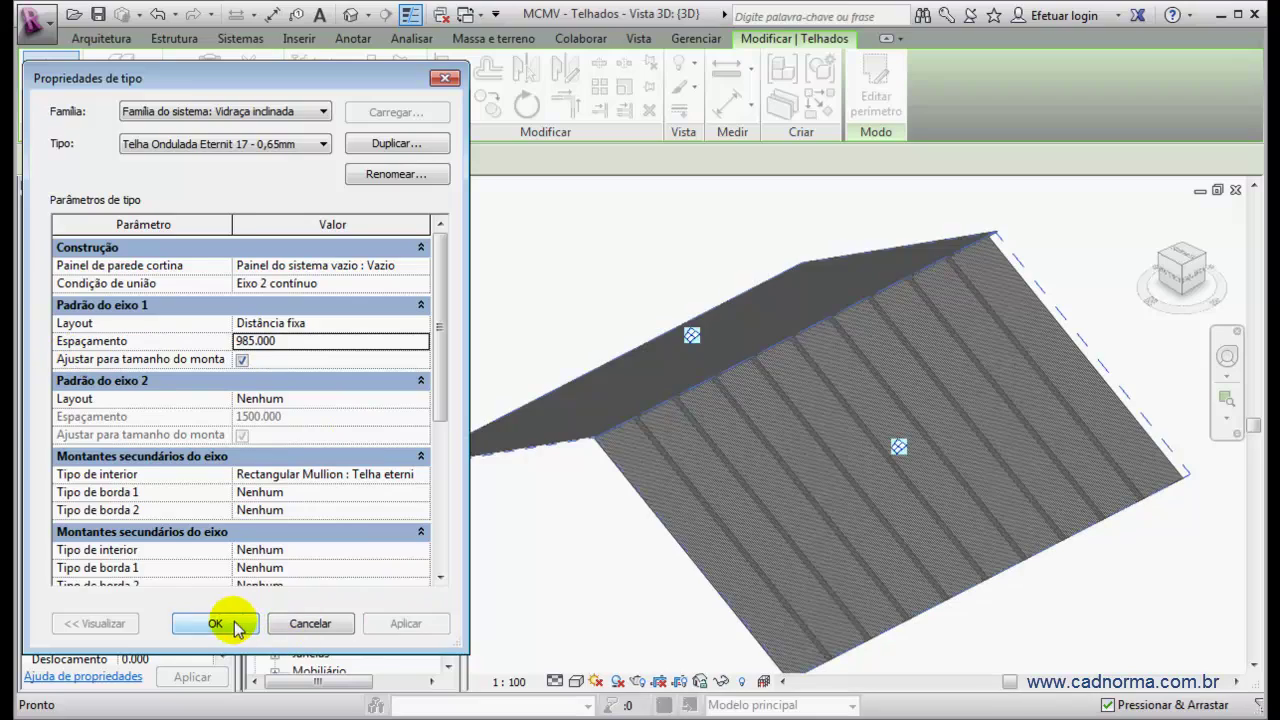
click(235, 624)
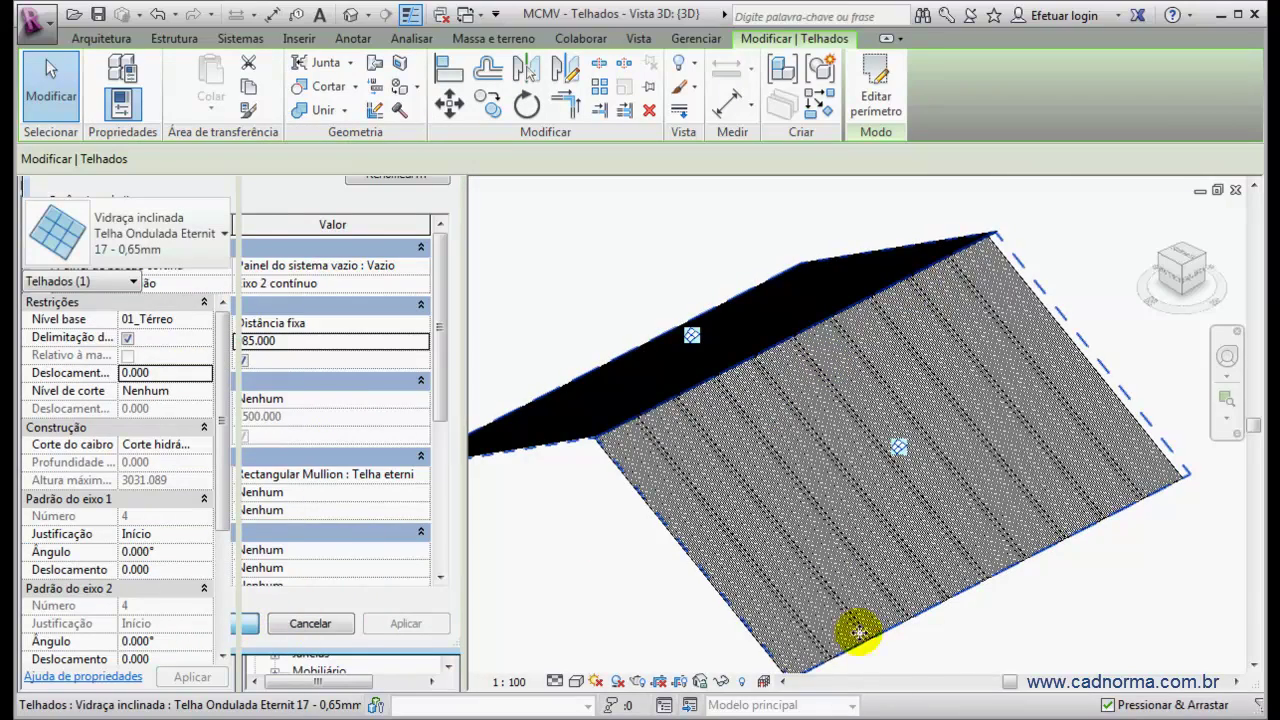
Inspect the overlap between neighbouring corrugated tiles along the eave, selecting one tile mullion to see its extent.
scroll(909, 634, up, 3)
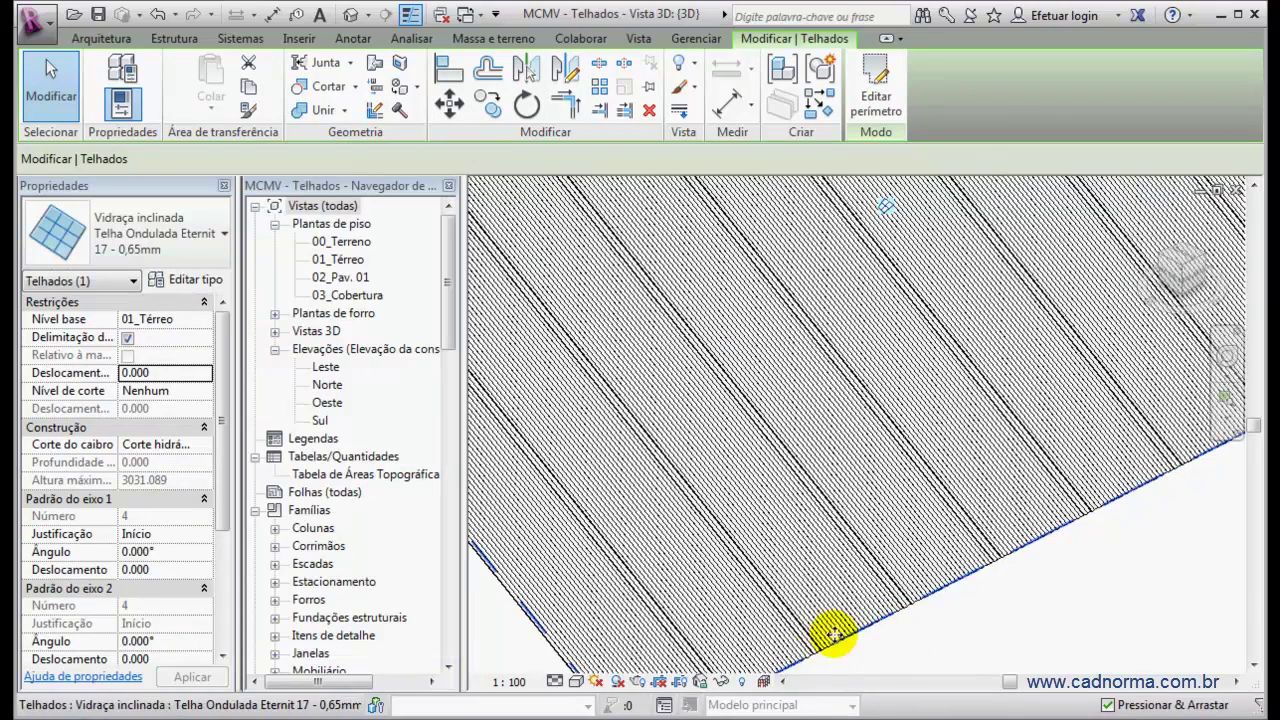
scroll(818, 650, up, 5)
scroll(808, 557, up, 2)
scroll(872, 553, up, 2)
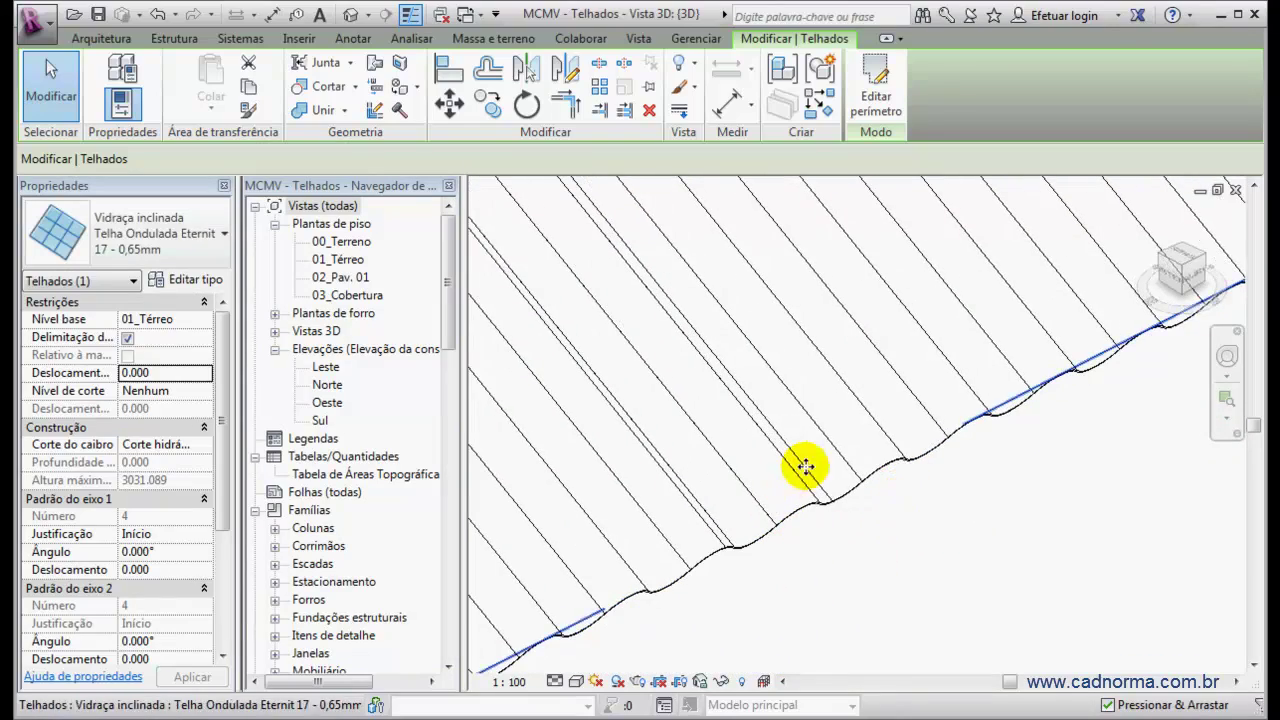
click(906, 520)
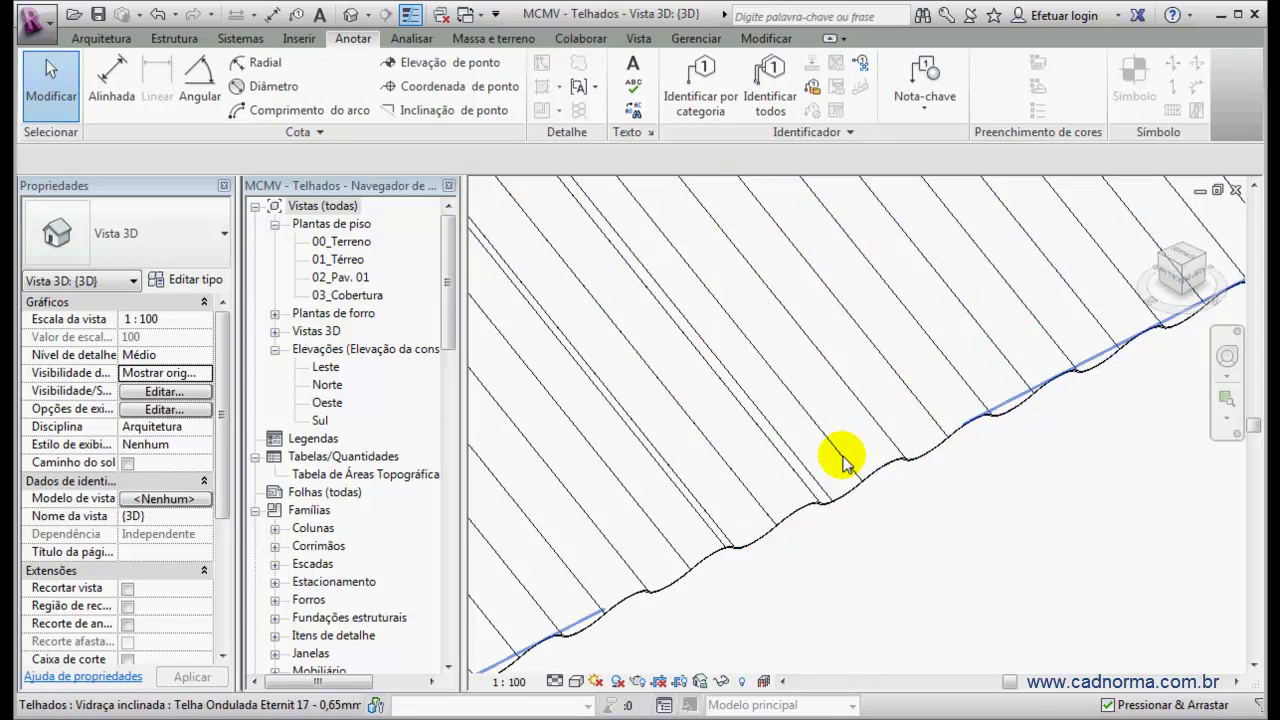
click(785, 510)
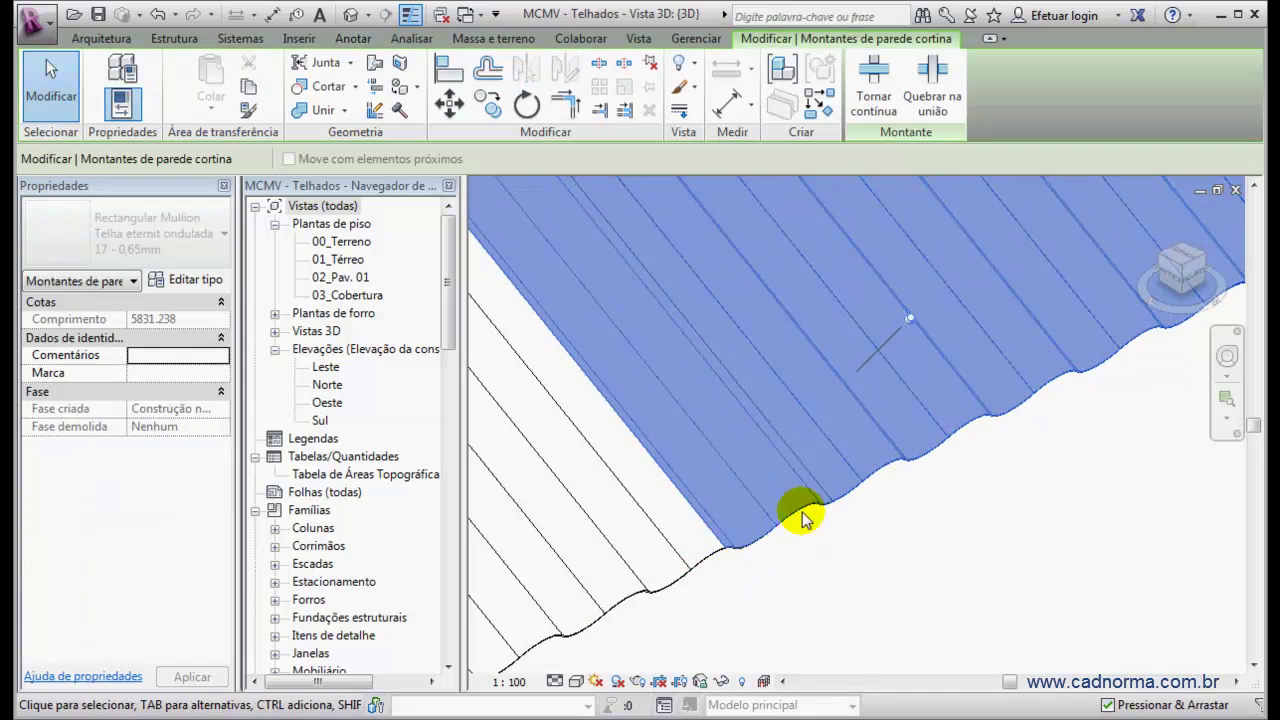
scroll(847, 447, down, 5)
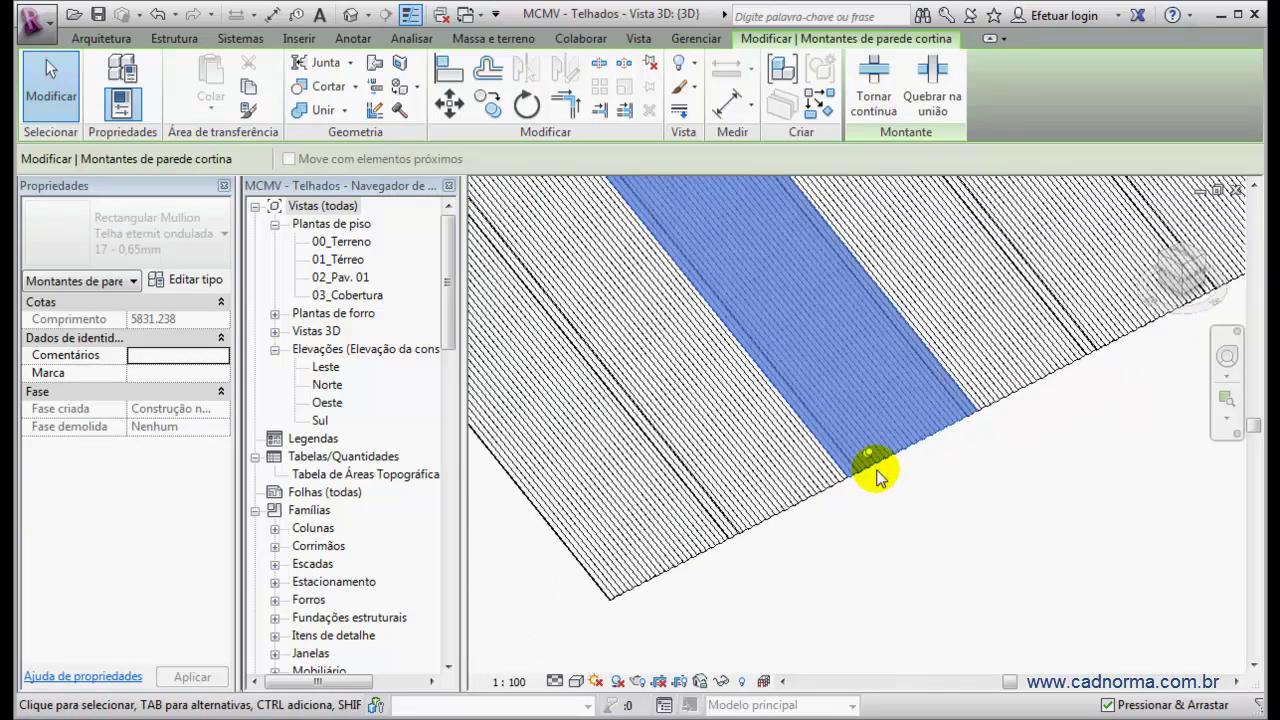
Examine the tile coverage at the roof's gable edges and ridge, and the overall appearance of the finished roof.
shift+middle_drag(876, 474, 977, 337)
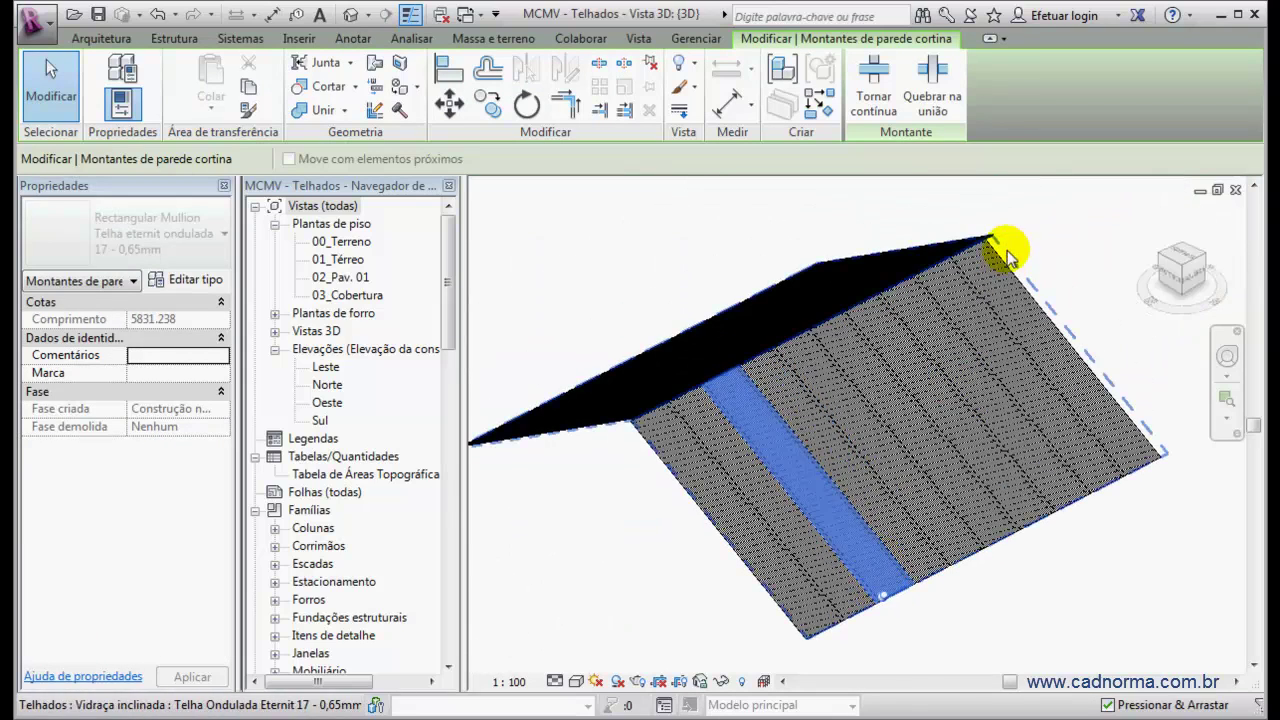
scroll(1006, 251, up, 4)
shift+middle_drag(996, 252, 986, 240)
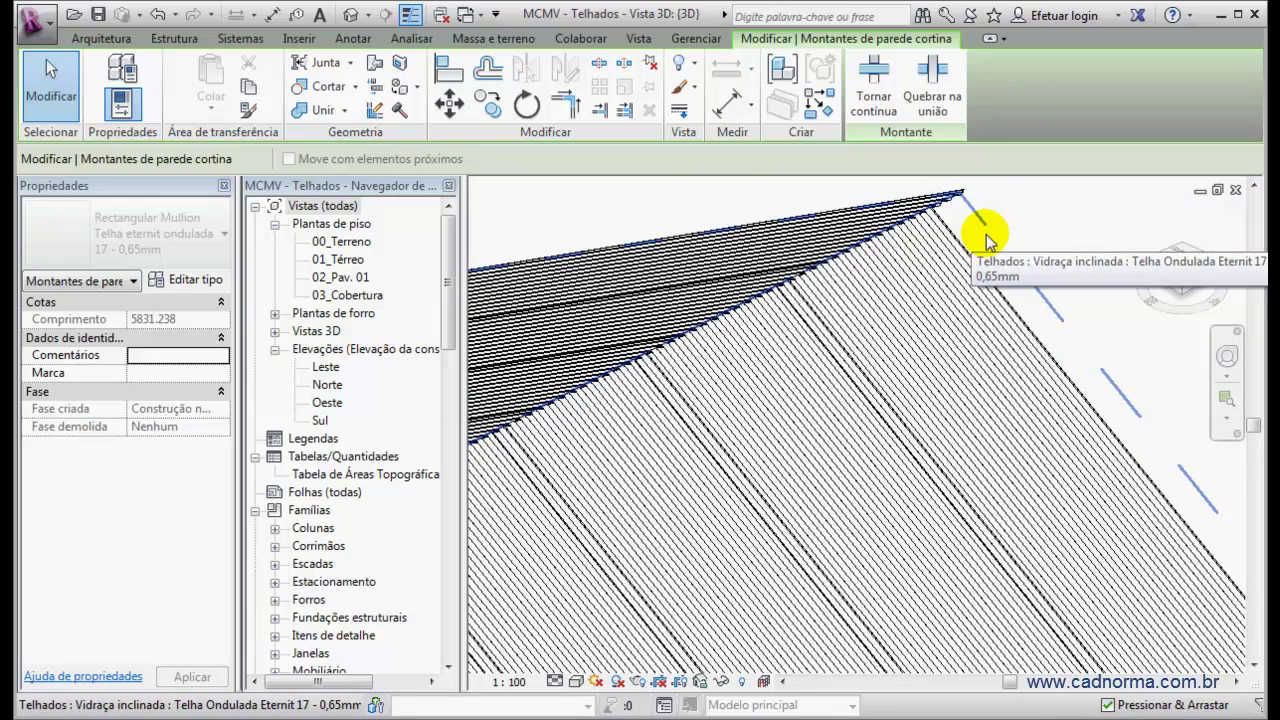
scroll(986, 240, up, 3)
scroll(986, 240, down, 3)
scroll(986, 240, down, 5)
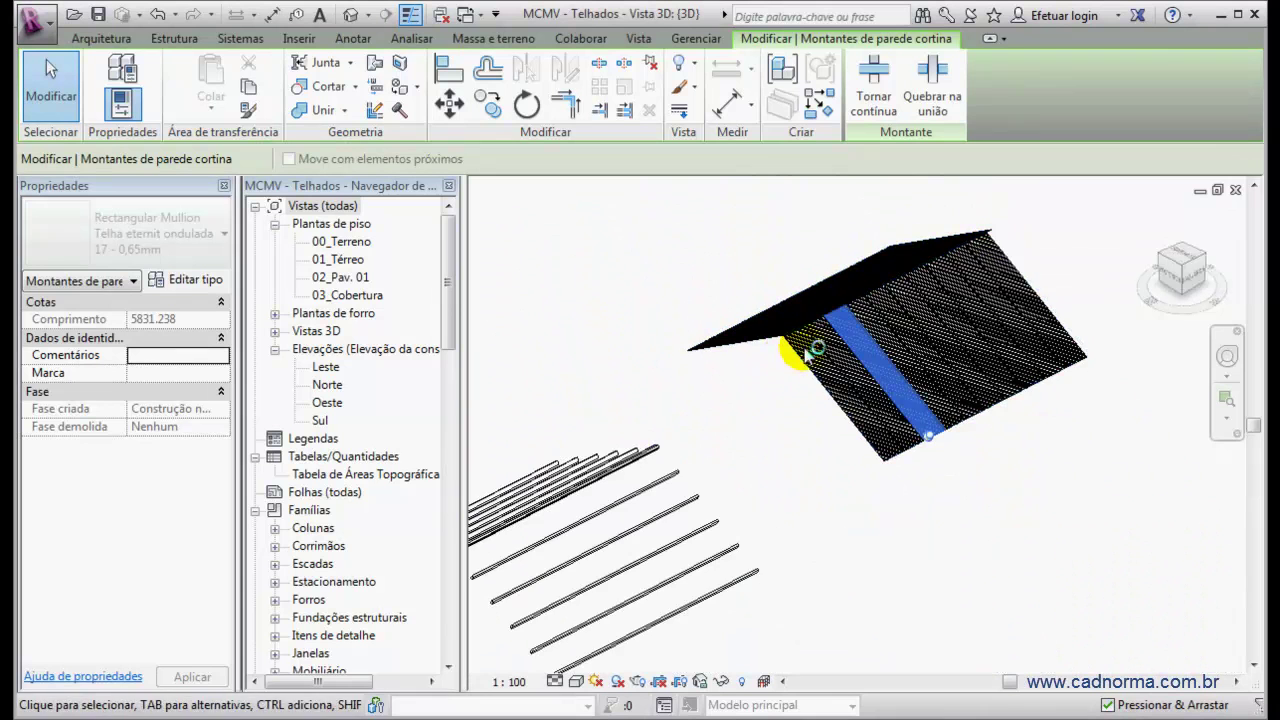
scroll(789, 362, up, 4)
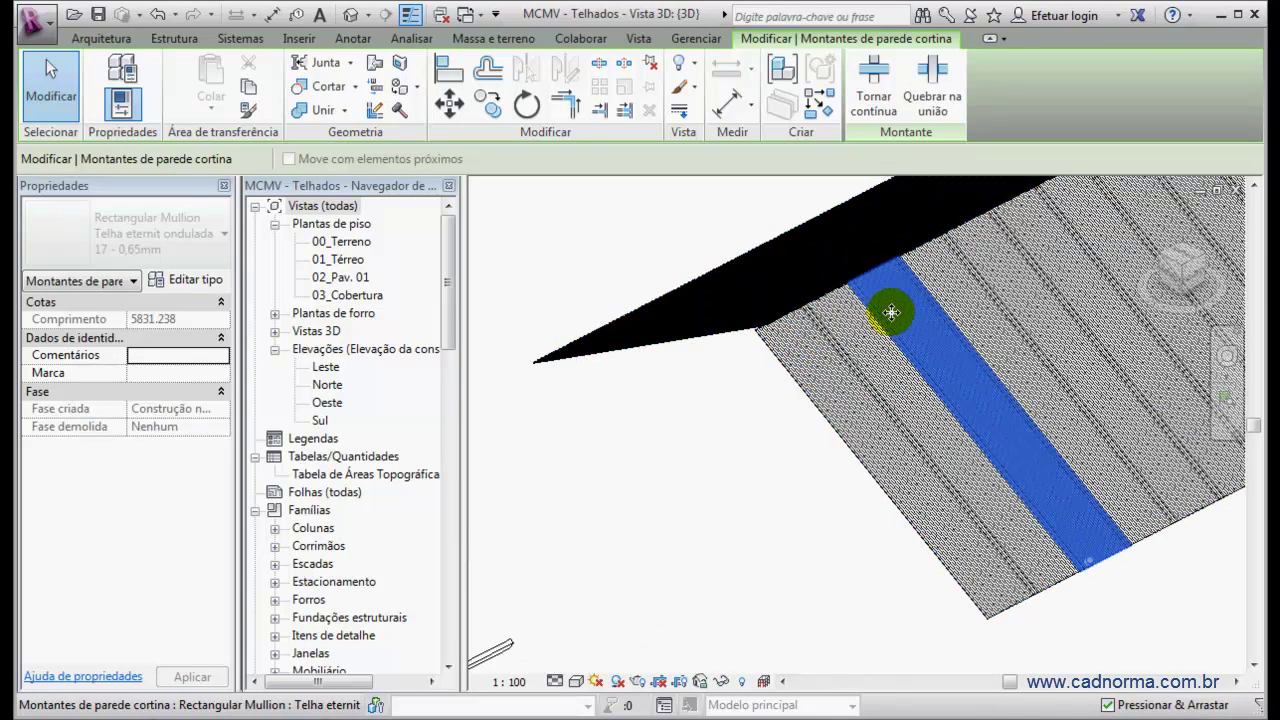
scroll(880, 345, down, 4)
key(alt+Tab)
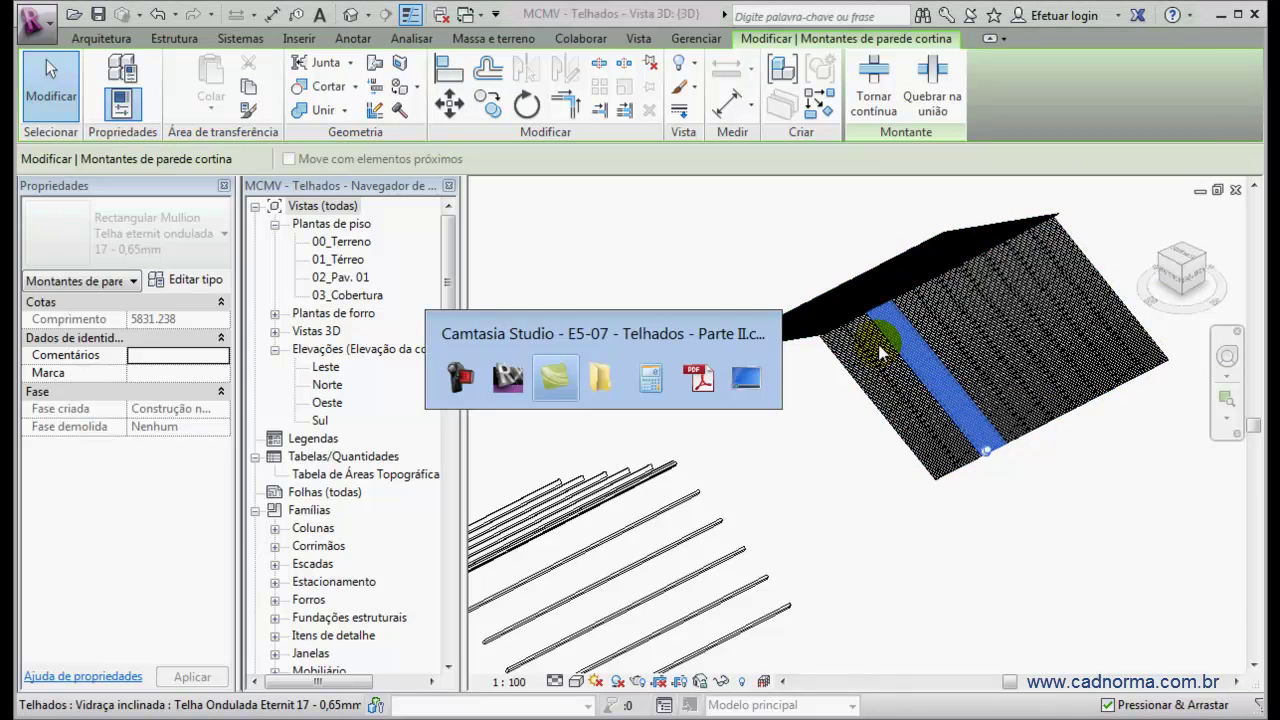
Check the Telha Ondulada 17 profile dimensions in the Adobe Reader catalogue and return to the 3D roof view.
key(alt+Tab)
key(alt+Tab)
key(alt+Tab)
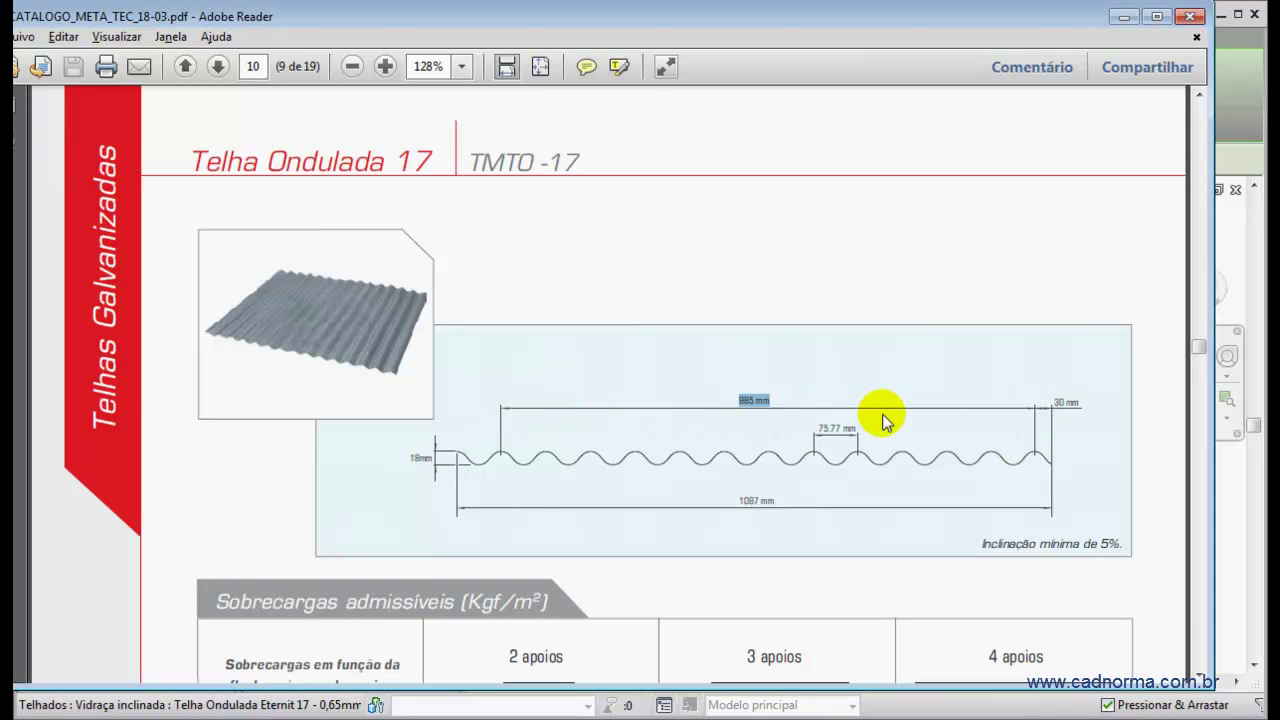
key(alt+Tab)
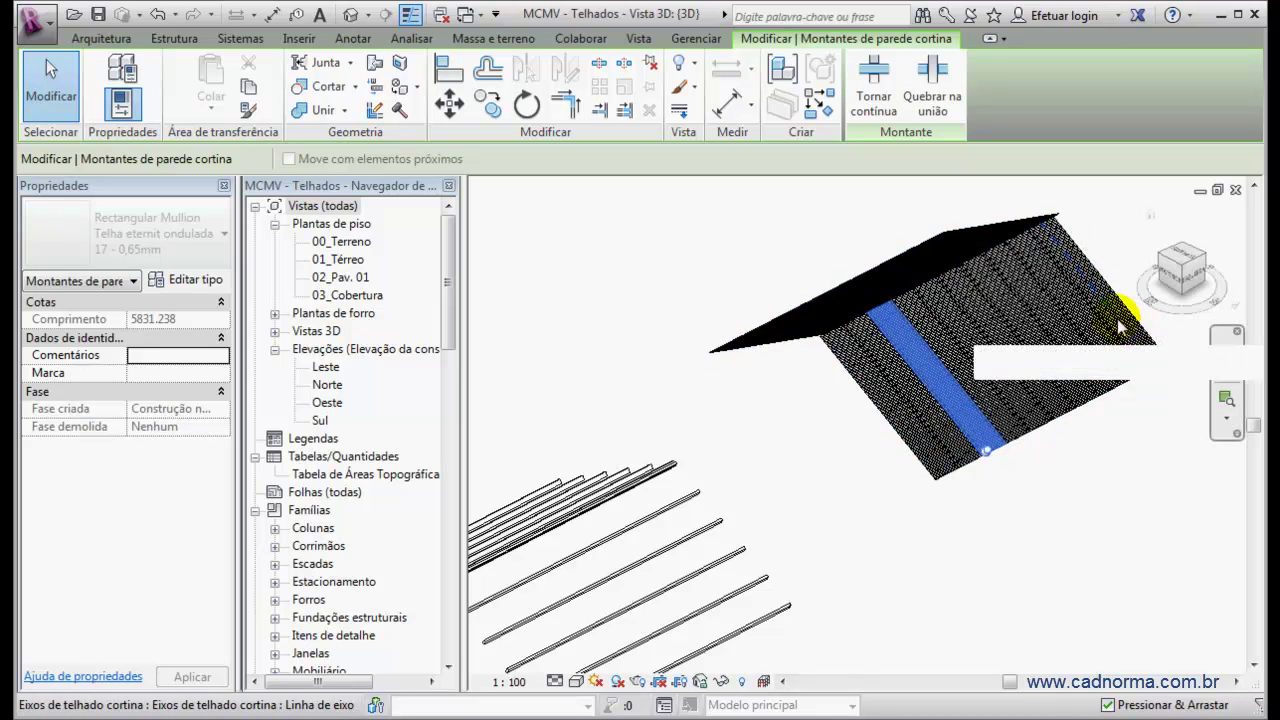
Examine the tile coverage along the corrugated roof's far gable edge and clear the tile mullion selection.
scroll(1080, 240, up, 5)
scroll(1080, 240, down, 4)
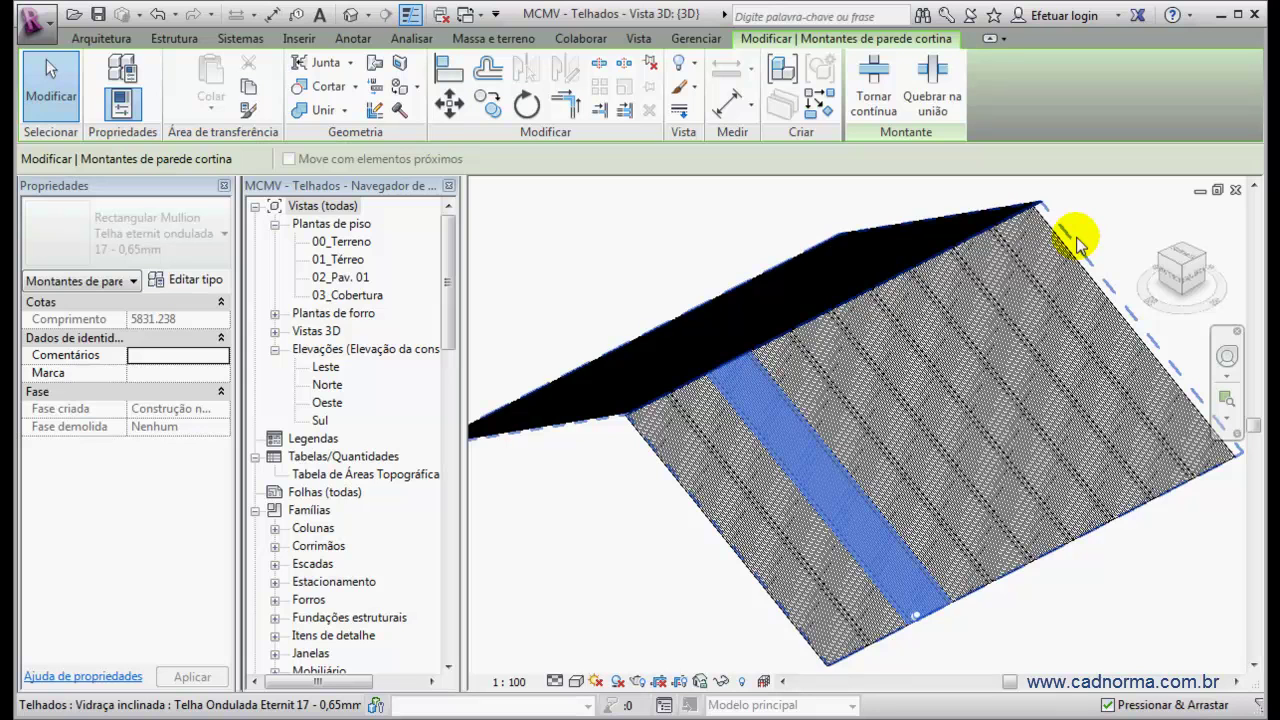
scroll(1000, 450, up, 5)
scroll(1010, 455, up, 2)
scroll(1020, 438, down, 8)
scroll(915, 403, up, 3)
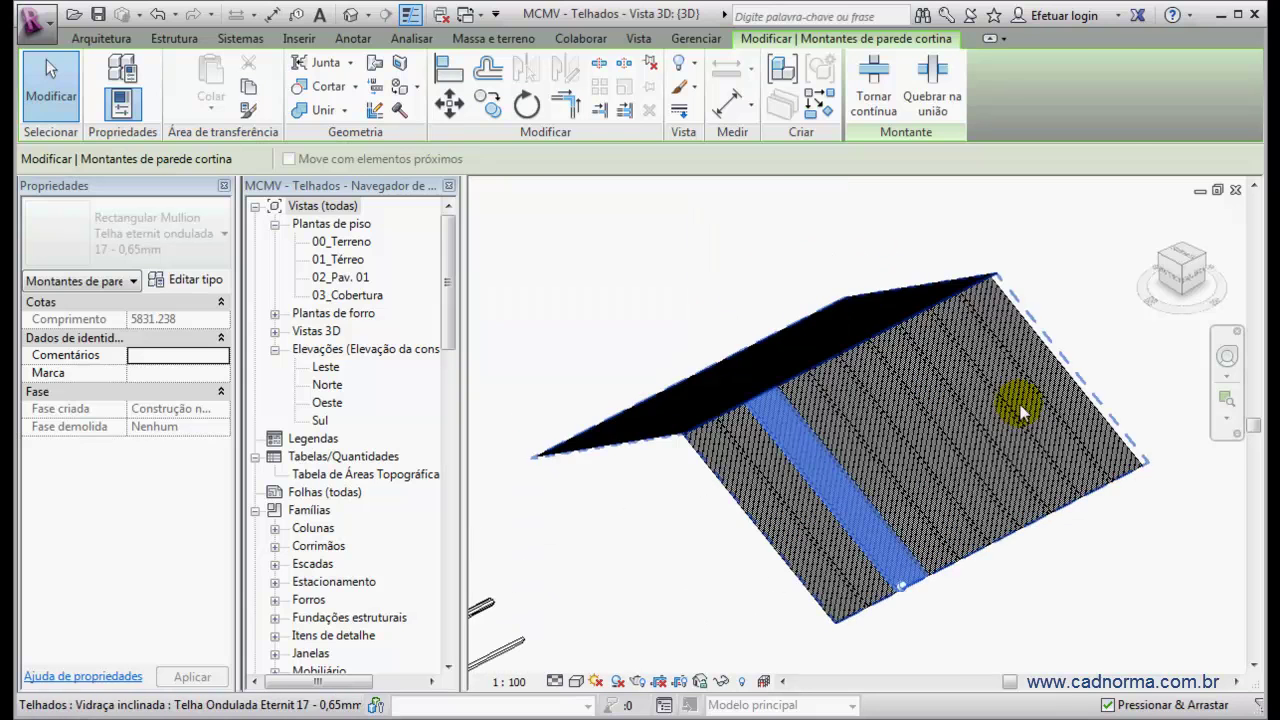
click(1074, 309)
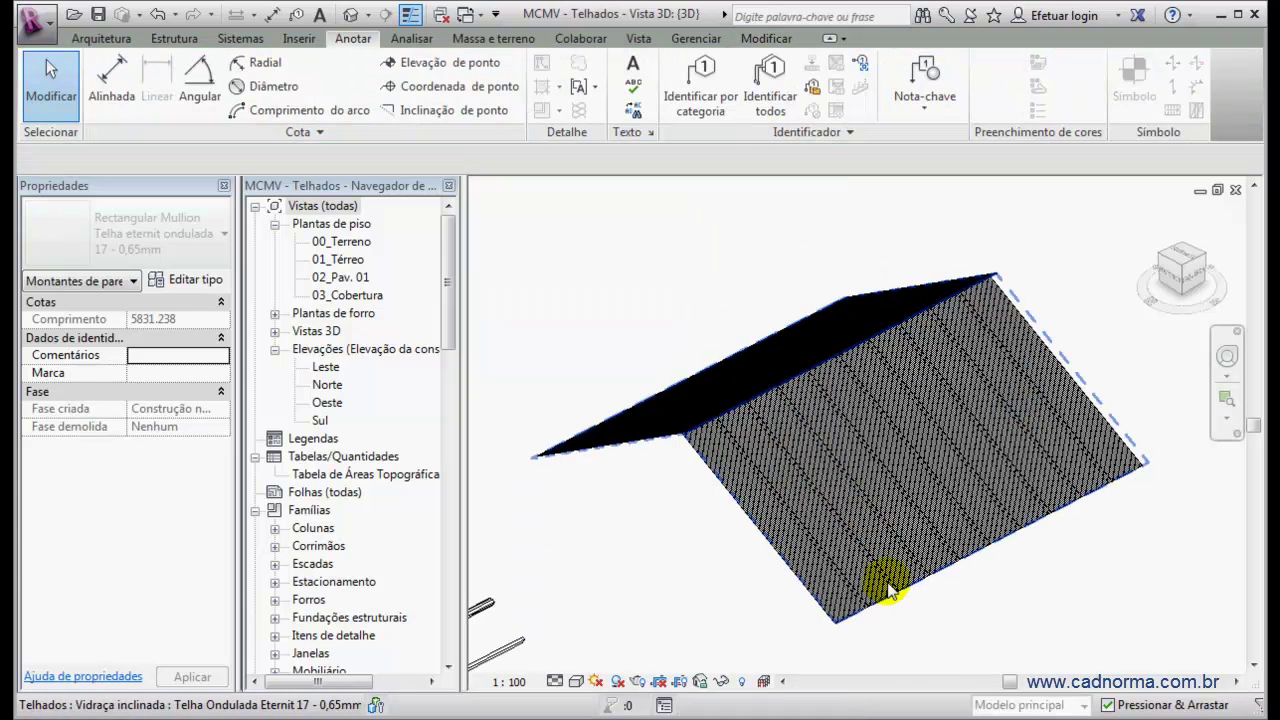
Inspect the overlap lines between neighbouring corrugated tiles along the roof's front eave.
scroll(888, 590, up, 3)
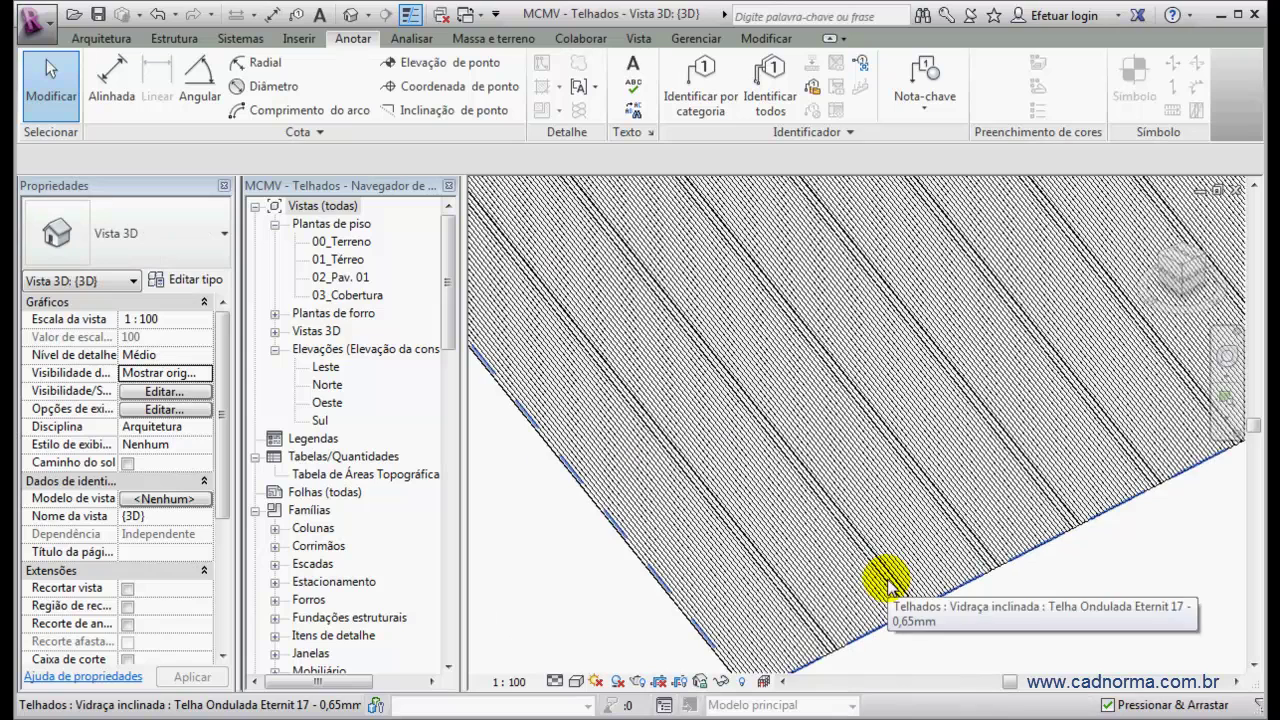
scroll(930, 505, down, 2)
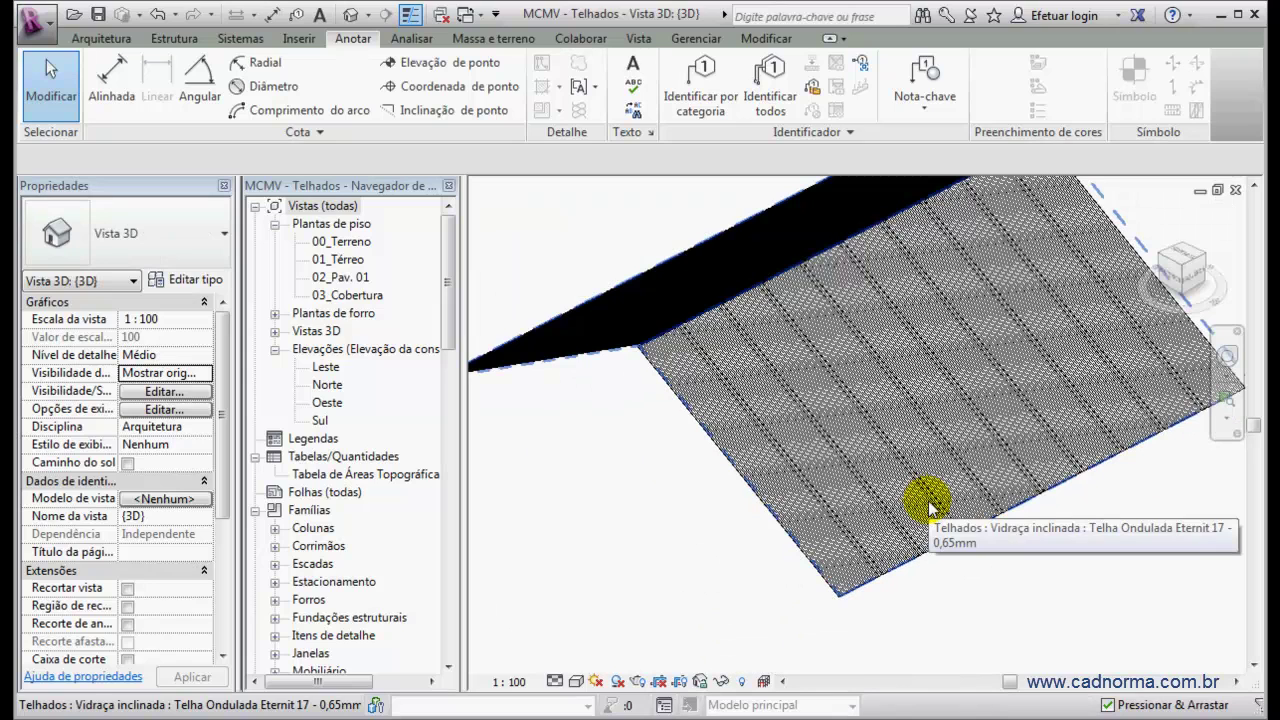
scroll(940, 520, down, 5)
middle_drag(1100, 529, 857, 461)
scroll(862, 459, down, 2)
scroll(933, 470, down, 1)
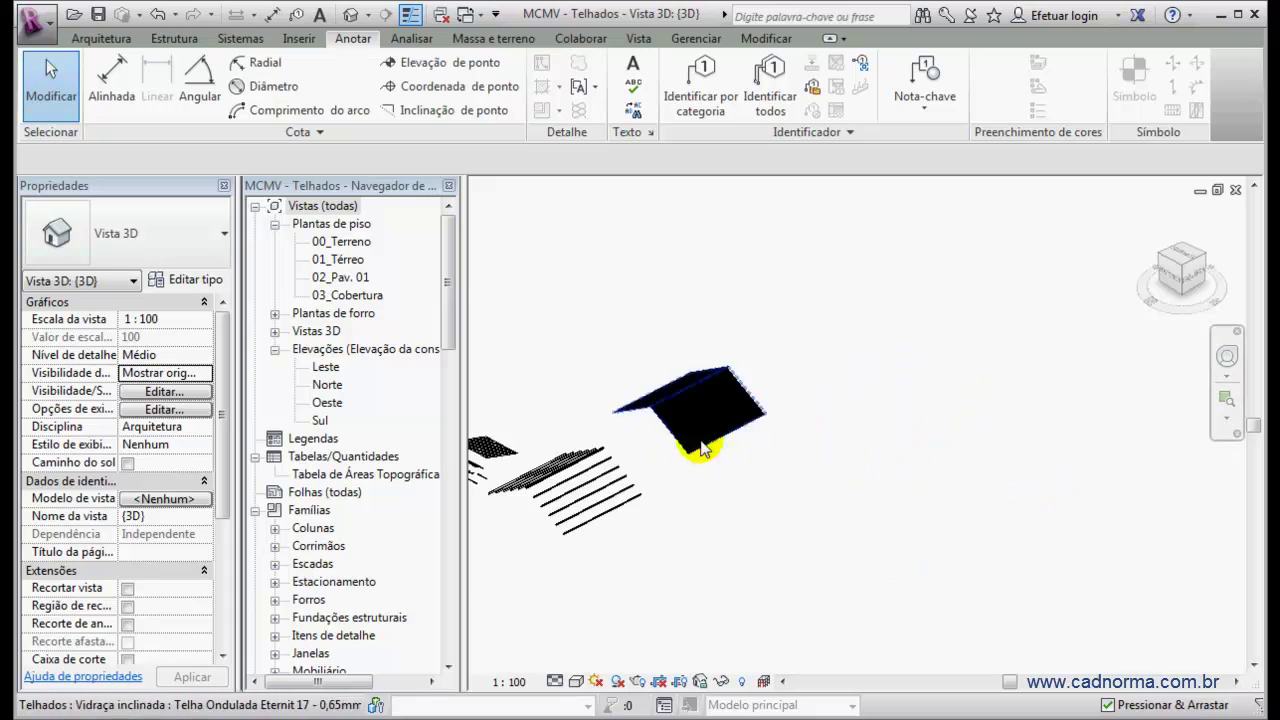
scroll(712, 457, up, 6)
scroll(740, 601, up, 2)
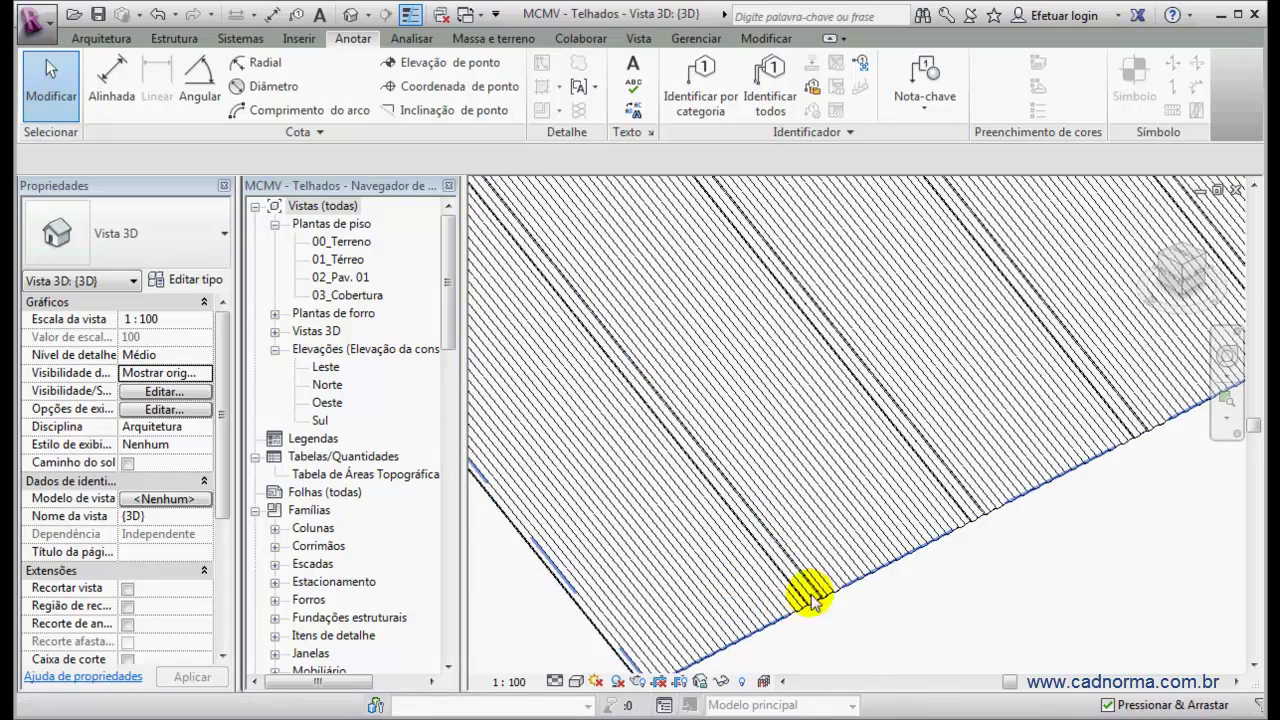
scroll(886, 505, down, 2)
scroll(1020, 520, down, 4)
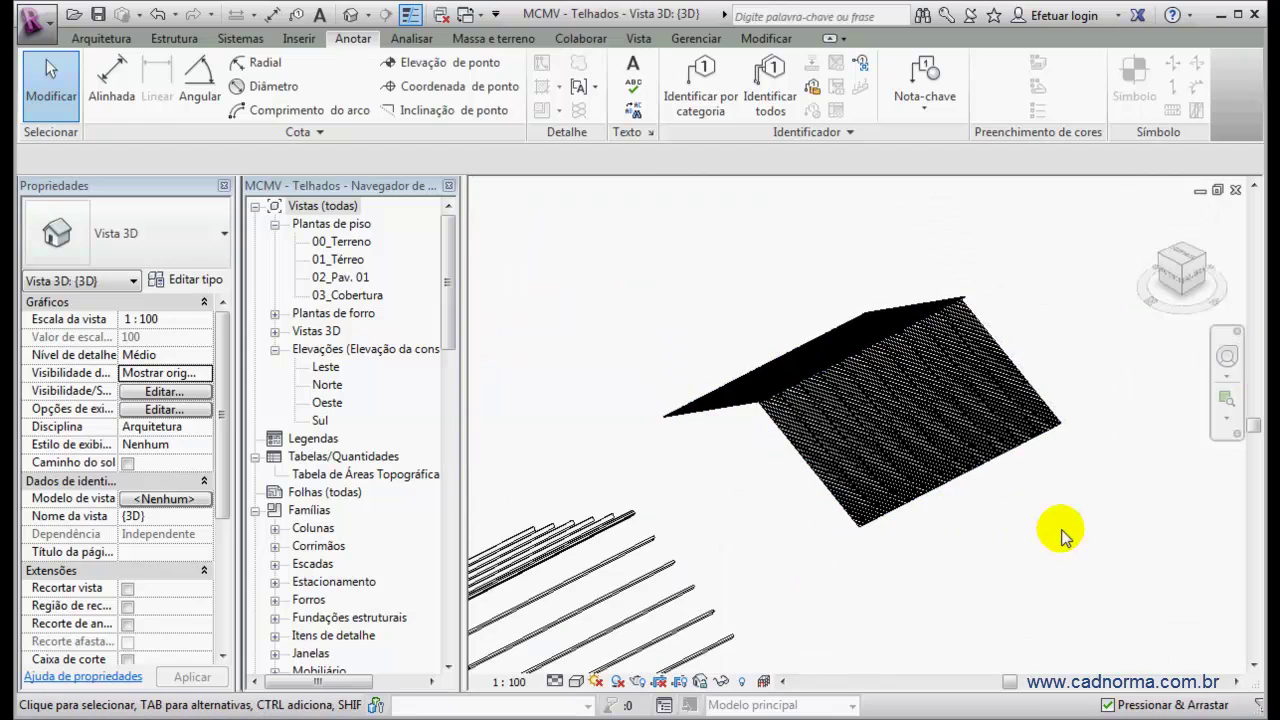
Examine how the tiles finish at the corner of the Telha Cerâmica - Colonial sample roof.
scroll(906, 471, down, 2)
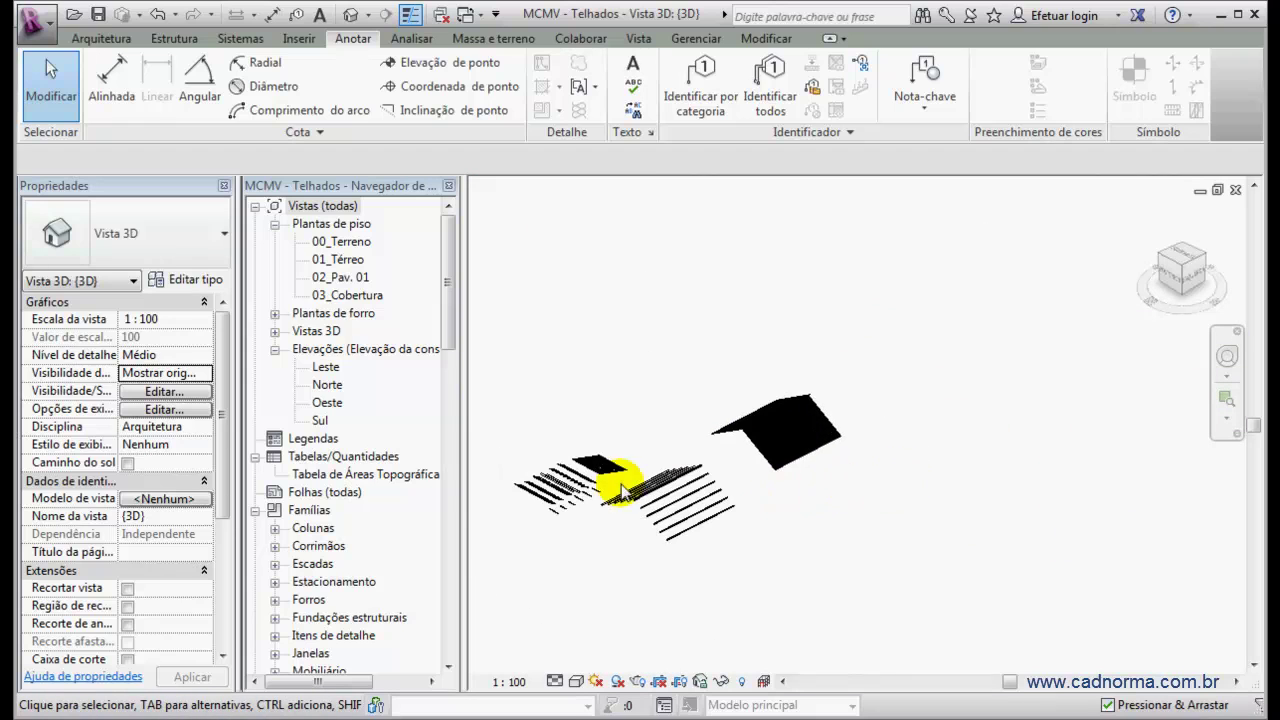
scroll(636, 462, up, 4)
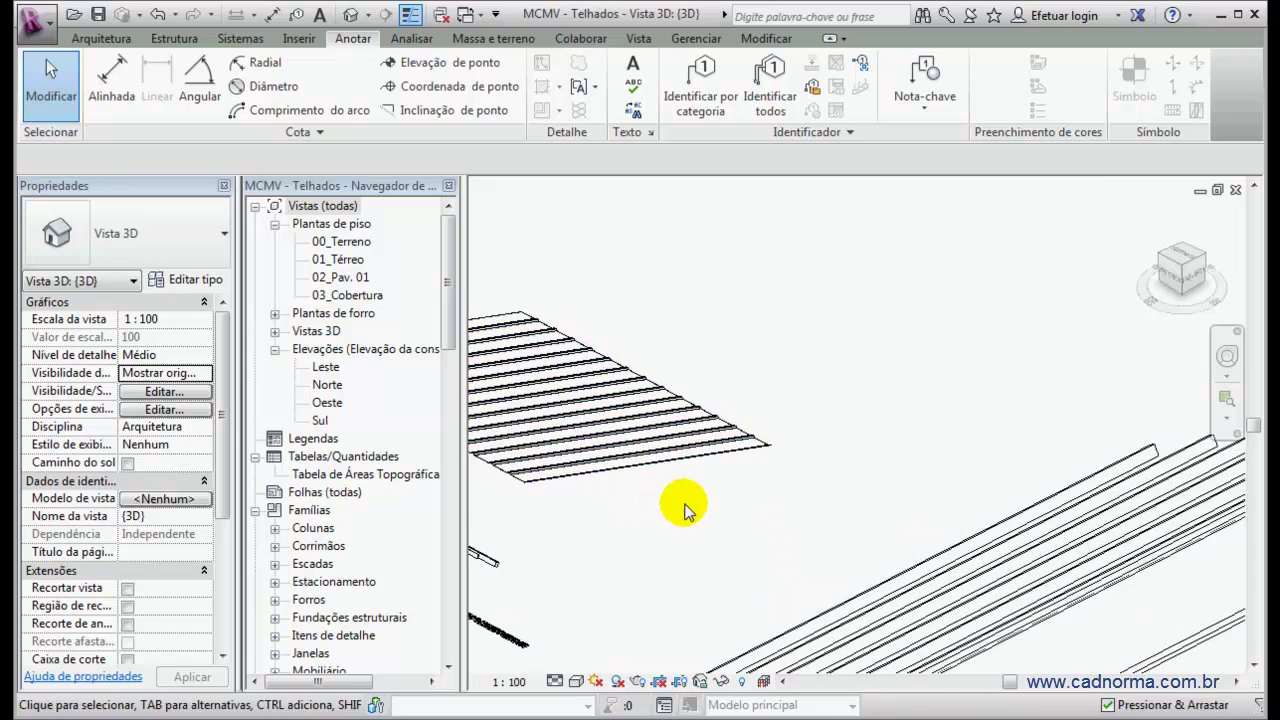
scroll(690, 515, up, 5)
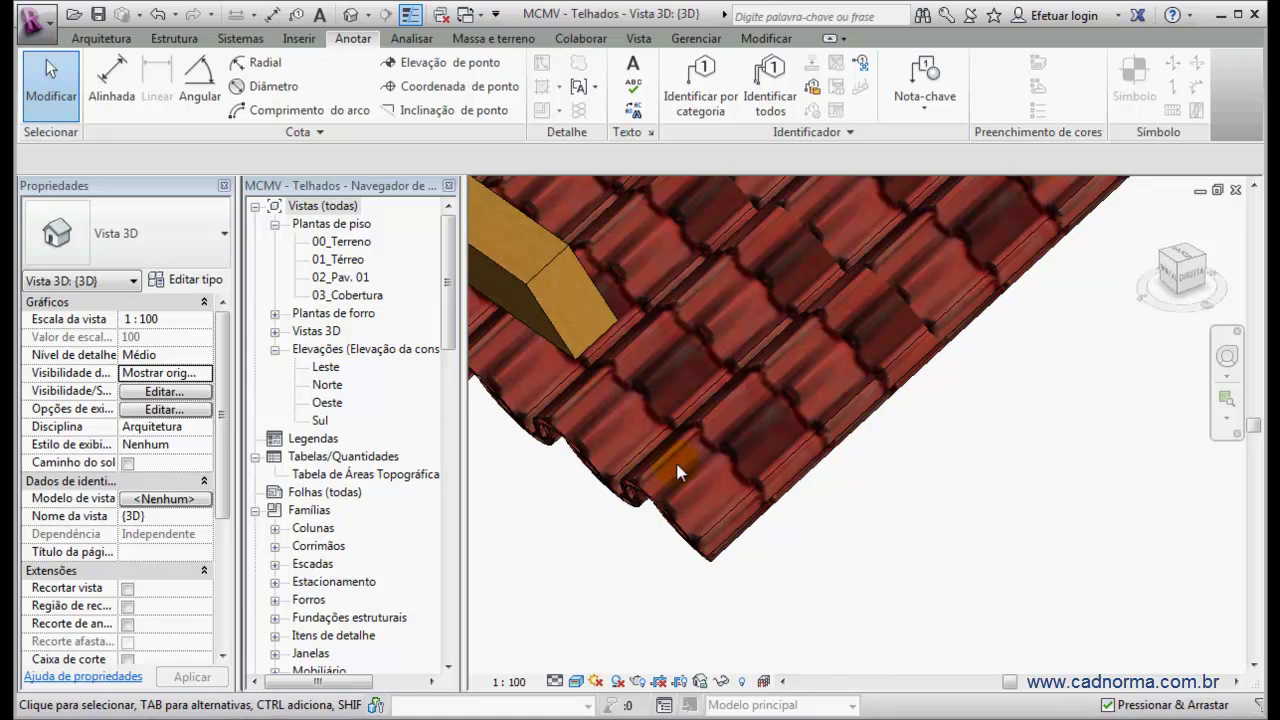
middle_drag(646, 510, 745, 503)
middle_drag(654, 300, 763, 442)
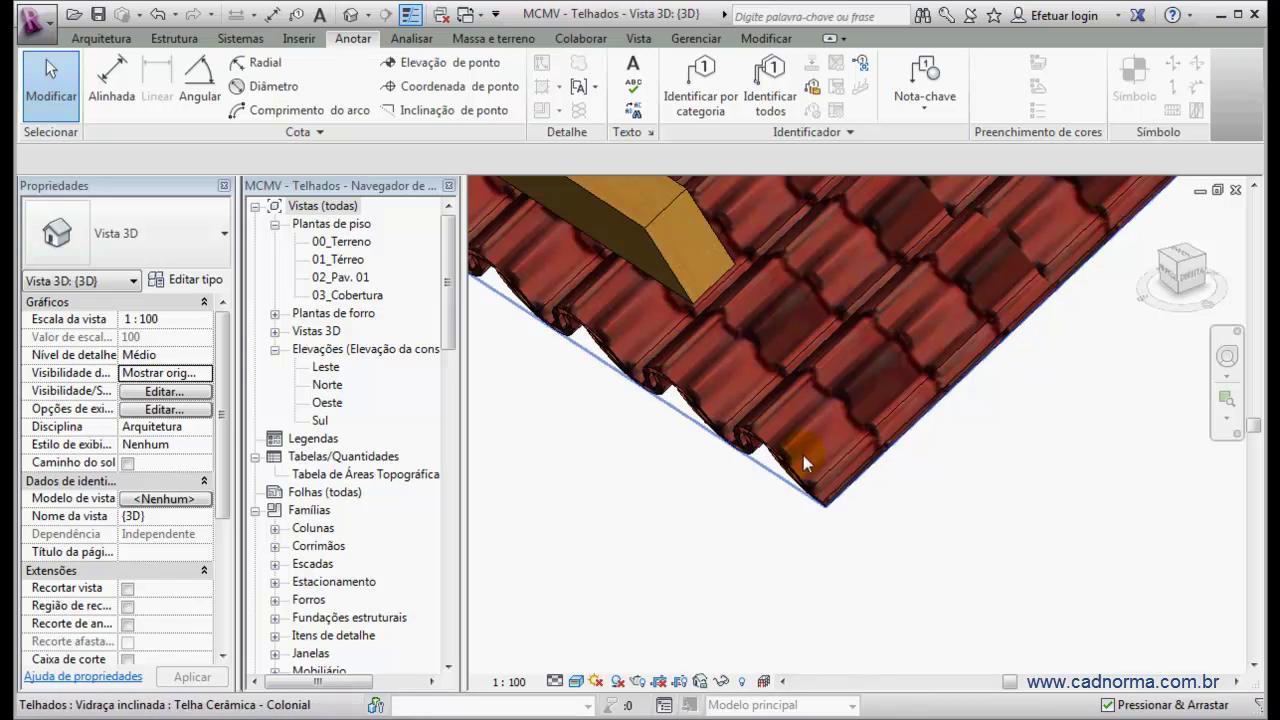
scroll(898, 460, down, 6)
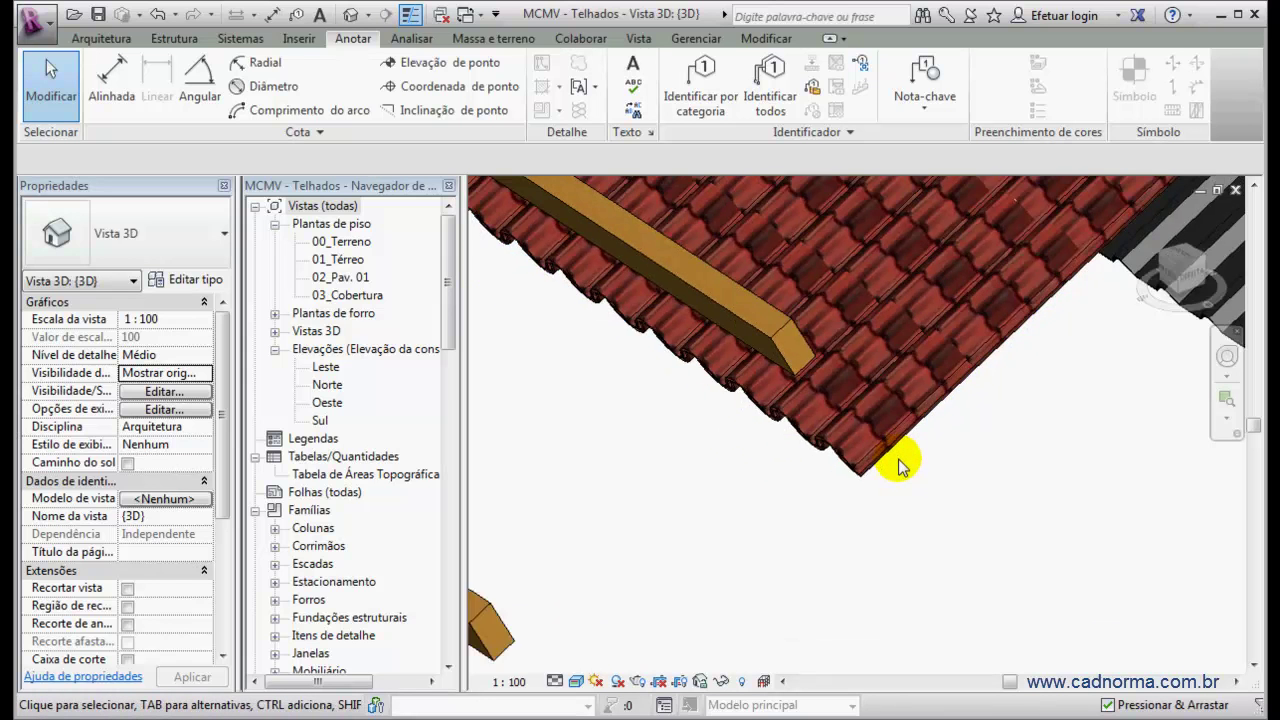
scroll(898, 468, down, 2)
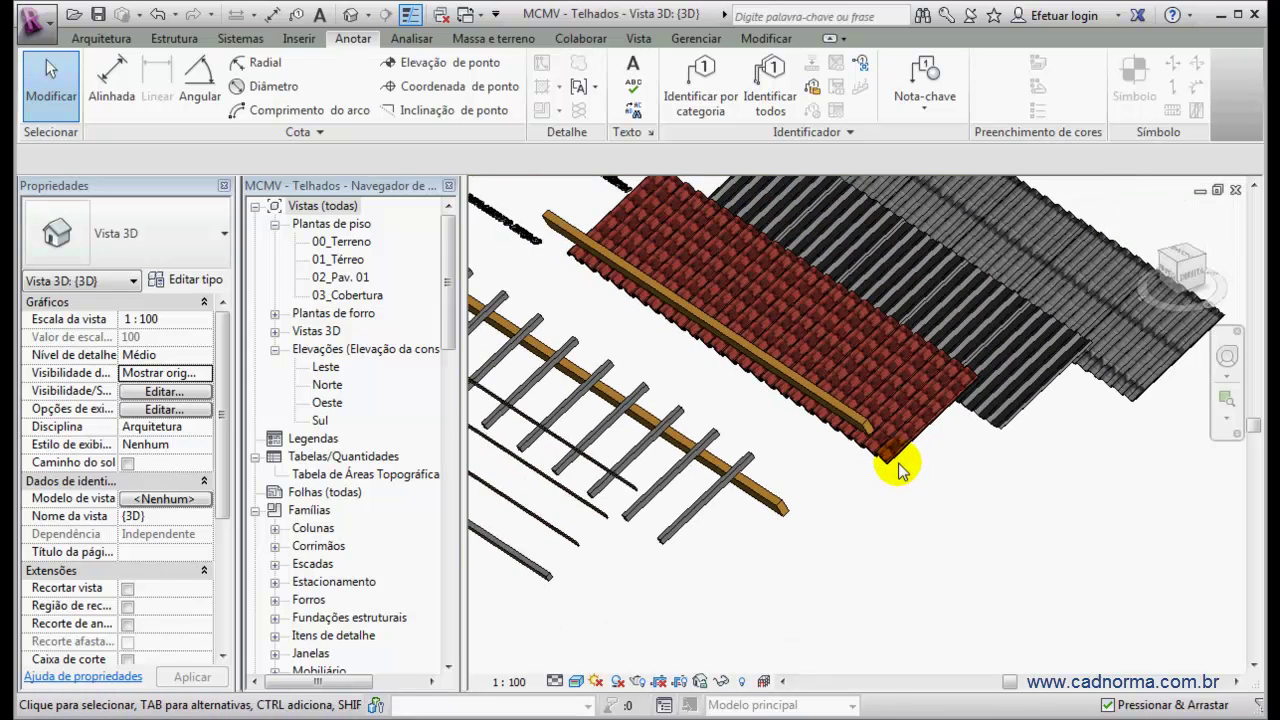
scroll(903, 490, down, 2)
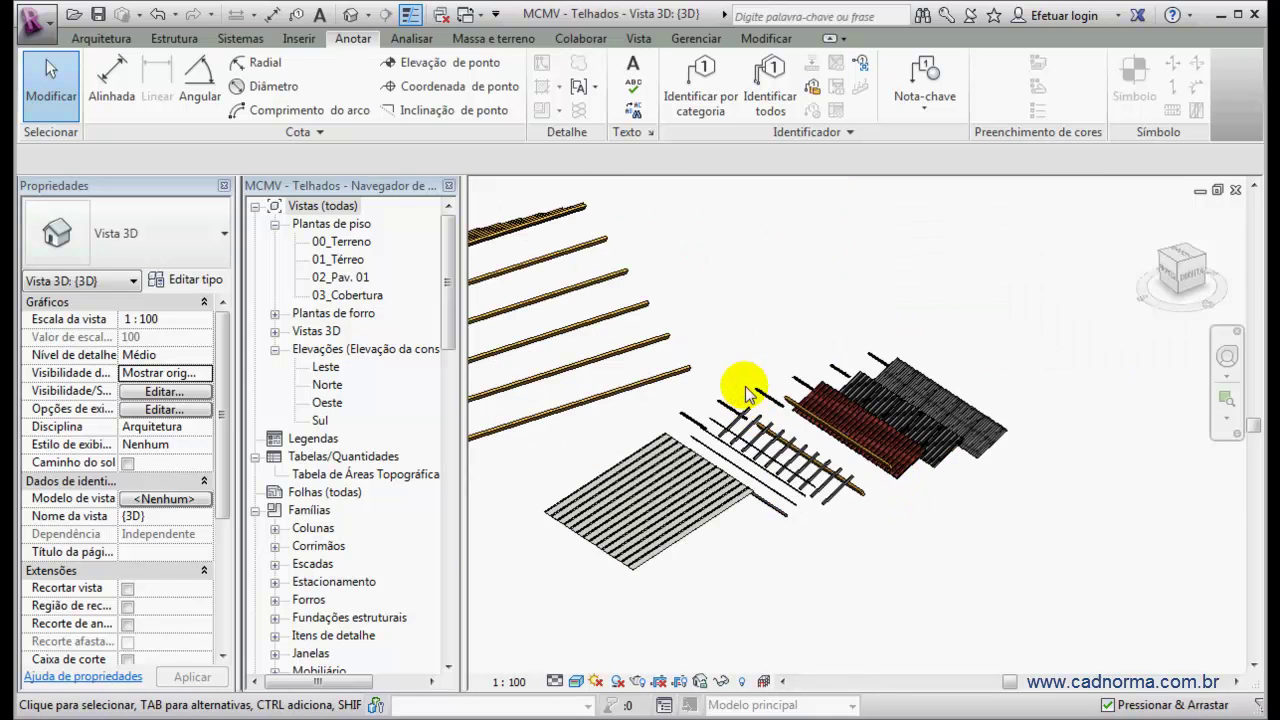
scroll(908, 477, up, 8)
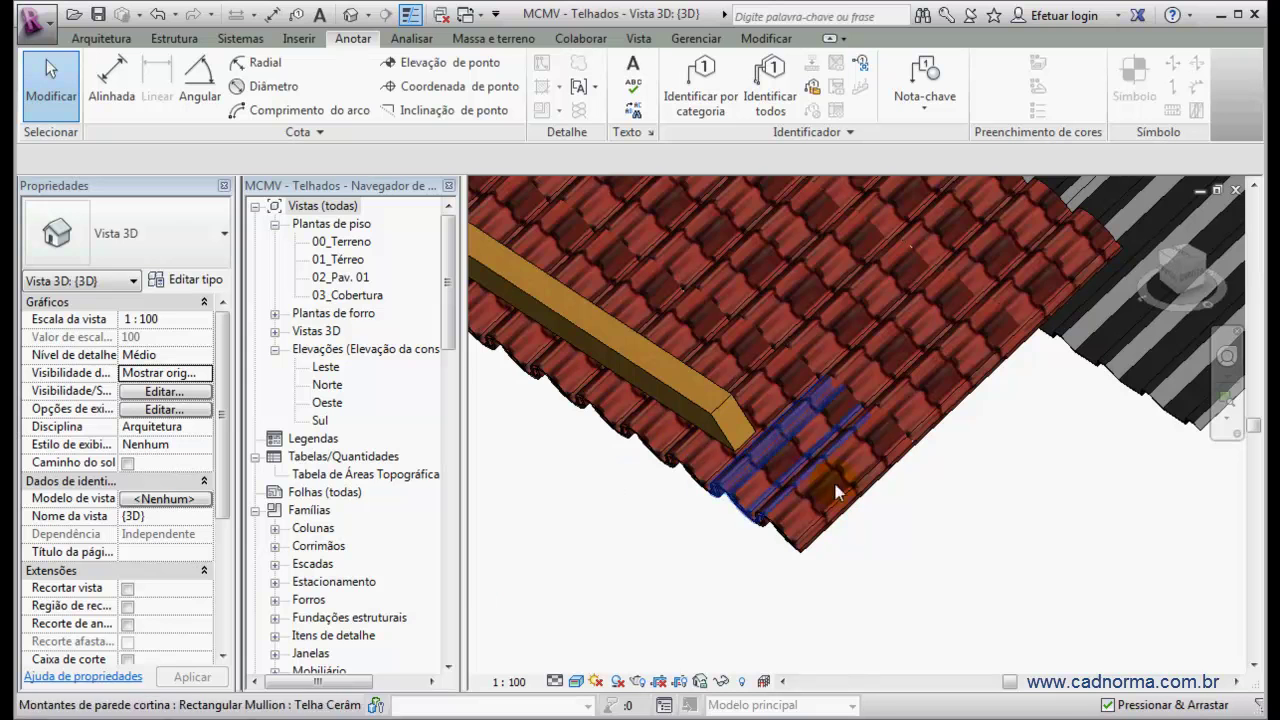
scroll(920, 400, down, 5)
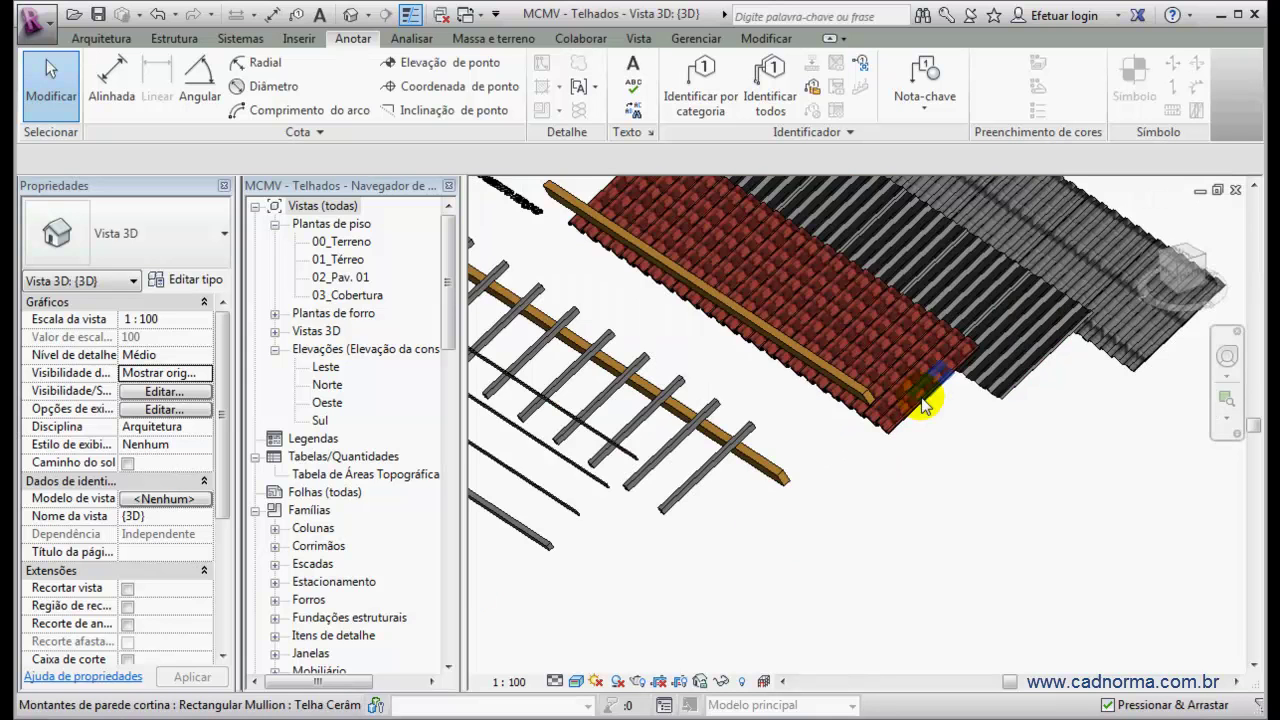
Return to the corrugated Eternit roof and select it by its edge.
scroll(887, 424, down, 2)
middle_drag(776, 362, 1028, 375)
scroll(891, 514, up, 5)
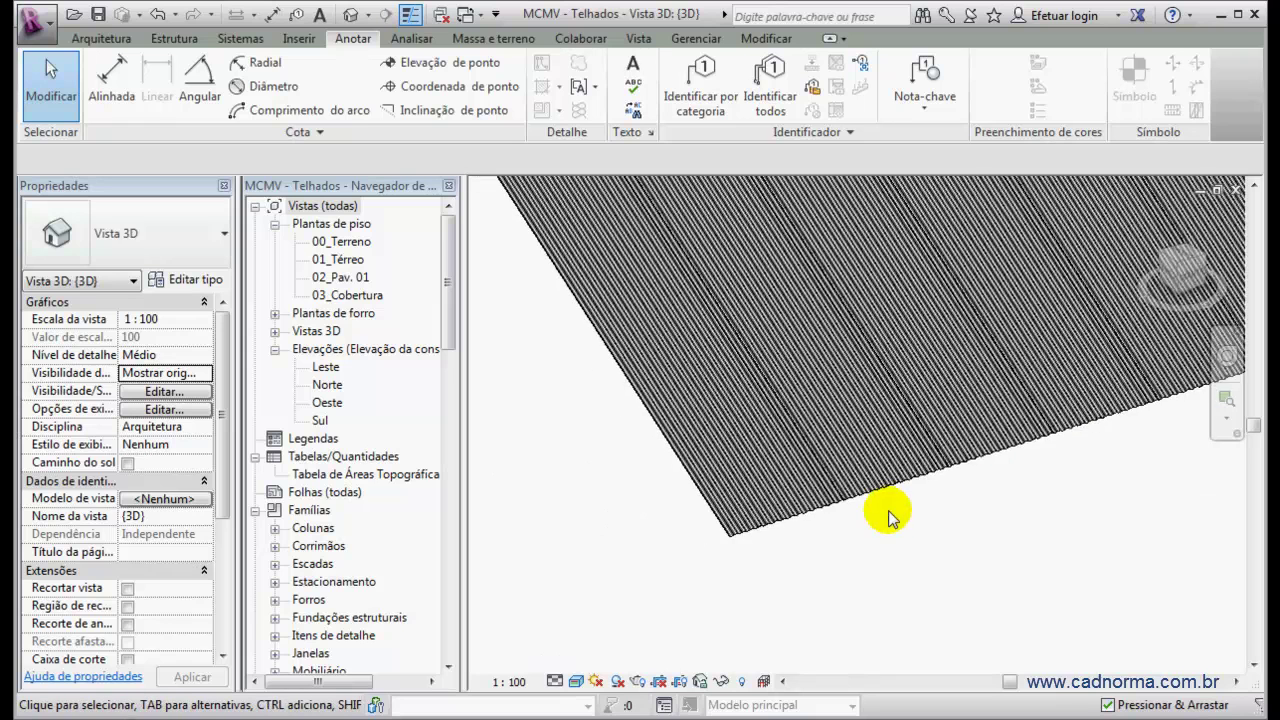
scroll(884, 548, down, 2)
scroll(749, 423, up, 3)
click(760, 400)
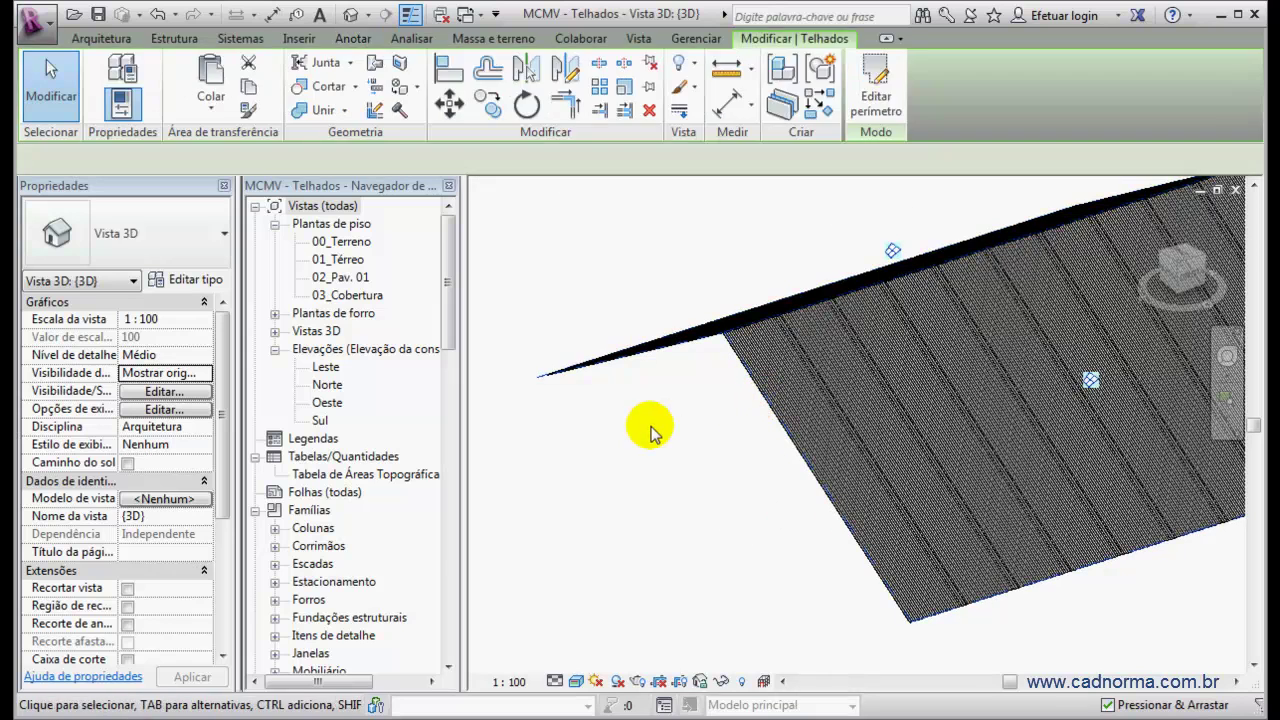
Examine the selected roof's gable edges from both sides and review its axis 1 layout and spacing in the type properties.
mouse_move(700, 423)
shift+middle_down()
mouse_move(846, 466)
mouse_move(865, 465)
mouse_move(837, 449)
mouse_move(734, 451)
mouse_move(737, 425)
mouse_move(780, 423)
mouse_move(862, 451)
mouse_move(1014, 451)
mouse_move(1075, 378)
mouse_move(926, 406)
shift+middle_up()
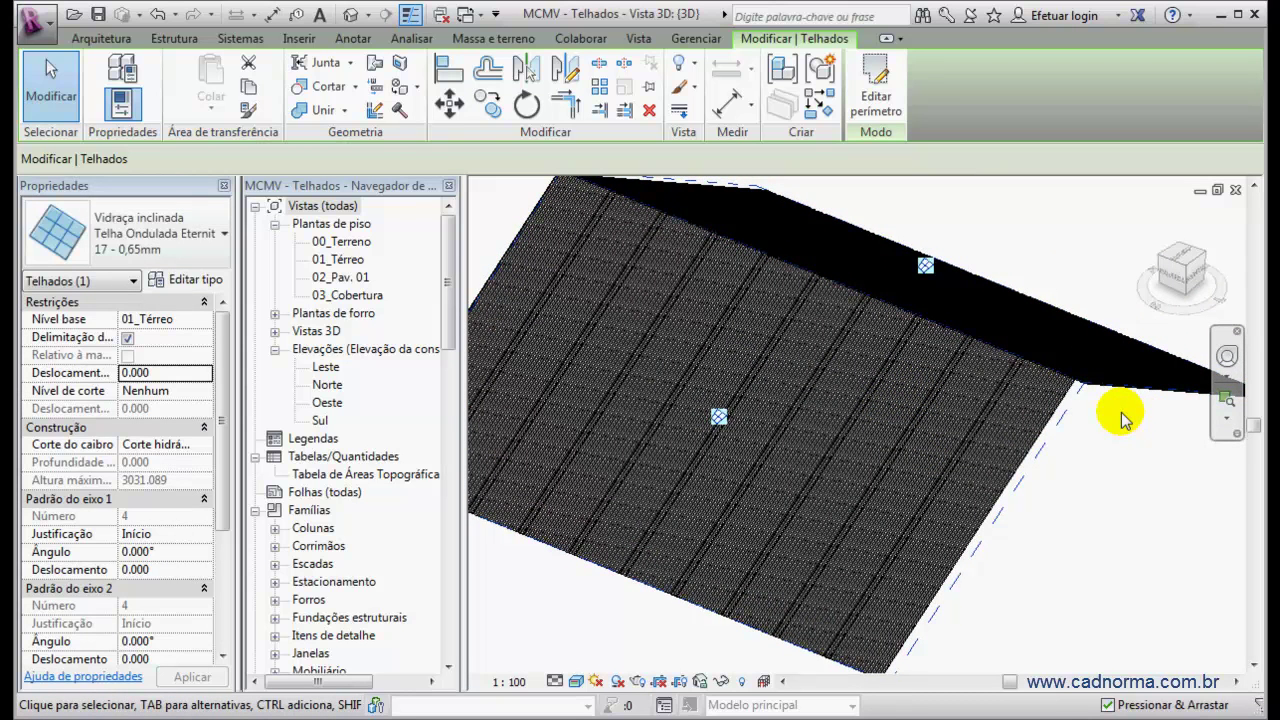
scroll(1090, 422, down, 3)
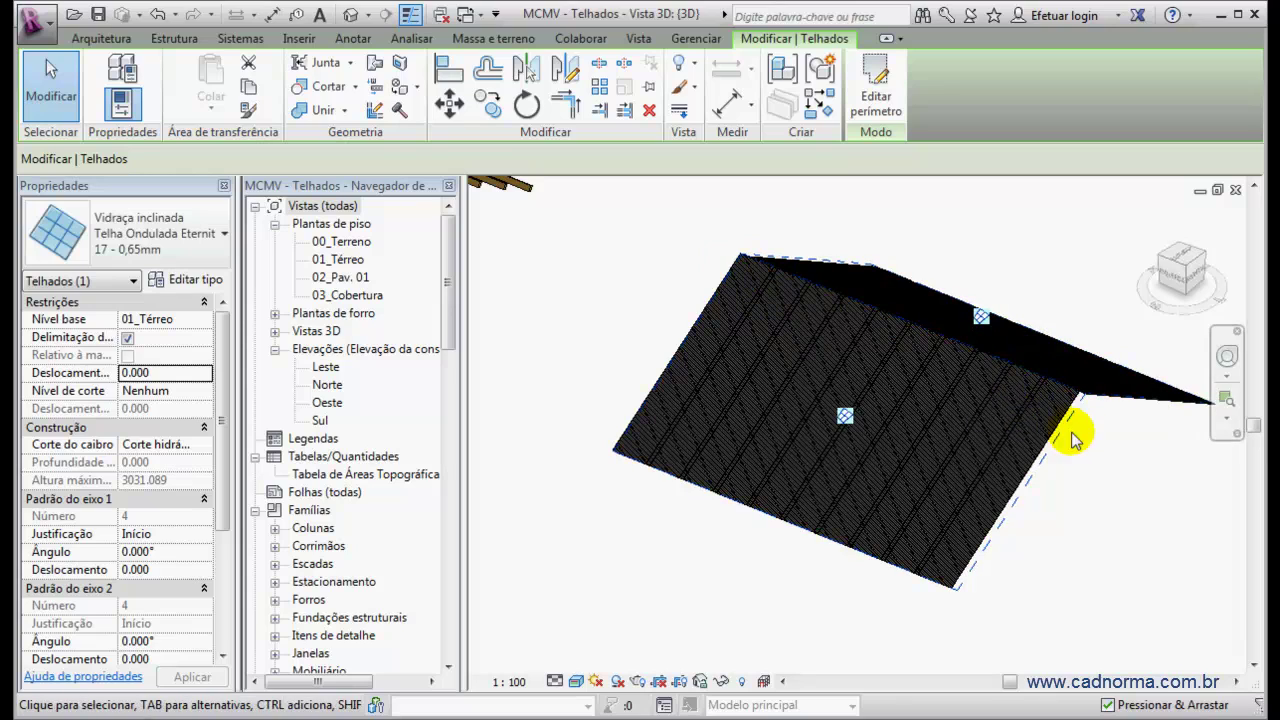
scroll(1054, 409, up, 2)
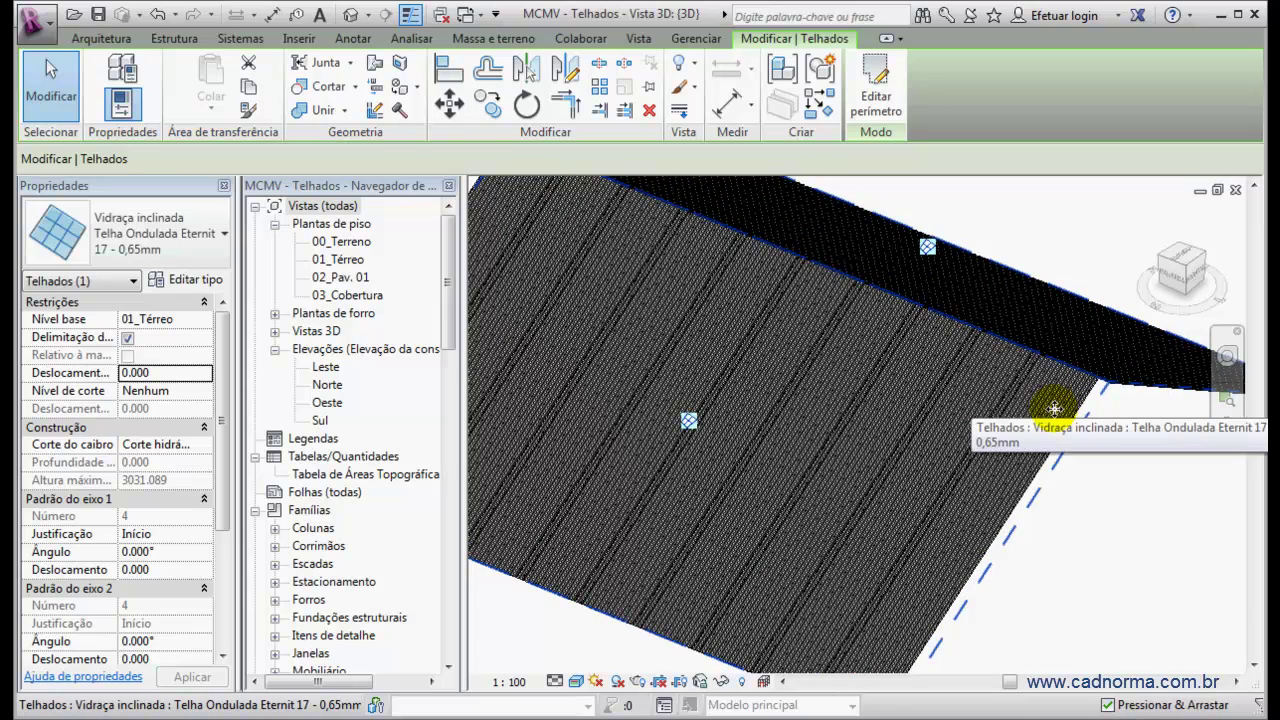
scroll(1054, 408, down, 2)
shift+middle_drag(1054, 408, 795, 406)
click(184, 279)
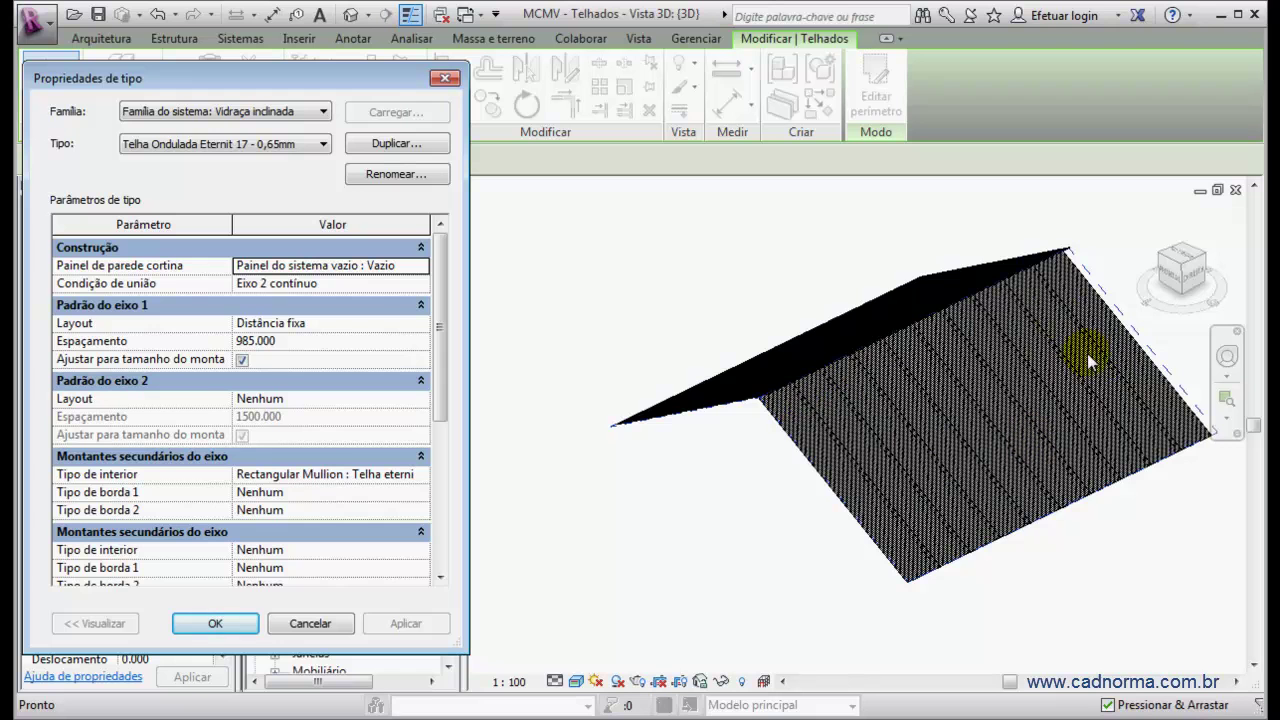
click(215, 623)
Select the corner tile mullion of the Telha Cerâmica - Colonial sample roof to see its extent, and clear the selection.
scroll(1120, 486, down, 4)
middle_drag(1120, 486, 800, 558)
scroll(958, 458, up, 6)
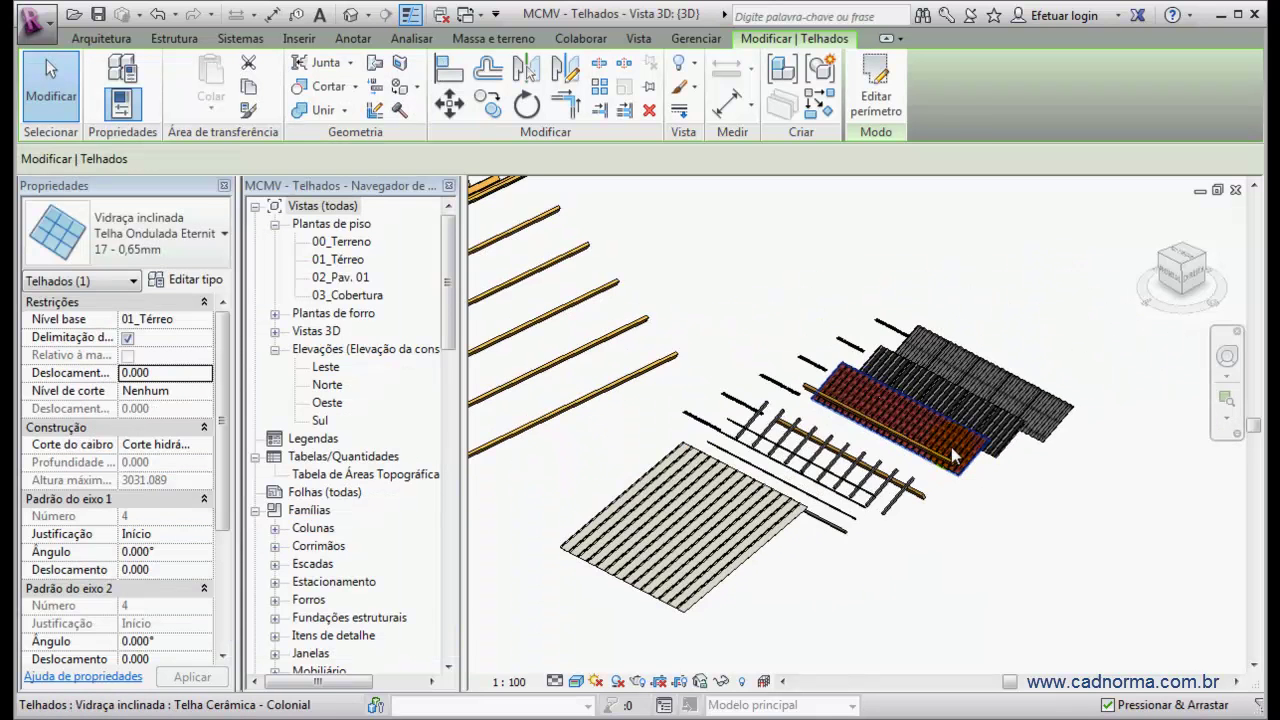
scroll(958, 458, up, 3)
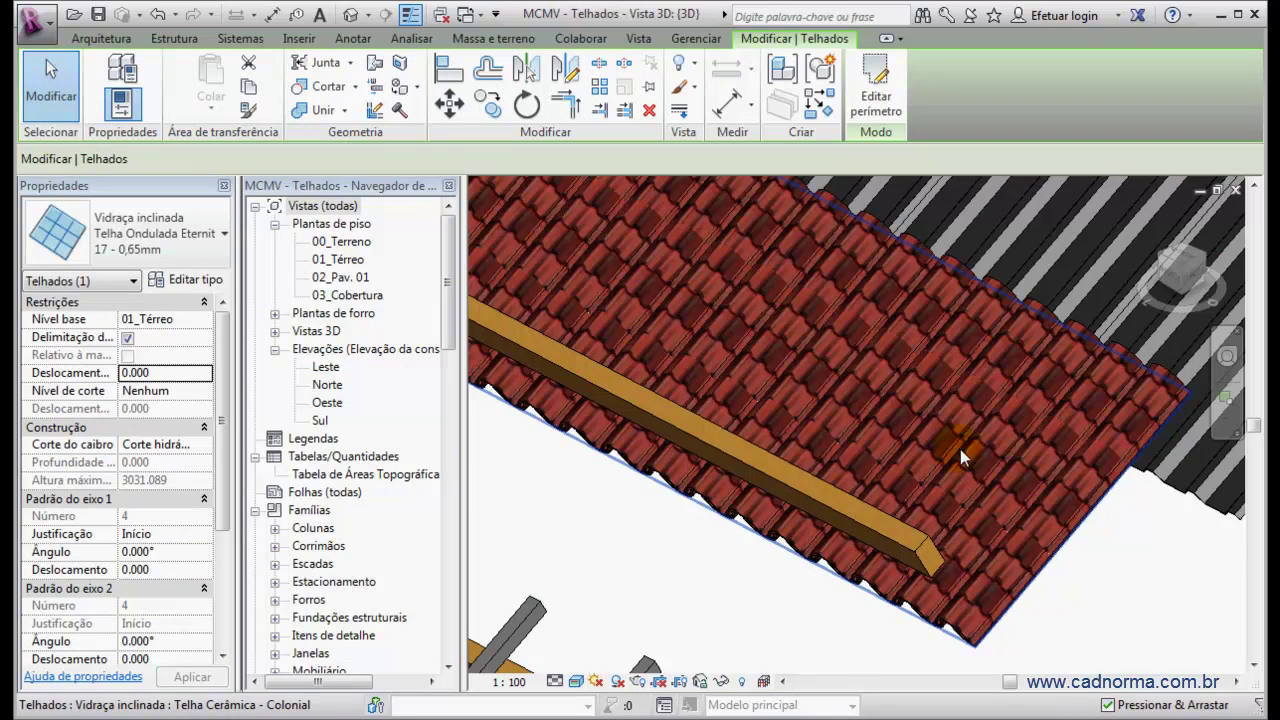
click(1002, 612)
click(1002, 612)
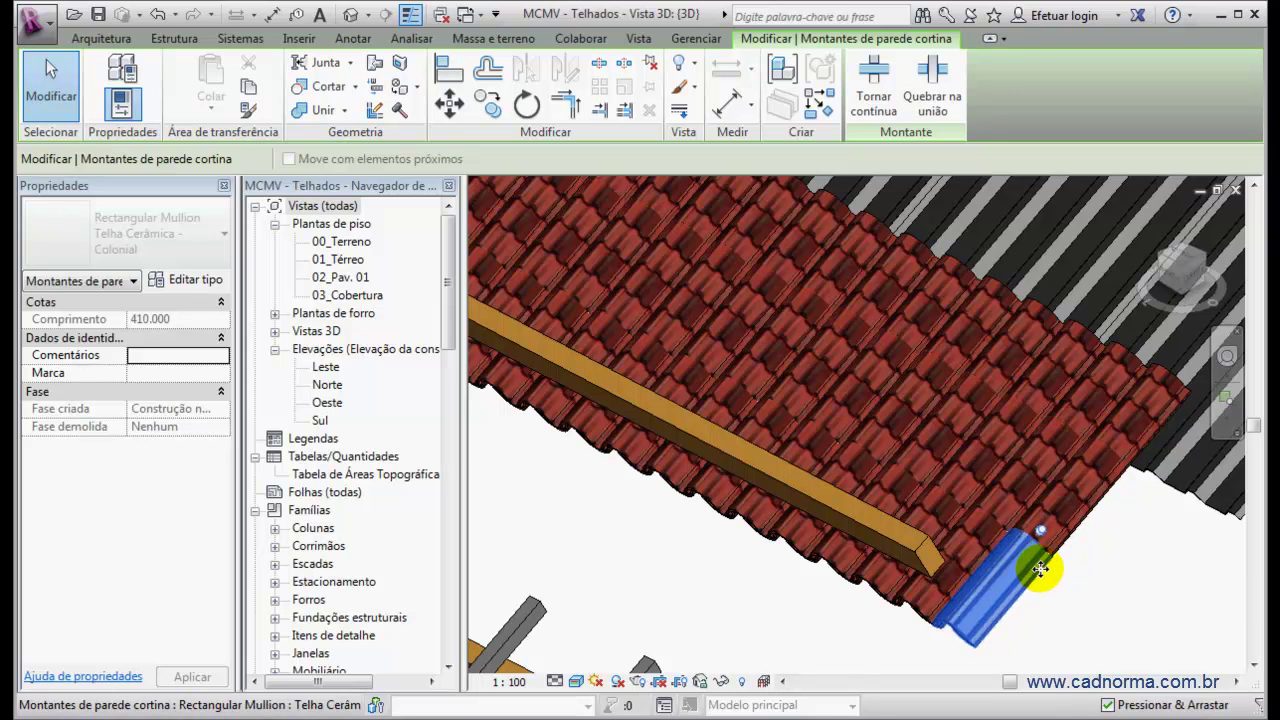
scroll(1100, 563, down, 3)
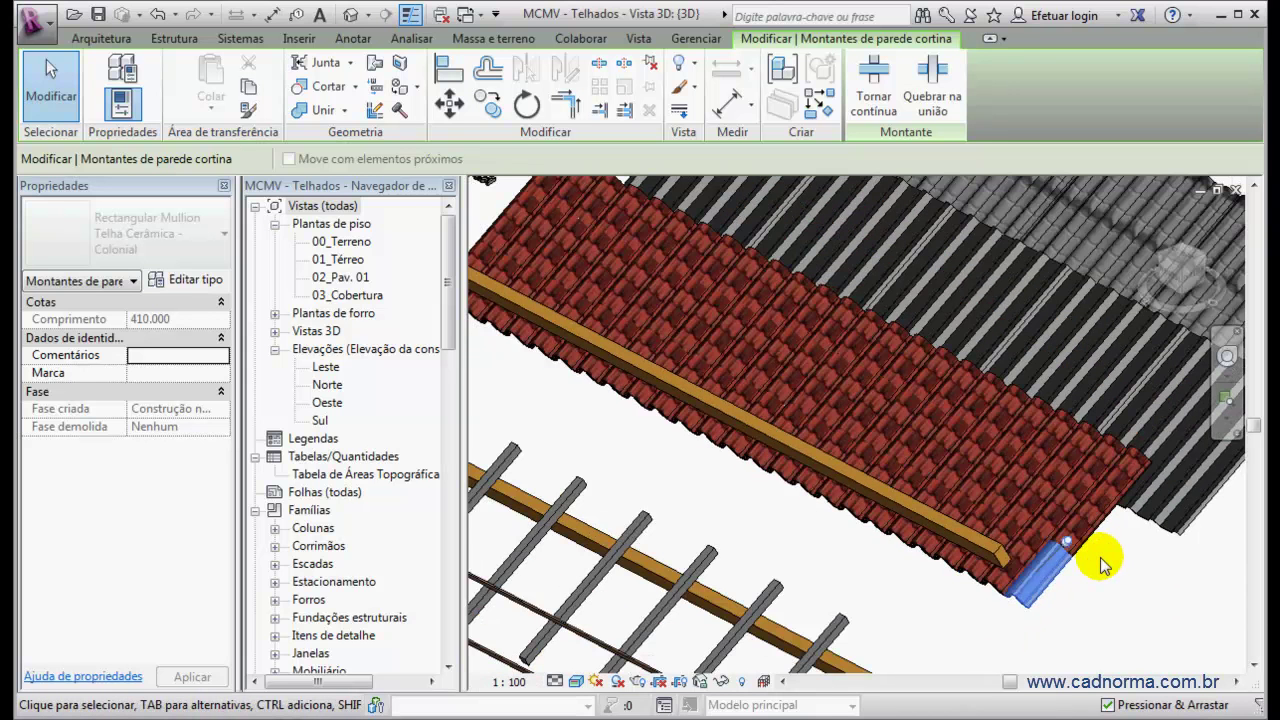
scroll(1100, 563, down, 3)
click(932, 566)
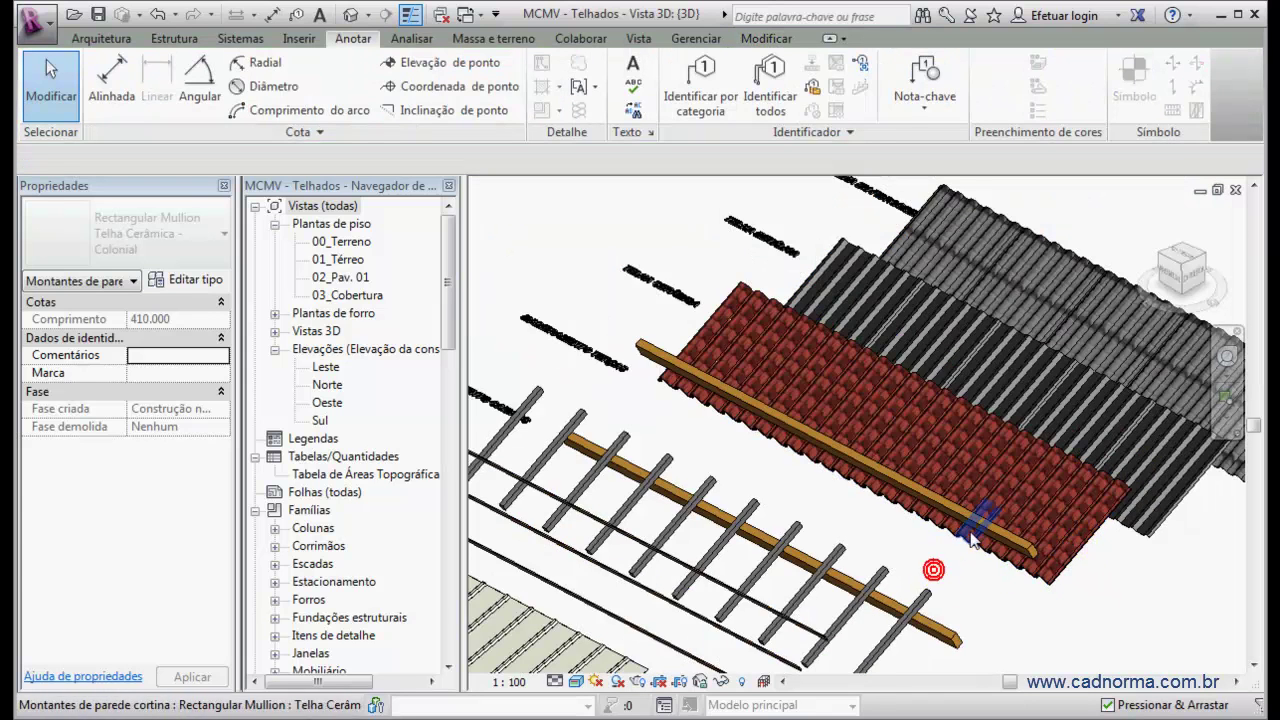
Return to the corrugated Eternit roof, compare its two gable edges and select the whole roof.
scroll(975, 540, down, 3)
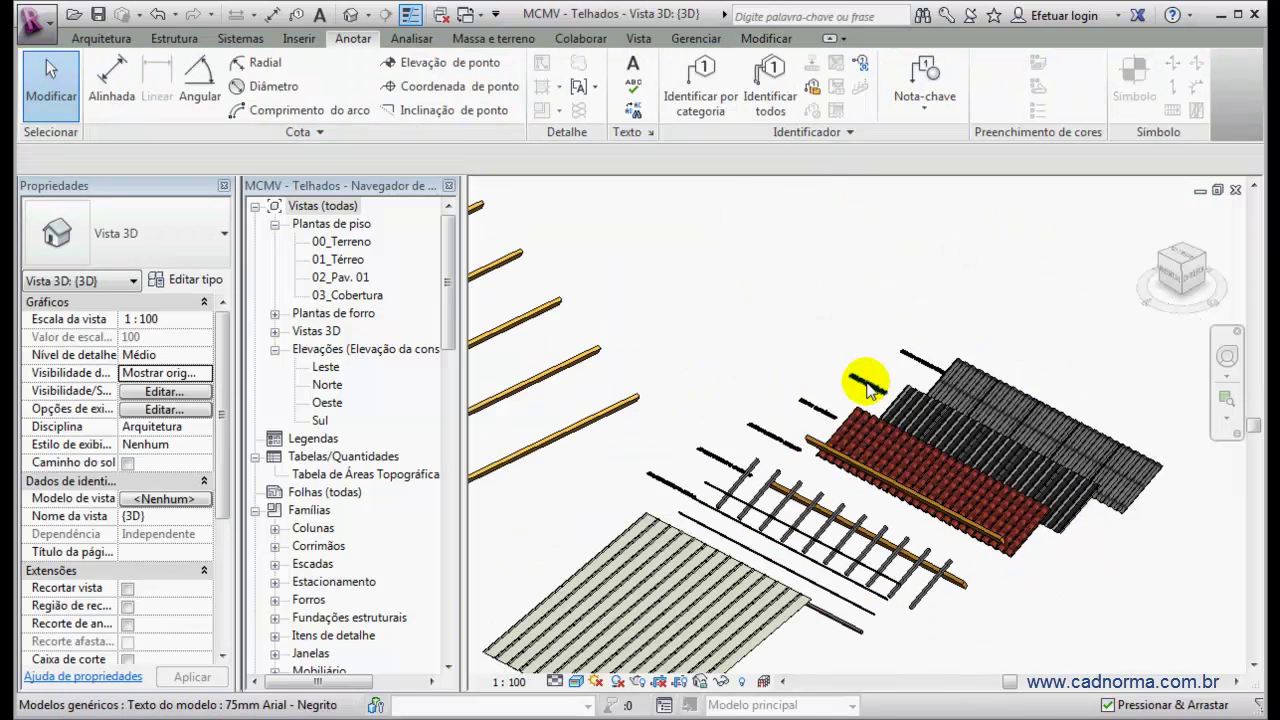
scroll(826, 391, down, 5)
middle_drag(803, 398, 1020, 361)
middle_drag(798, 421, 1018, 331)
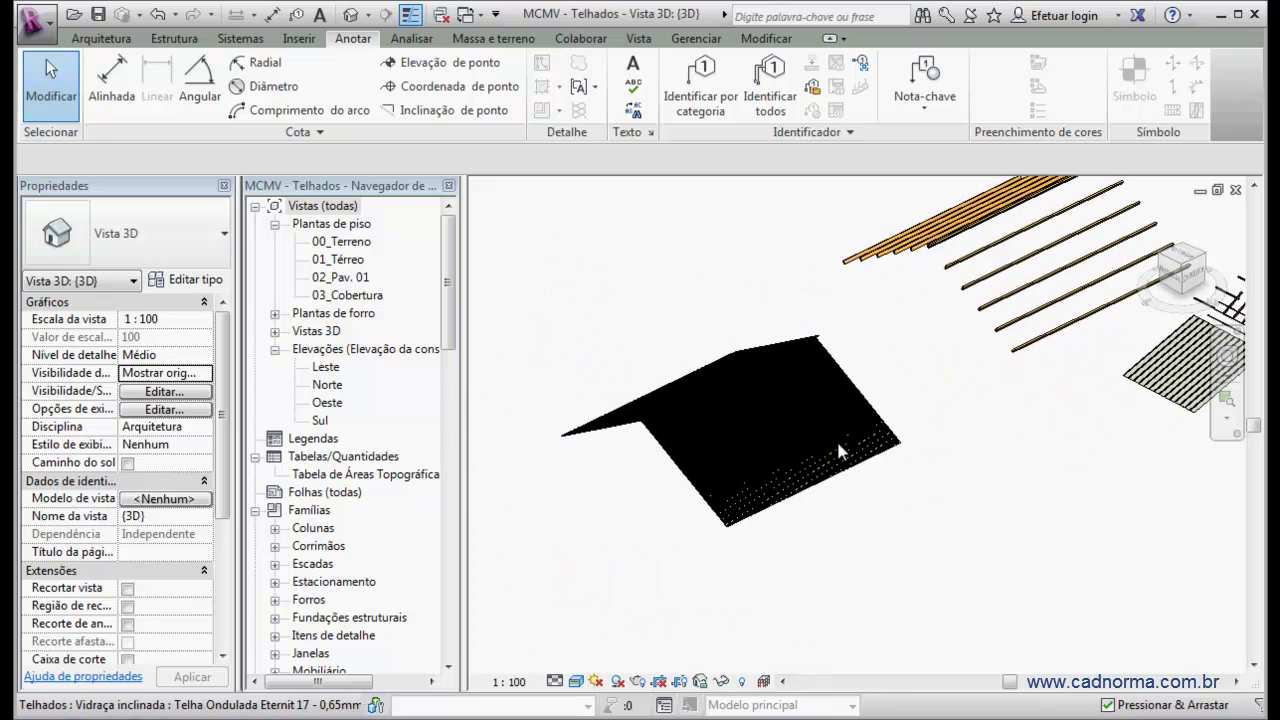
scroll(725, 464, up, 5)
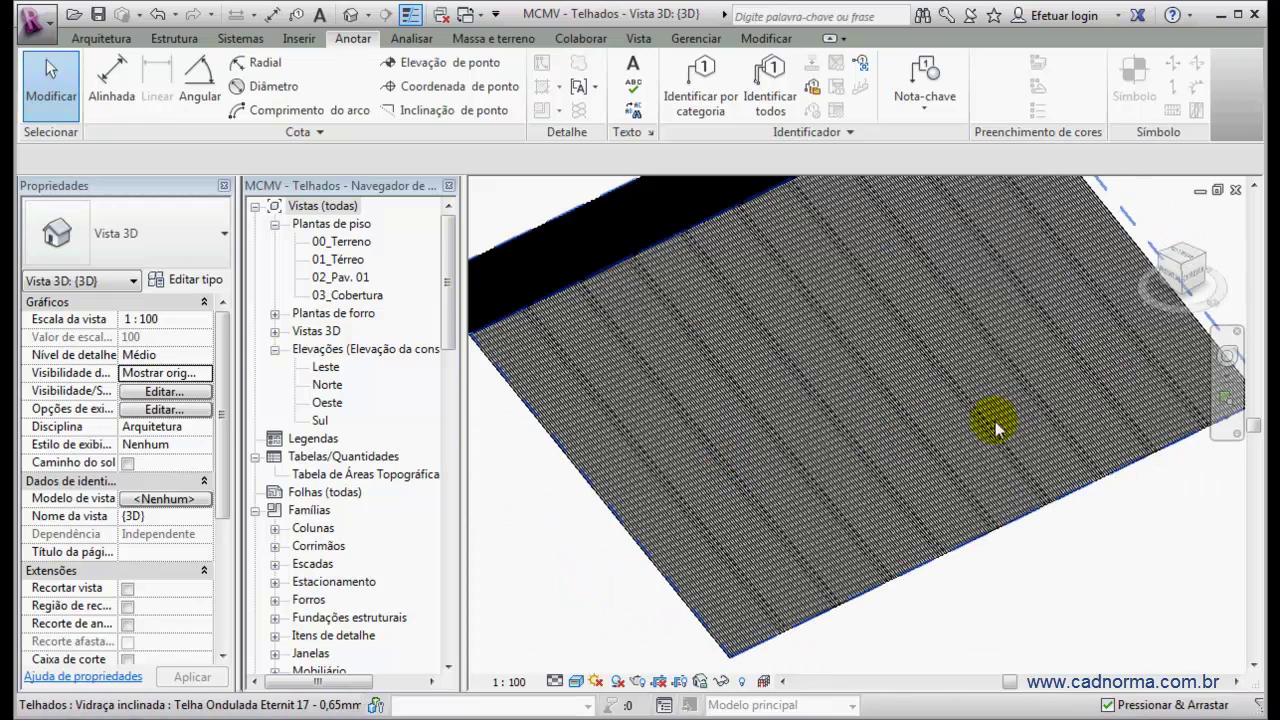
scroll(986, 430, down, 5)
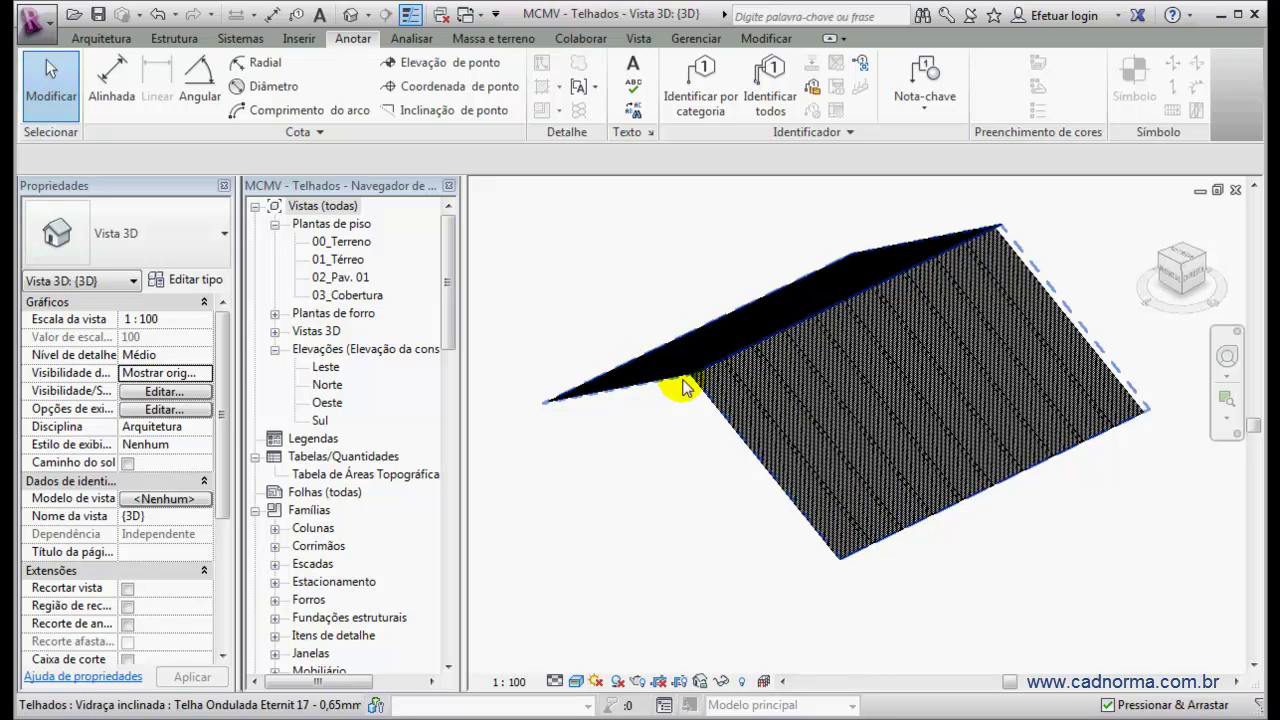
scroll(715, 397, up, 2)
click(712, 405)
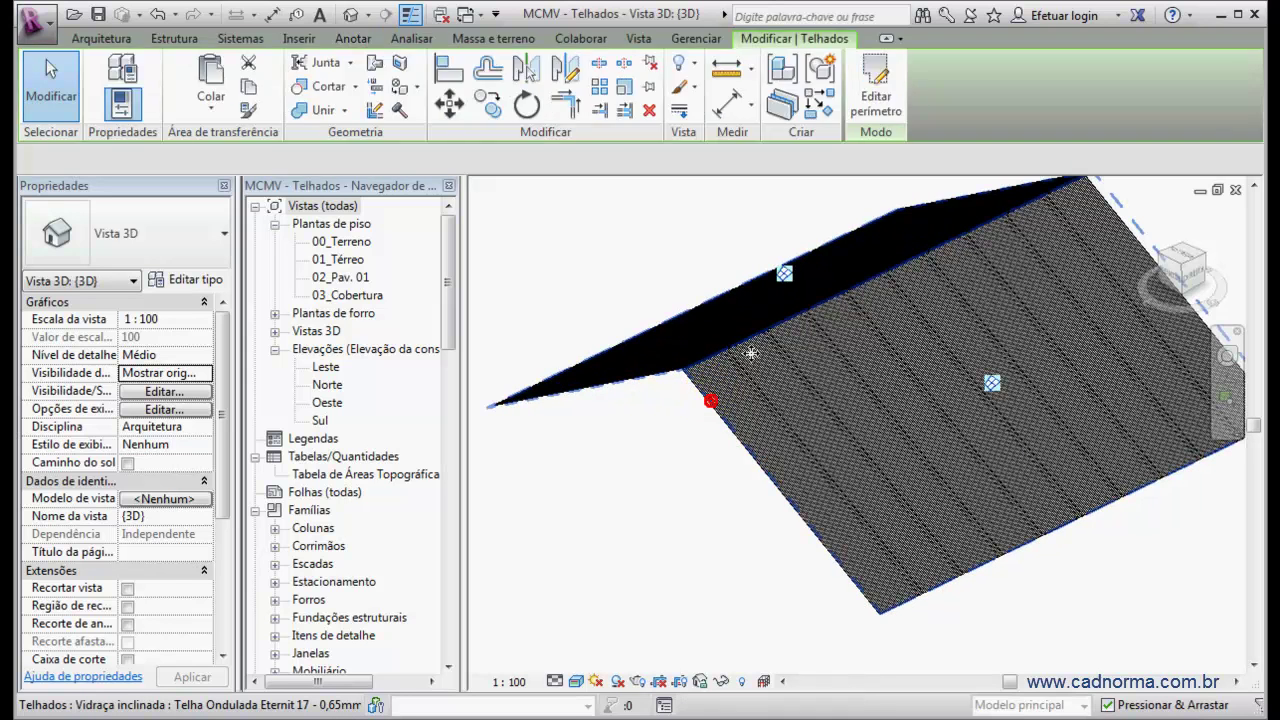
Edit the Eternit roof's footprint so its open gable-end line defines a slope, finish the sketch and inspect the tiles along the hip.
click(875, 80)
click(680, 508)
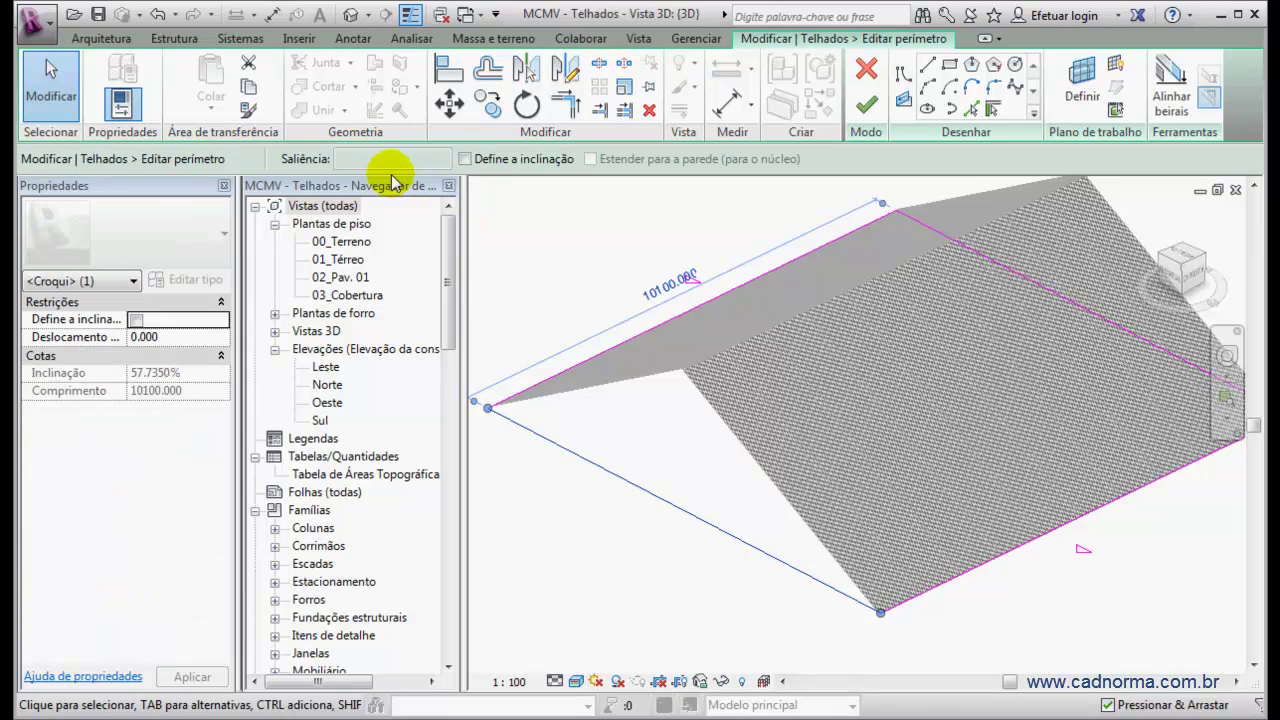
click(464, 159)
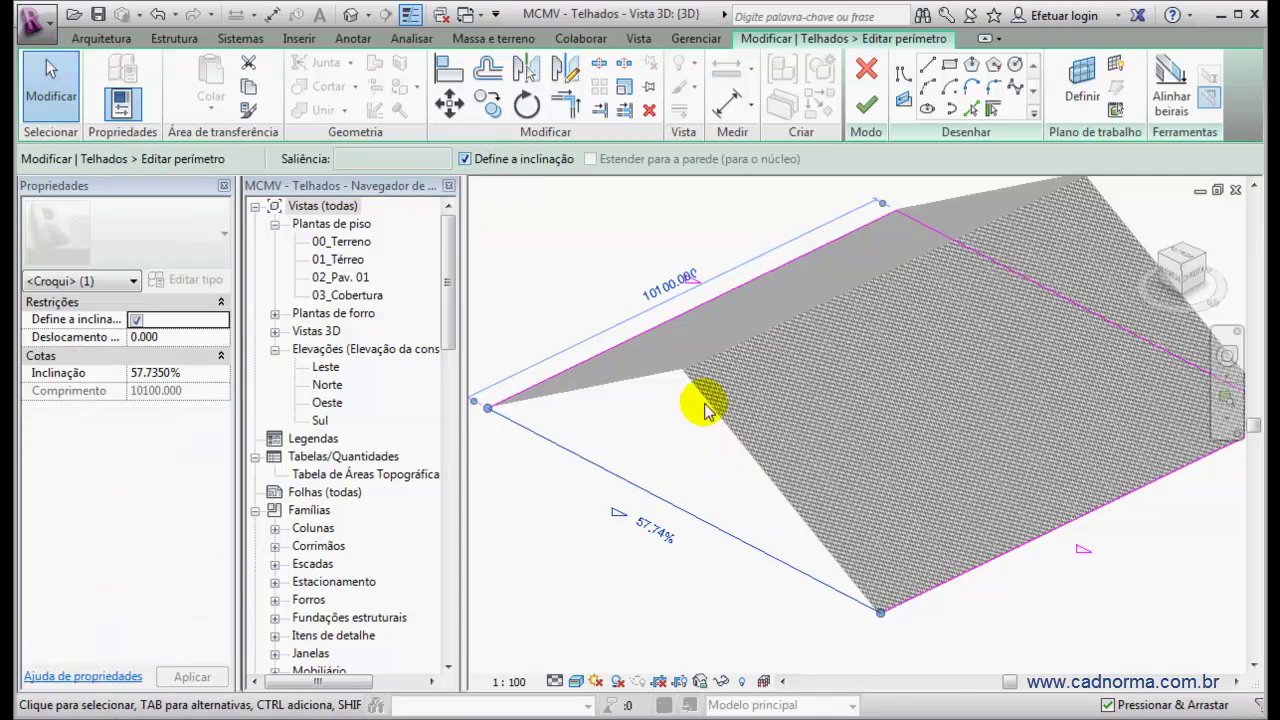
click(866, 104)
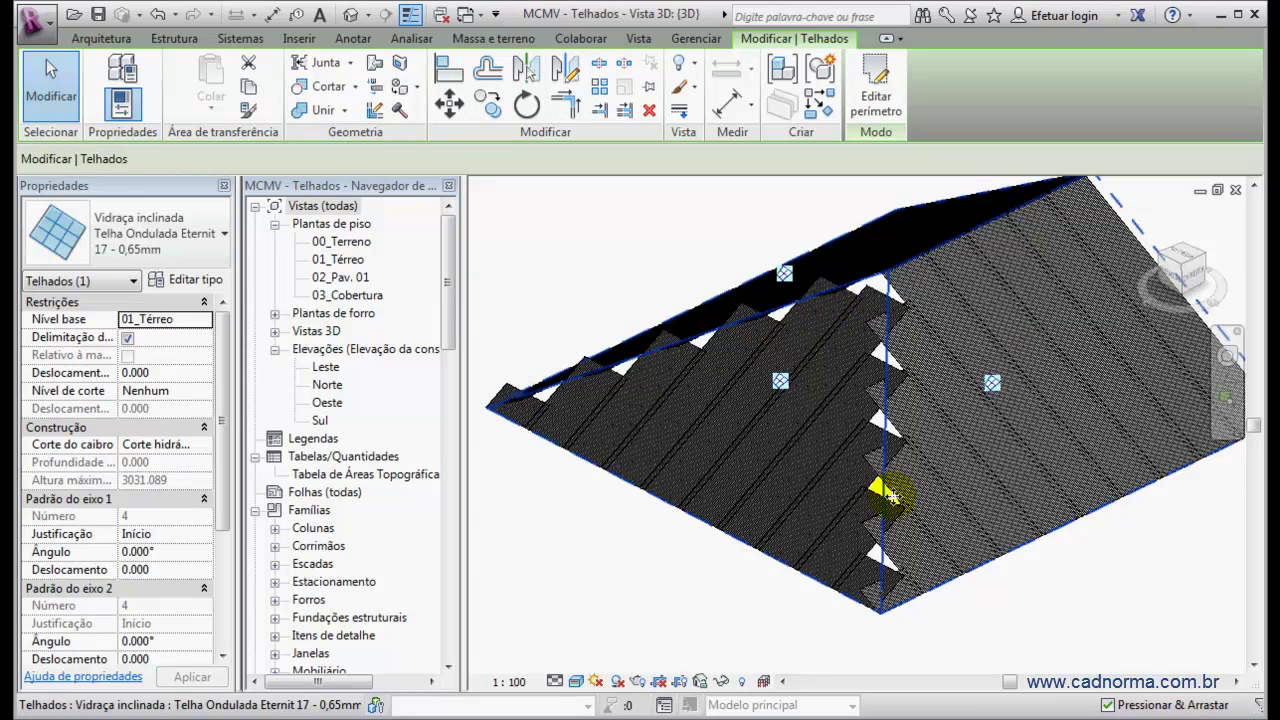
scroll(892, 325, up, 5)
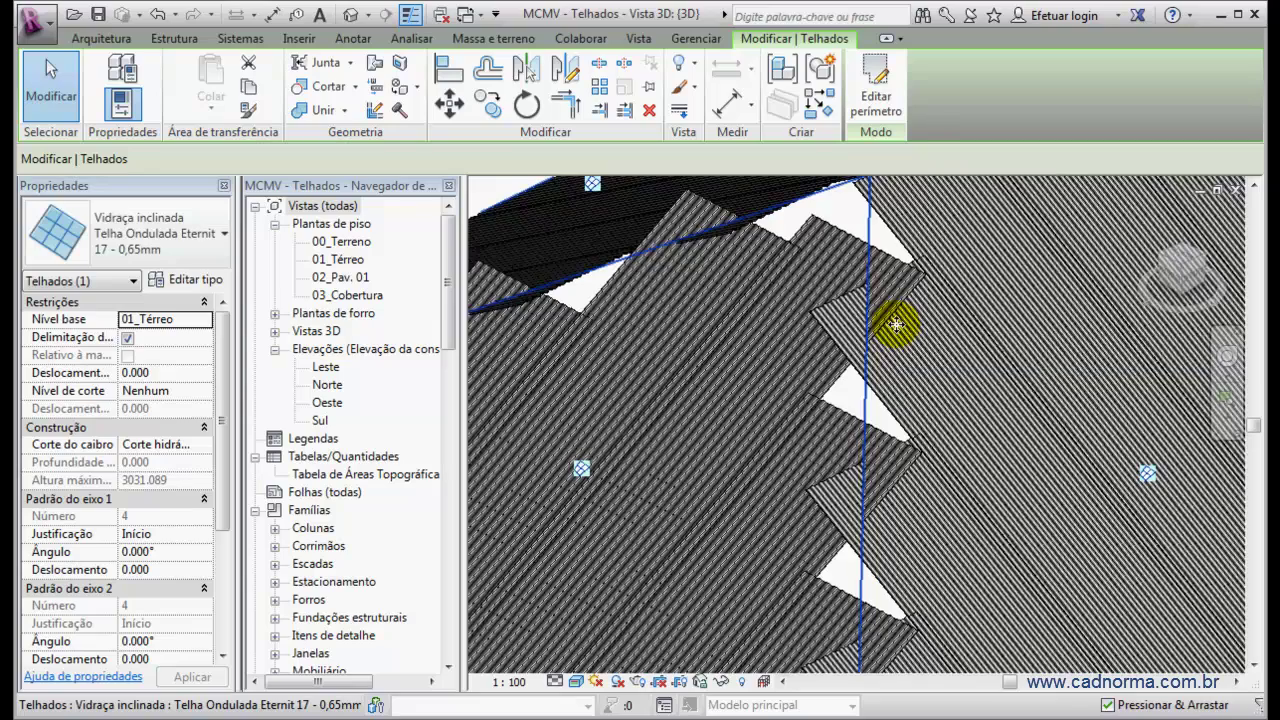
scroll(903, 329, down, 5)
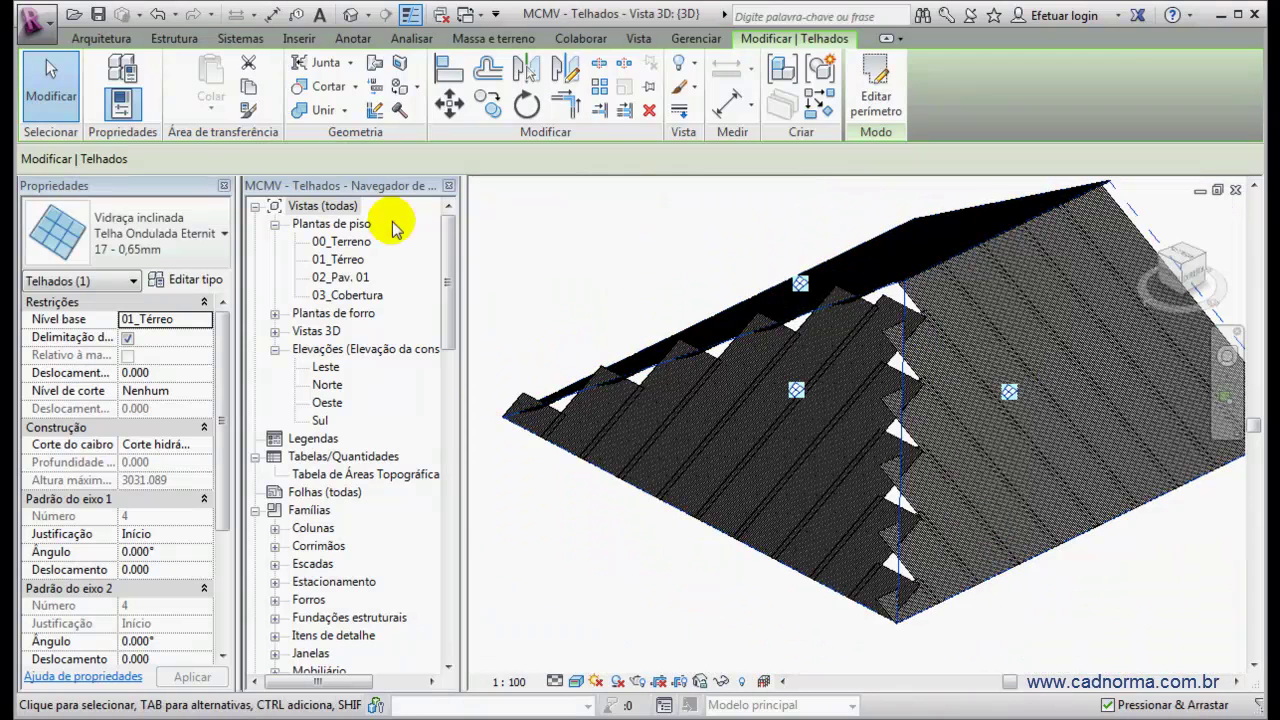
click(55, 88)
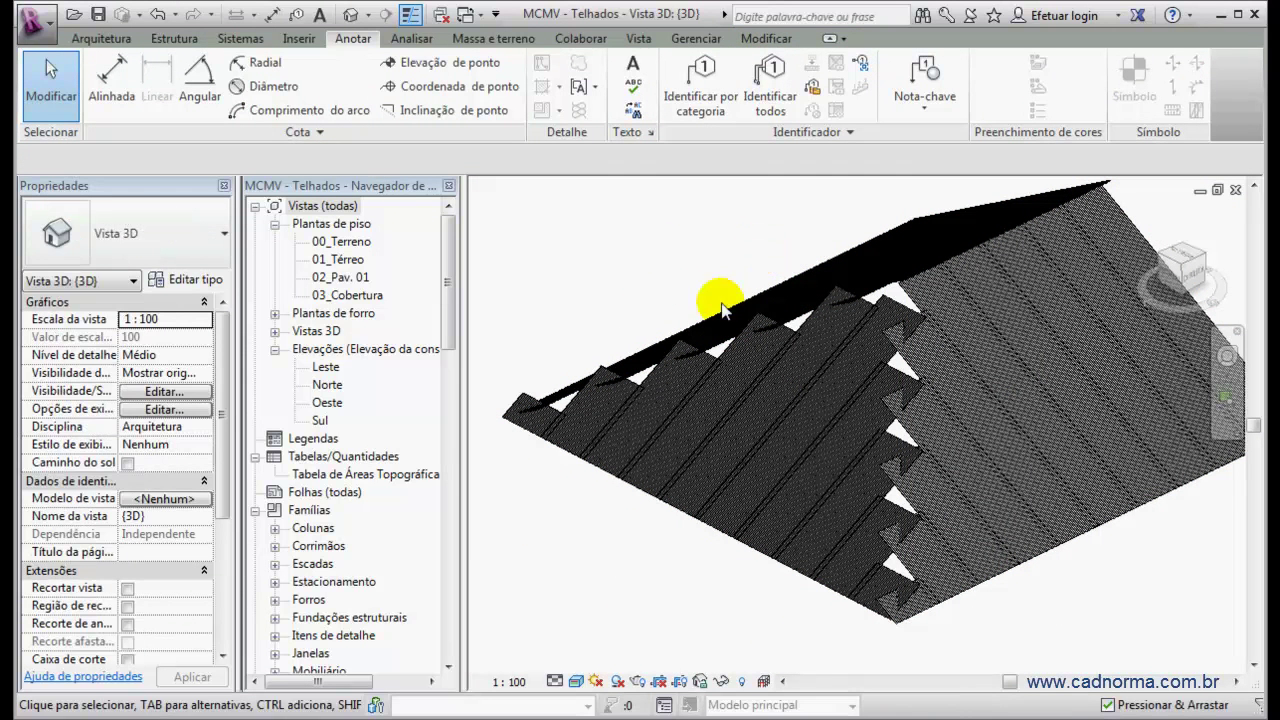
Select the hipped Eternit roof and review its axis 1 layout and spacing in the type properties.
click(744, 336)
click(183, 280)
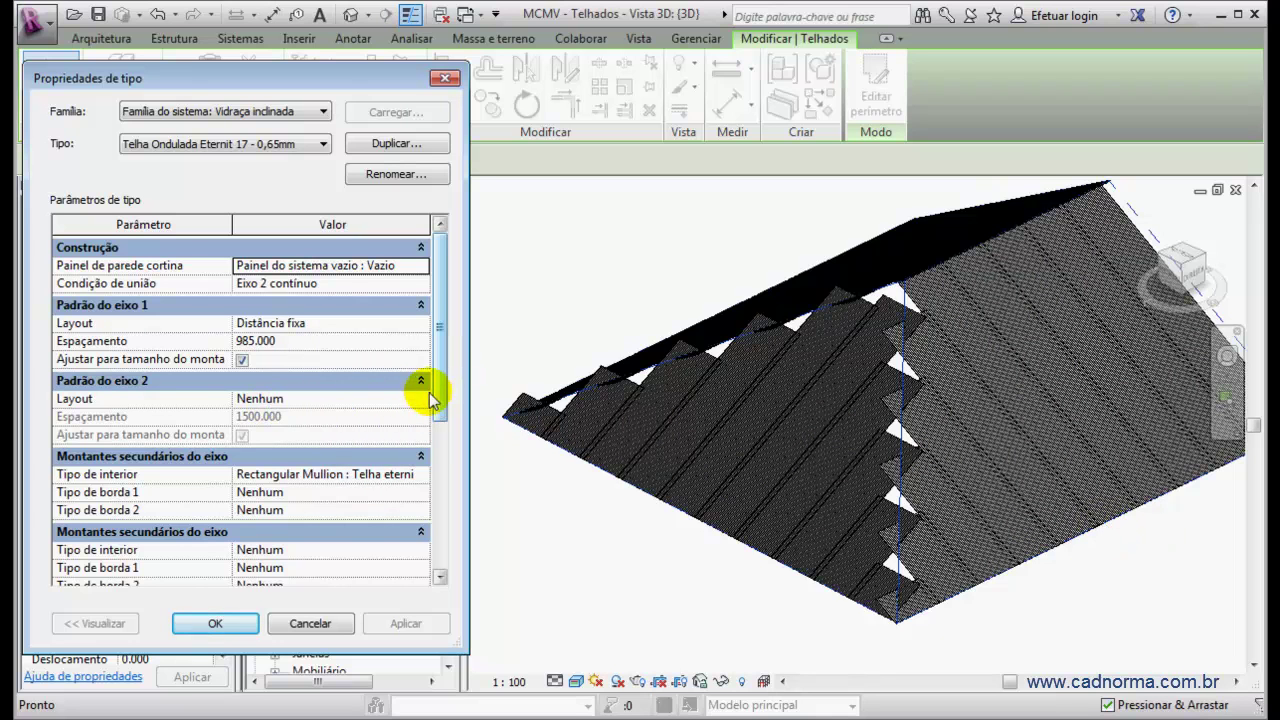
click(345, 323)
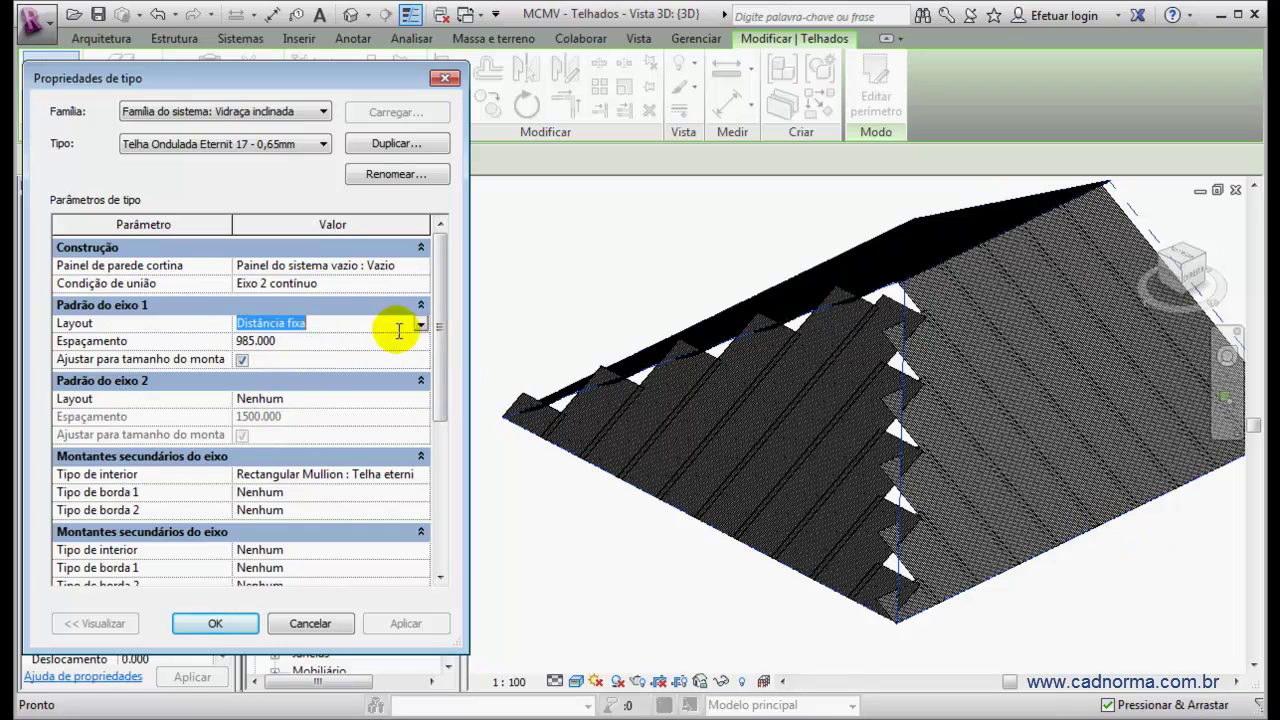
mouse_move(440, 332)
mouse_down()
mouse_move(443, 476)
mouse_move(460, 325)
mouse_up()
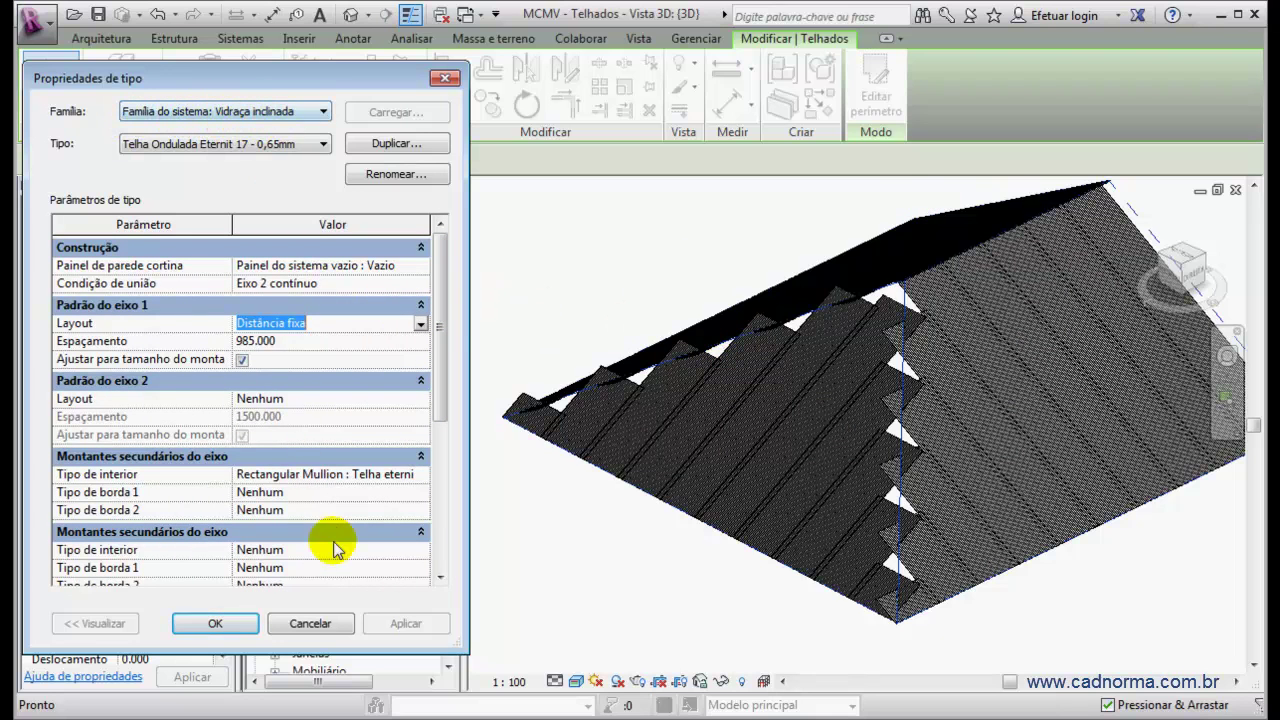
click(216, 624)
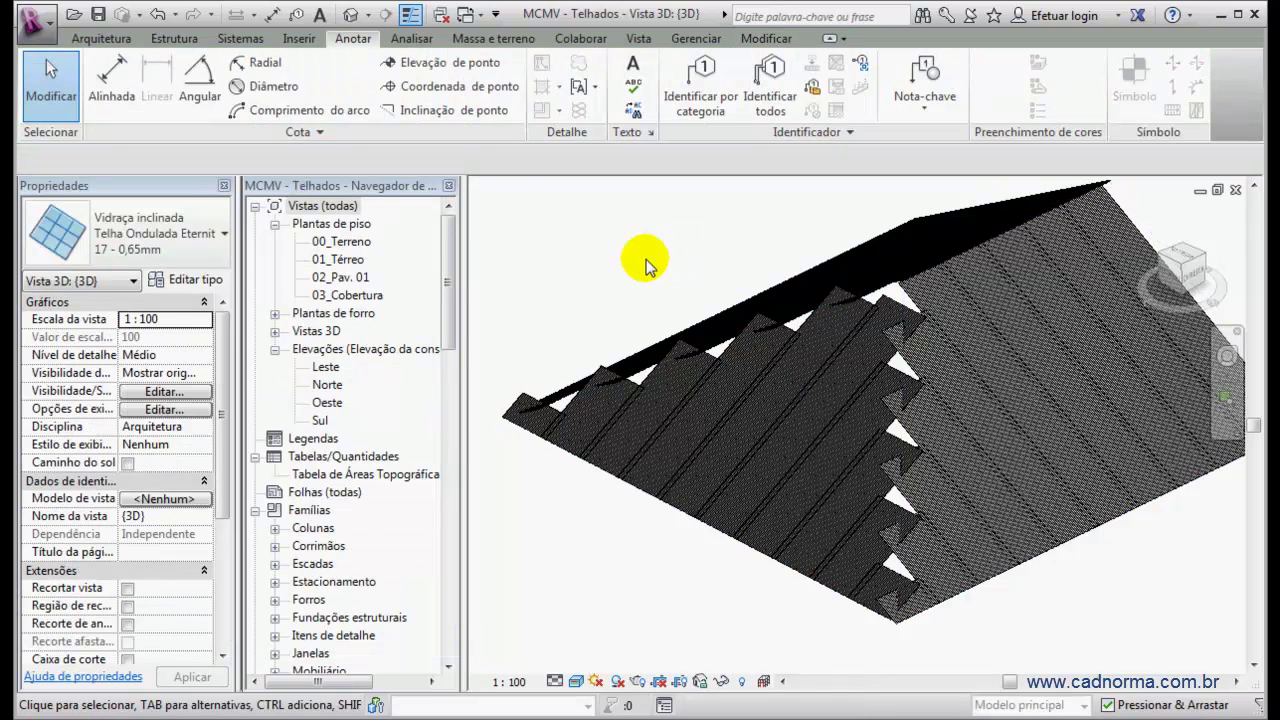